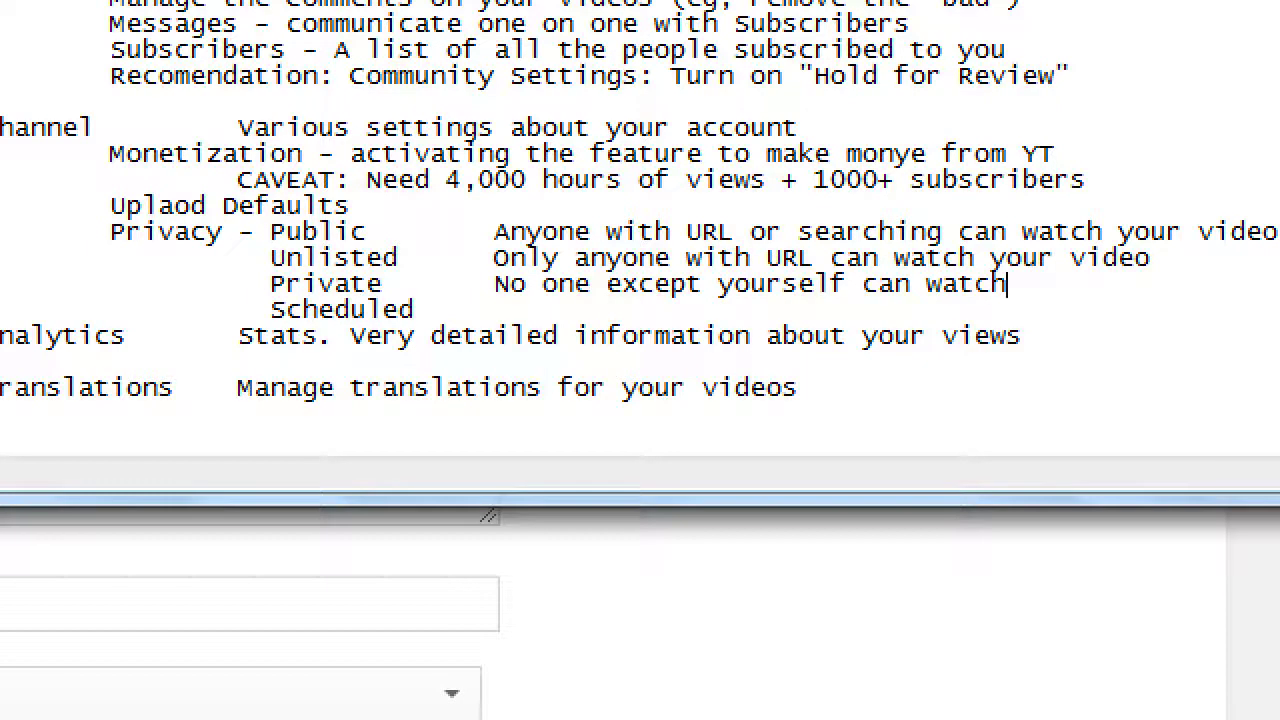
Extend the Private description in the notes with "(or if you email people directly the URL)", continuing onto an indented second line
type("if you email")
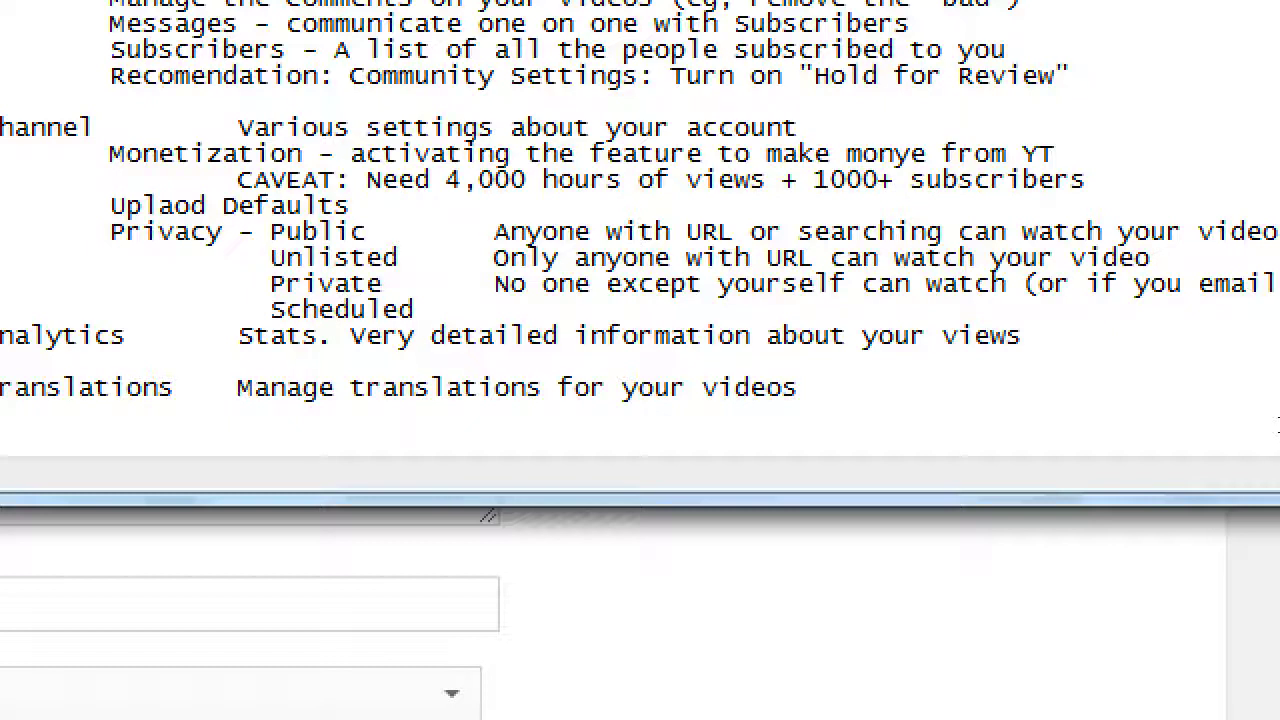
key("Return")
key("Tab")
key("Tab")
key("Tab")
key("Tab")
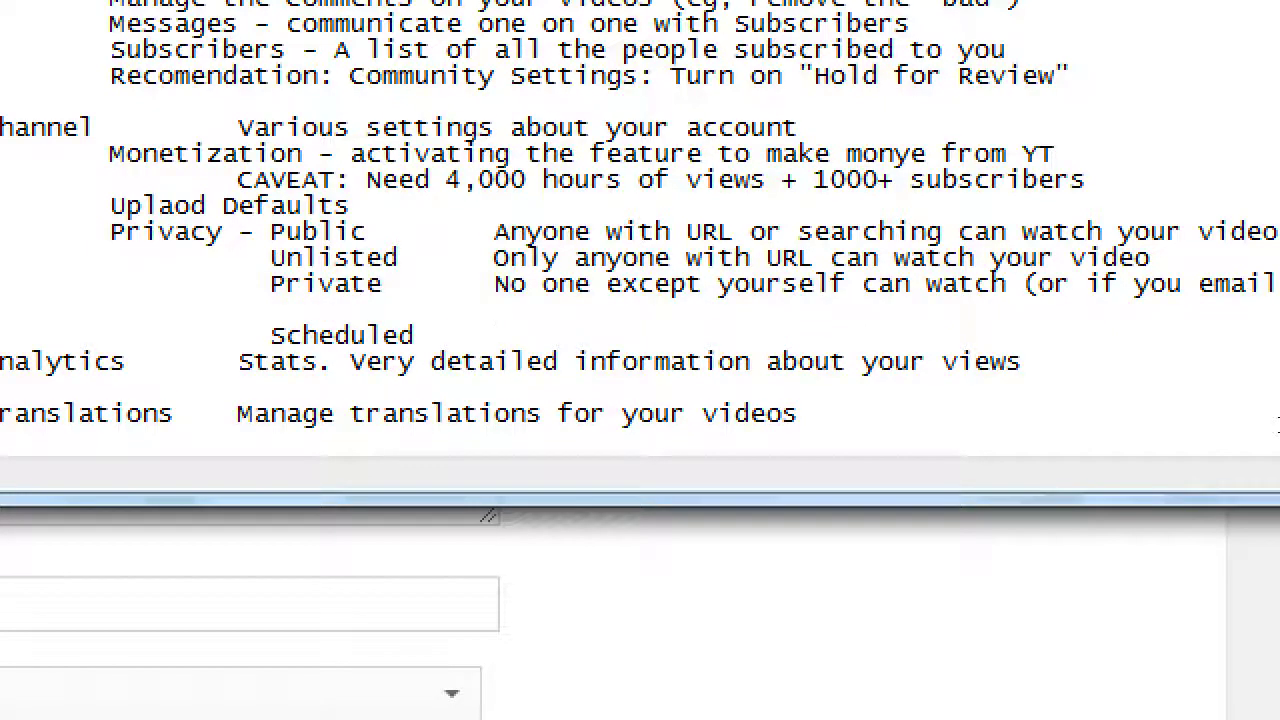
type("e")
key("BackSpace")
type("people directly the URL")
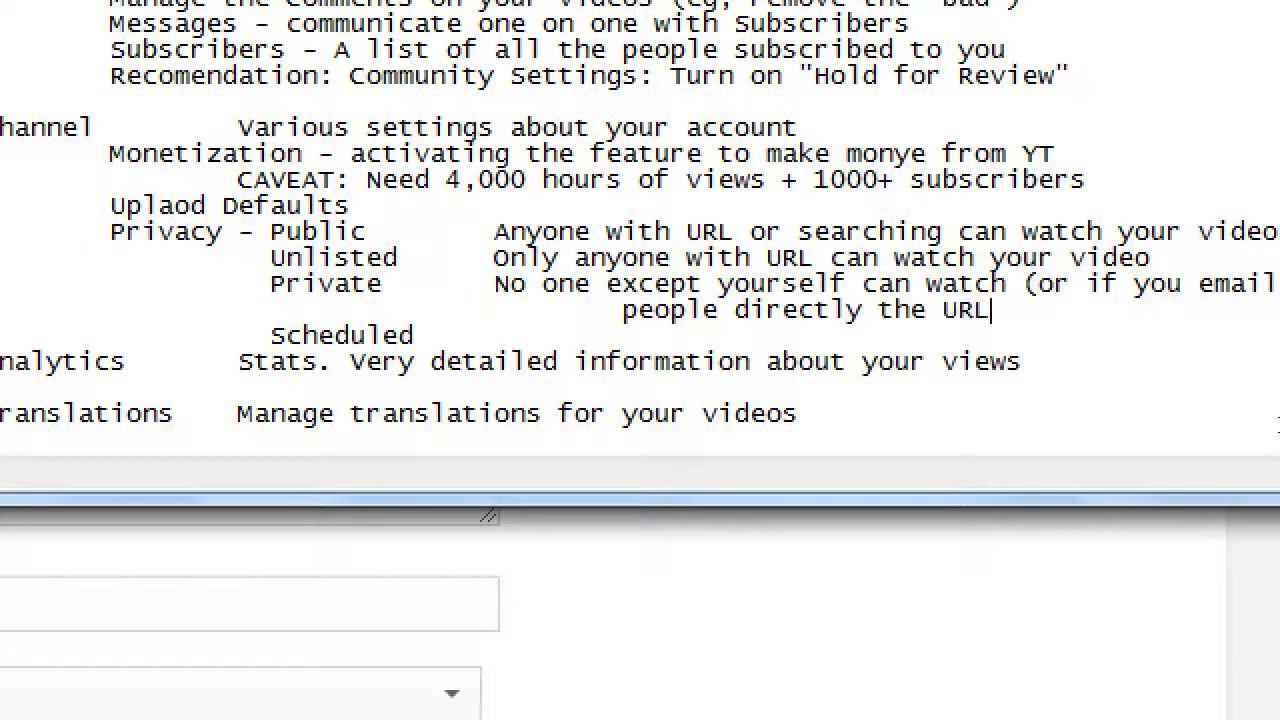
type(")")
Highlight the phrase "people directly the URL" in the Private description
key("Left")
key("ctrl+shift+Left")
key("ctrl+shift+Left")
key("ctrl+shift+Left")
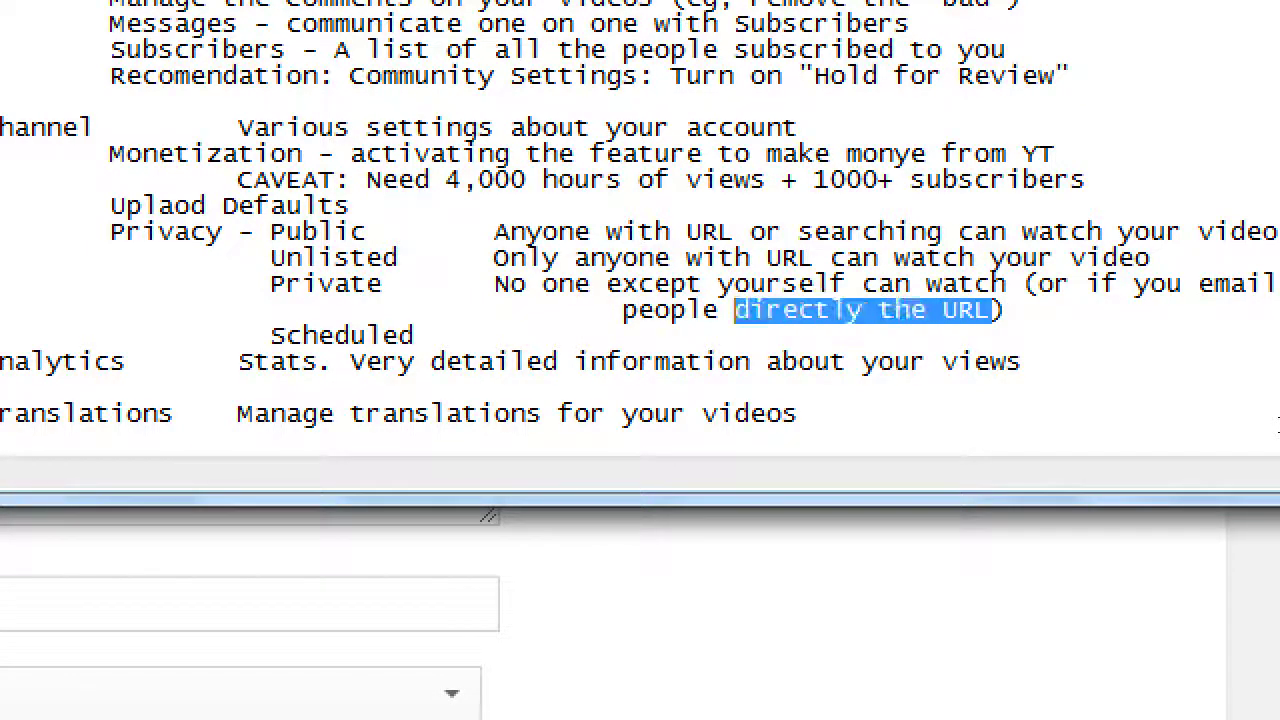
key("ctrl+shift+Left")
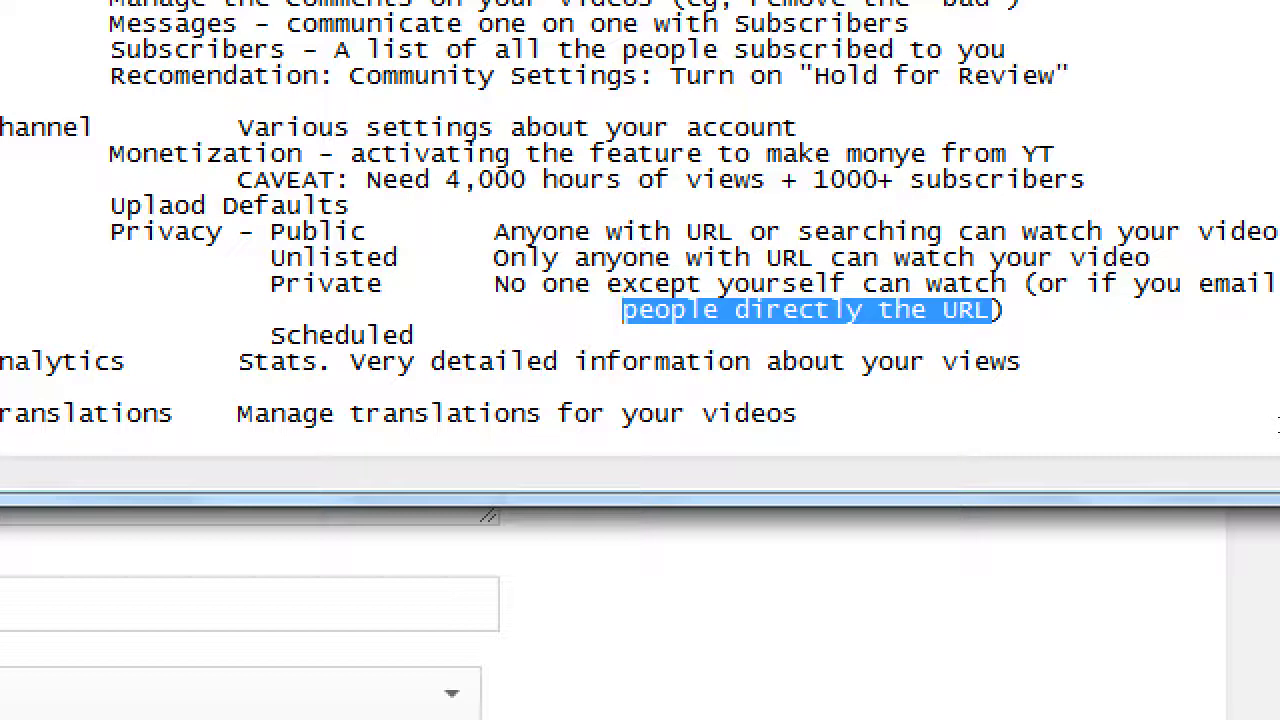
Describe the Scheduled privacy option as "First, set when the video will appear then becomes Public", wrapping after "then" onto an indented line
left_click(414, 336)
key("Tab")
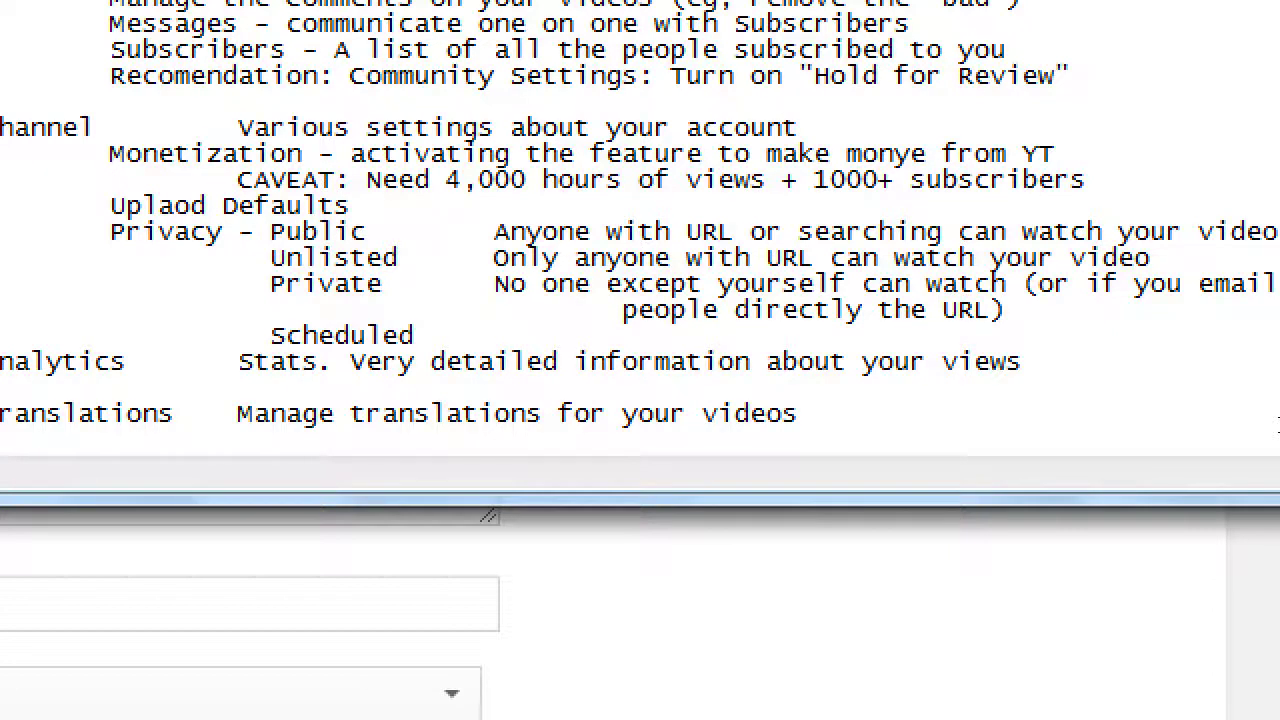
type("First, set ")
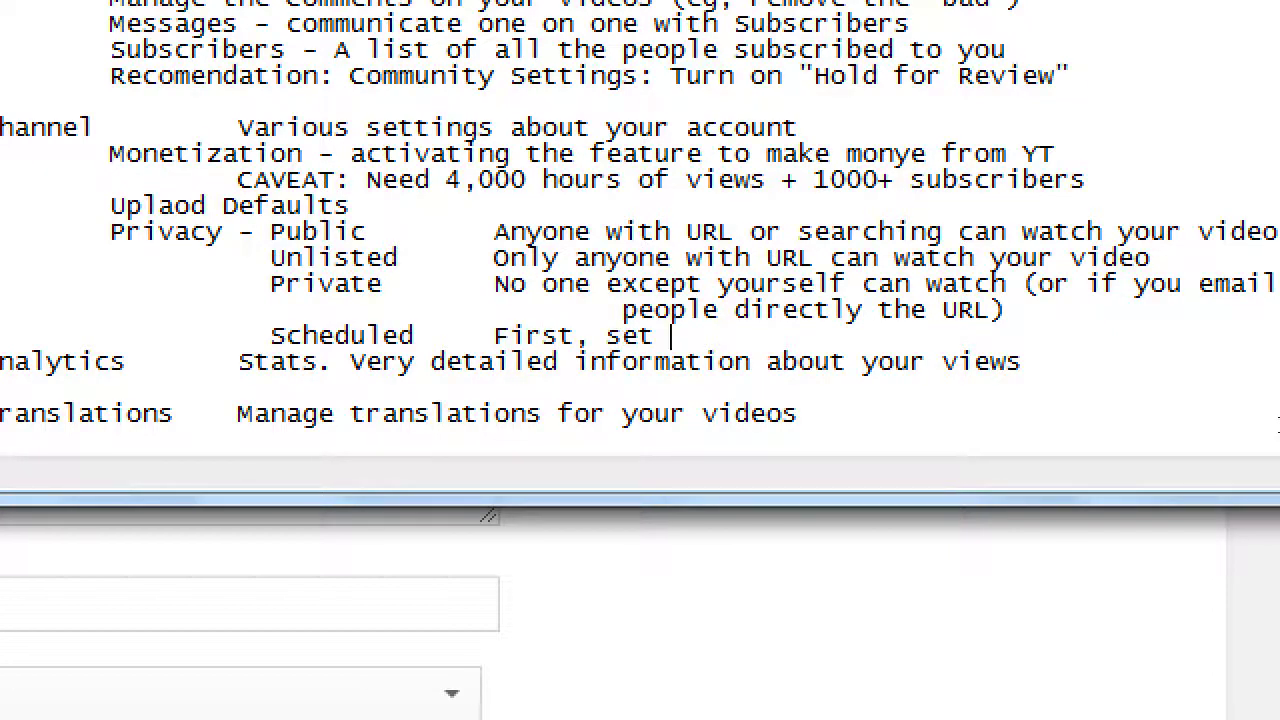
type("when the video wi")
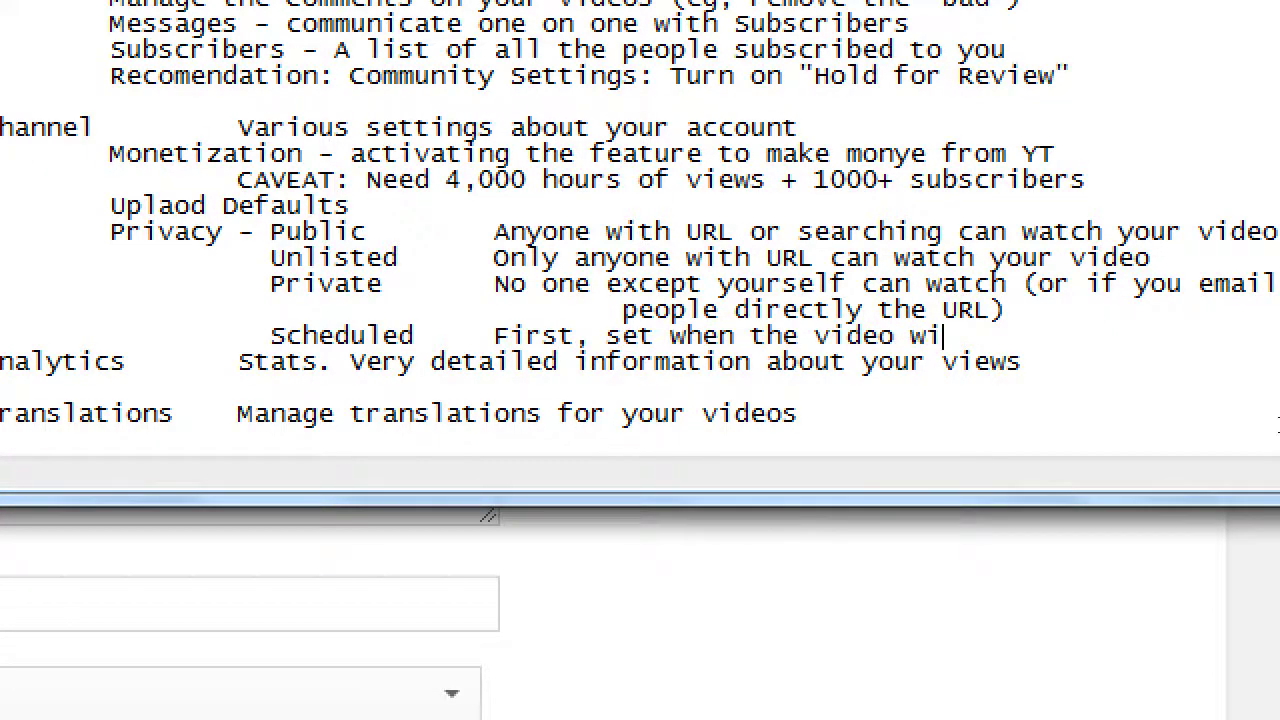
type("ll appear")
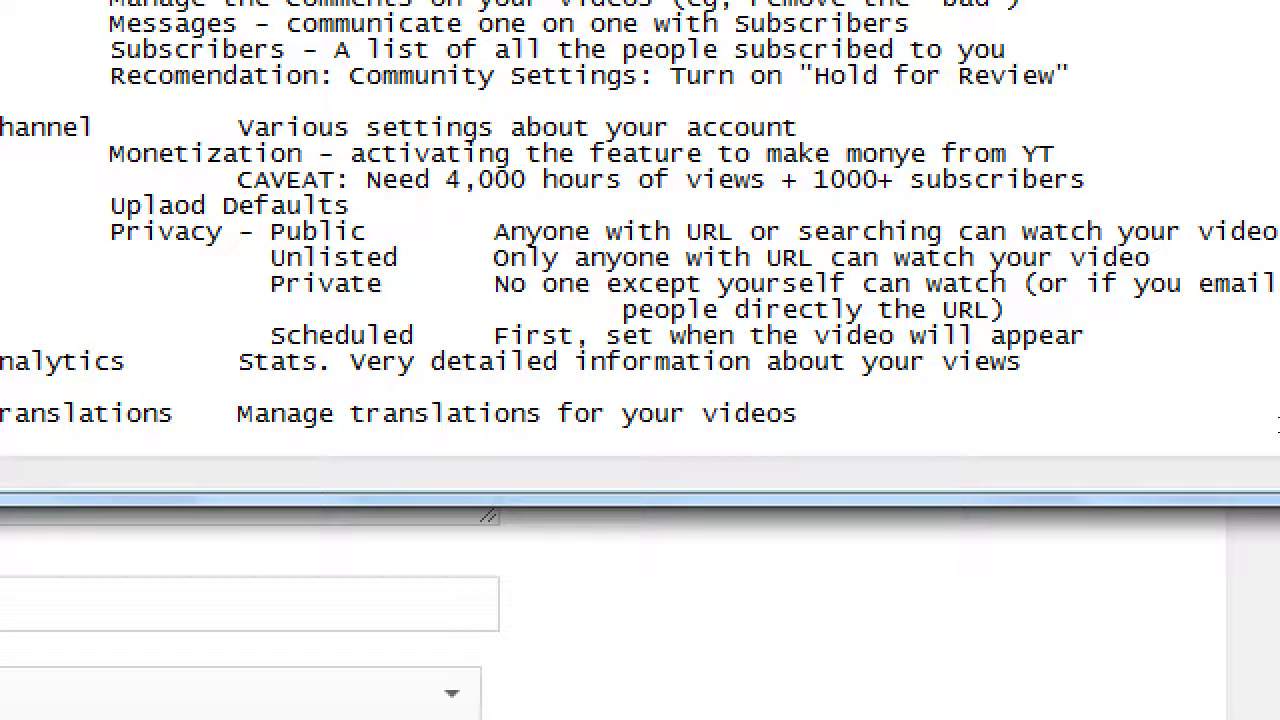
type("then")
key("Return")
key("Tab")
key("Tab")
key("Tab")
key("Tab")
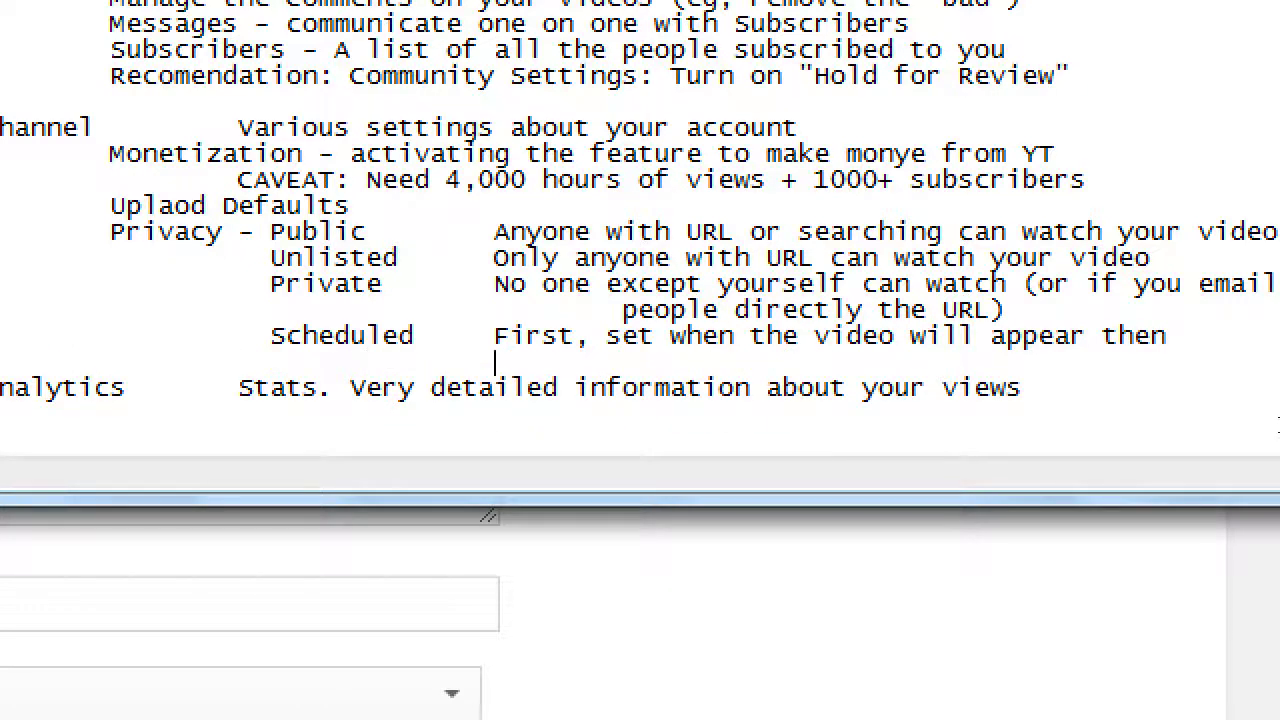
key("Tab")
type("becomes Public")
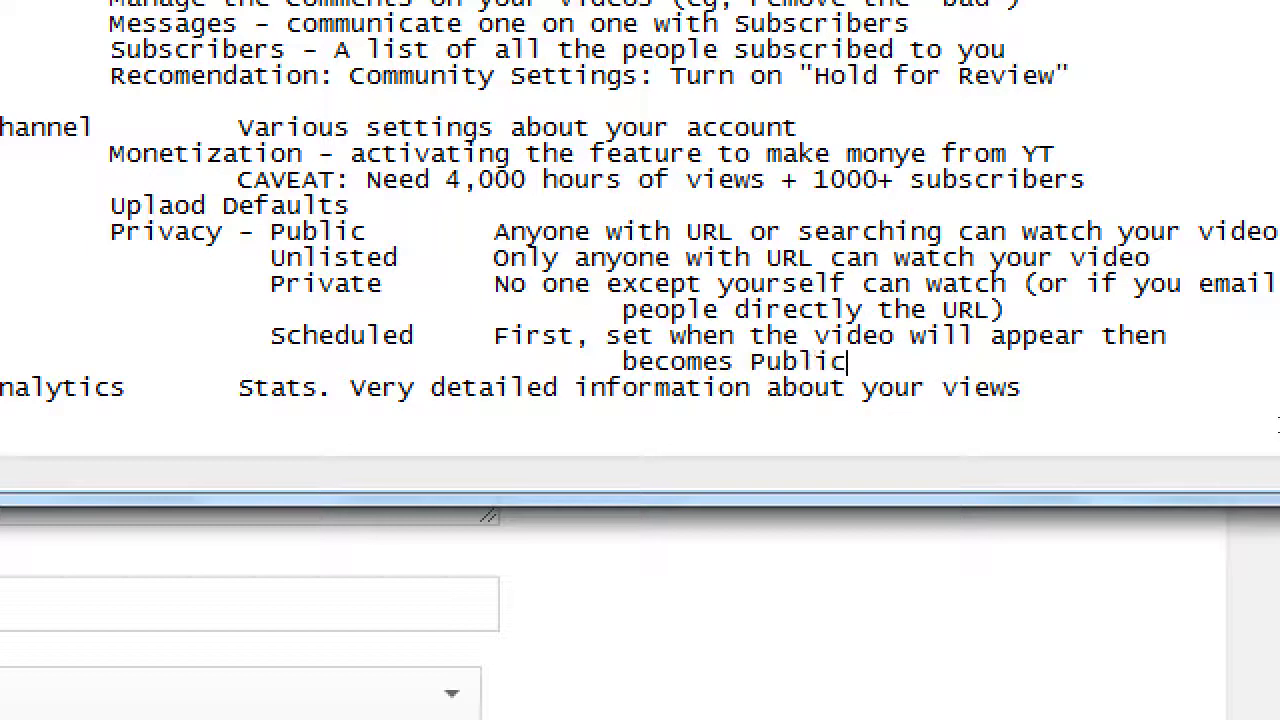
Continue the Scheduled description with ", which can further be changed (to Unl, Priv)", wrapping after "be" onto another indented line
type(", which can f")
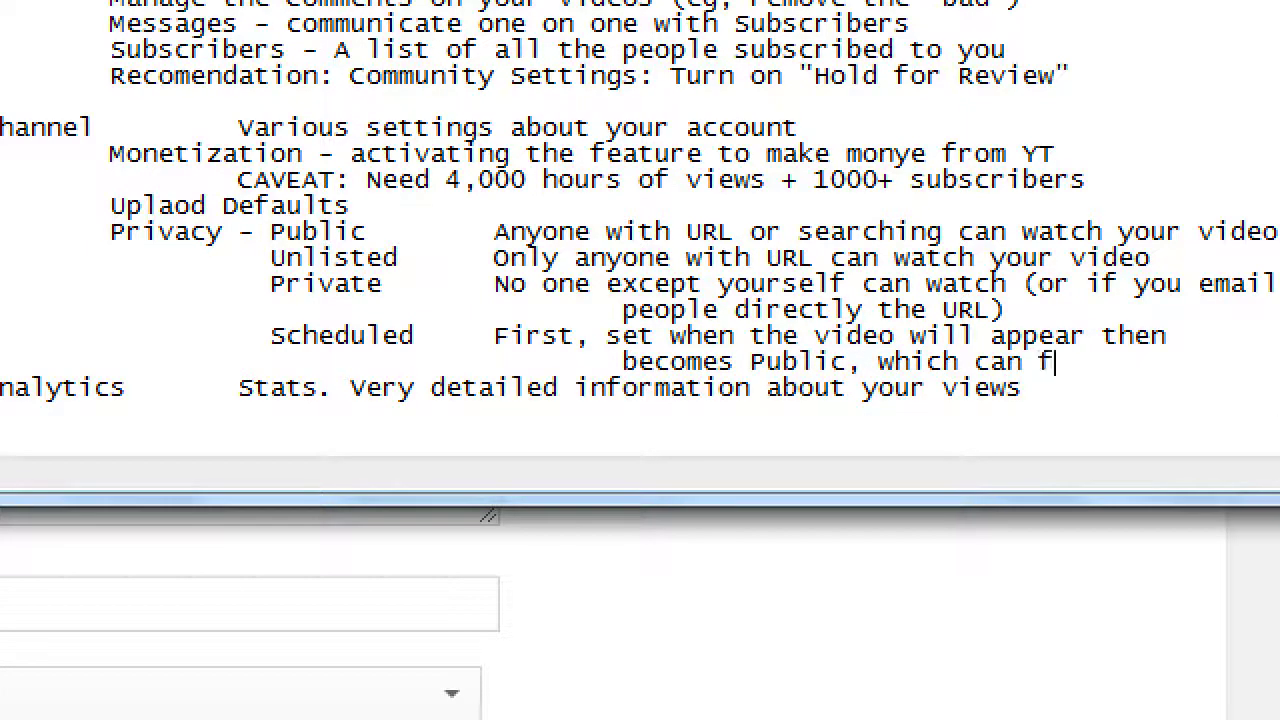
type("urther be")
key("Return")
key("Tab")
key("Tab")
key("Tab")
key("Tab")
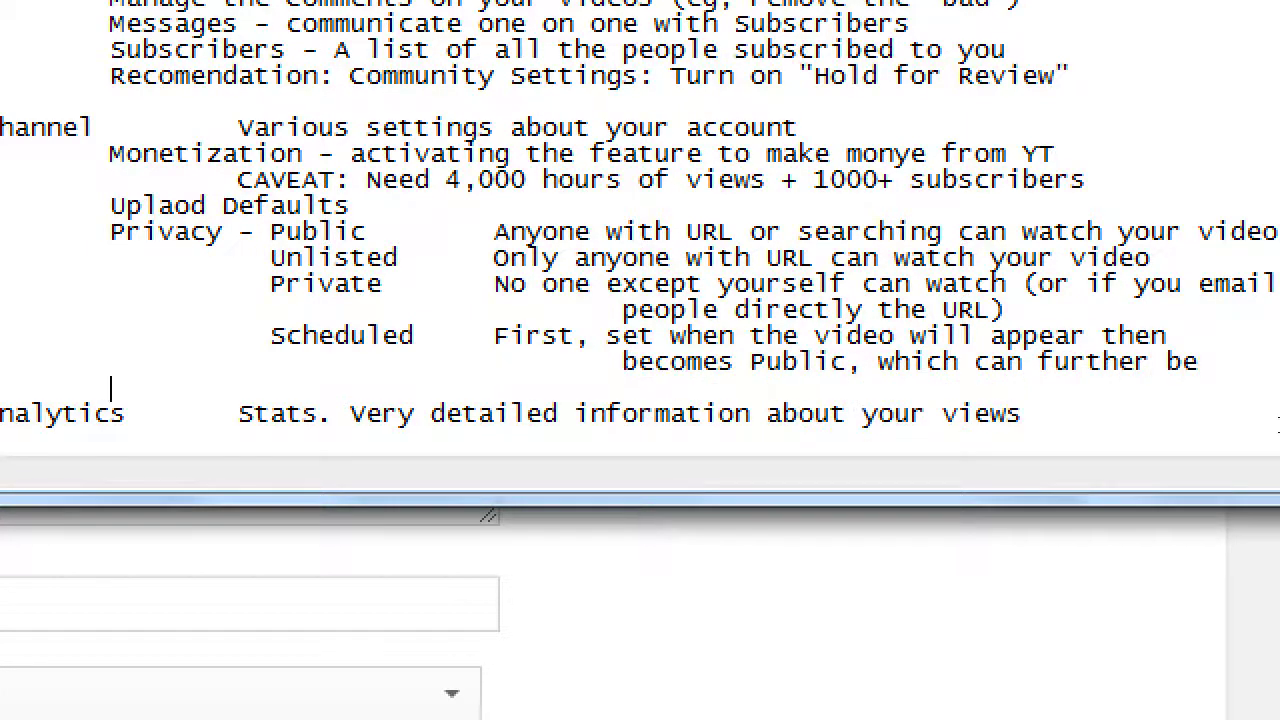
key("Tab")
type("change")
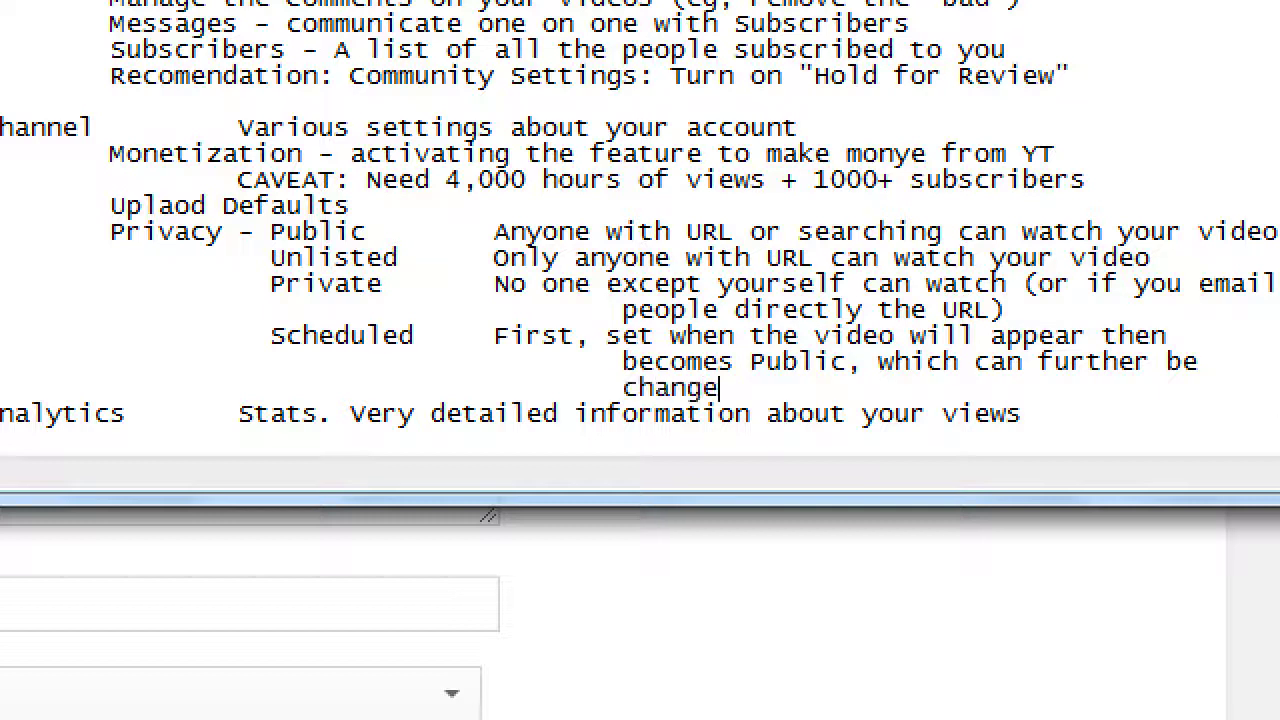
type("d (to N")
key("BackSpace")
type("Unl, ")
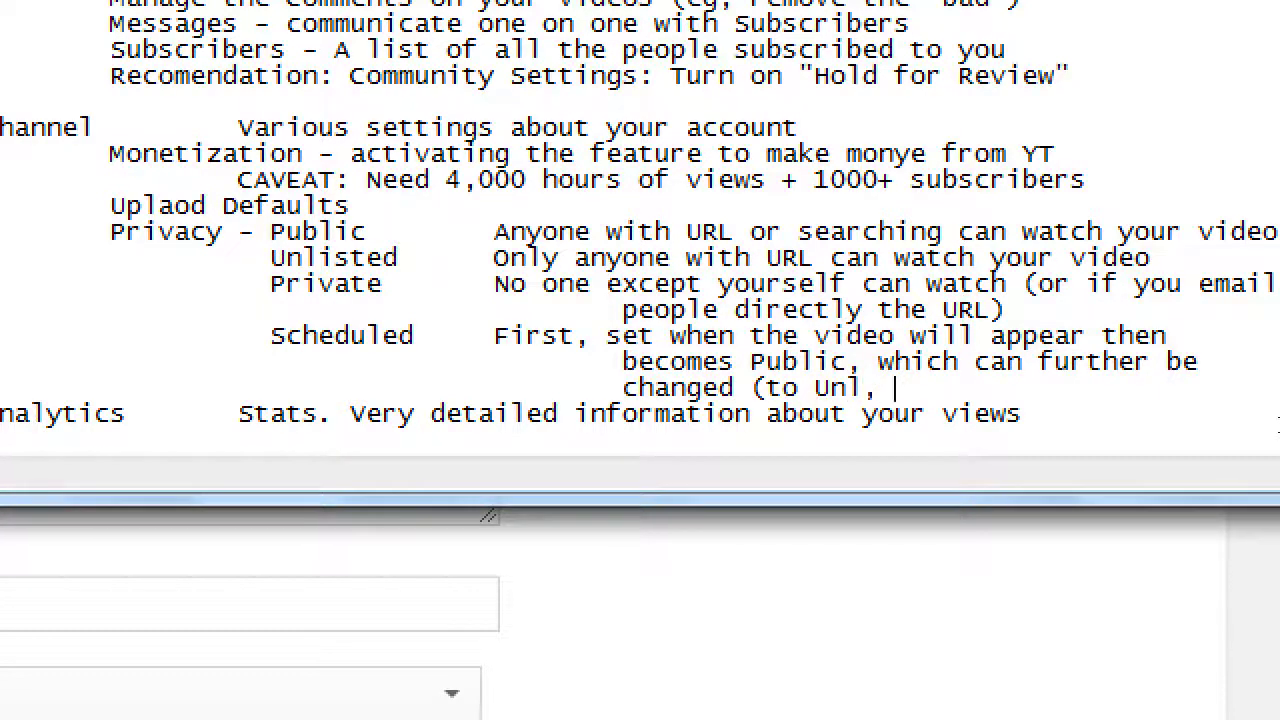
type("Priv)")
key("Down")
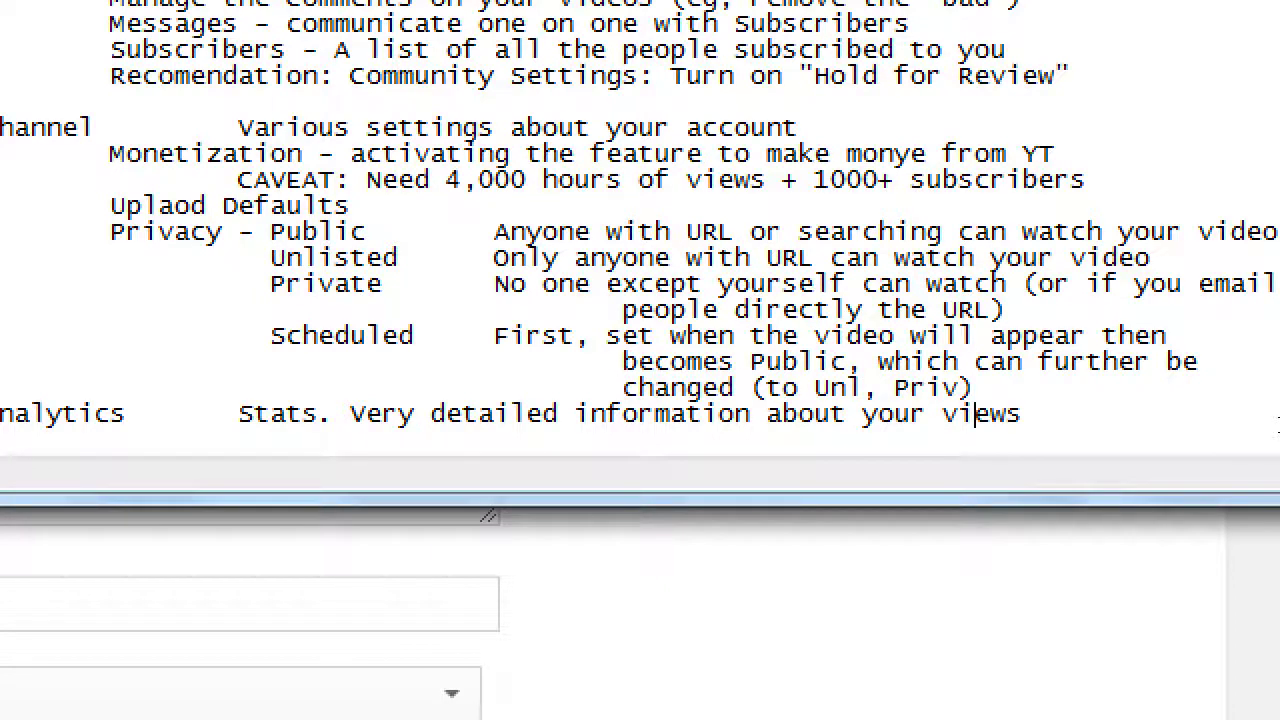
scroll(1278, 425, "down", 1)
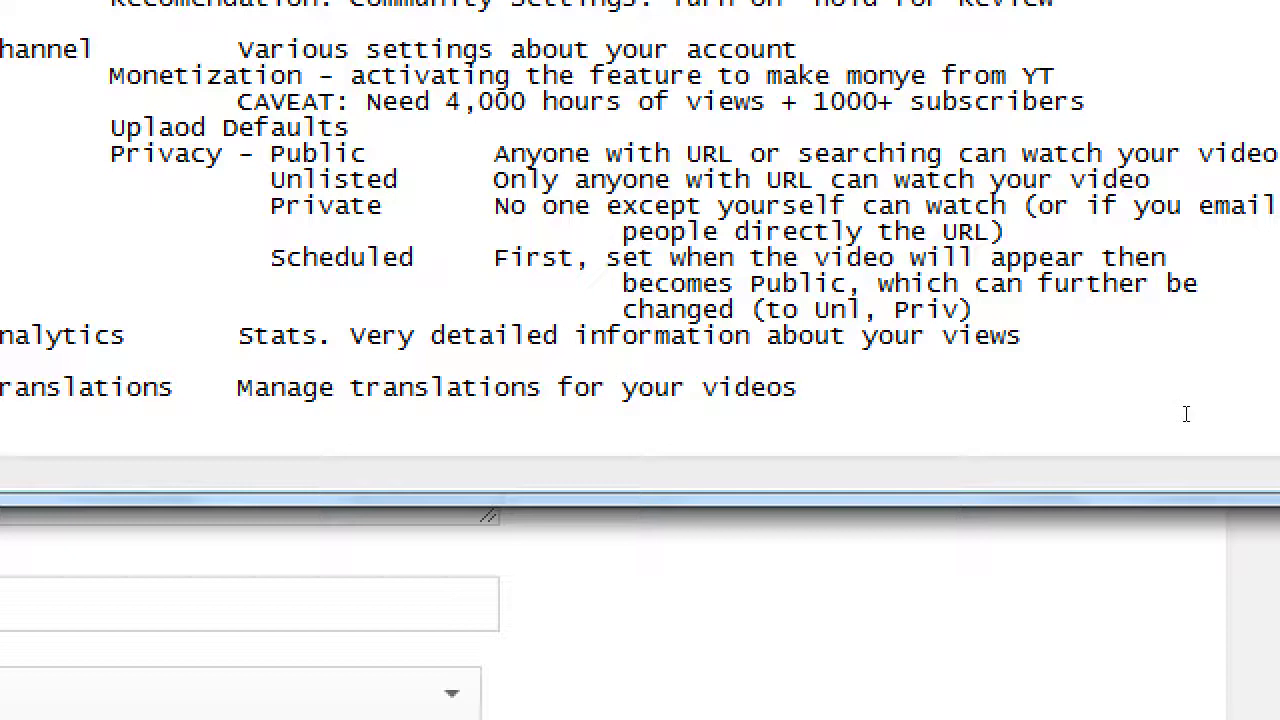
Switch to YouTube's Upload Defaults page in the browser and review the available default privacy options
key("super+minus")
left_click(588, 100)
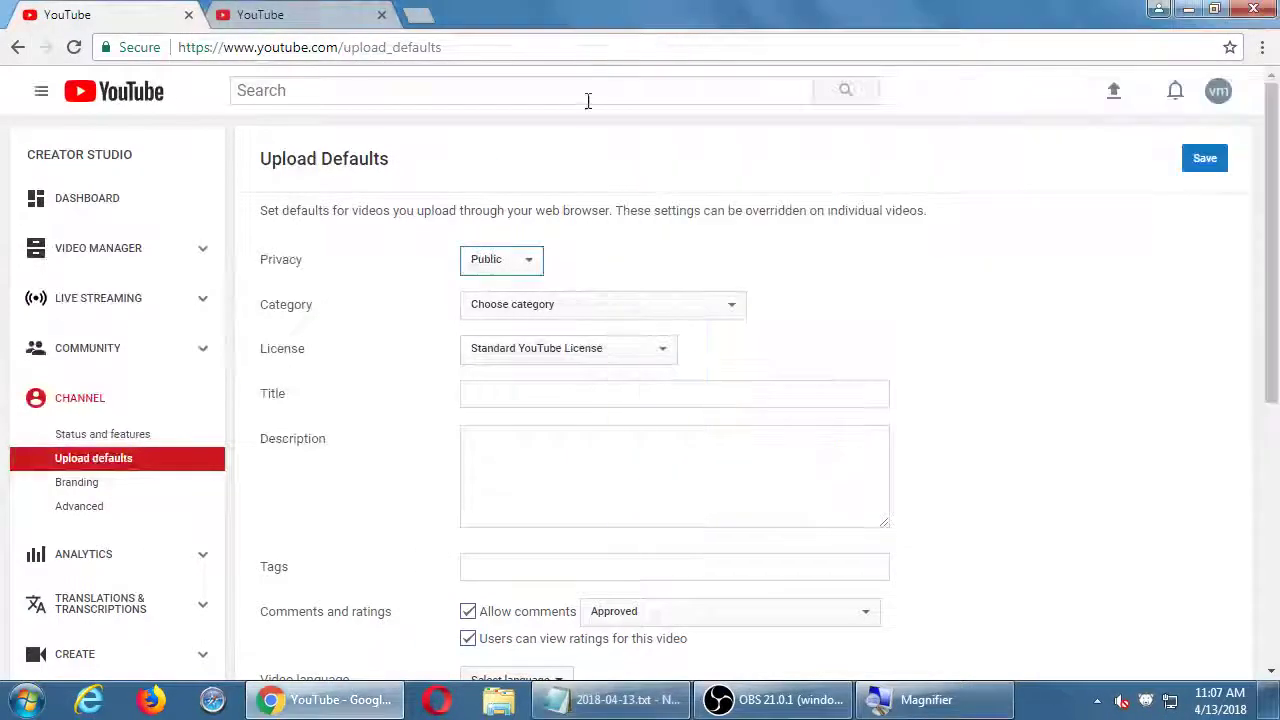
left_click(515, 263)
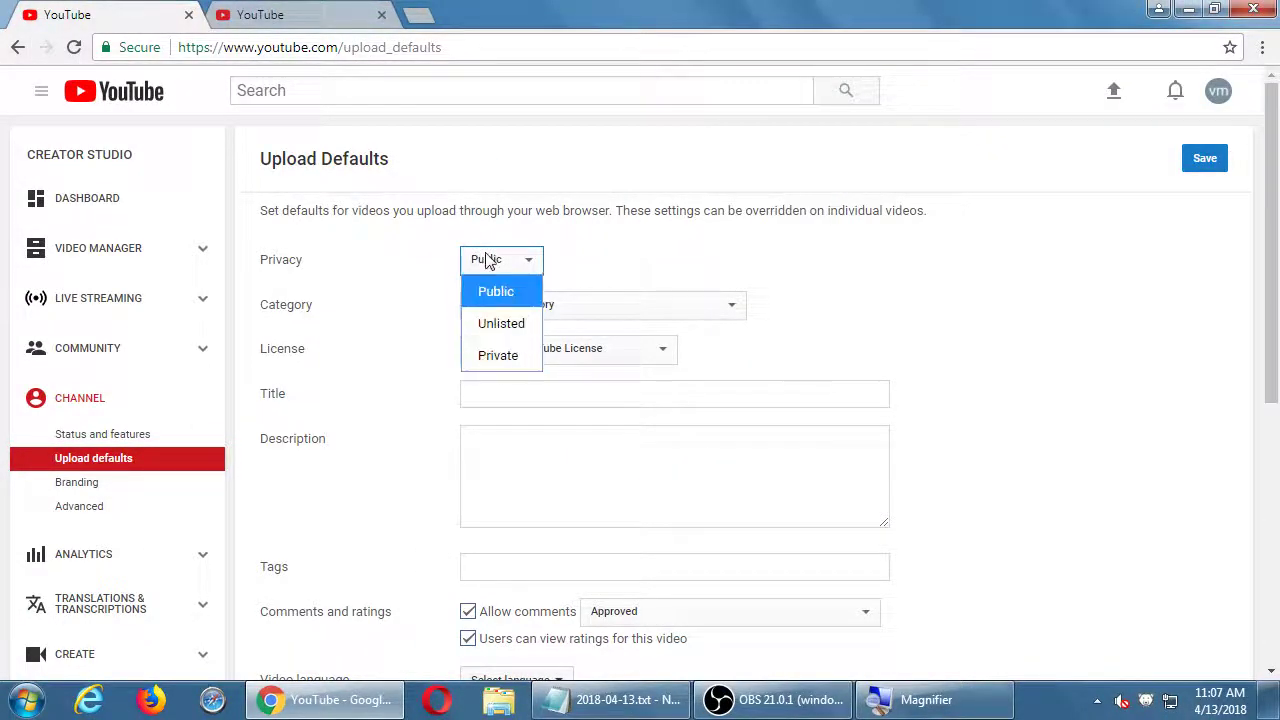
left_click(543, 166)
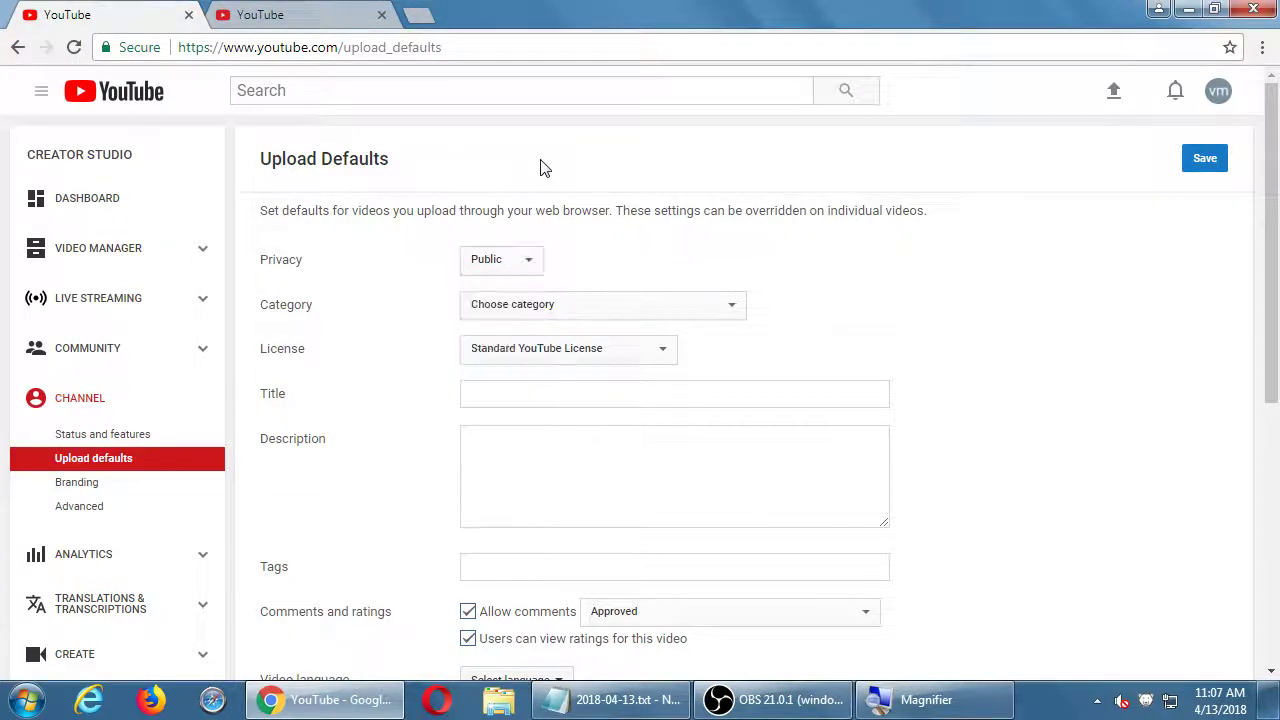
Review the available categories for uploaded videos and set the default category to Gaming
left_click(520, 318)
scroll(517, 320, "down", 5)
scroll(920, 175, "up", 3)
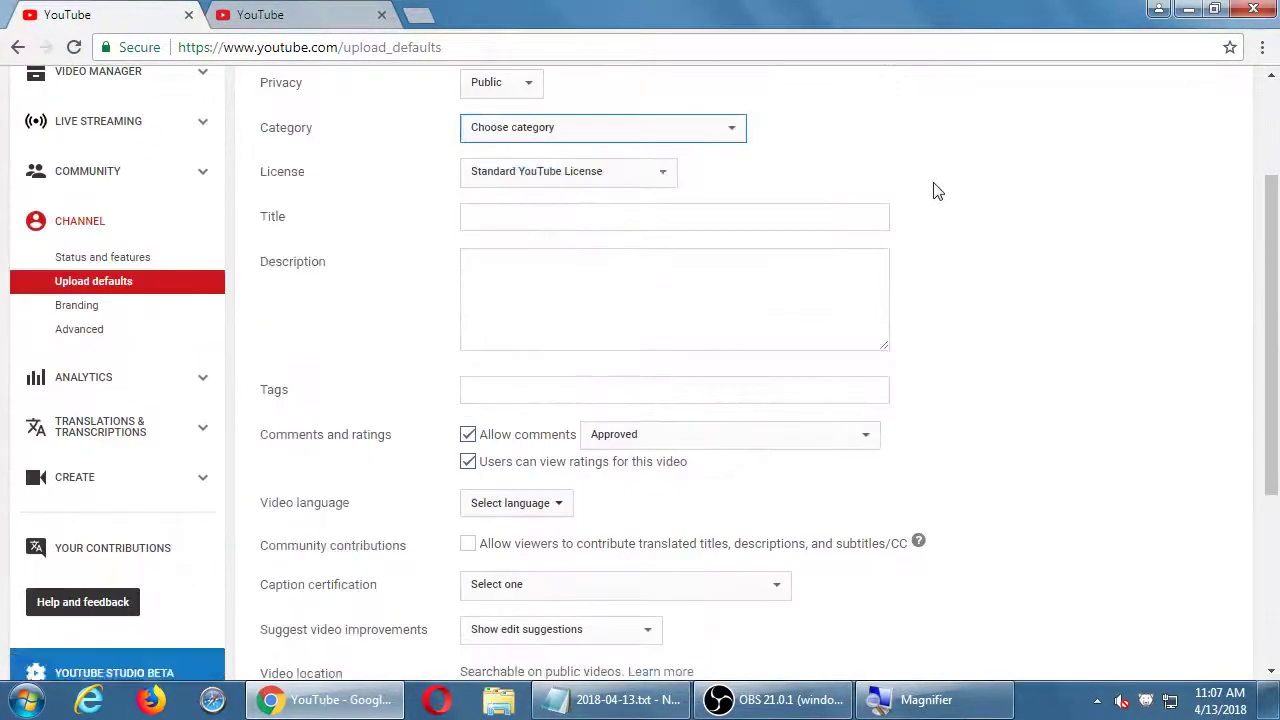
left_click(731, 166)
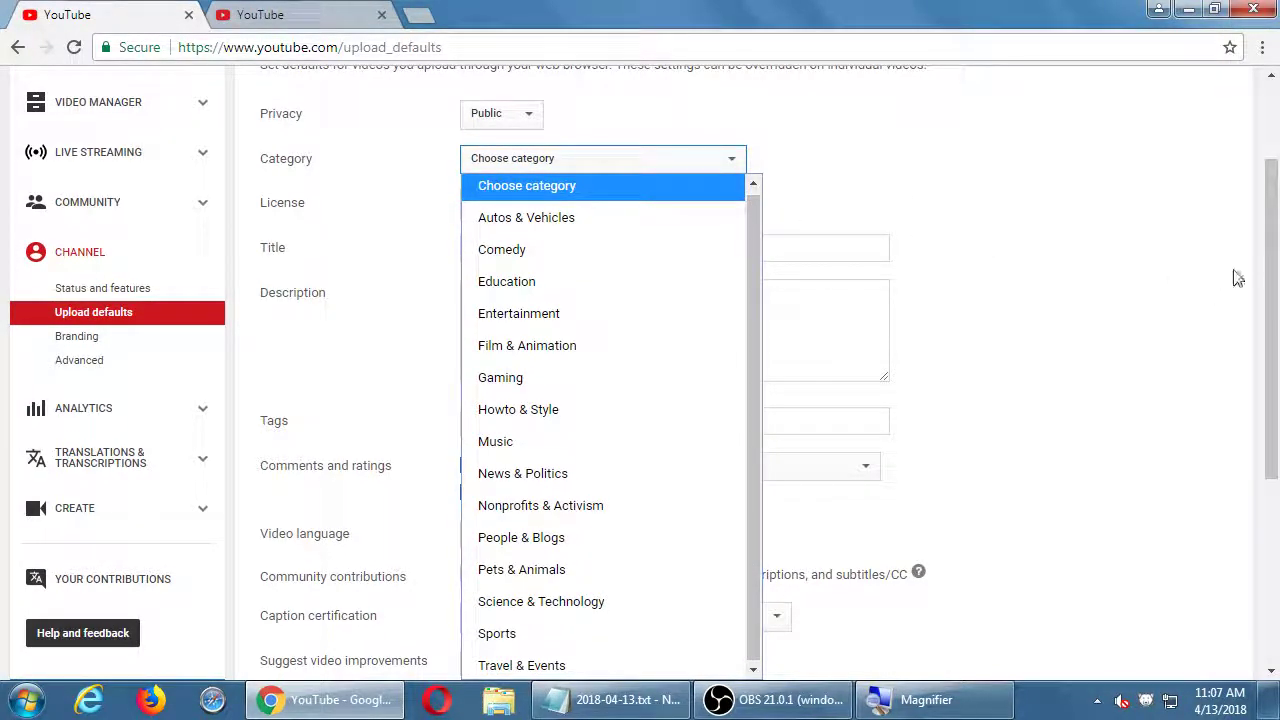
left_click_drag(1271, 290, 1271, 295)
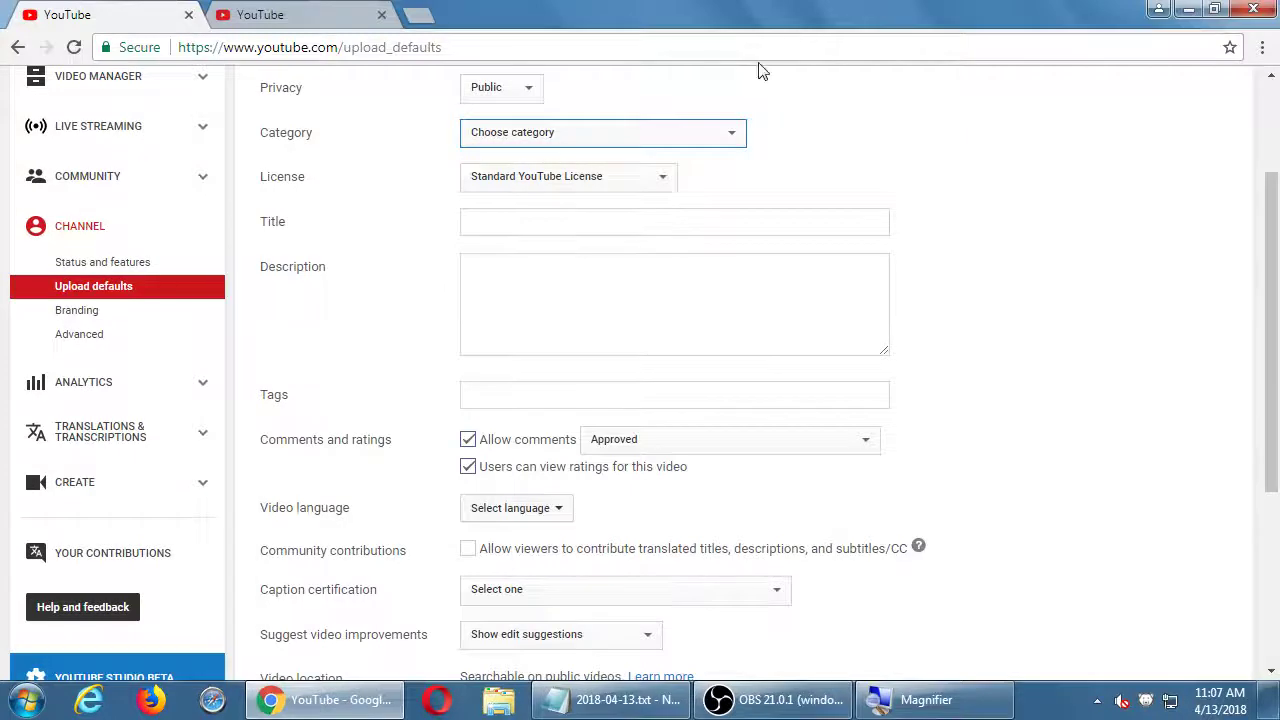
left_click(724, 136)
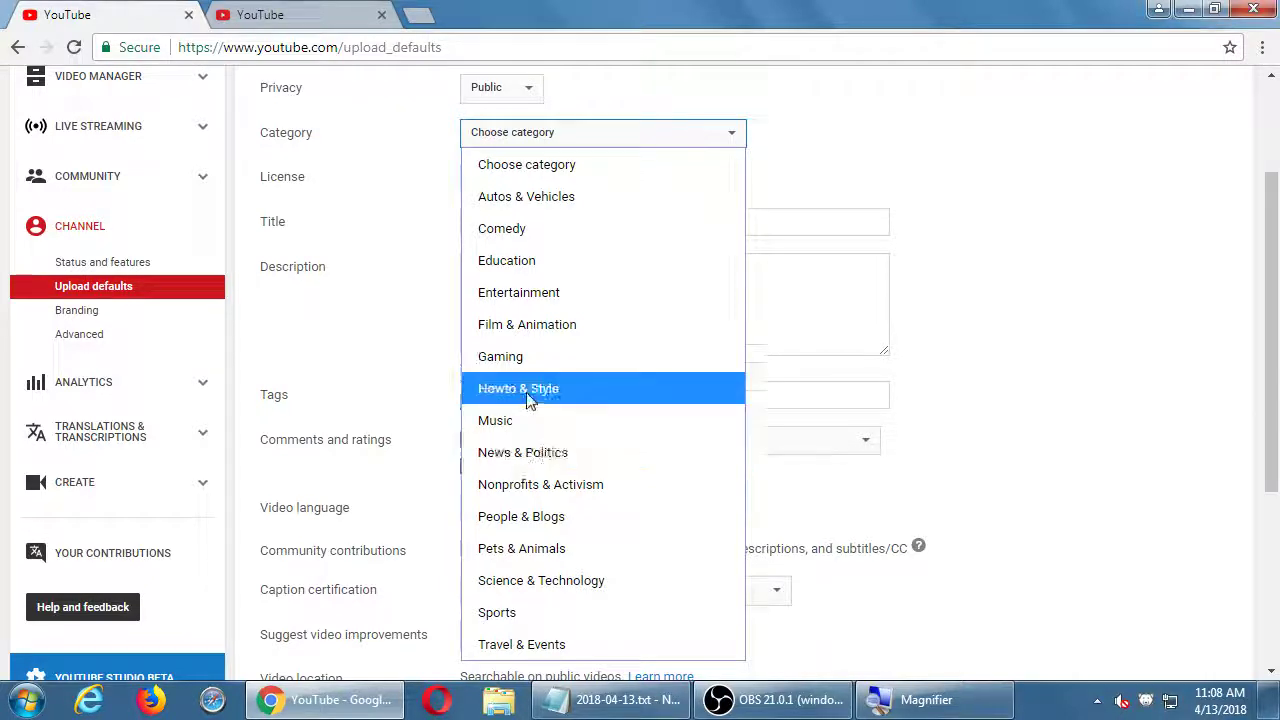
left_click(544, 357)
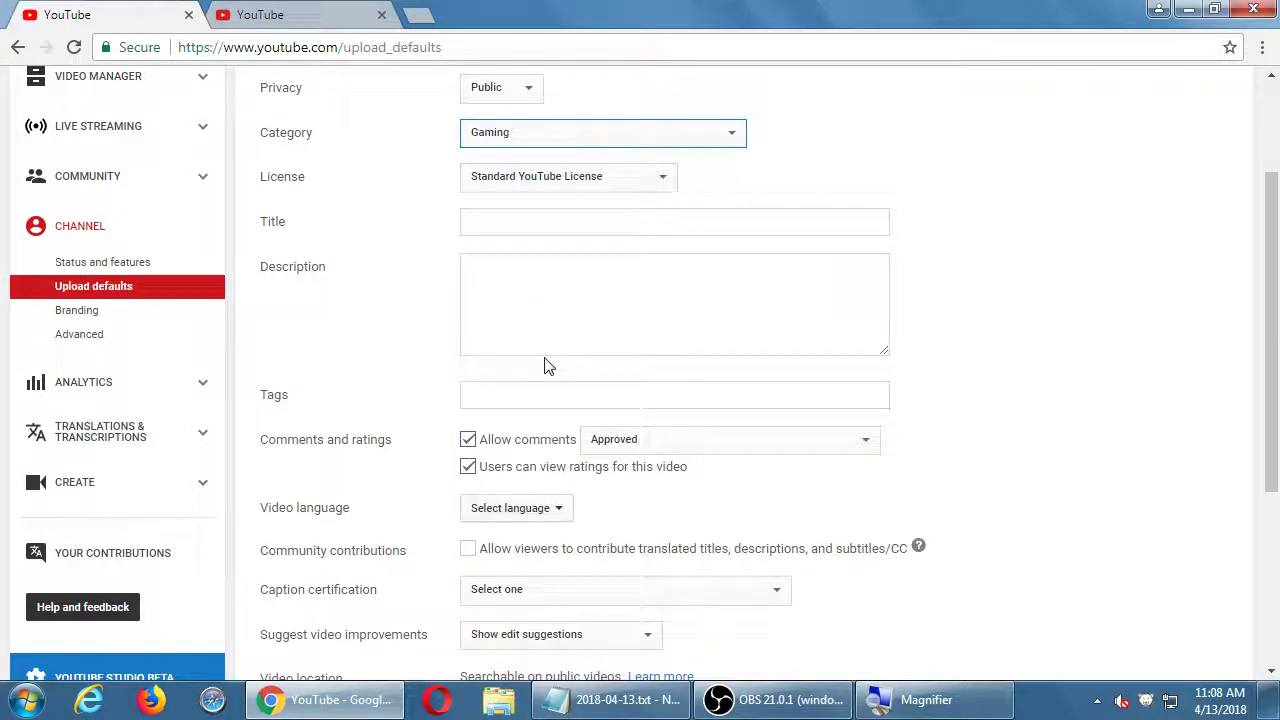
Set the default upload category to People & Blogs, and look through the category choices once more
left_click(596, 135)
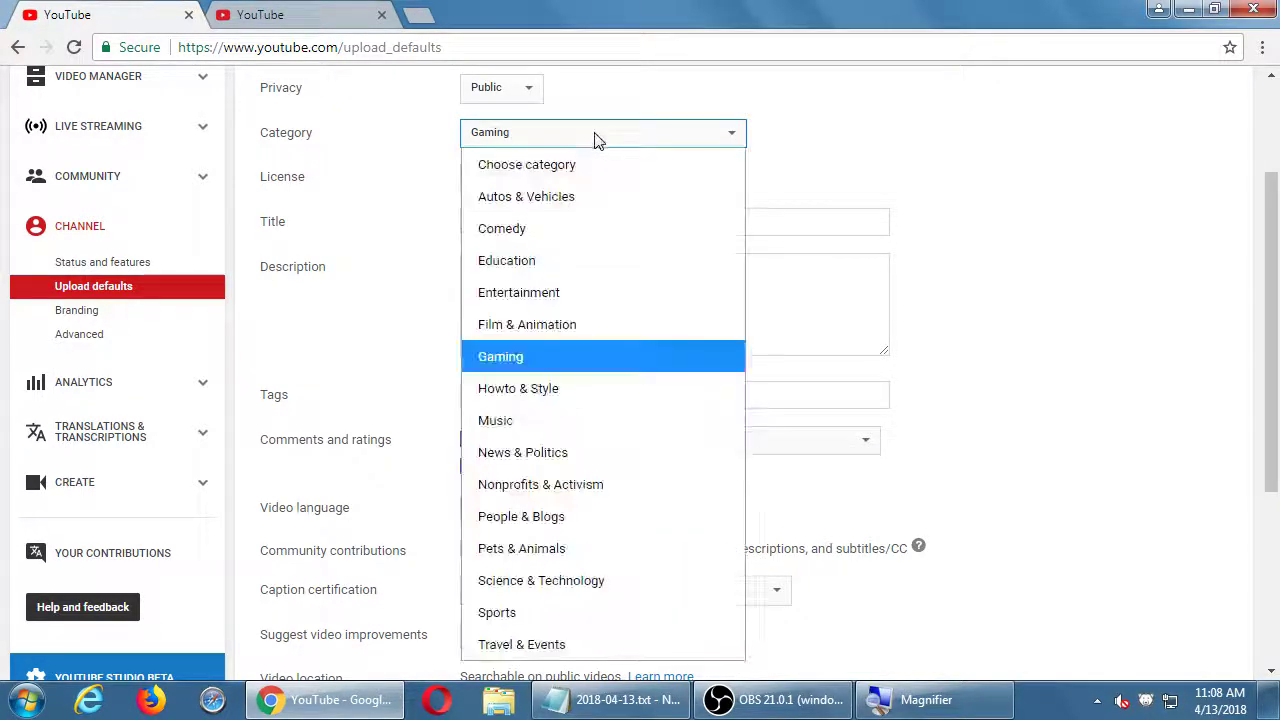
left_click(592, 526)
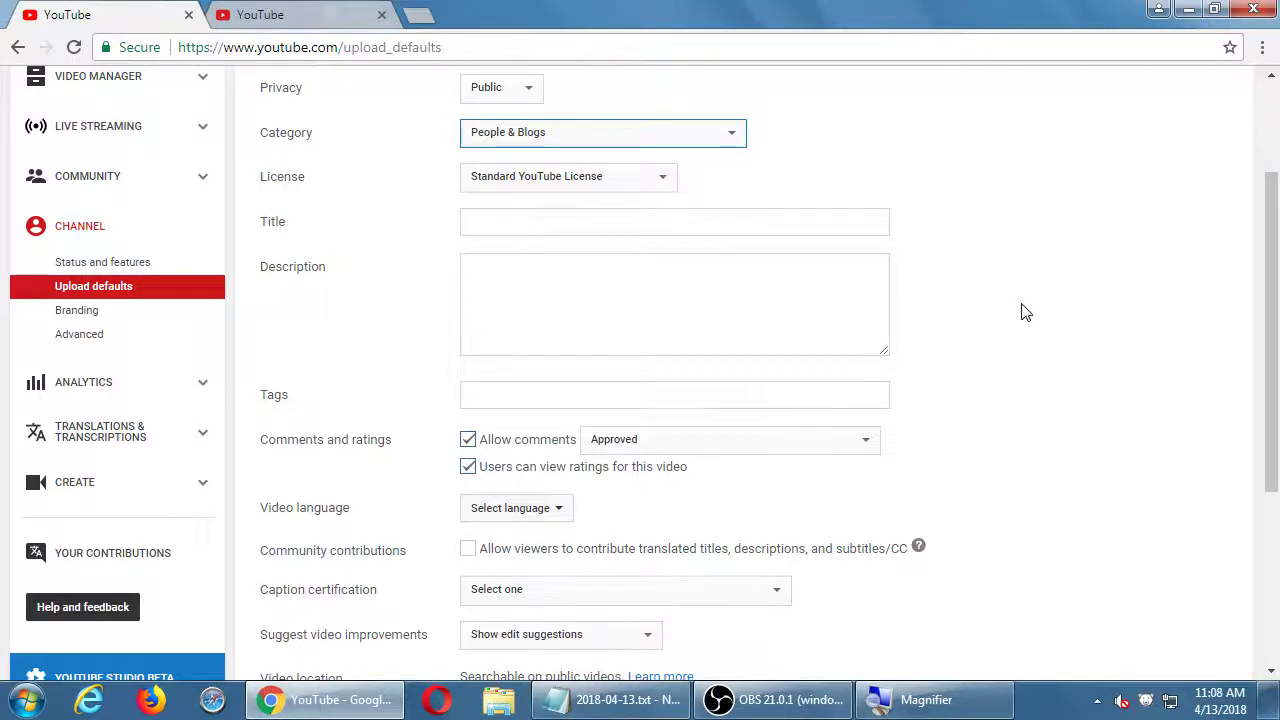
scroll(1030, 316, "up", 2)
scroll(1062, 329, "down", 2)
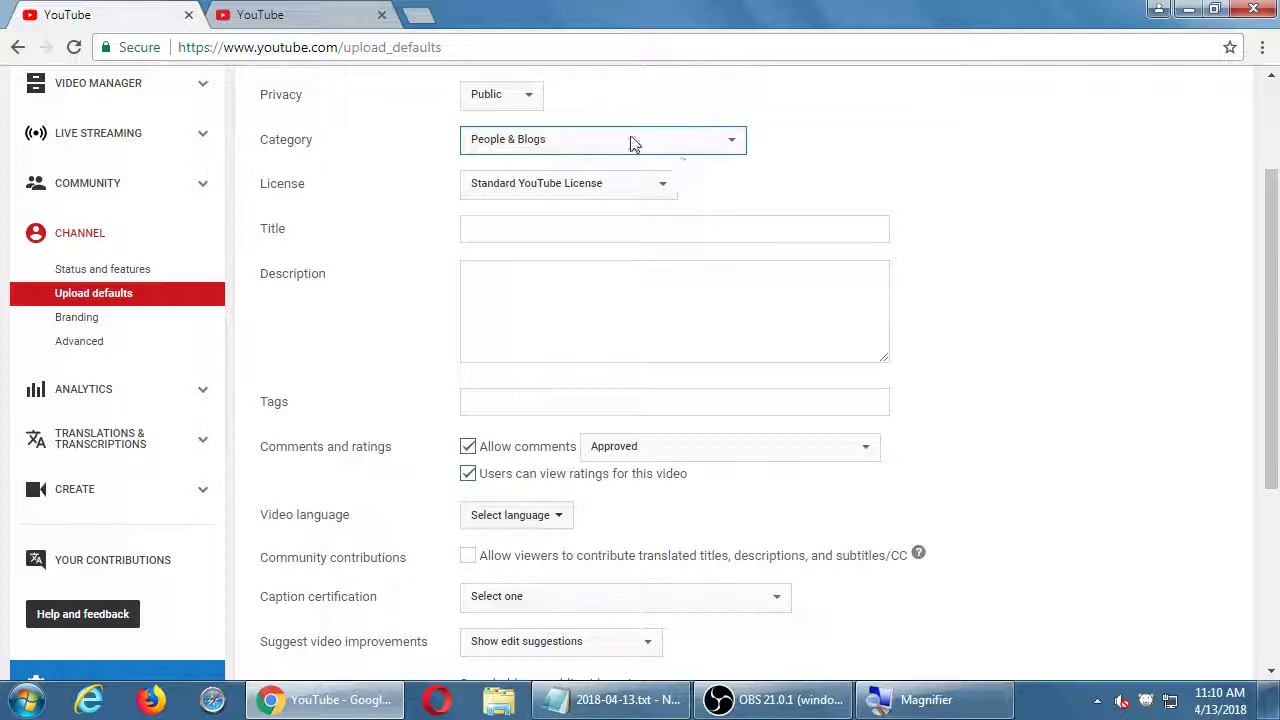
left_click(710, 140)
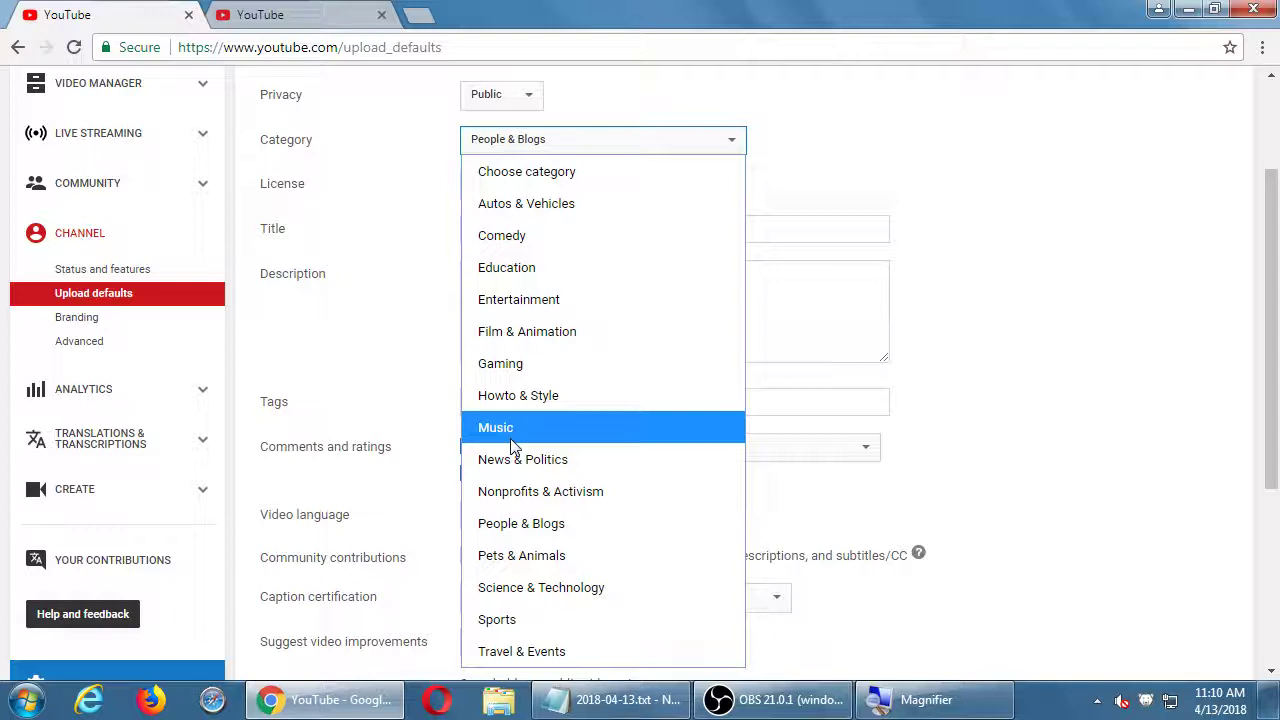
left_click(995, 246)
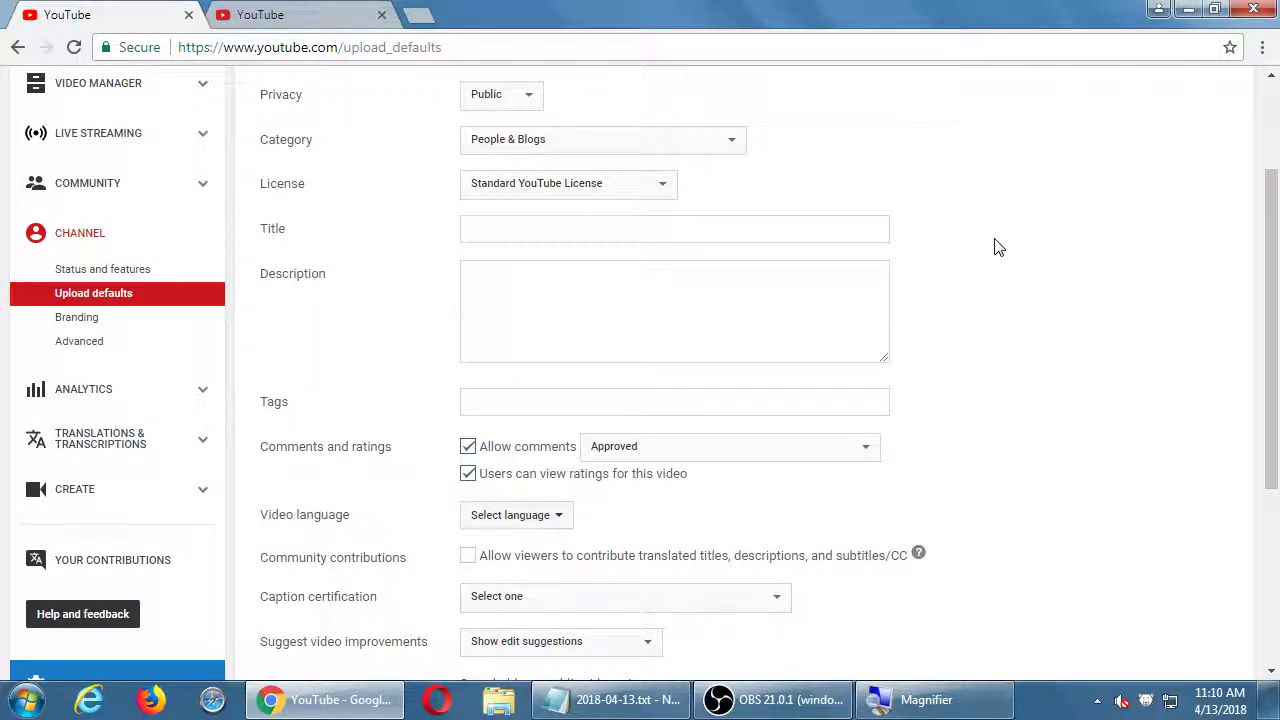
Set the default upload title to "Victor's Tips"
left_click(600, 217)
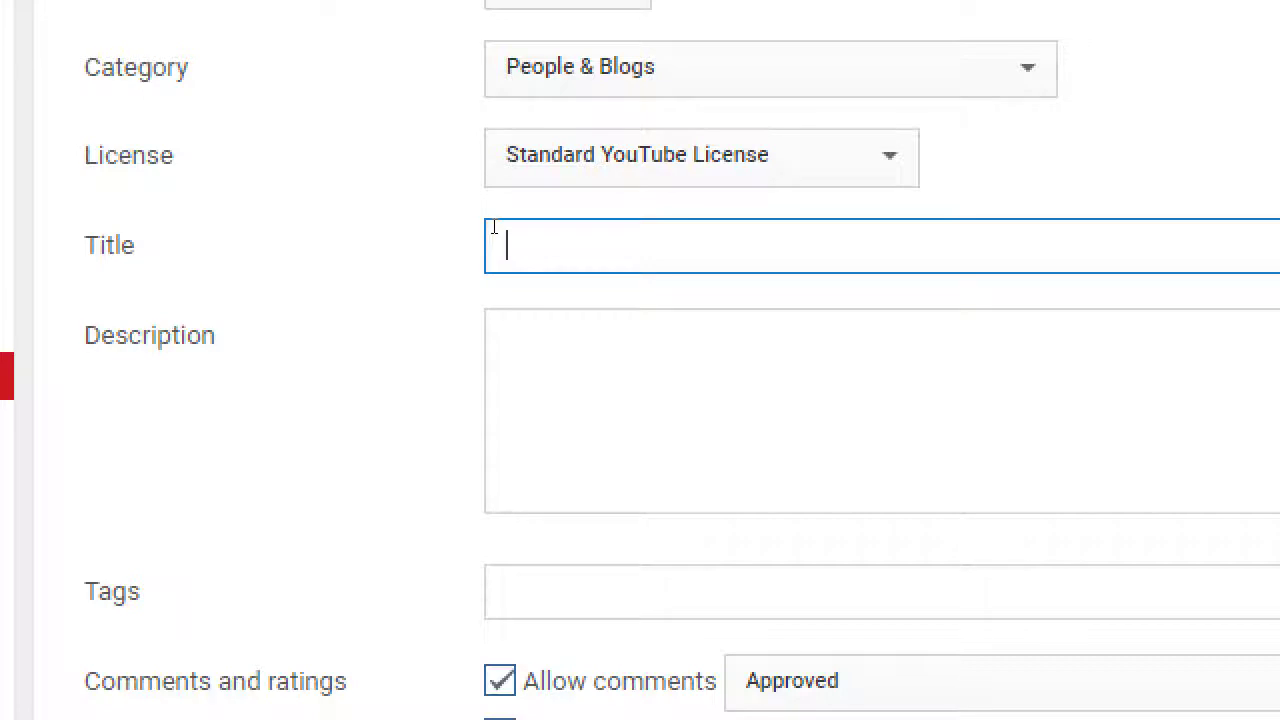
type("Victor's Tips")
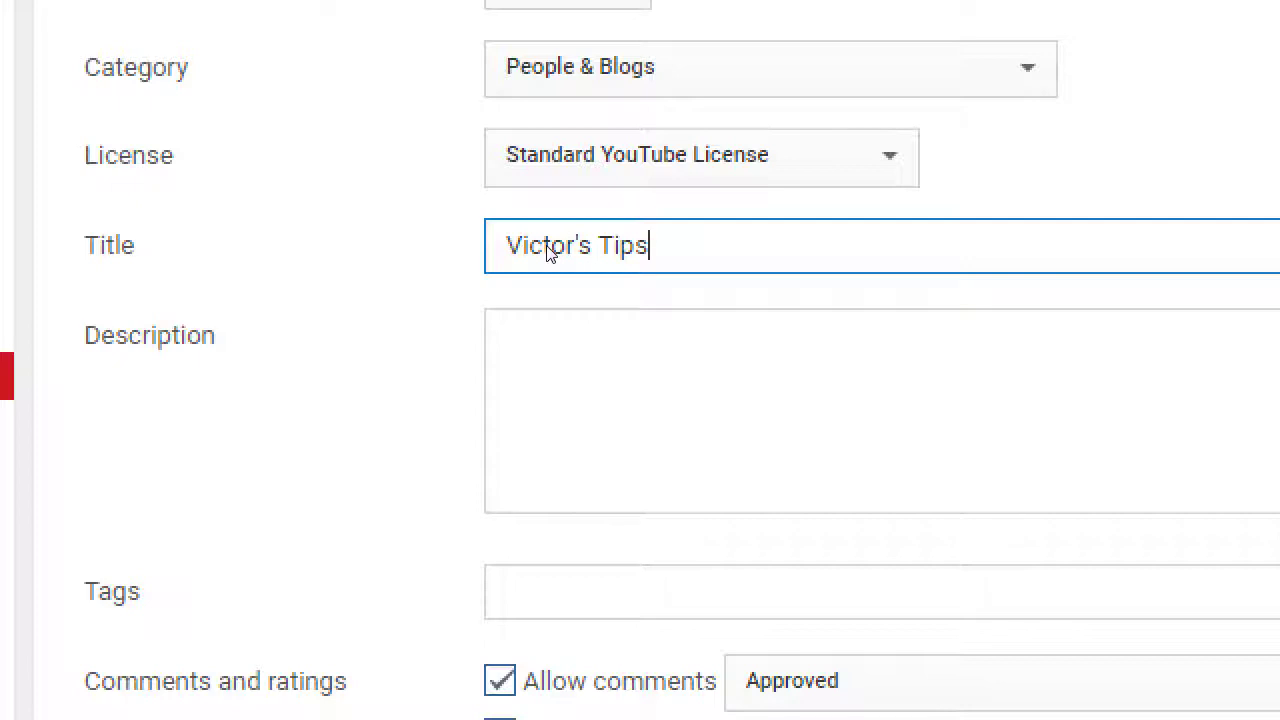
key("ctrl+a")
key("BackSpace")
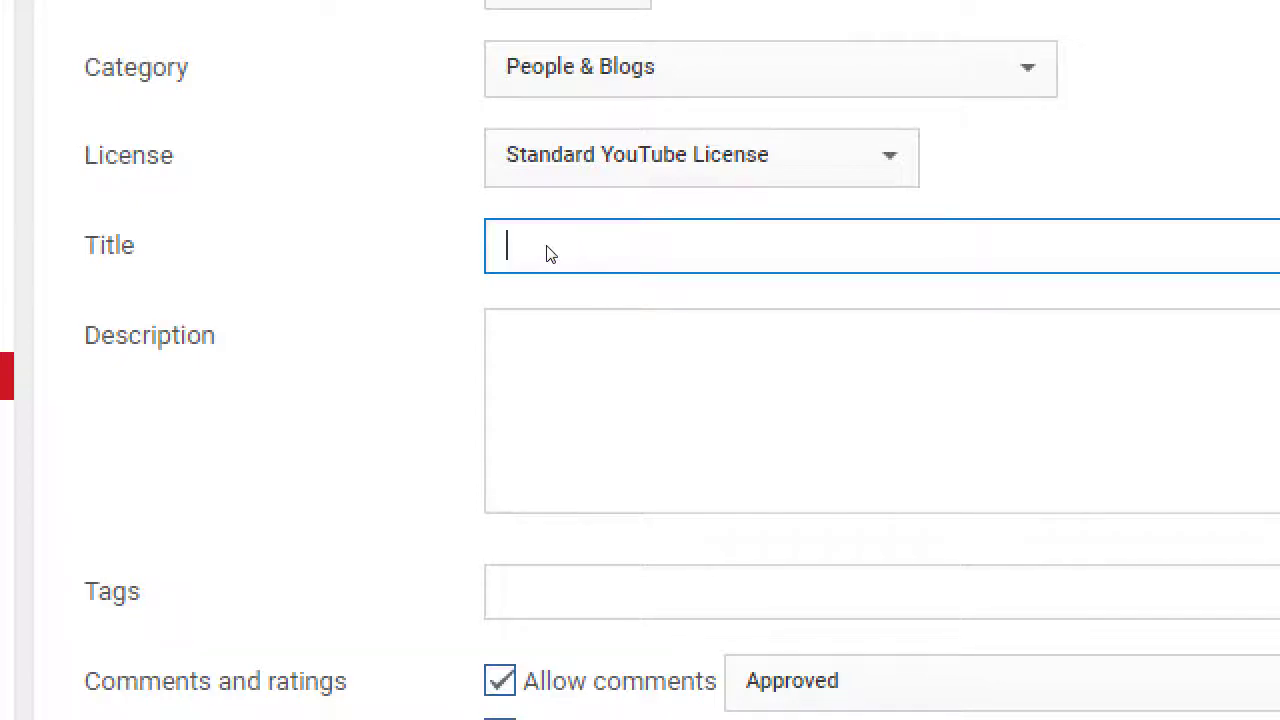
key("ctrl+z")
key("End")
Append " - January 2 How to recover over being hung over" to the default title as an example
type("- Janu")
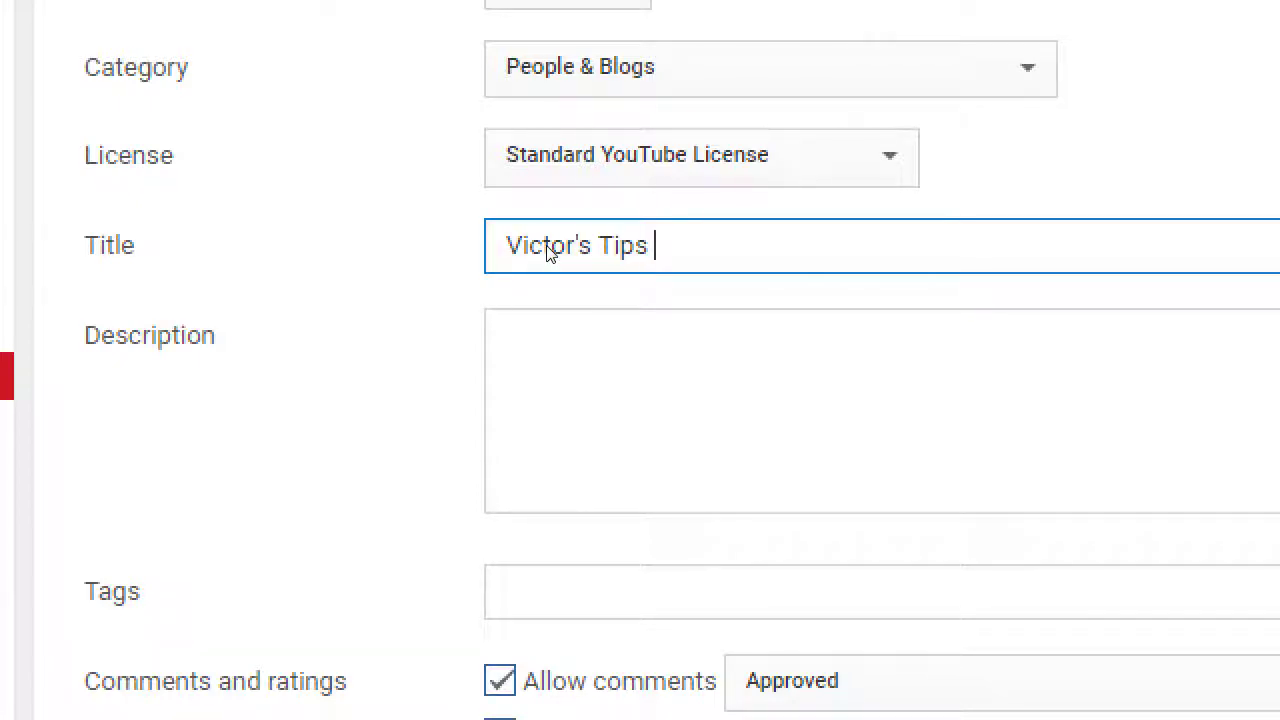
type("ary 1")
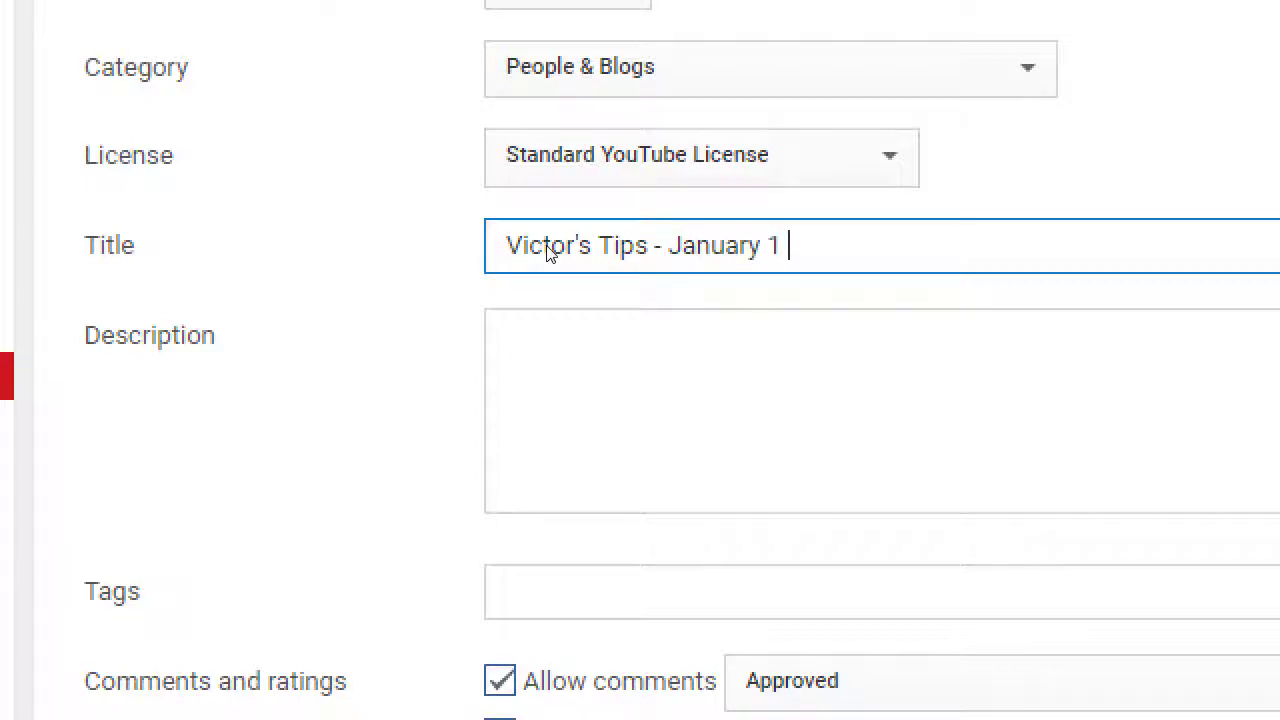
key("BackSpace")
key("BackSpace")
type("2 How to recover over a ha")
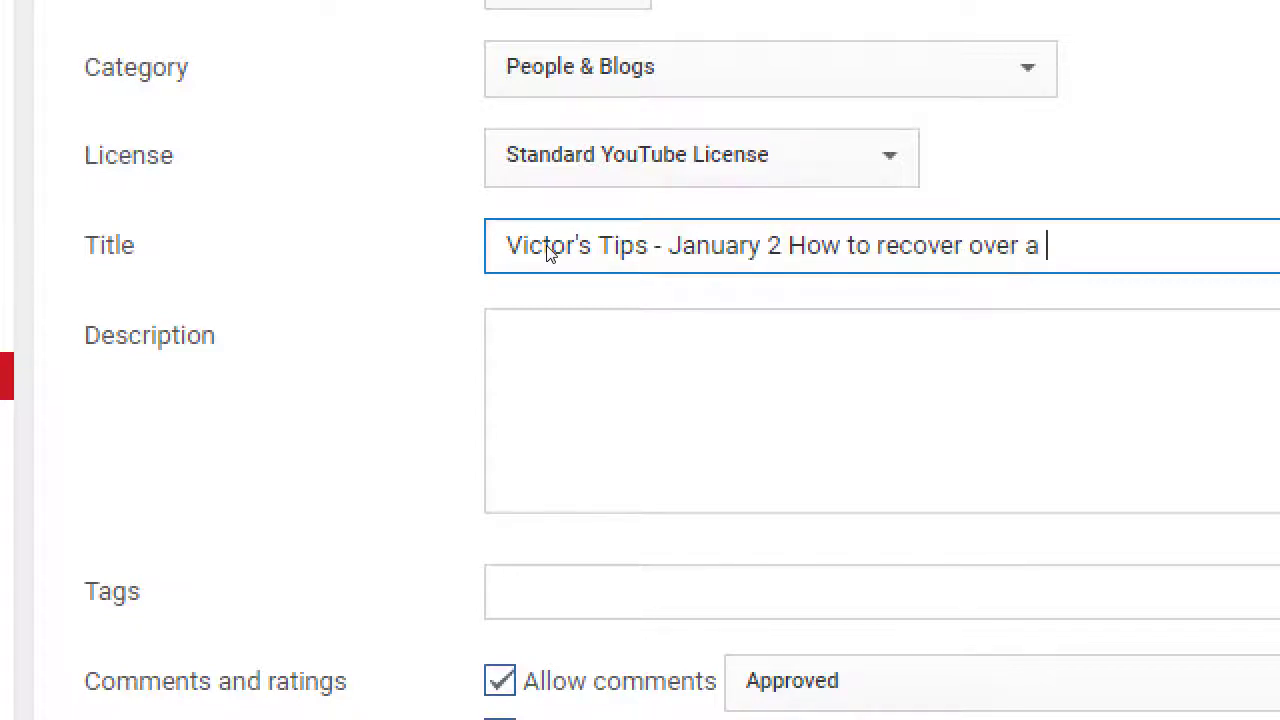
key("BackSpace")
key("BackSpace")
key("BackSpace")
key("BackSpace")
type("being hung over")
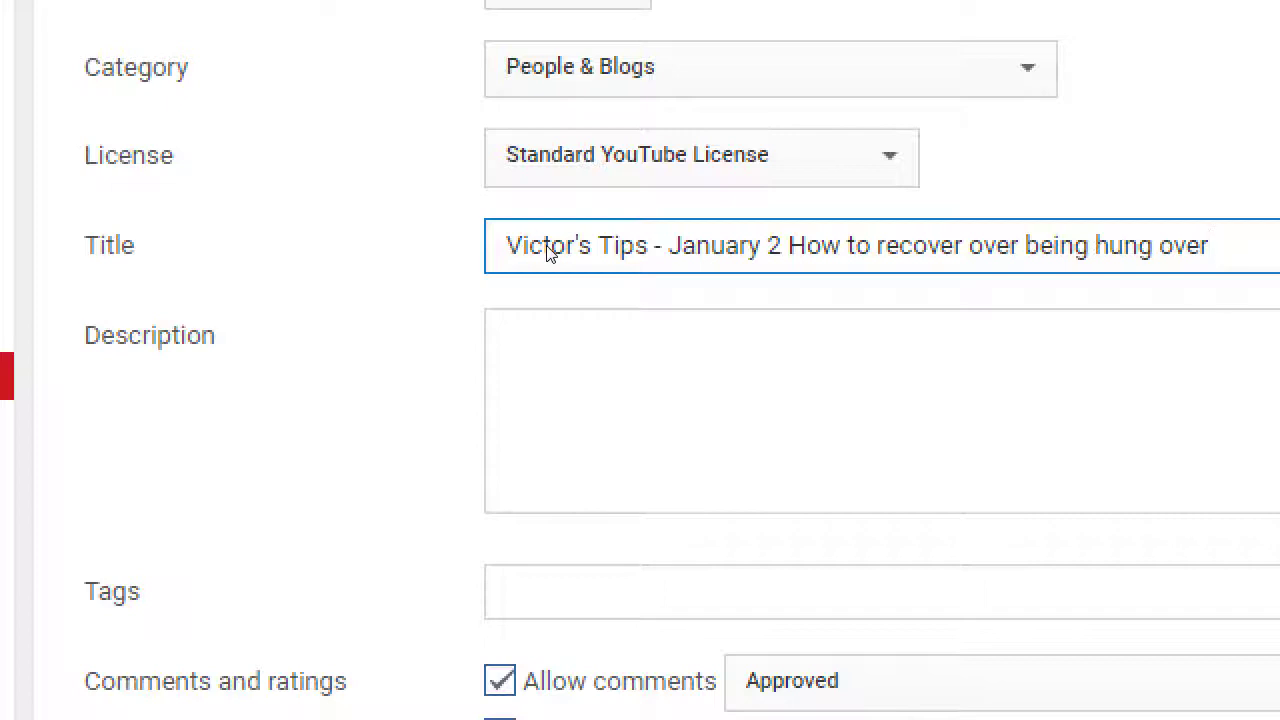
Delete the example episode text from the default title, keeping only "Victor's Tips"
key("ctrl+a")
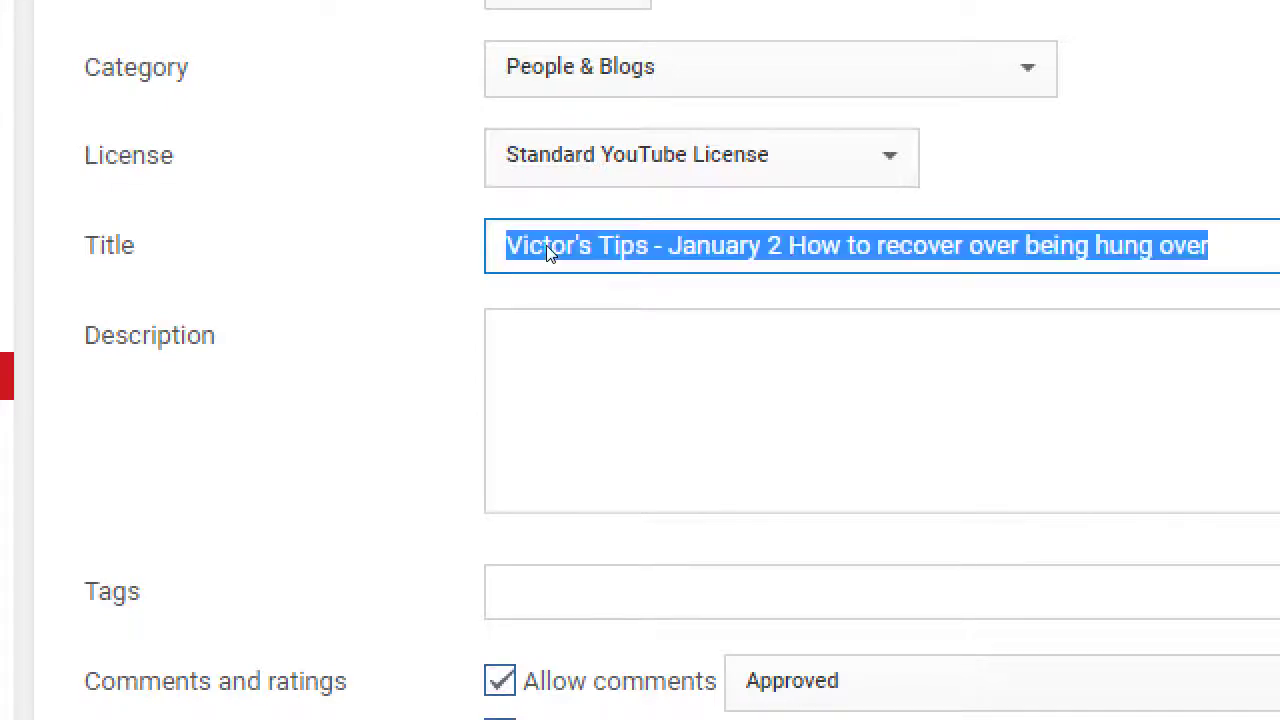
key("shift+Right")
key("shift+Right")
key("shift+Right")
key("shift+Right")
key("shift+Right")
key("shift+Right")
key("shift+Right")
key("shift+Right")
key("shift+Right")
key("shift+Right")
key("shift+Right")
key("shift+Right")
key("shift+Right")
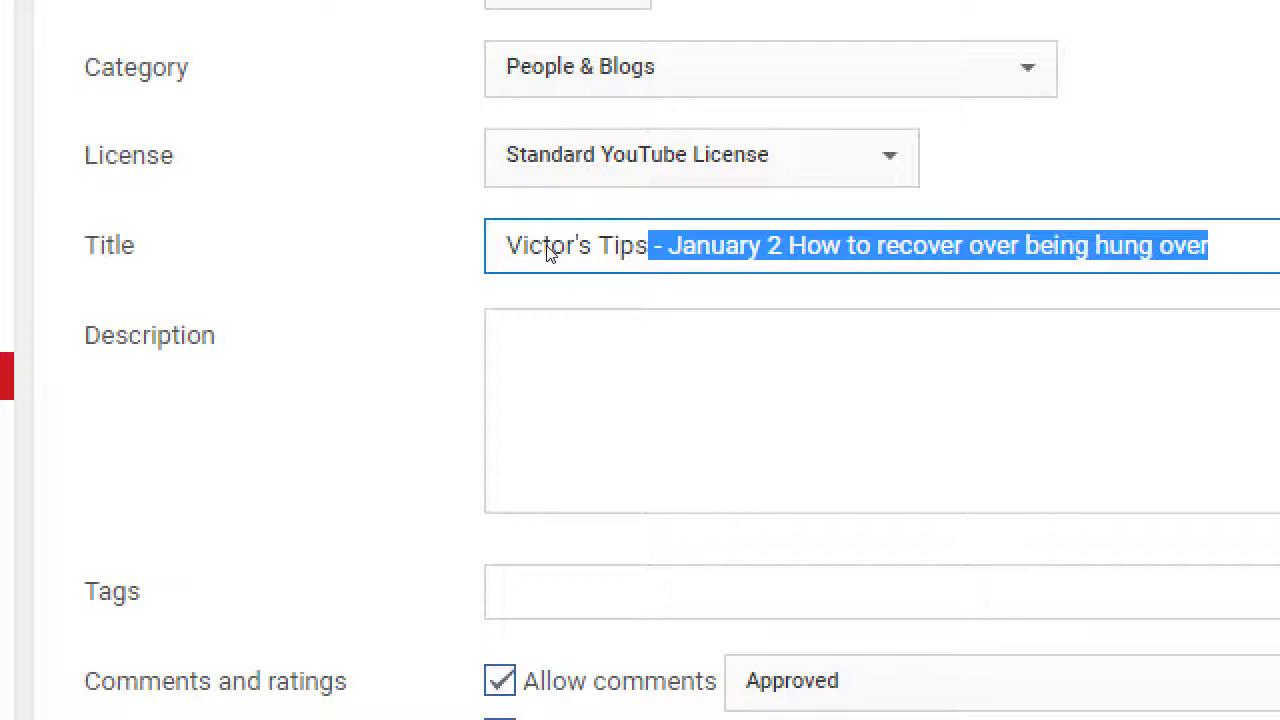
key("Delete")
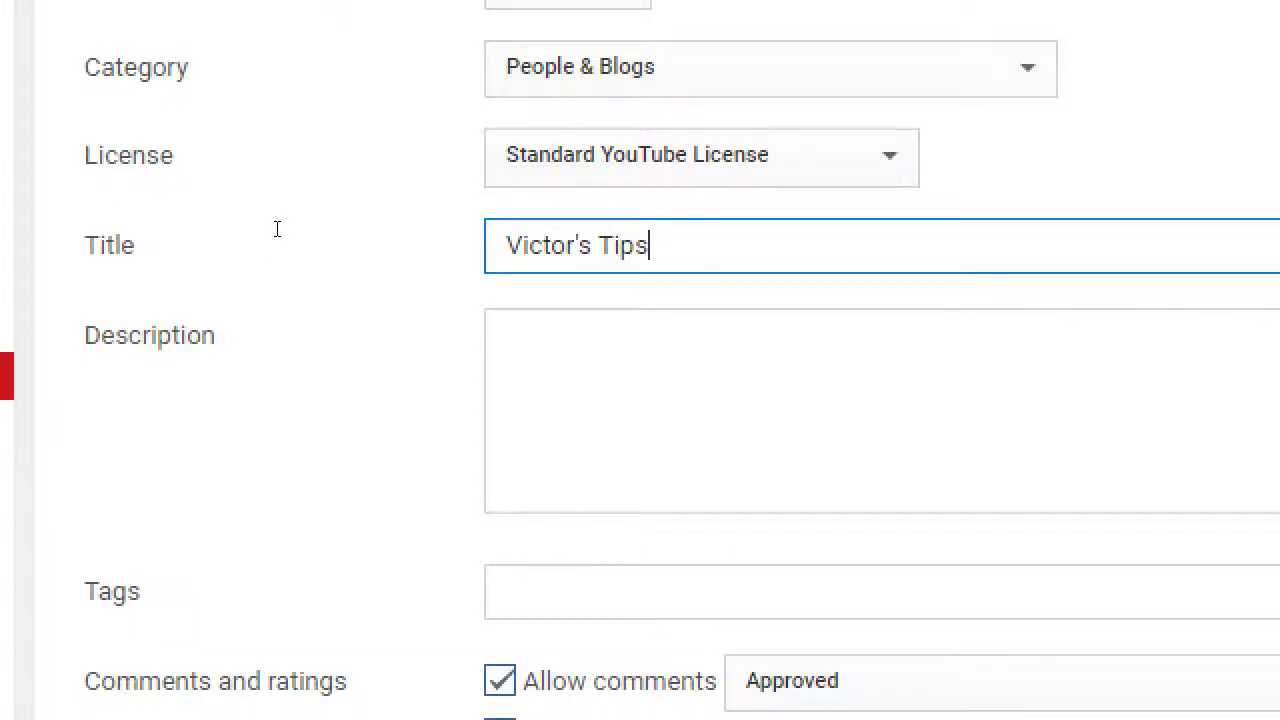
Switch to the YouTube home page and examine how the Saturday Night Live channel's video titles are worded
key("super+minus")
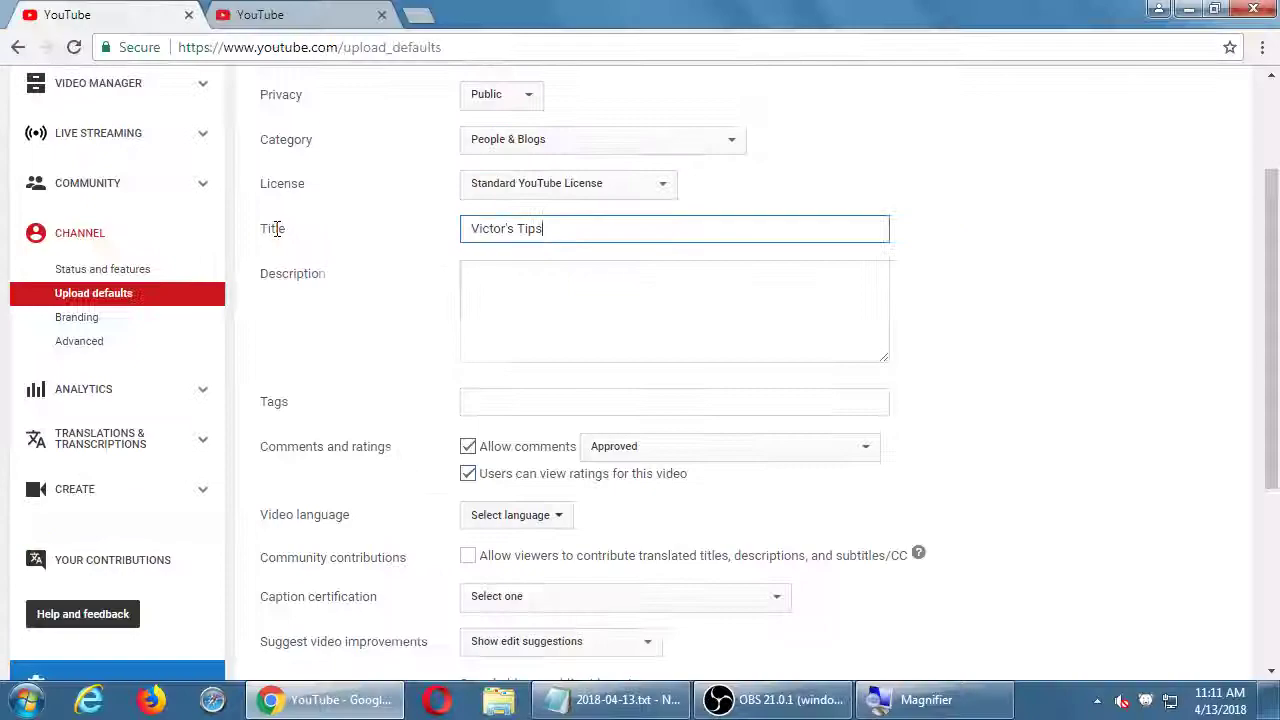
left_click(340, 8)
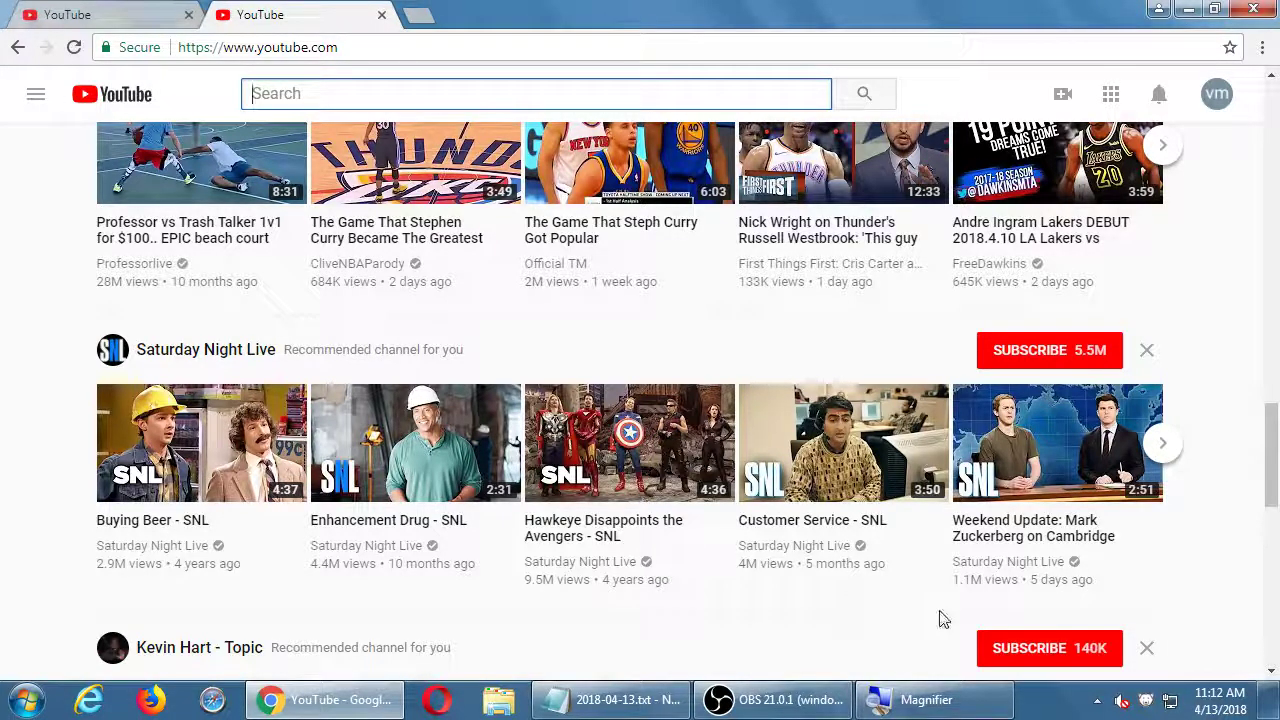
key("super+plus")
mouse_move(900, 550)
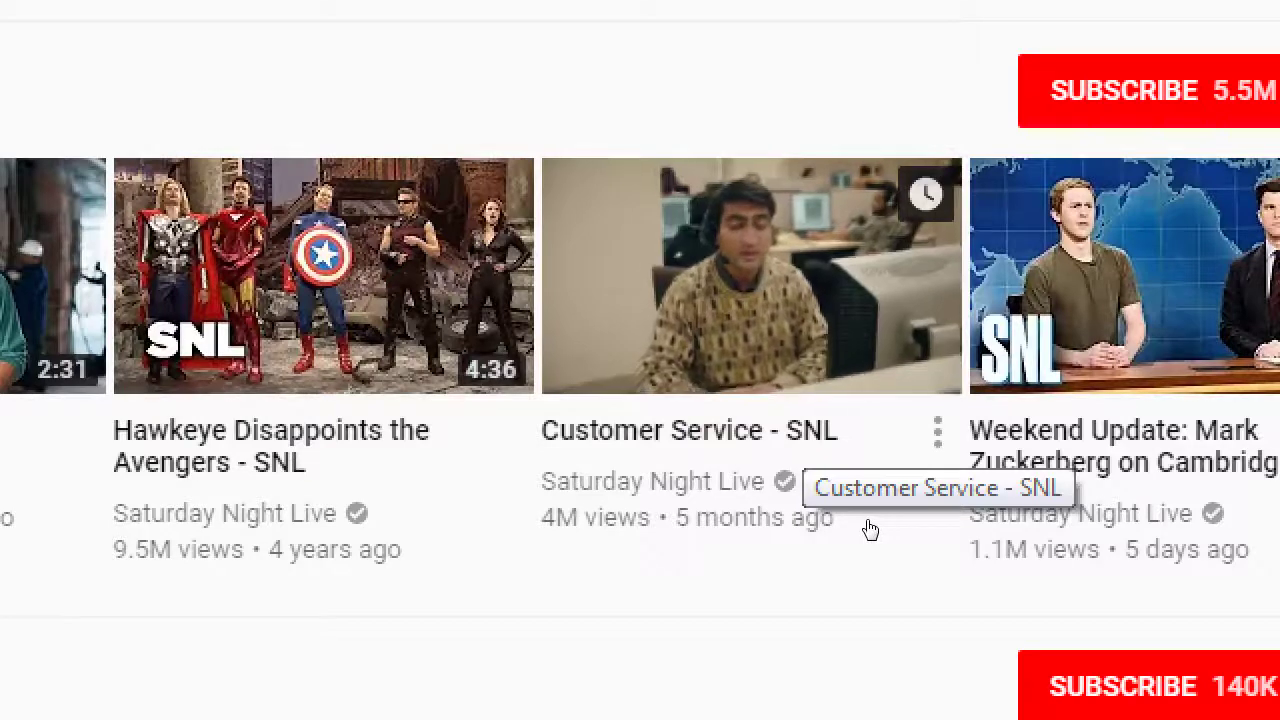
mouse_move(606, 534)
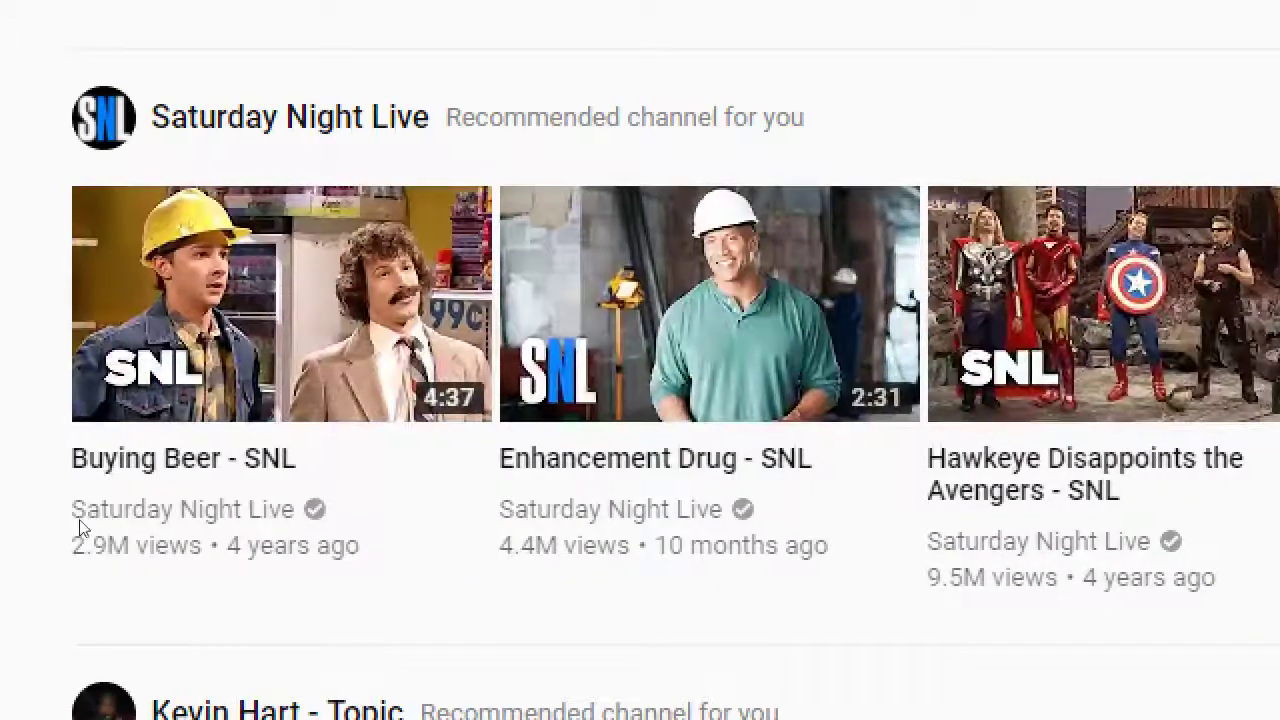
mouse_move(207, 548)
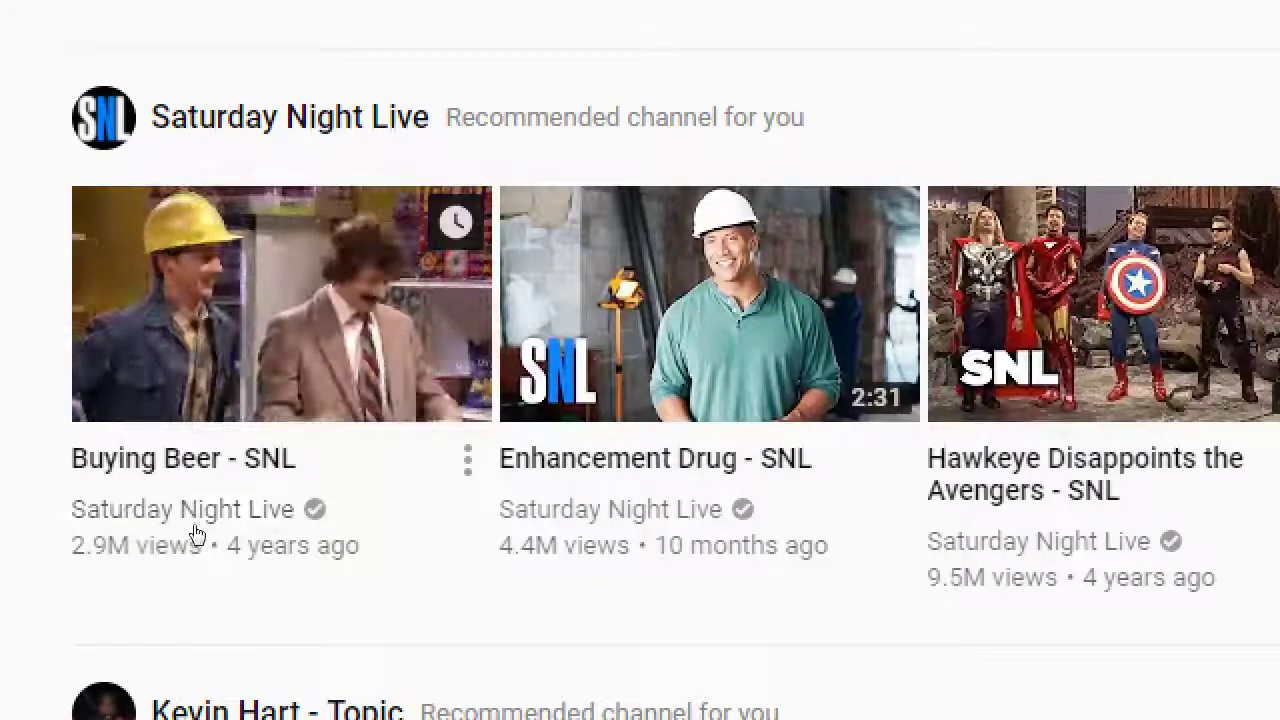
mouse_move(493, 537)
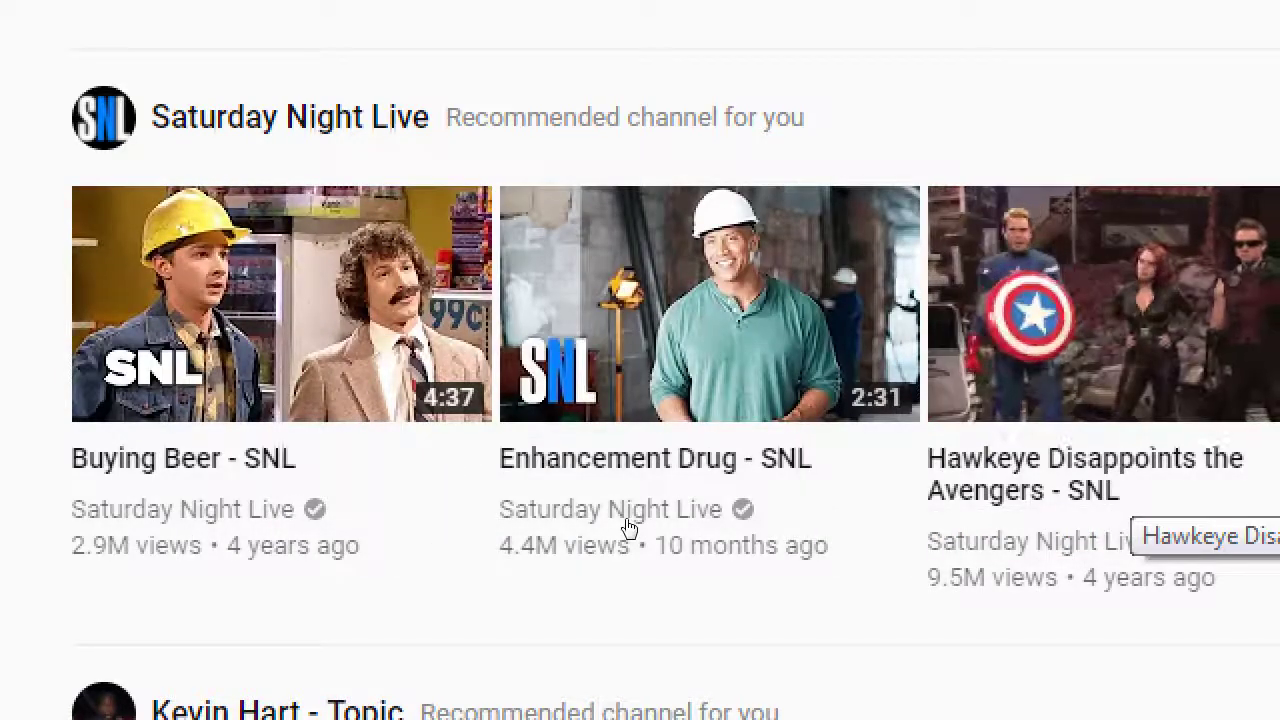
Return to the Upload Defaults page and highlight the default title text for review
key("super+minus")
left_click(80, 18)
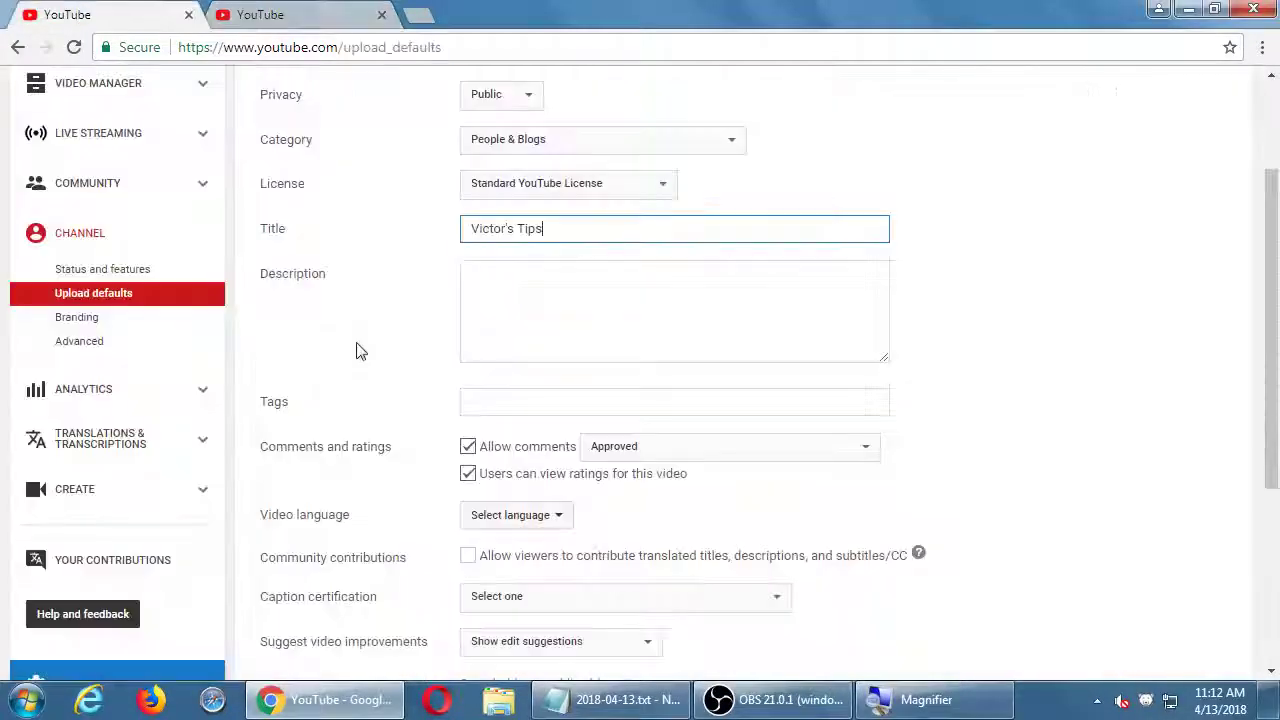
left_click_drag(560, 228, 429, 237)
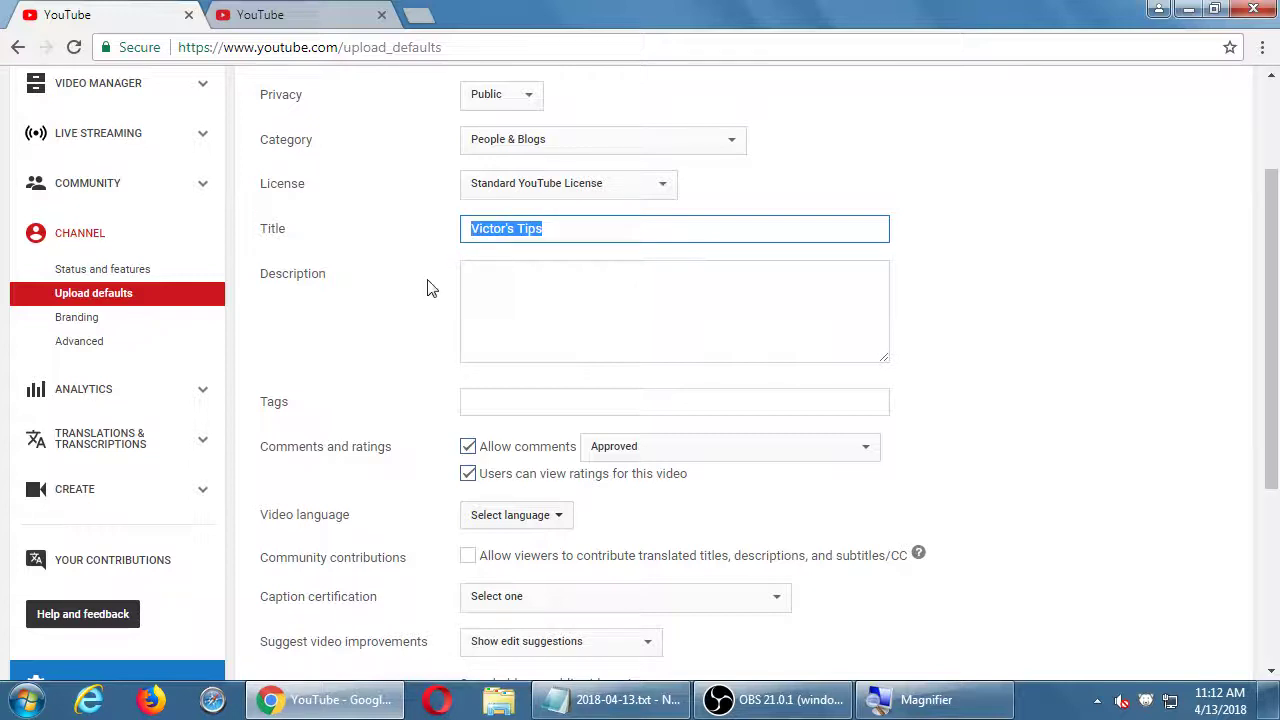
left_click(397, 313)
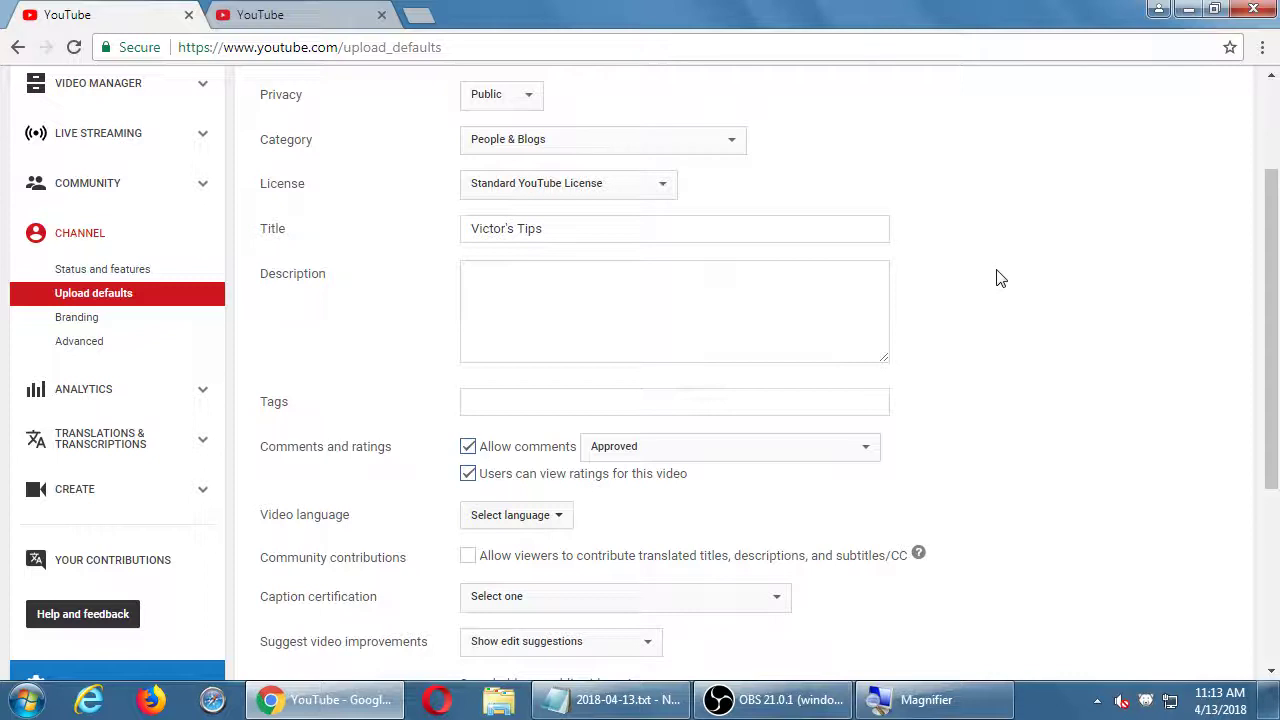
Search YouTube Help for "guide" to look over the guideline topics, and close Help
scroll(1028, 300, "down", 4)
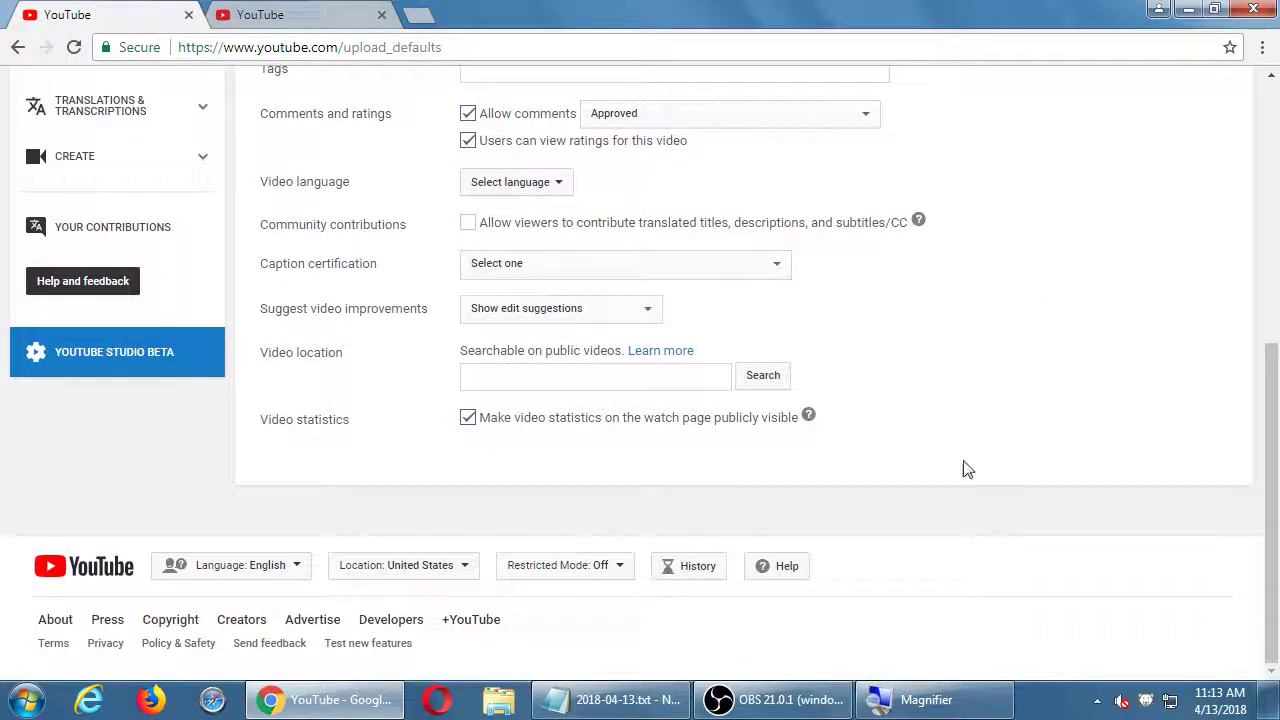
left_click(793, 570)
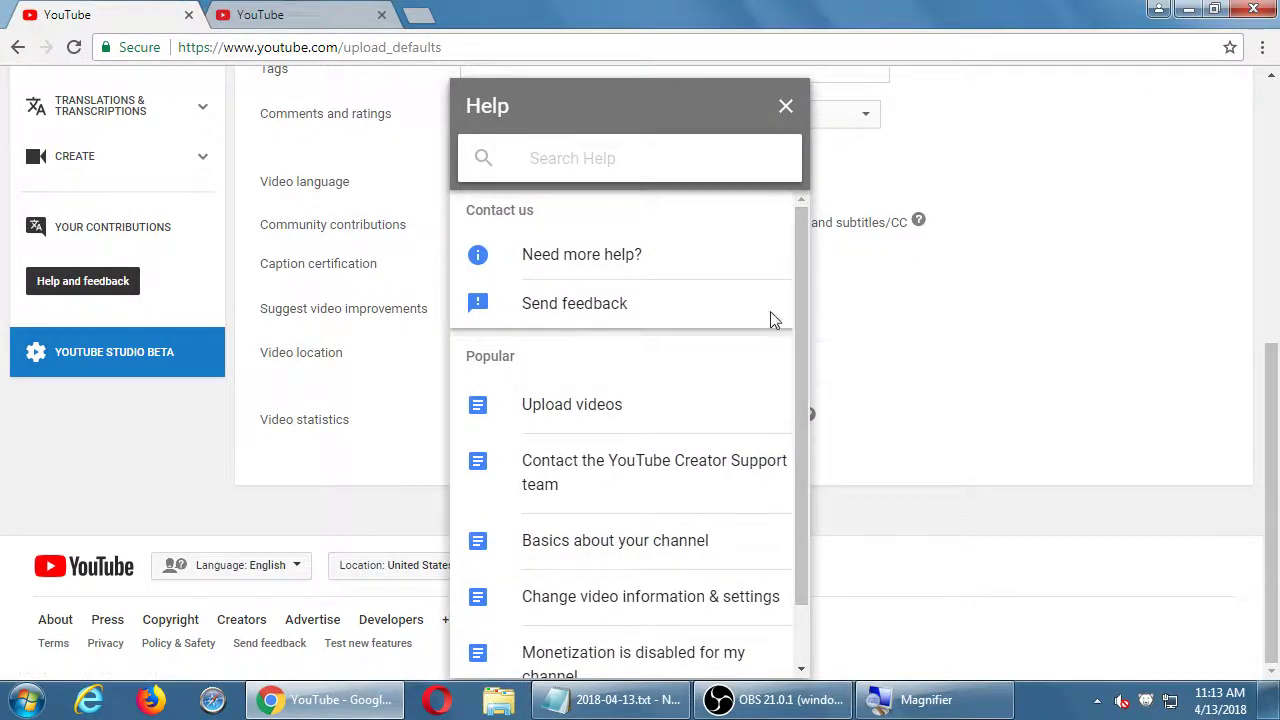
left_click(669, 182)
type("guid")
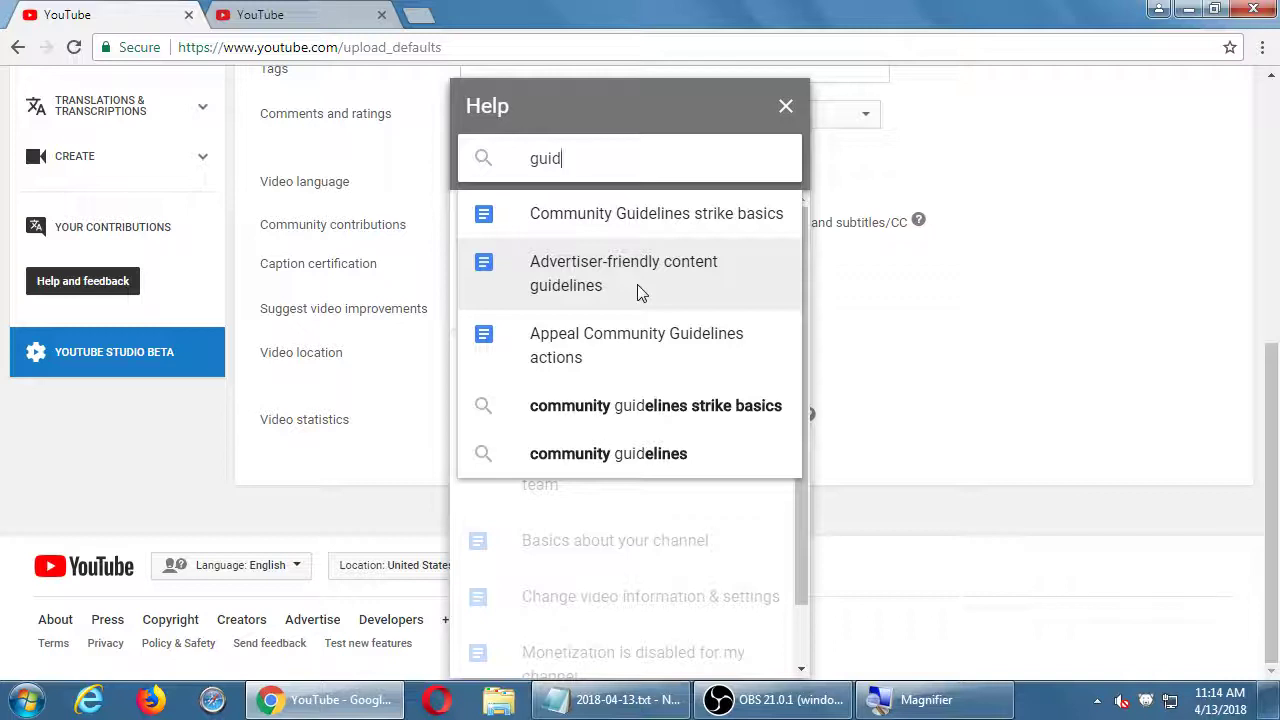
left_click(964, 427)
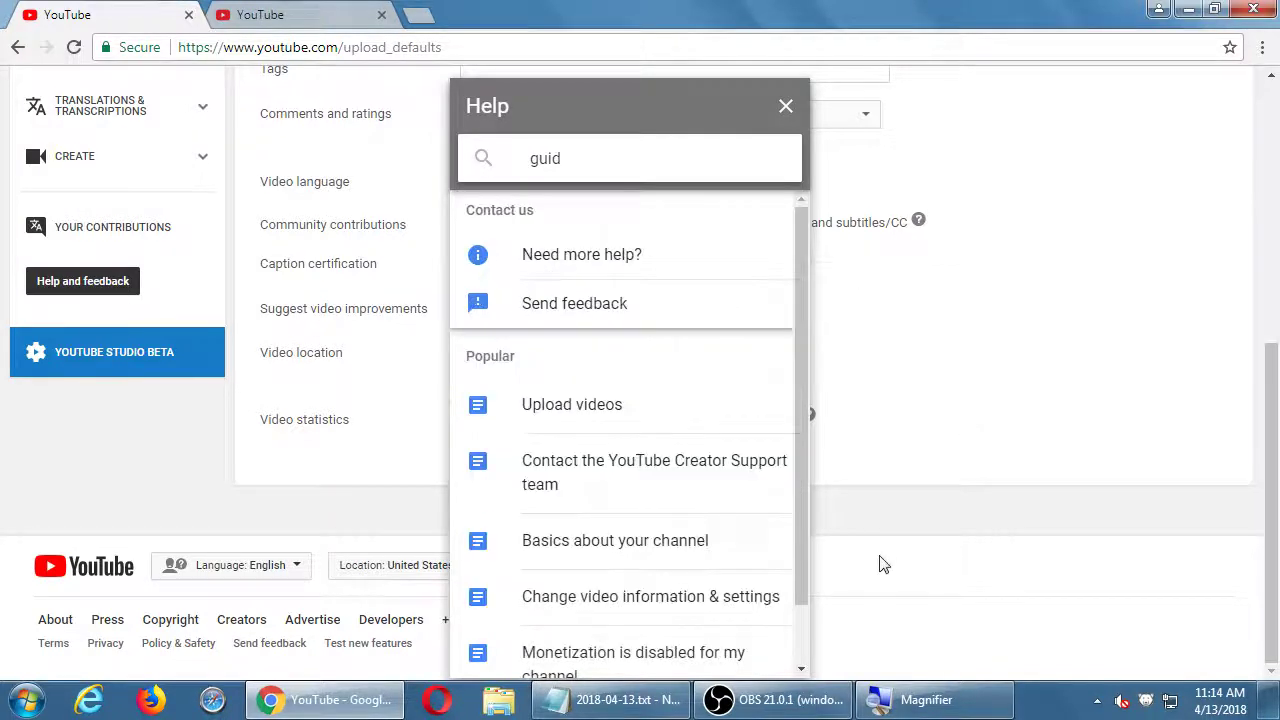
left_click(665, 175)
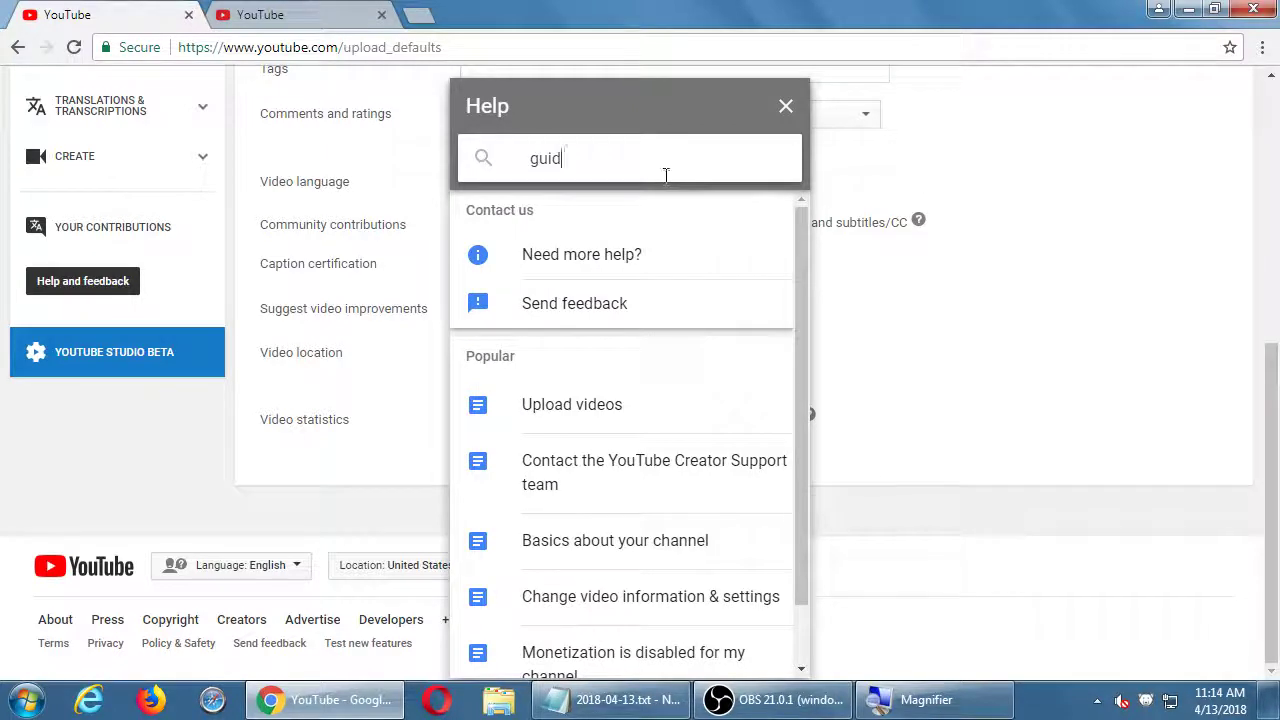
type("e")
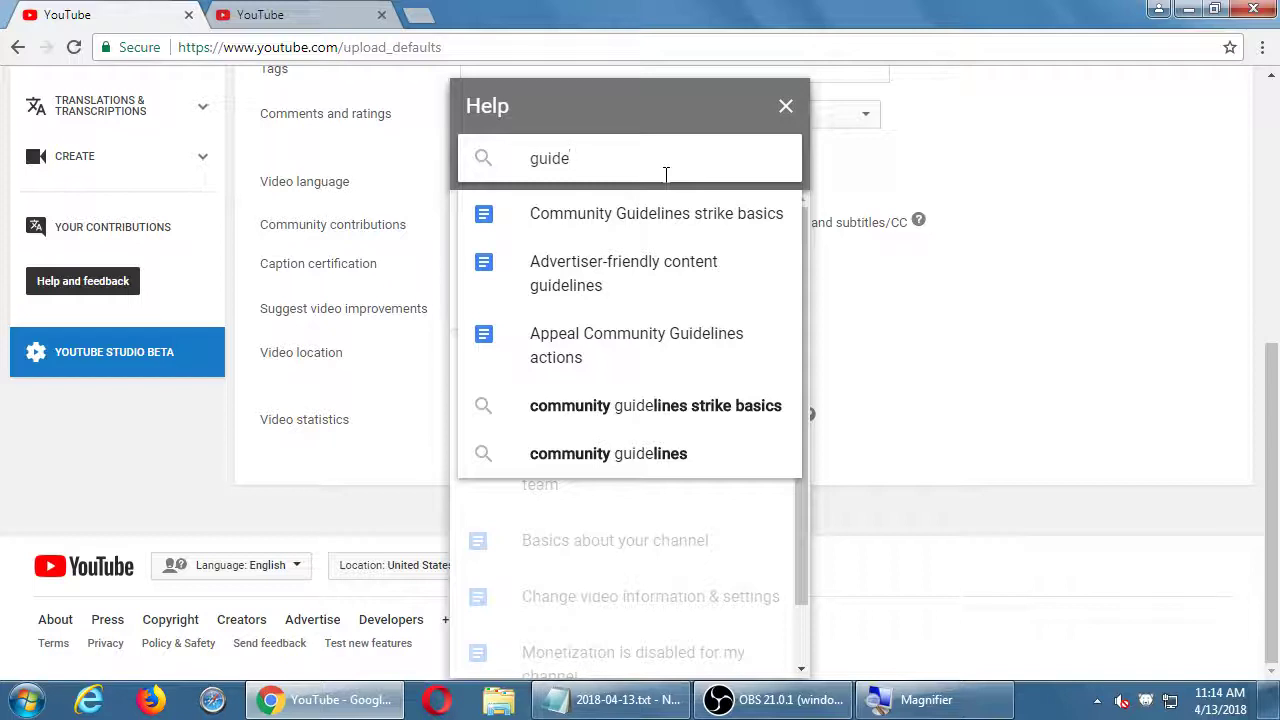
left_click(786, 107)
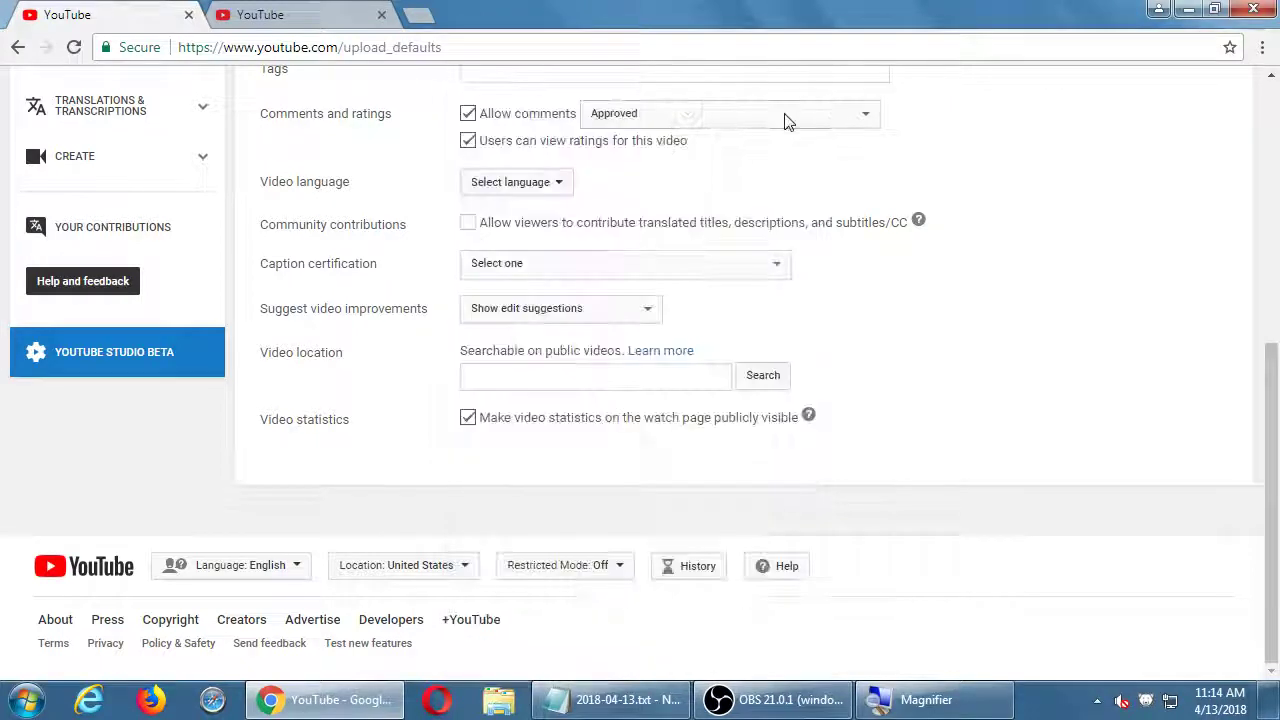
Fill the default Description with random placeholder characters and clear it again
scroll(786, 120, "up", 4)
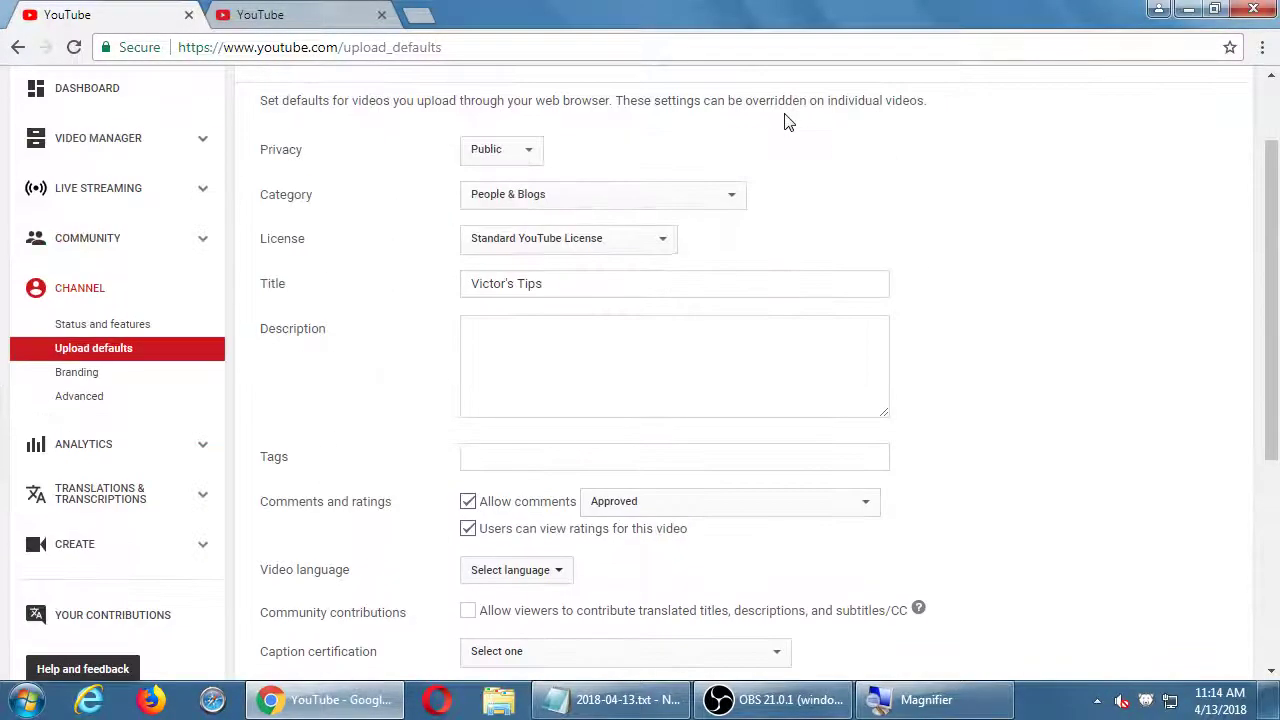
left_click(658, 343)
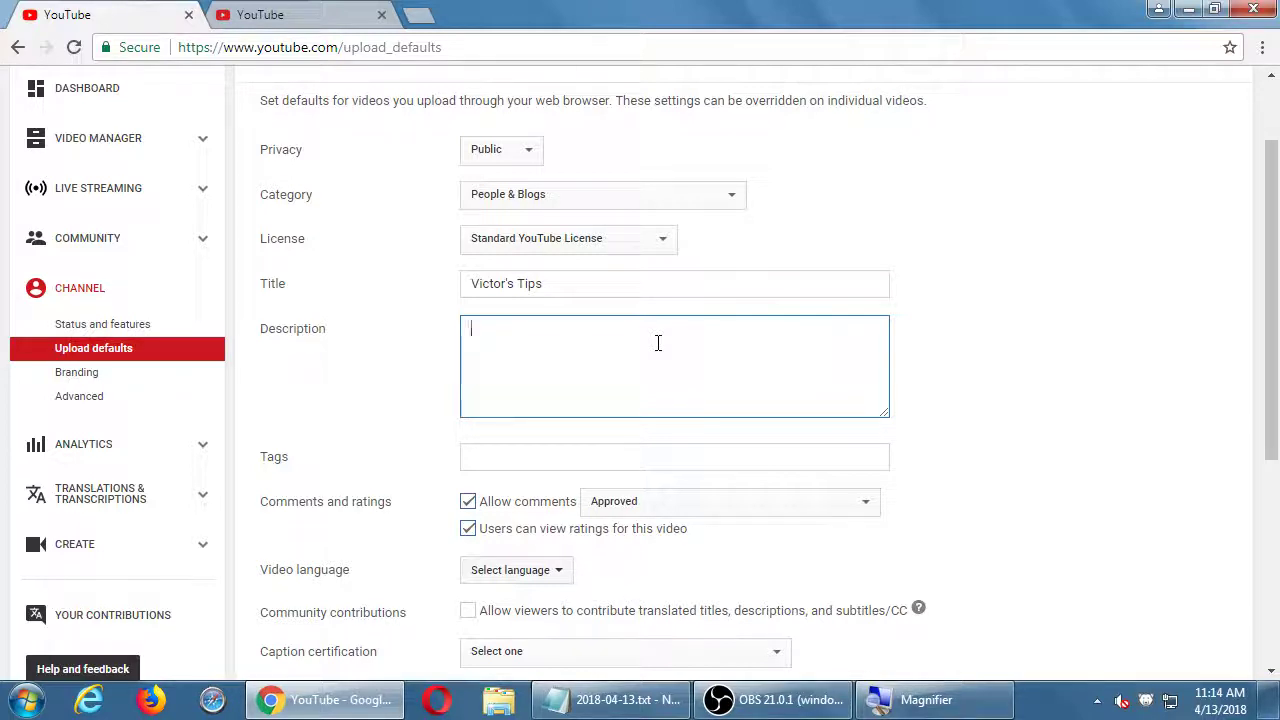
type("k;lsadfk;lsdk;lfdsakfdls;")
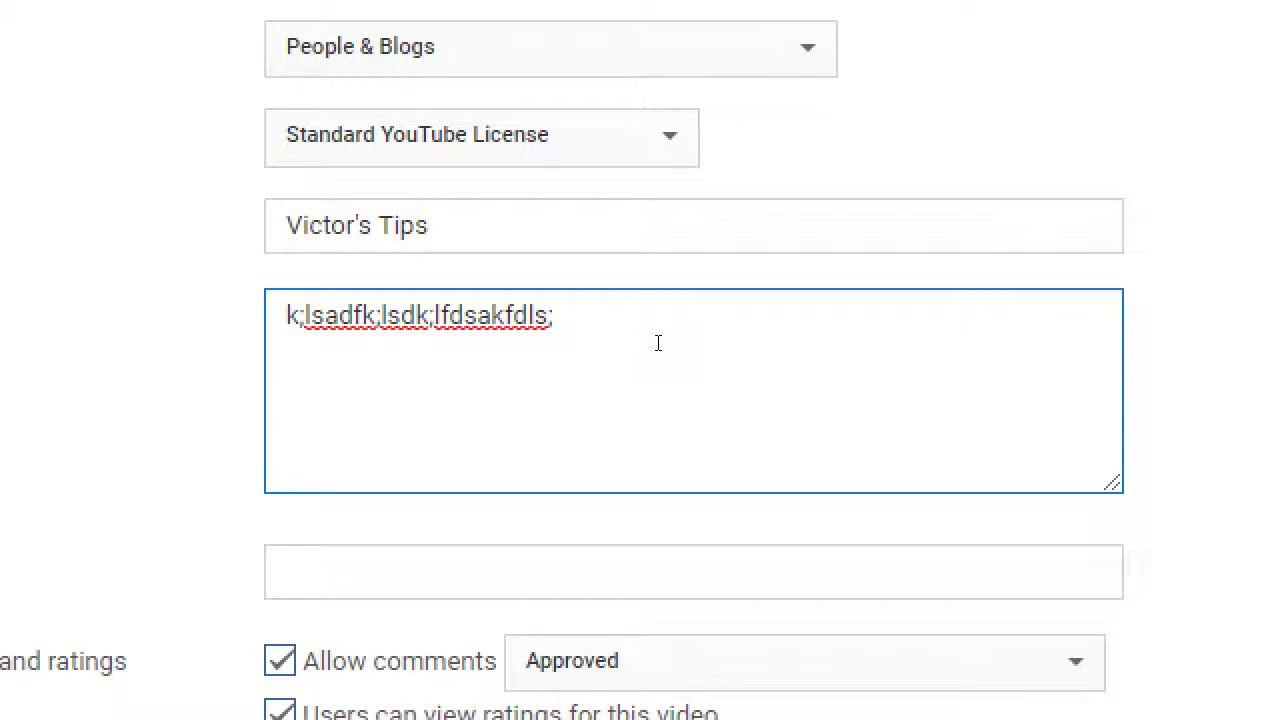
key("Return")
key("ctrl+a")
key("BackSpace")
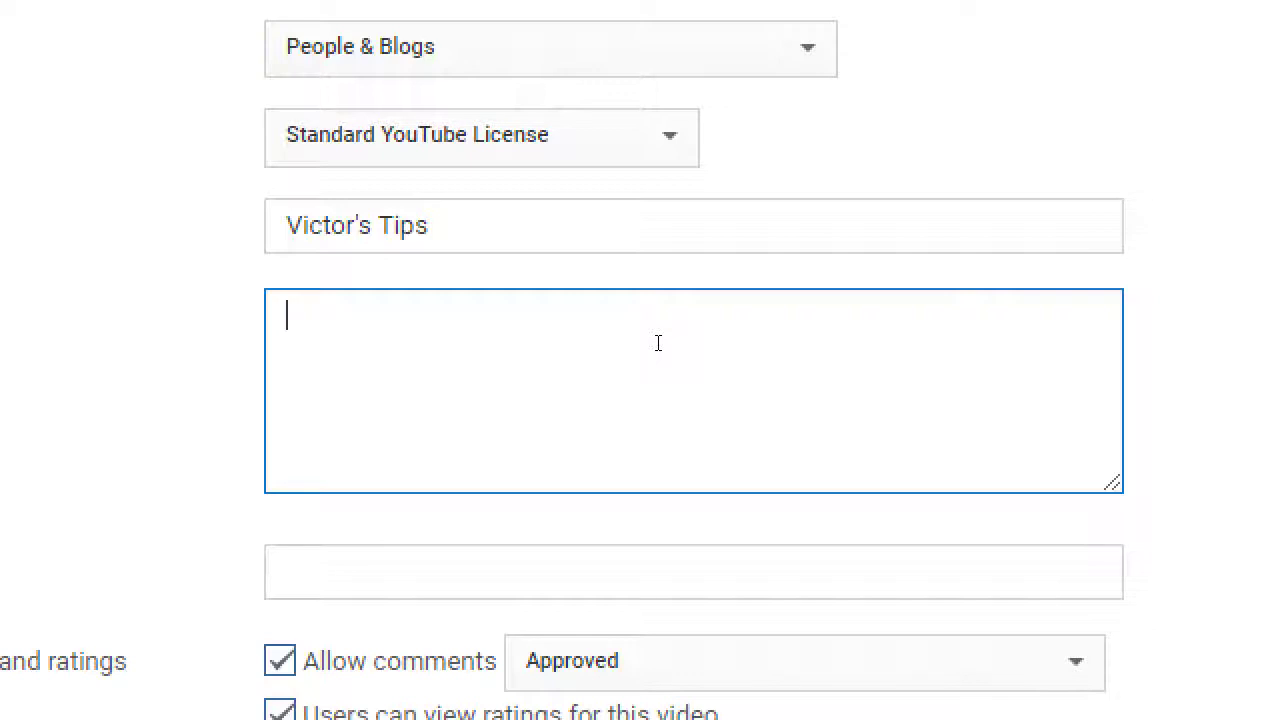
type("Don't forget to follow on")
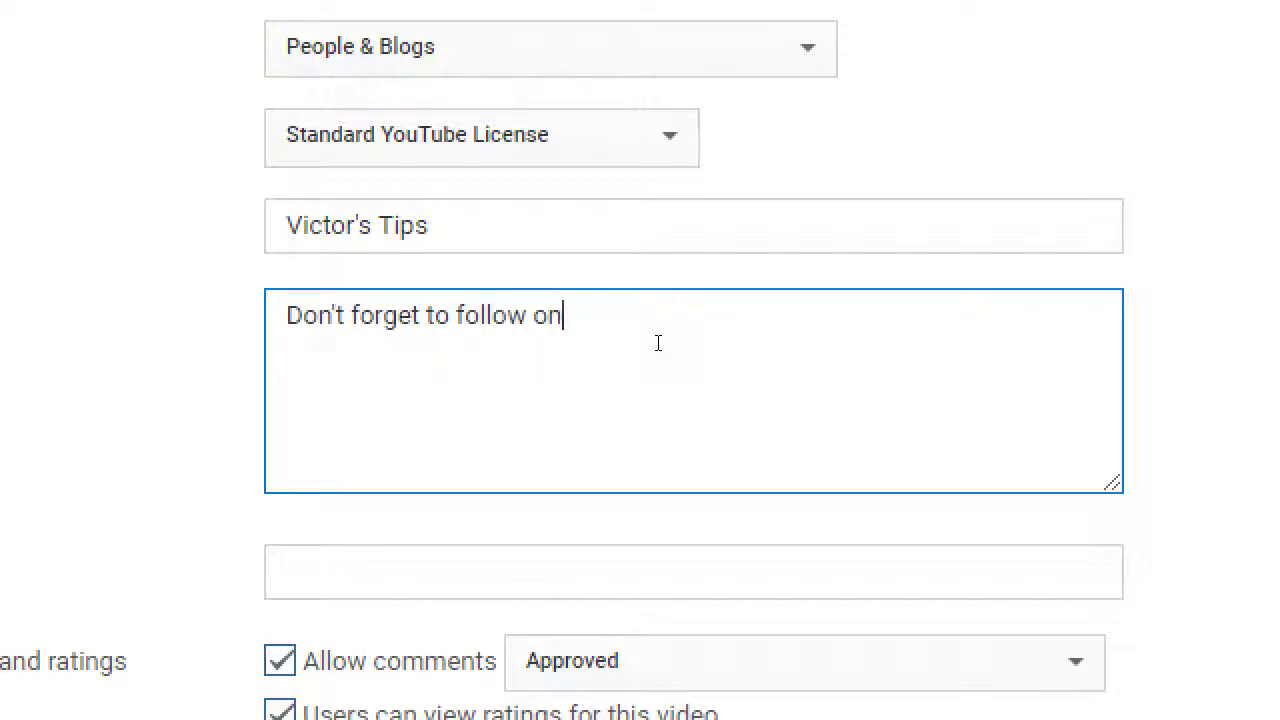
type(" Facebook: htt")
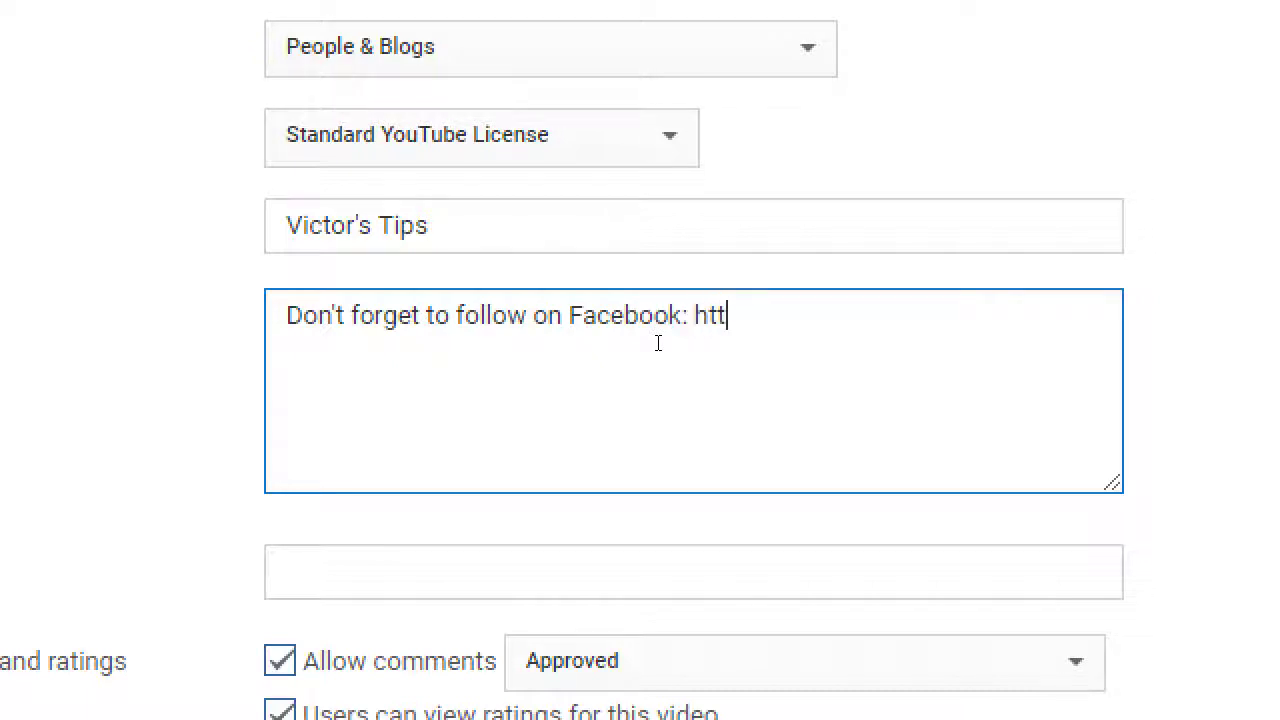
type("p://facebook.")
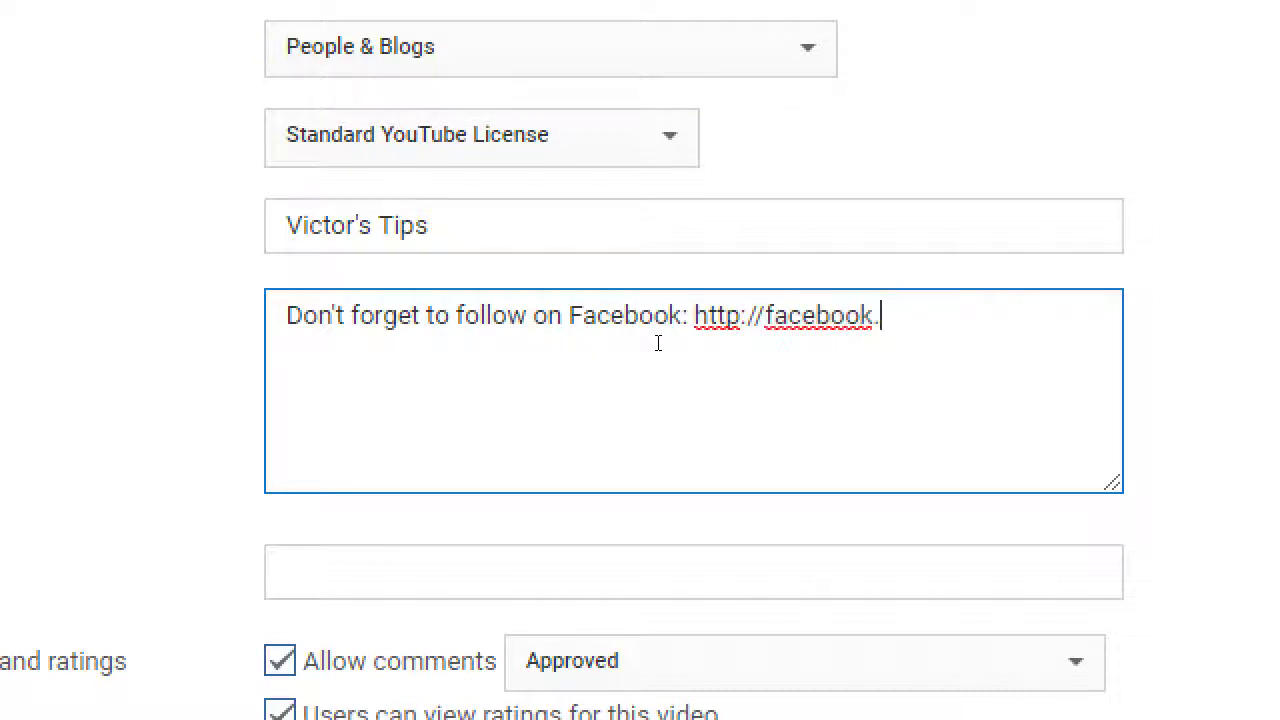
type("com/victors")
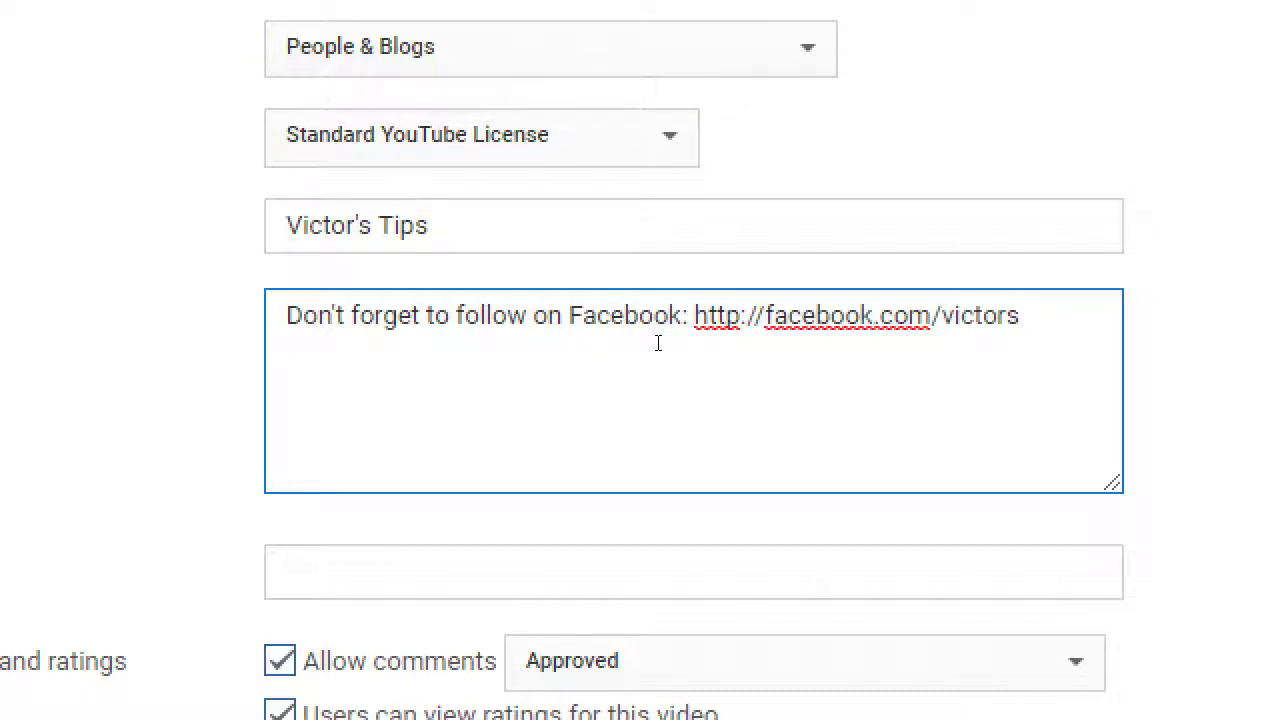
key("BackSpace")
key("BackSpace")
key("BackSpace")
key("BackSpace")
key("BackSpace")
key("BackSpace")
key("BackSpace")
type("Victo")
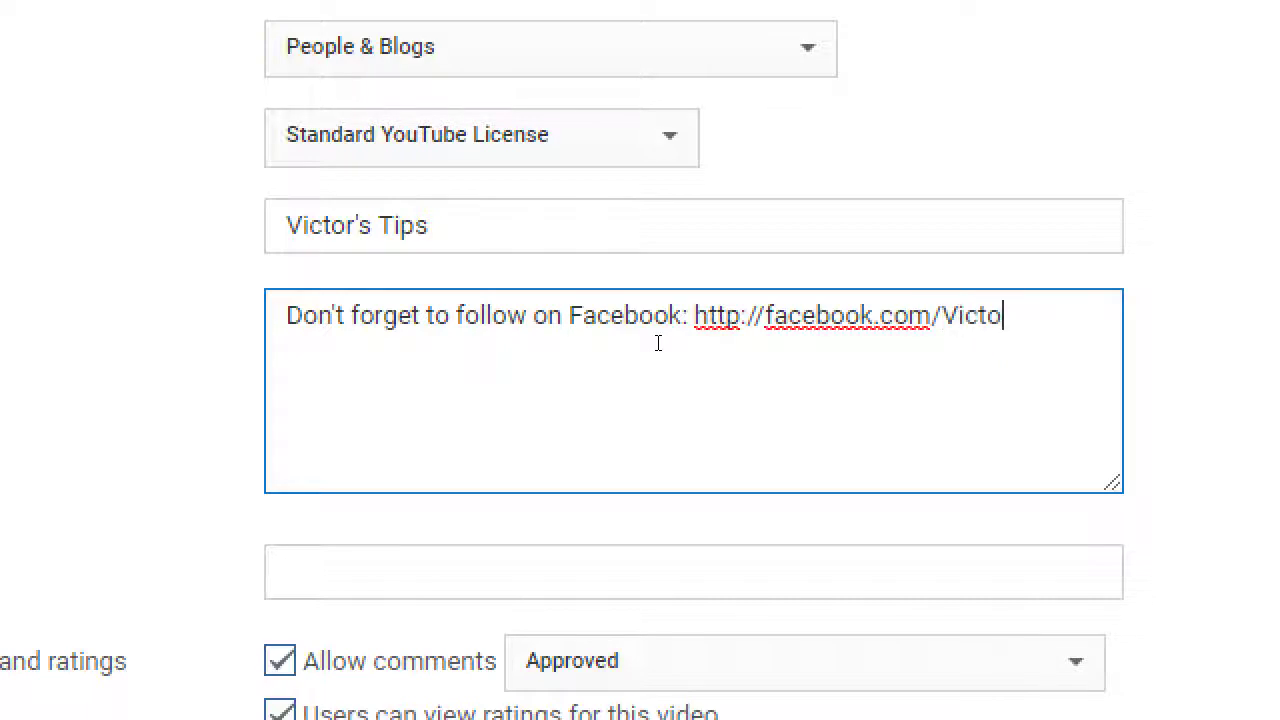
type("rsTips")
key("Return")
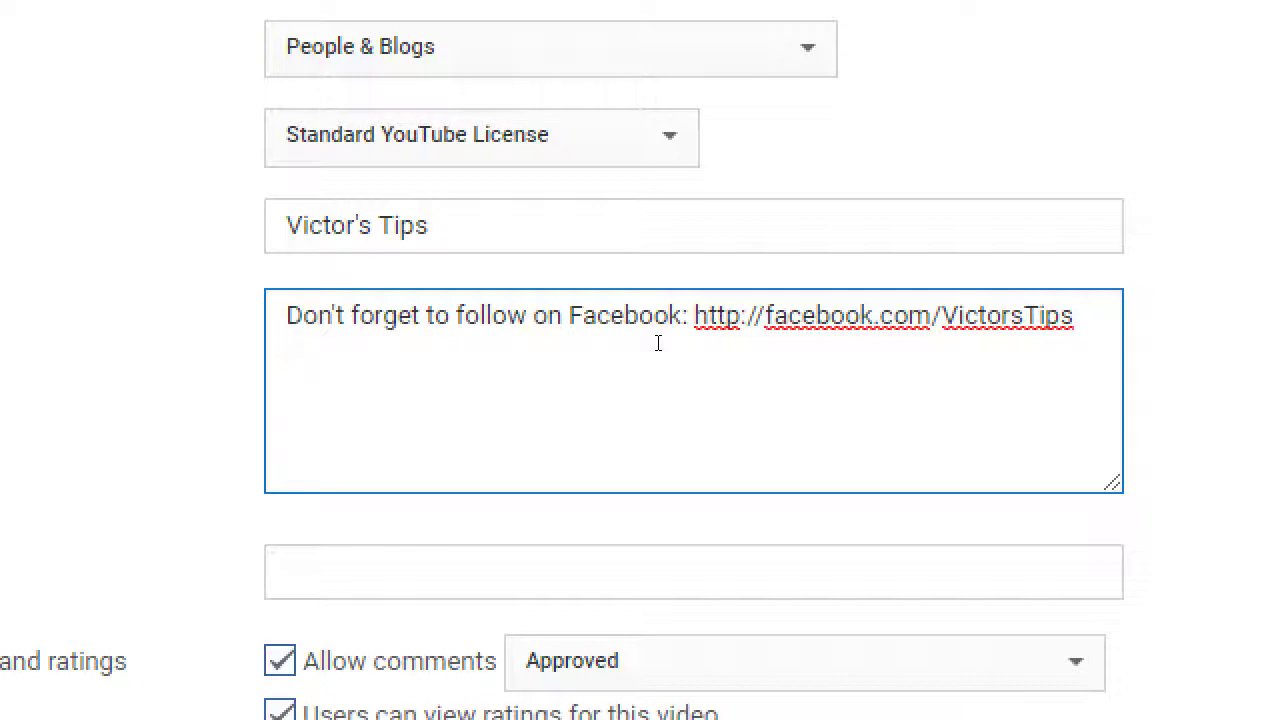
Add a line of random placeholder characters below the Facebook link in the description and remove it again
type("vml;vcmcvxlmvcx;lmcxvl")
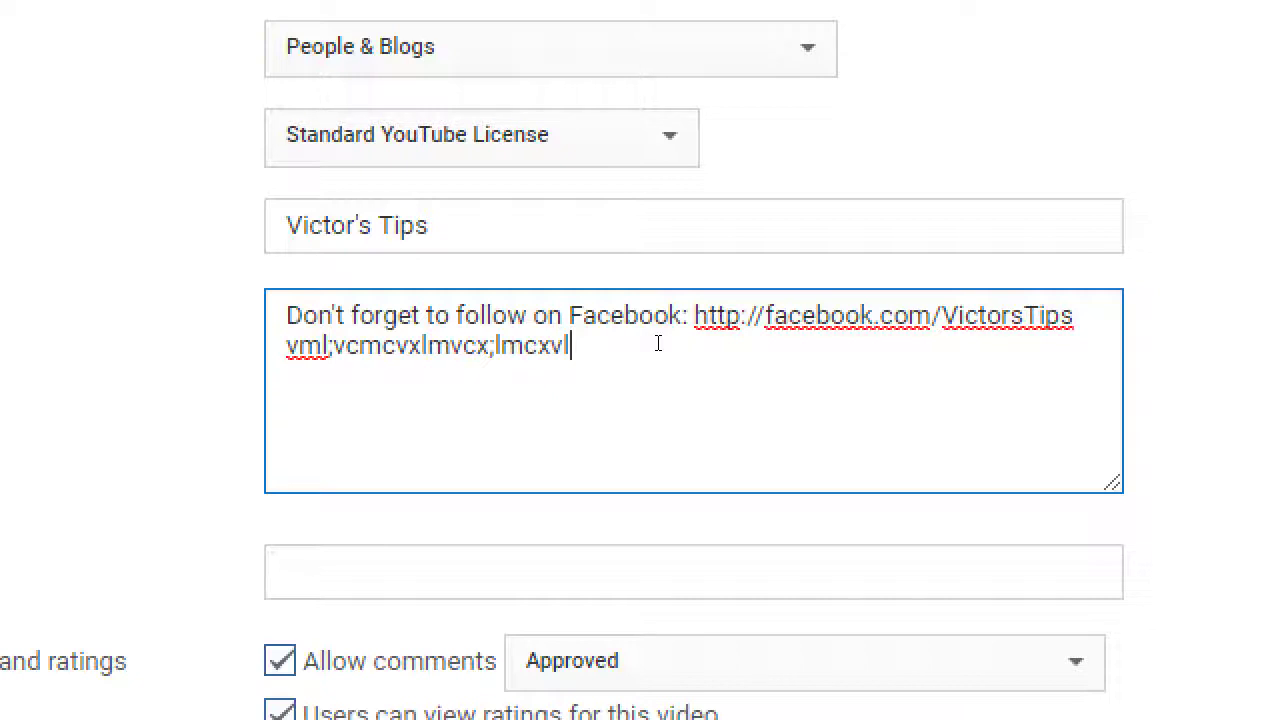
key("shift+Home")
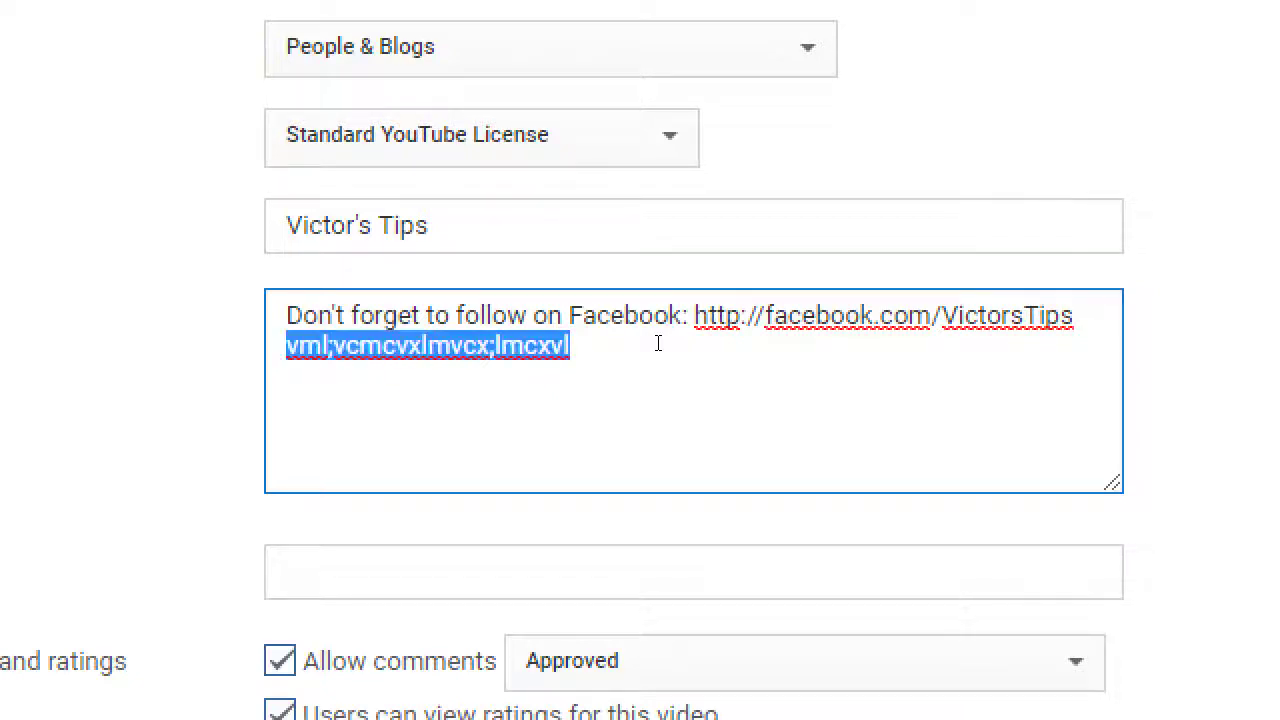
key("BackSpace")
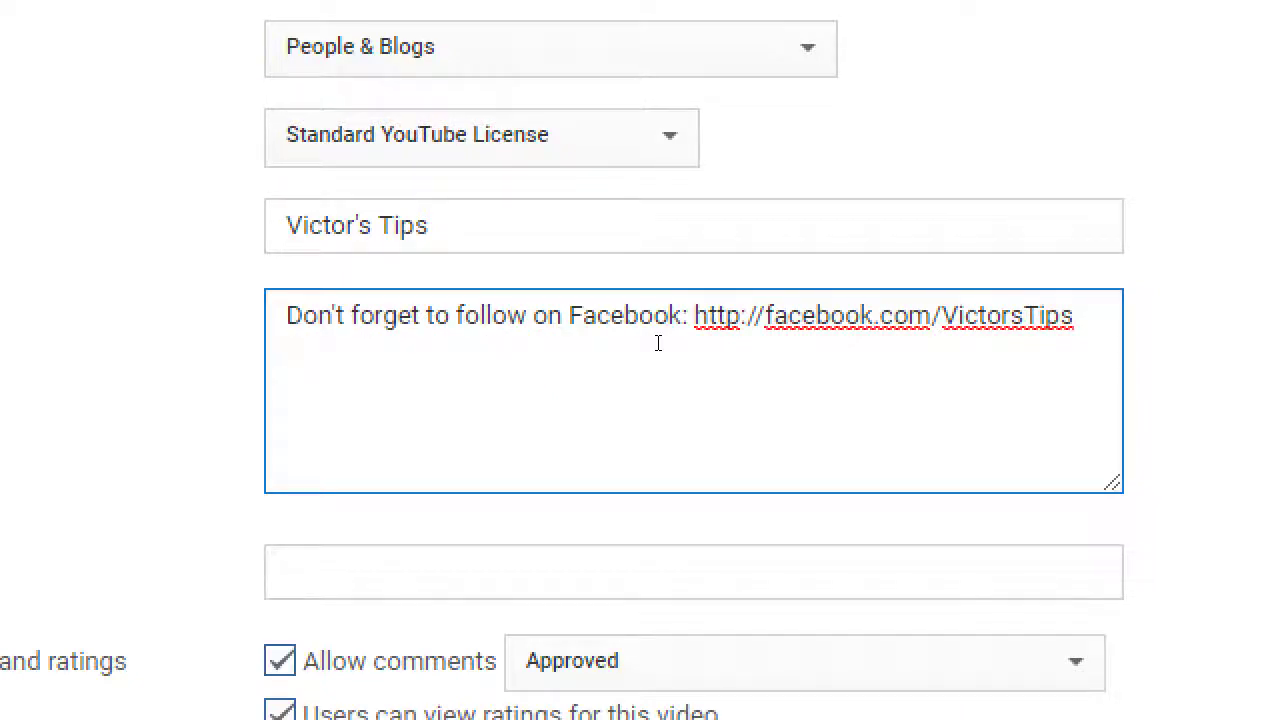
key("BackSpace")
Highlight the Facebook link in the default description for review, and clear the highlight
key("ctrl+shift+Left")
key("ctrl+shift+Left")
key("ctrl+shift+Left")
key("ctrl+shift+Left")
key("ctrl+shift+Left")
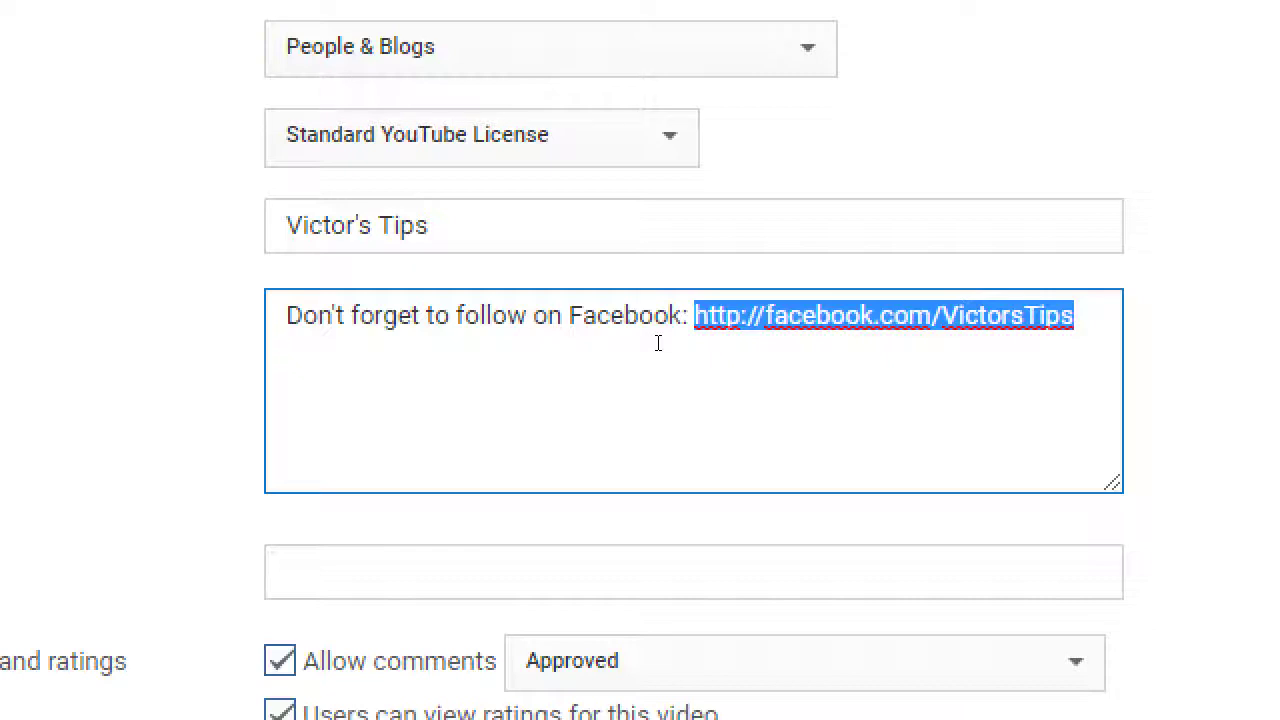
left_click(656, 289)
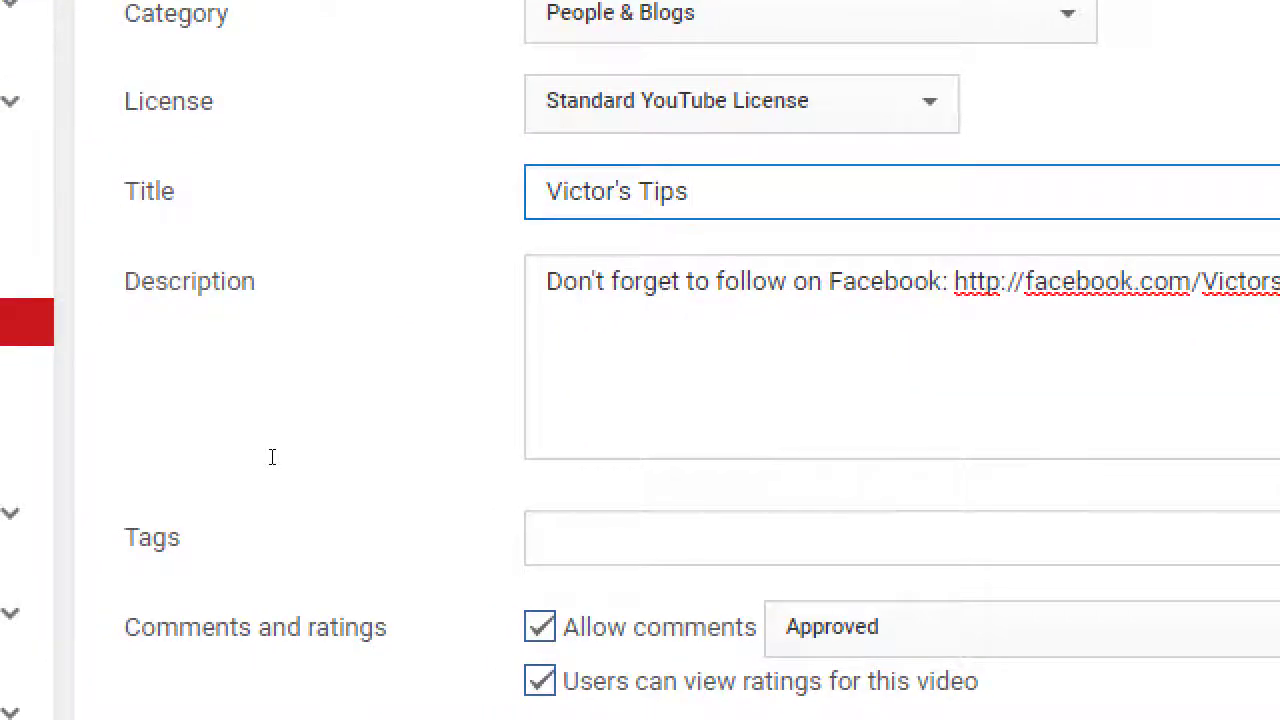
Enter the words tips, advice, how-to, advanced and knowhow, separated by spaces, as the default tags
double_click(271, 457)
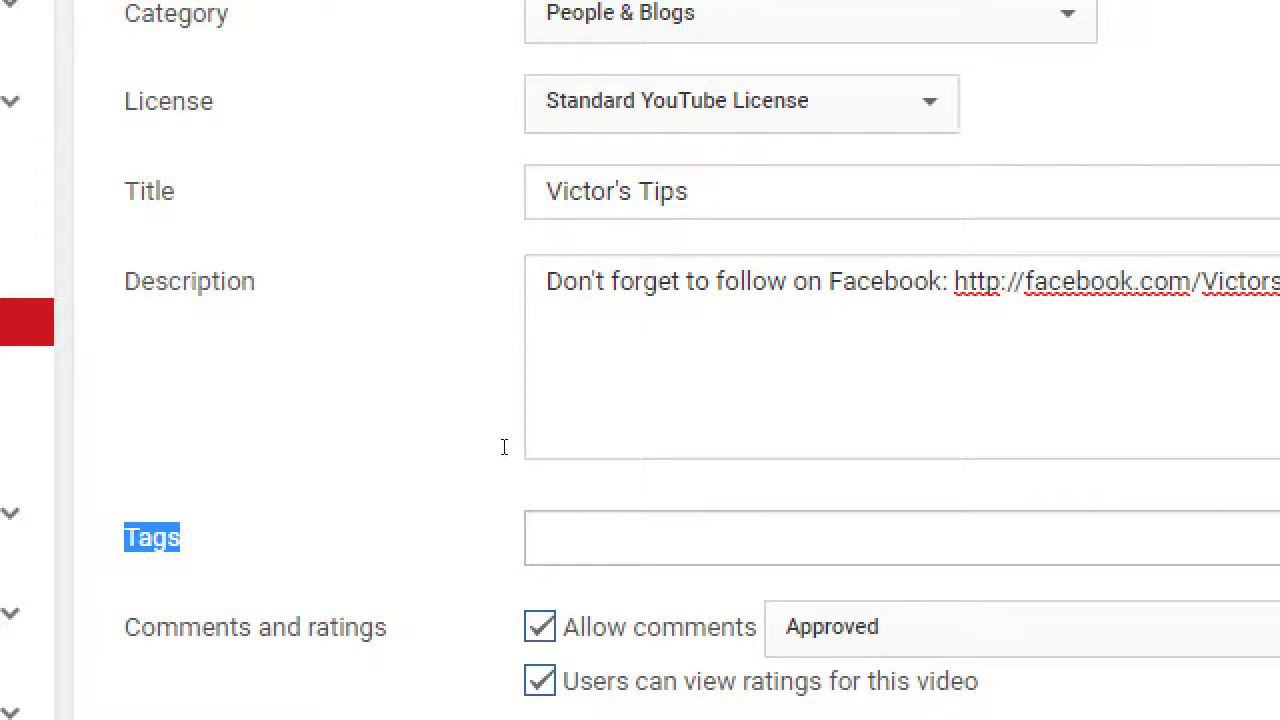
key("Tab")
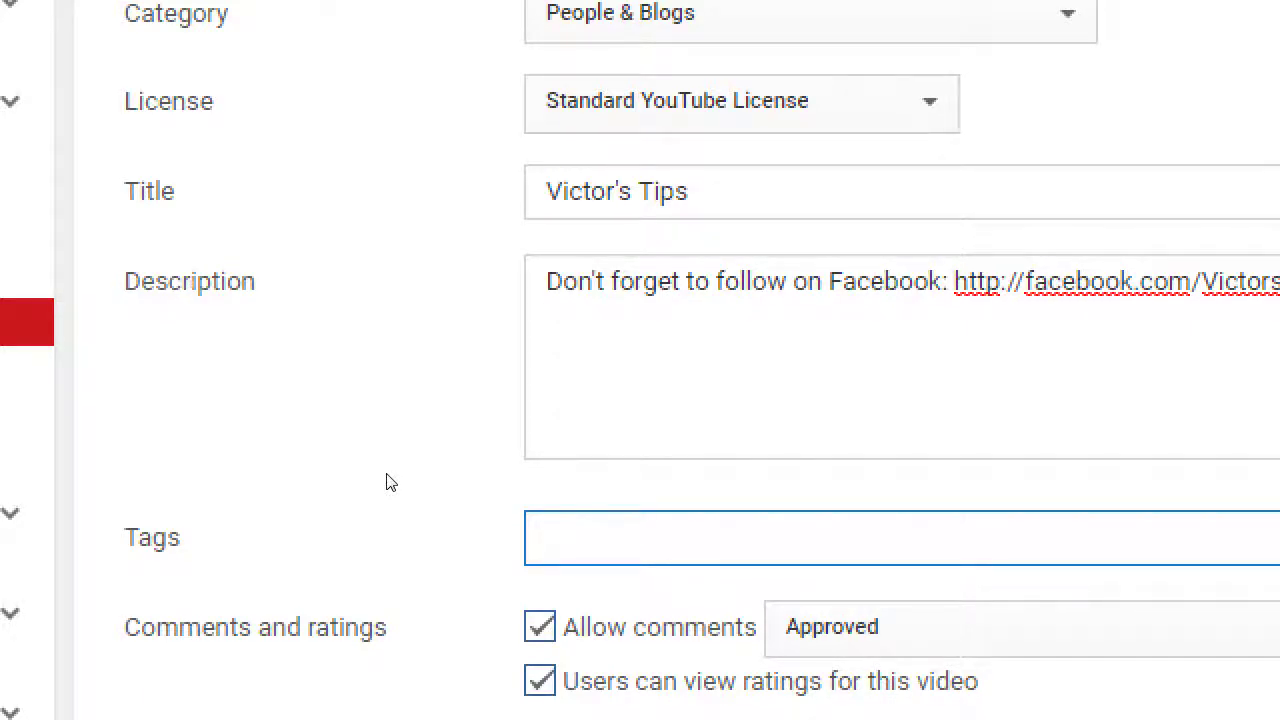
type("tips advice how-to")
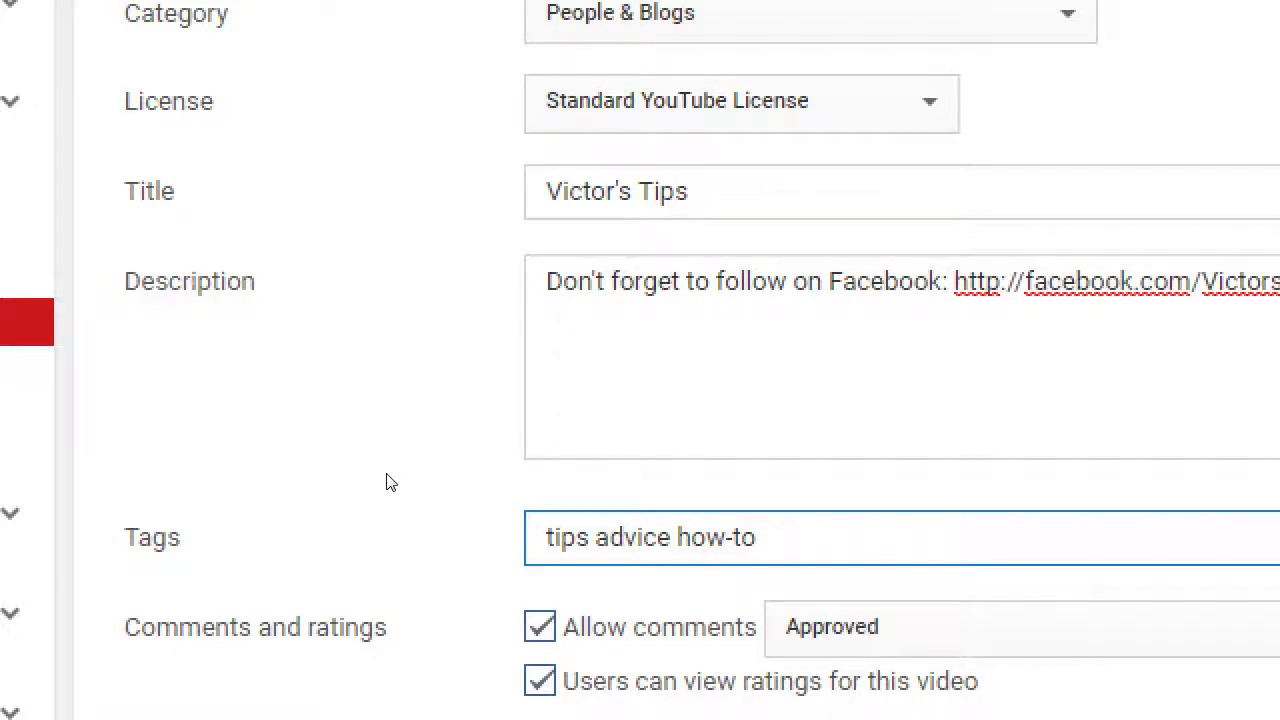
type(" advanced")
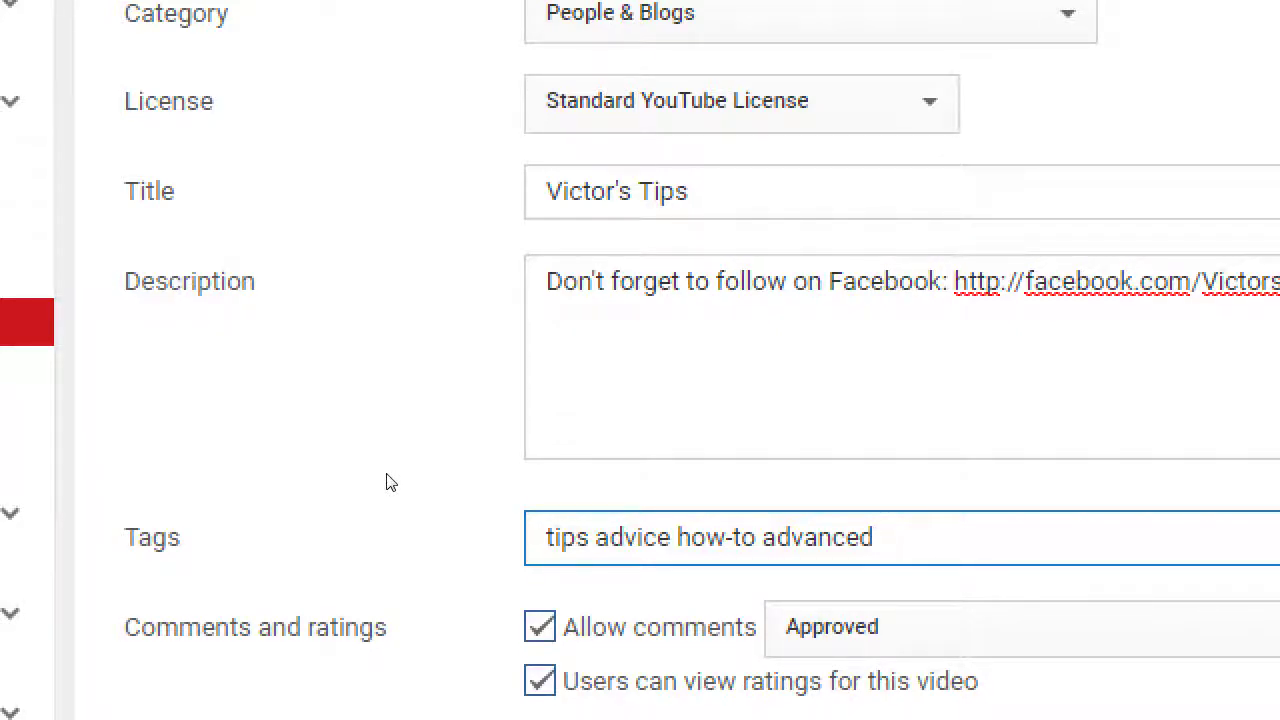
type("knowhow")
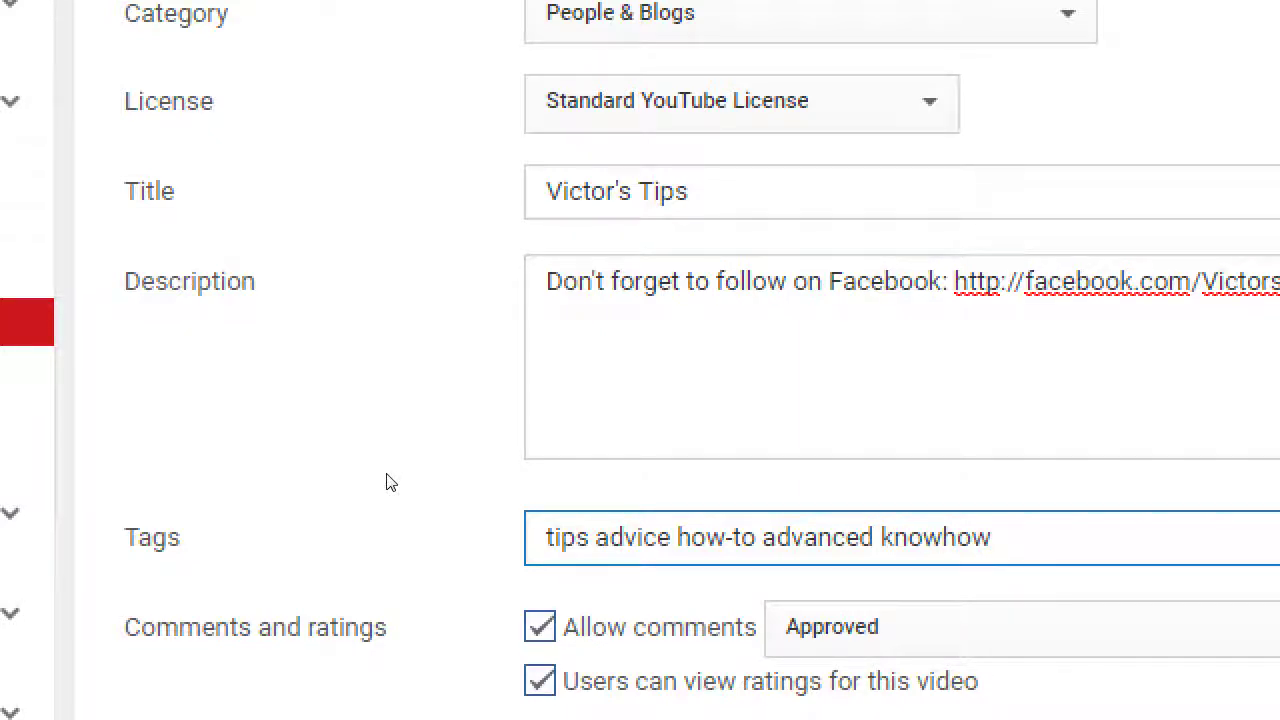
Enclose the words advanced knowhow in double quotation marks so the default tags treat them as one phrase
key("Left")
key("Left")
key("Left")
key("Left")
key("Left")
key("Left")
key("Left")
key("Left")
key("ctrl+shift+Left")
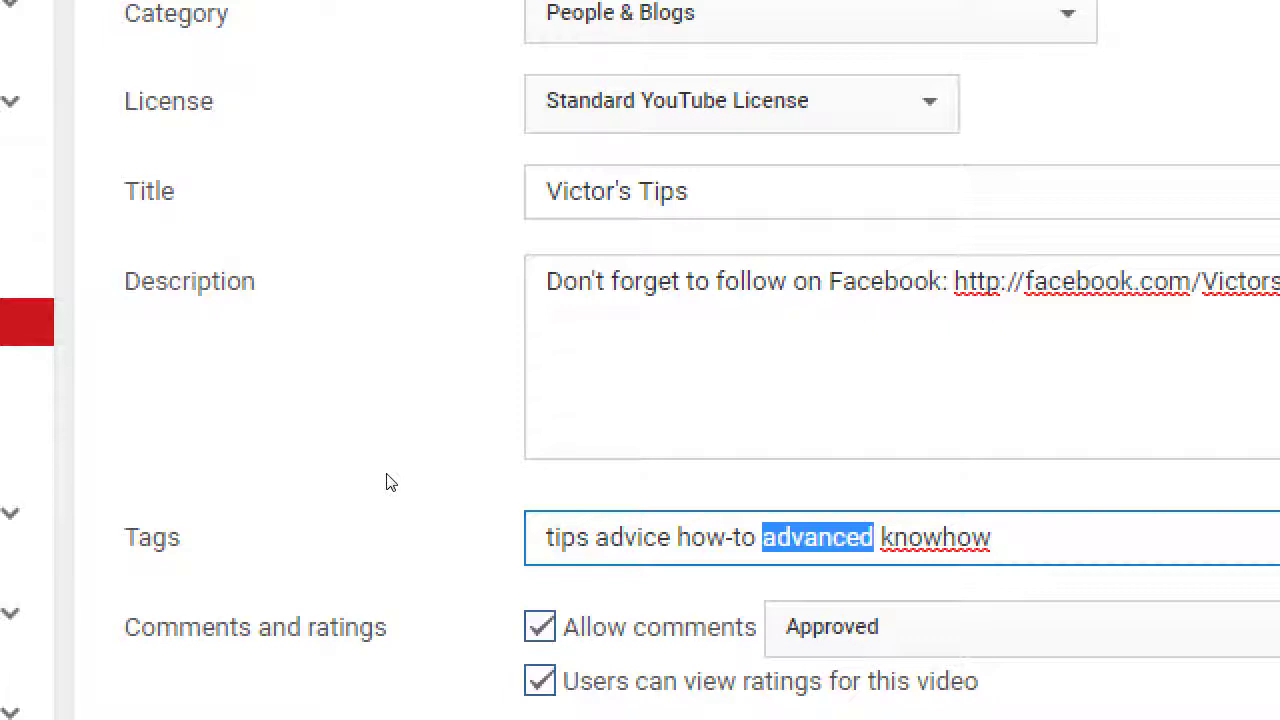
key("Right")
key("Left")
key("Left")
key("Left")
key("Left")
key("Left")
key("Left")
key("Left")
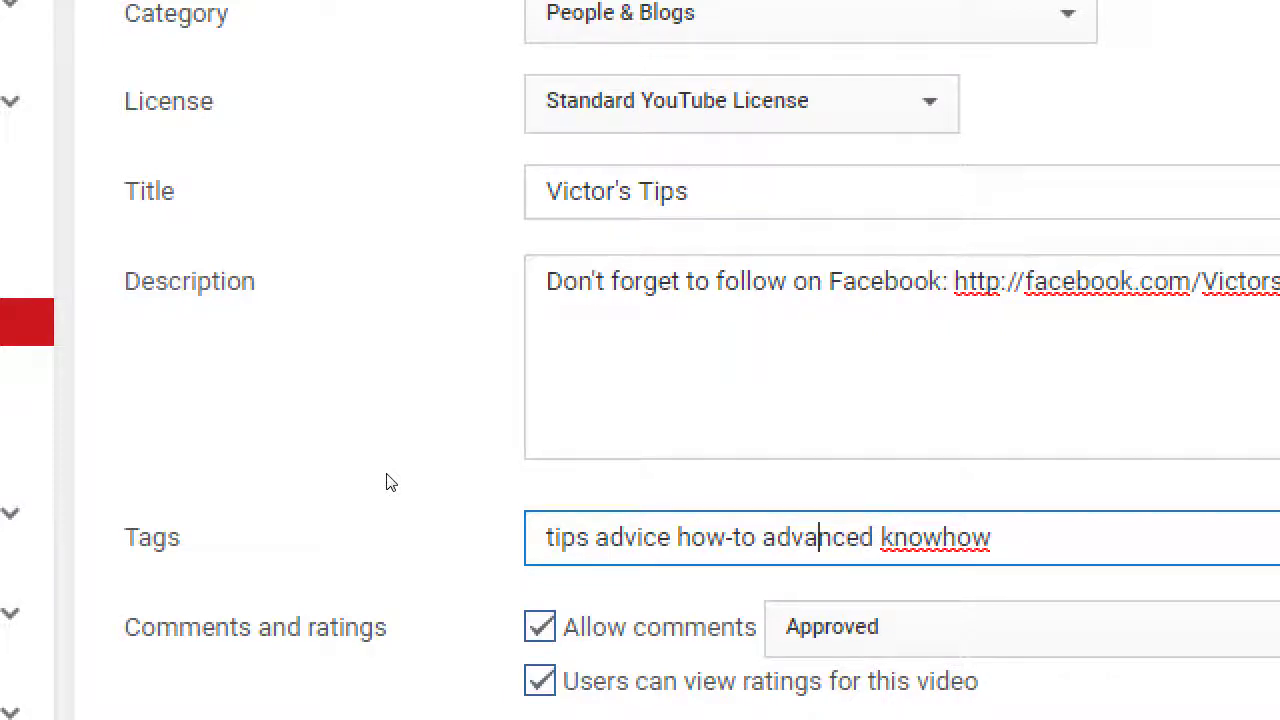
key("Left")
type("\"")
key("End")
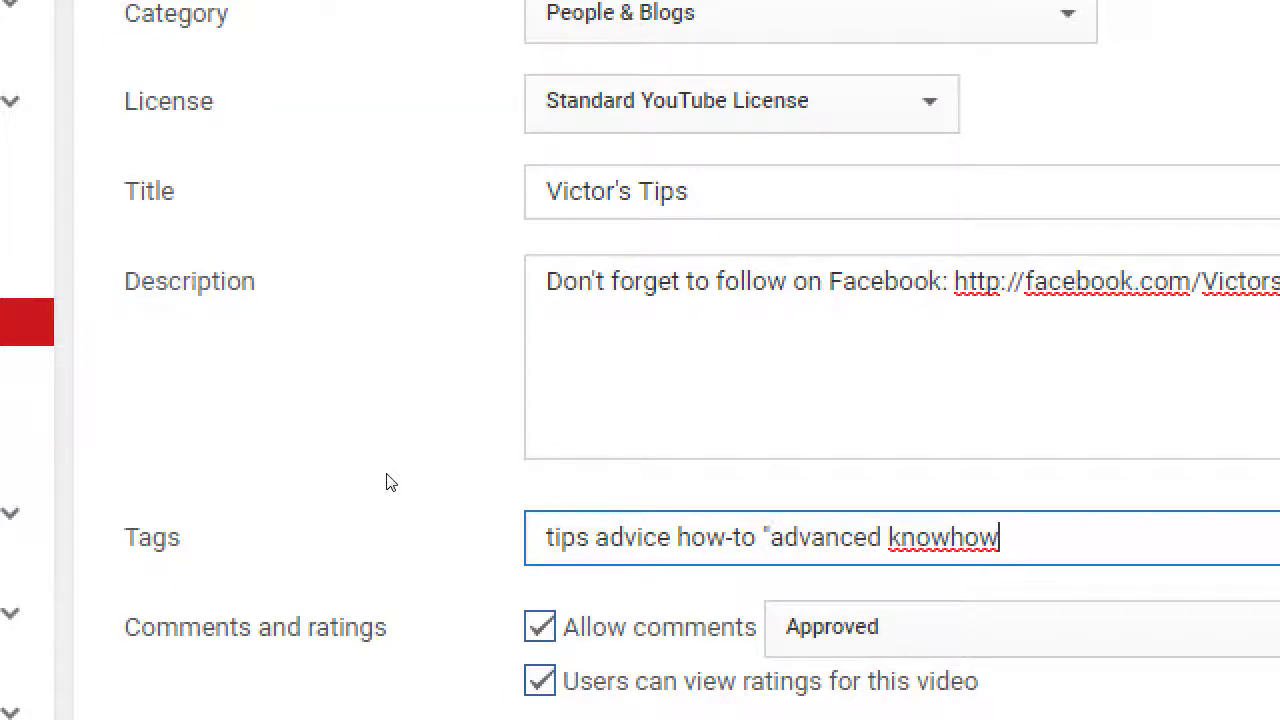
type("\"")
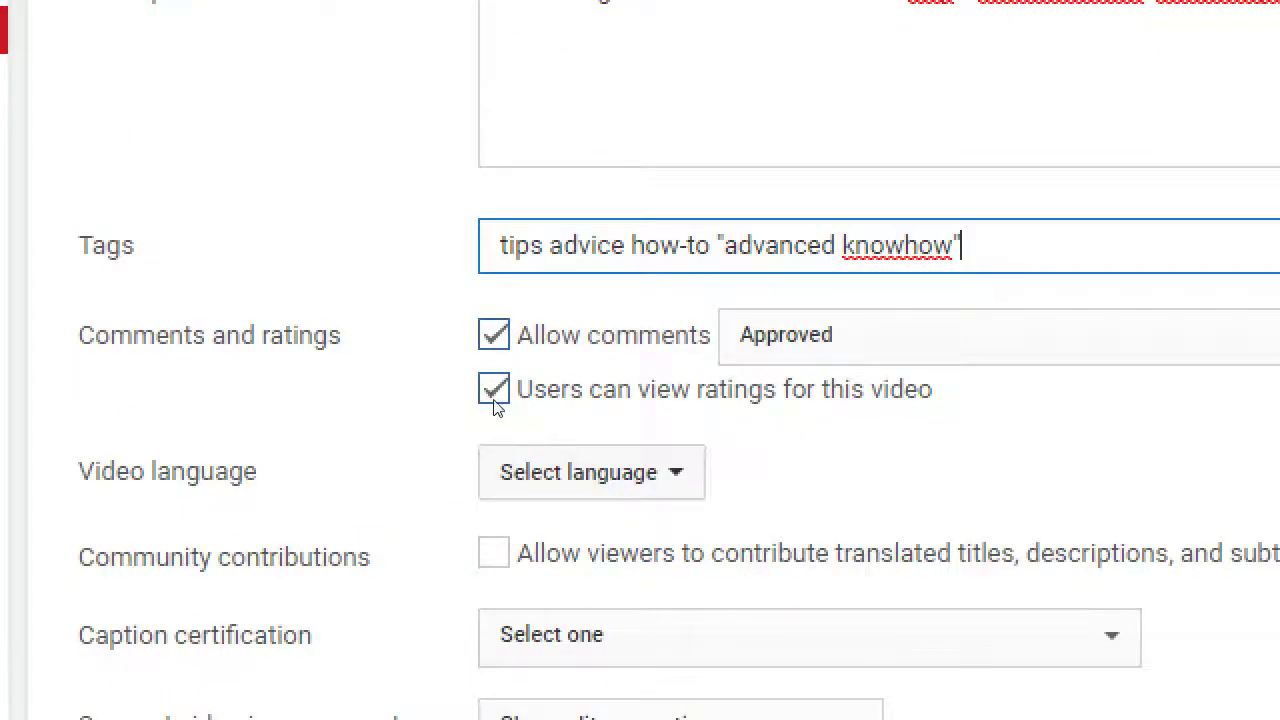
Disable Allow comments and enable it again
key("Tab")
key("space")
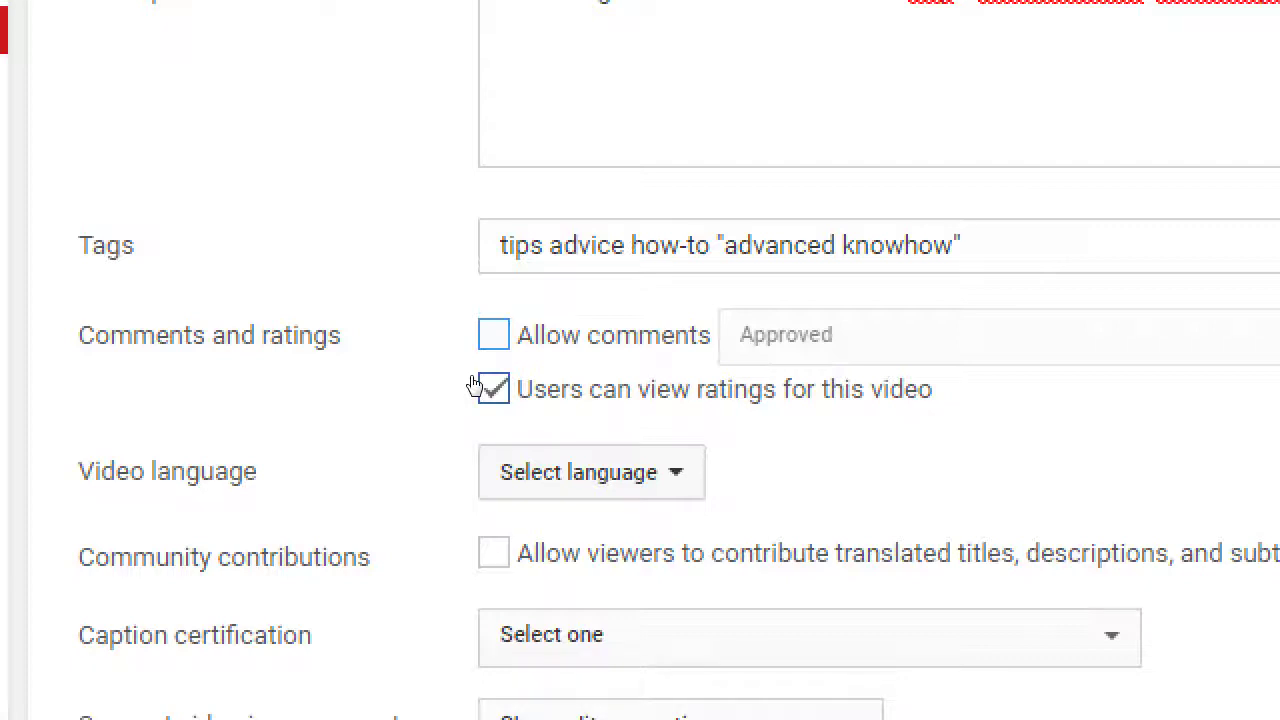
key("space")
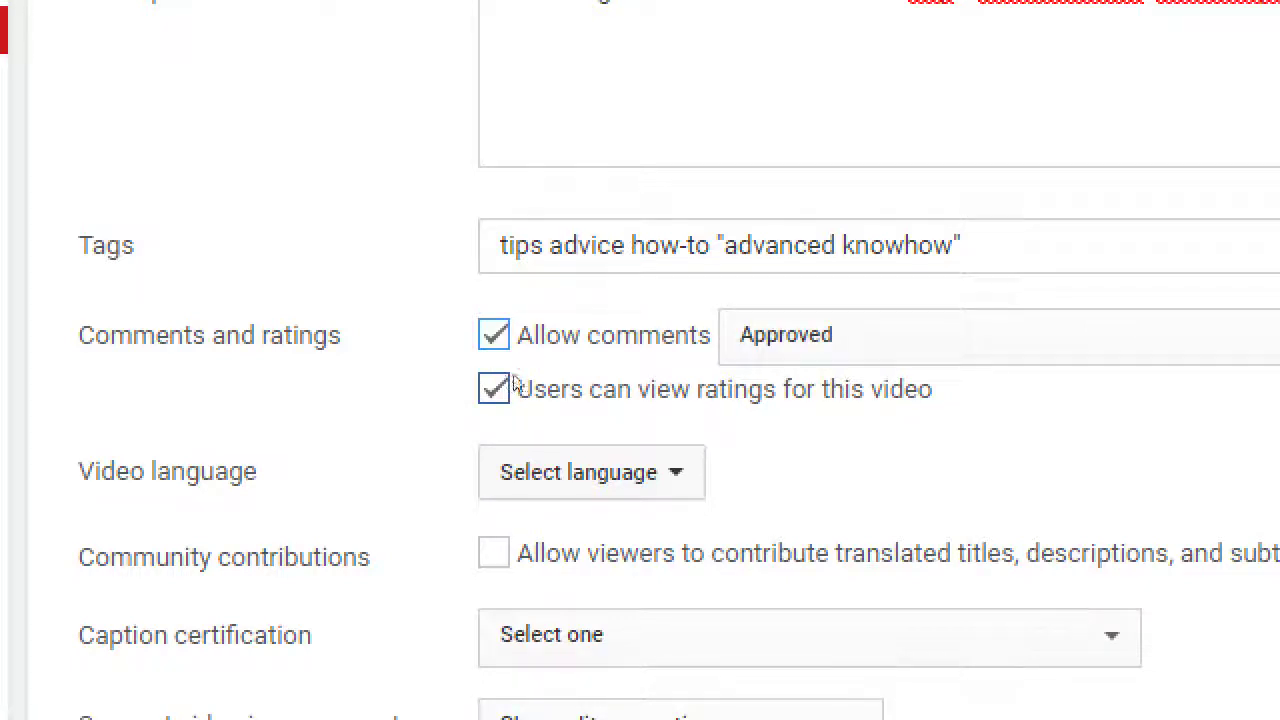
Set the allowed comments to All, and switch the users-can-view-ratings option off and on again
left_click(740, 340)
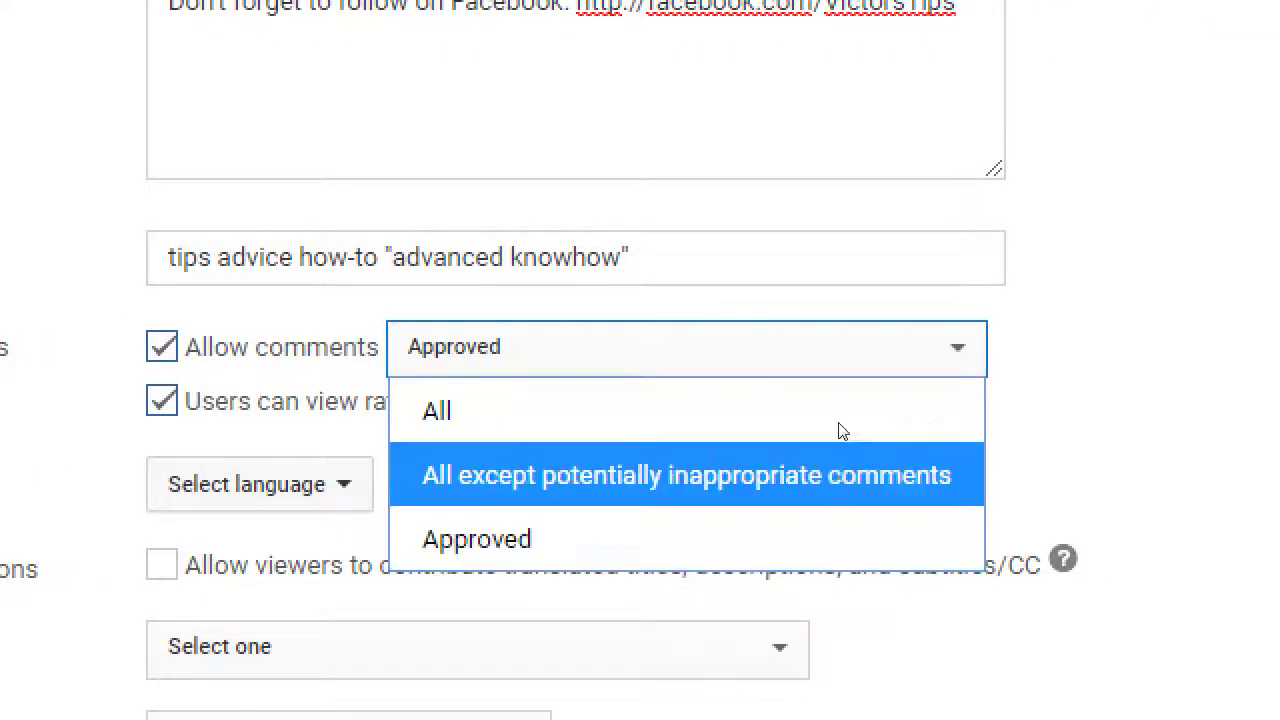
left_click(966, 366)
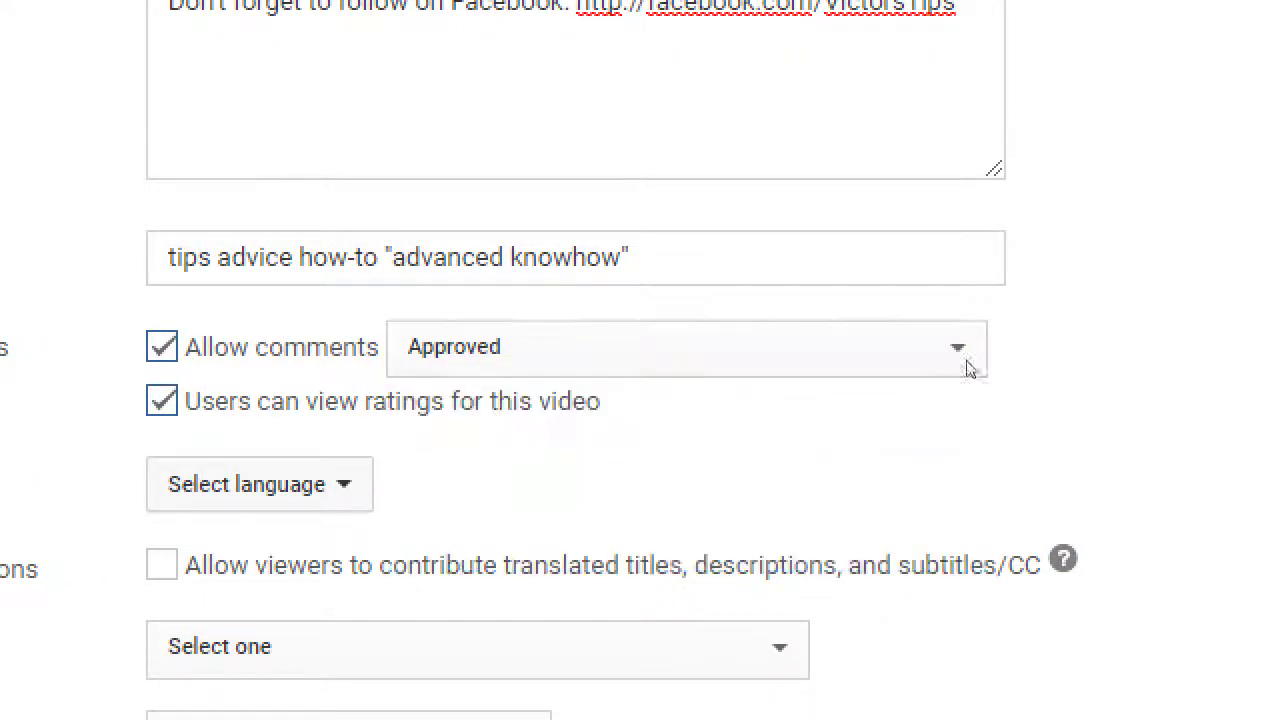
left_click(696, 374)
left_click(617, 403)
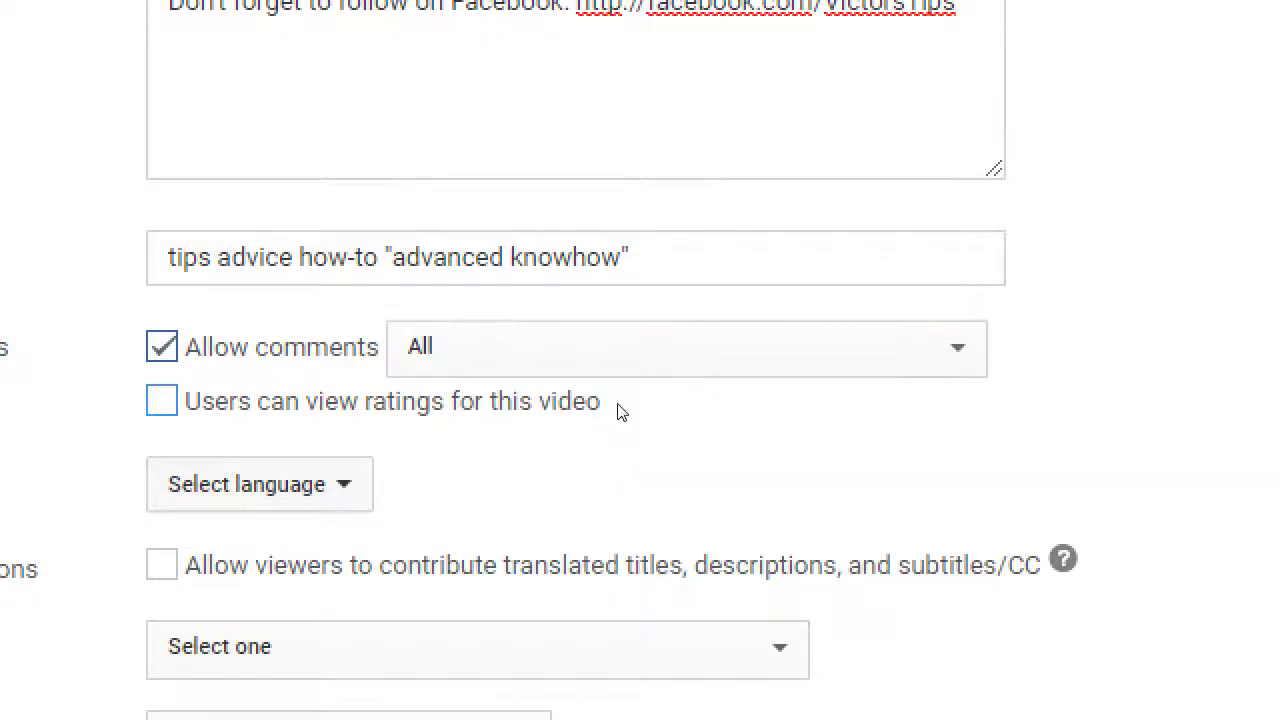
left_click(618, 406)
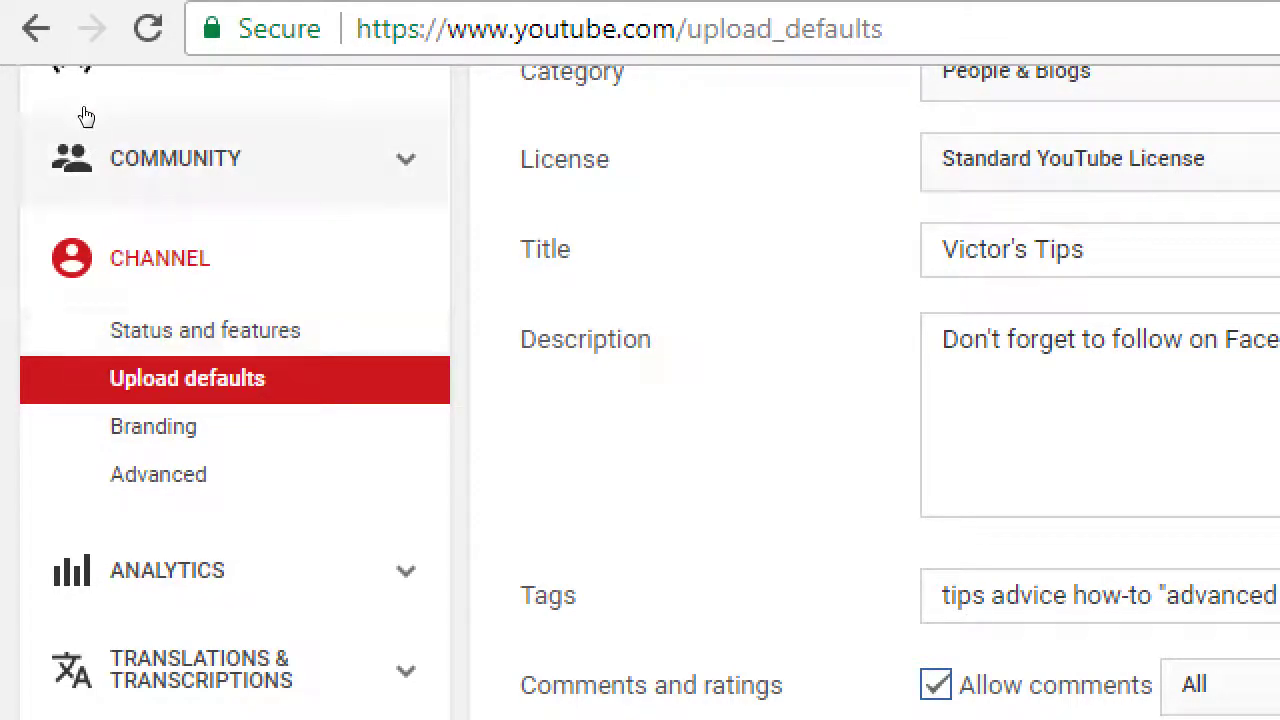
Set the allowed comments to Approved
key("Tab")
key("alt+Down")
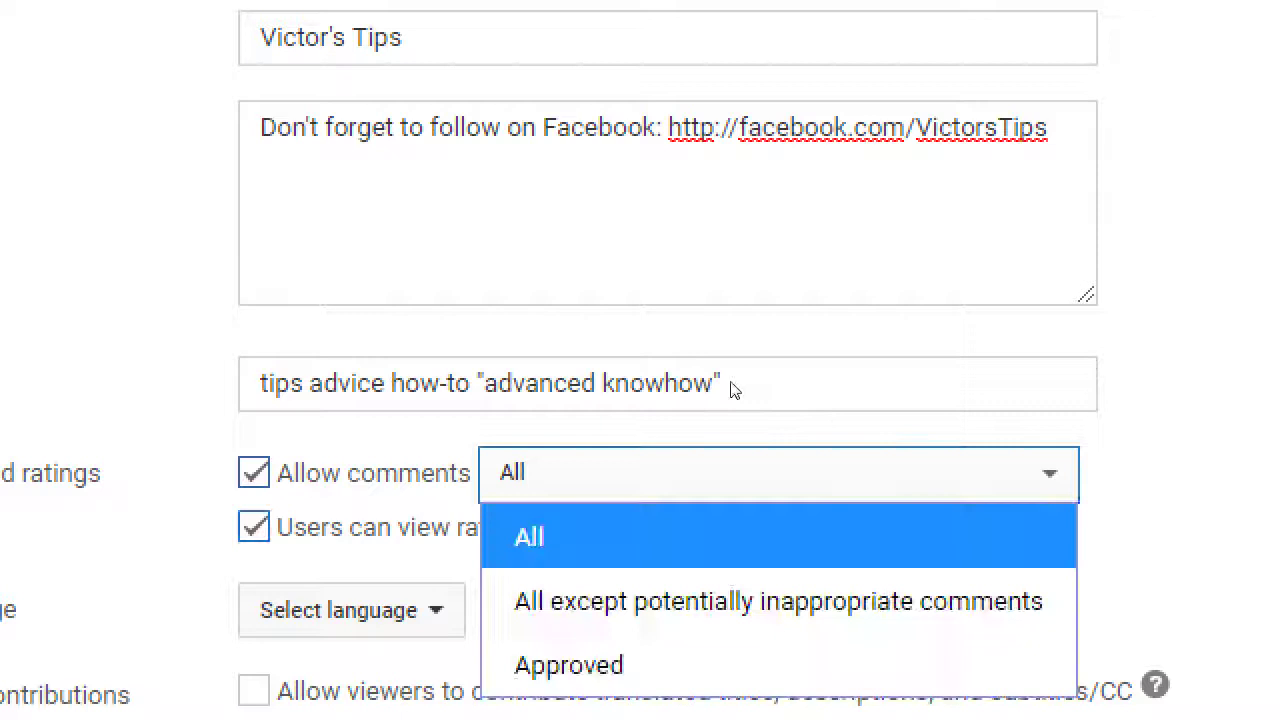
key("Down")
key("Down")
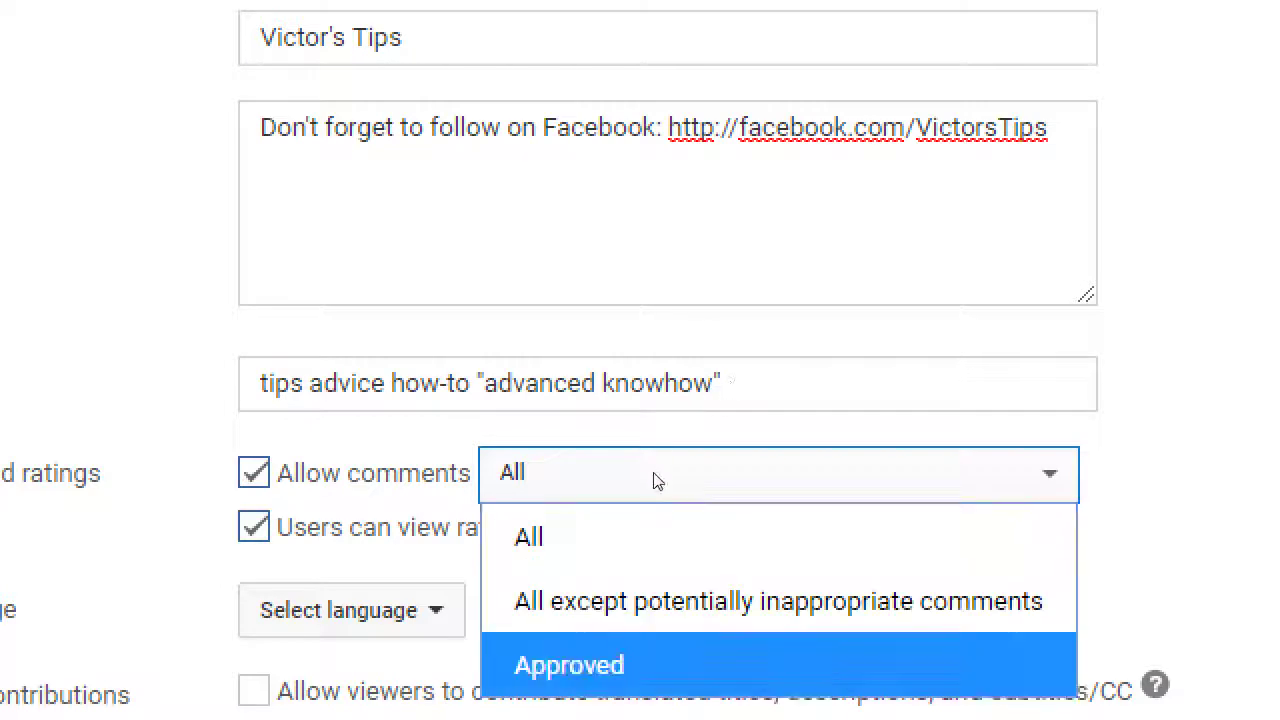
key("Return")
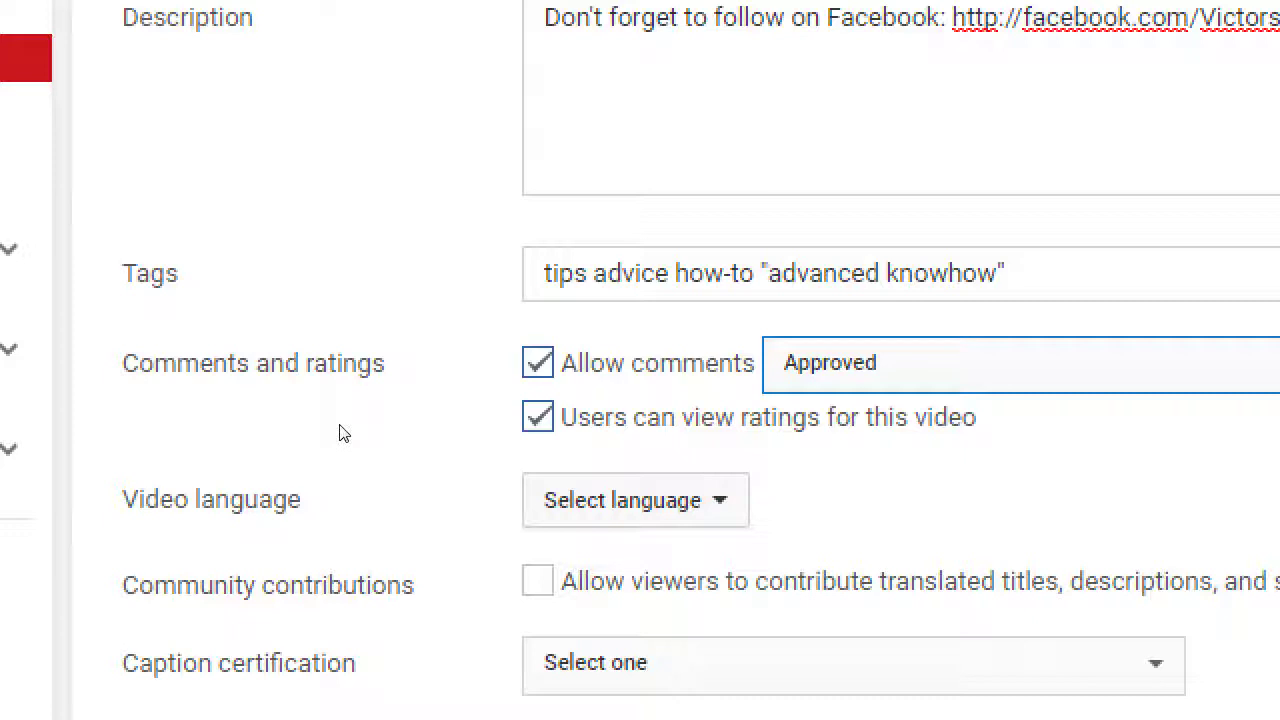
Toggle the option letting users view ratings for the video off and on several times, ending with it enabled
key("Tab")
key("space")
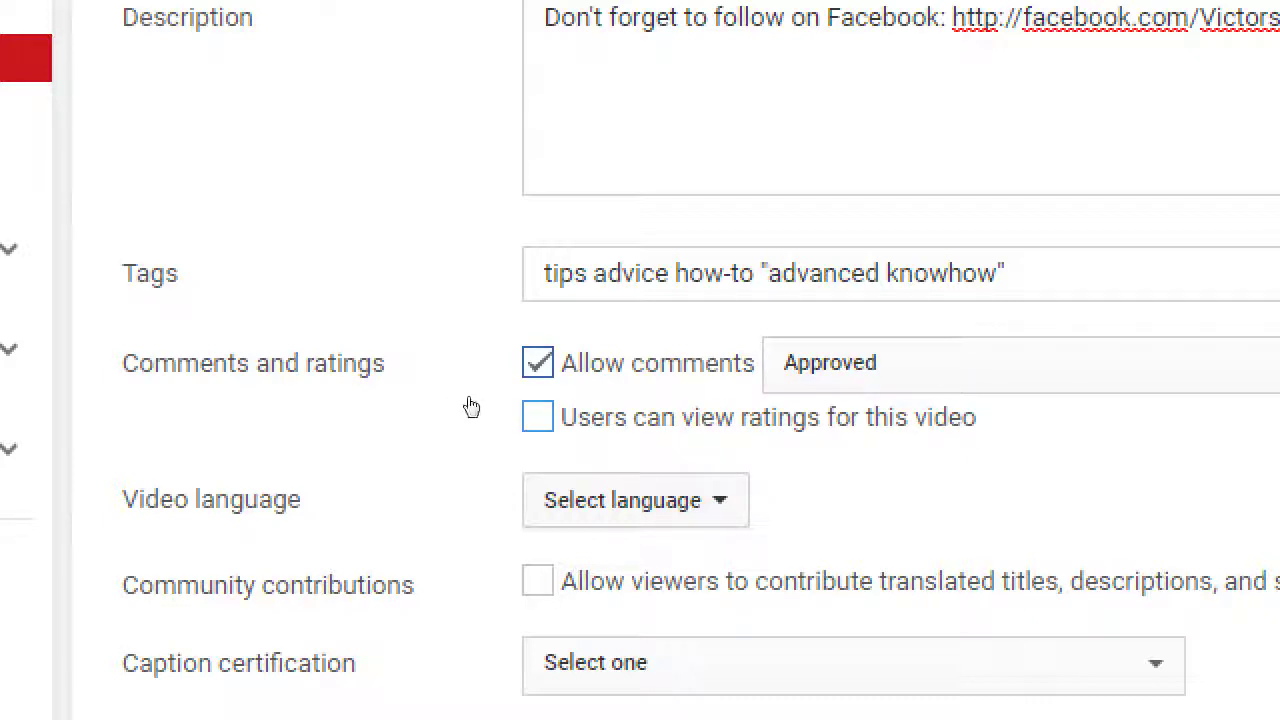
key("space")
key("space")
key("space")
key("space")
key("space")
key("space")
key("space")
Set the default video language to English
scroll(500, 486, "down", 1)
left_click(510, 448)
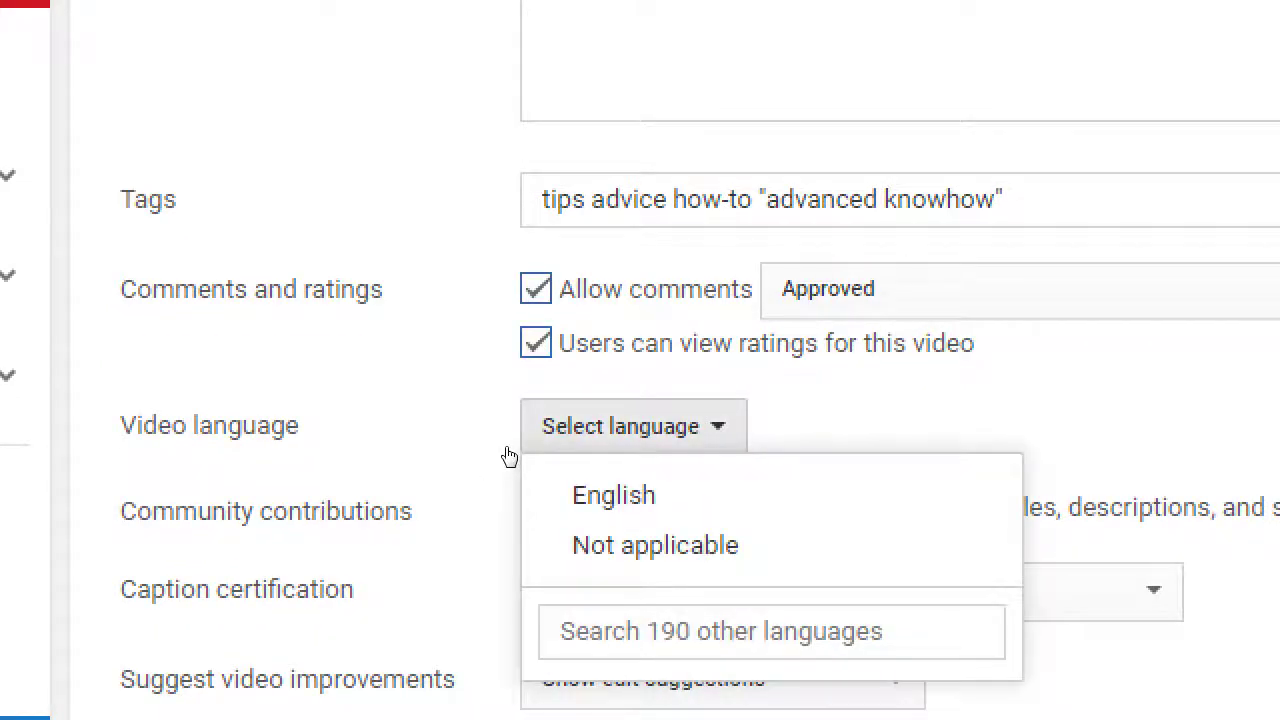
key("Down")
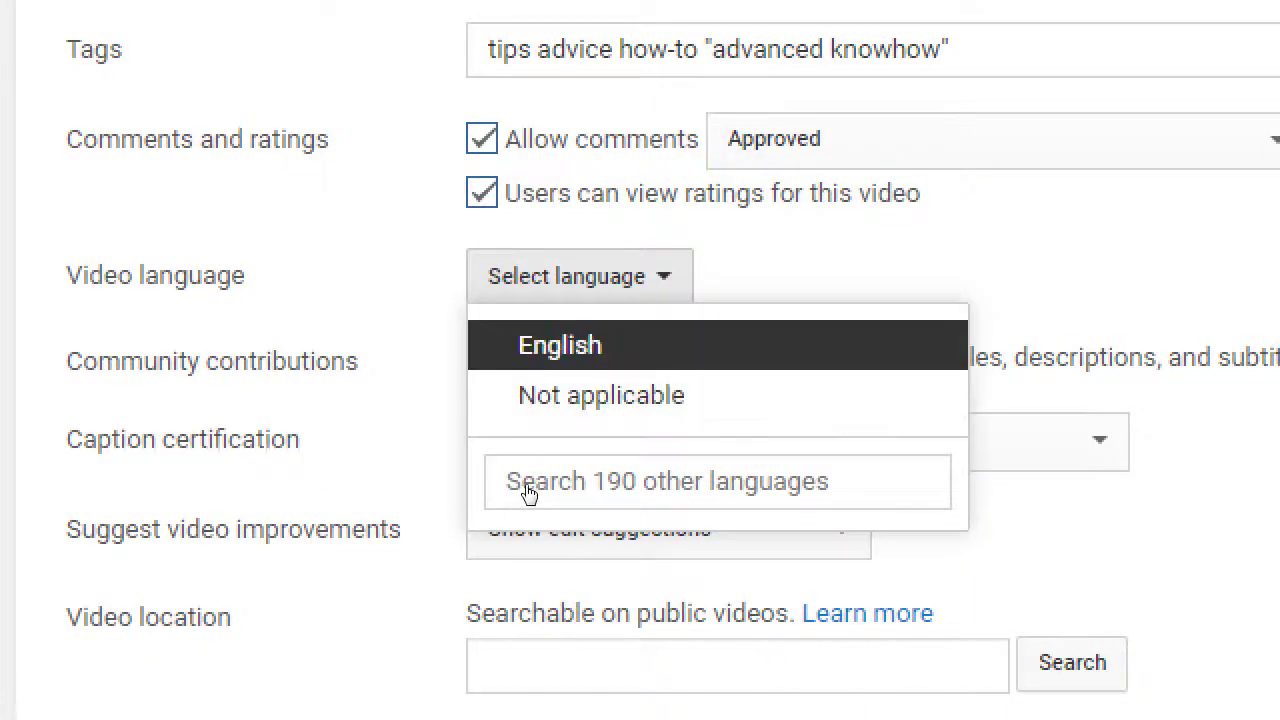
key("Return")
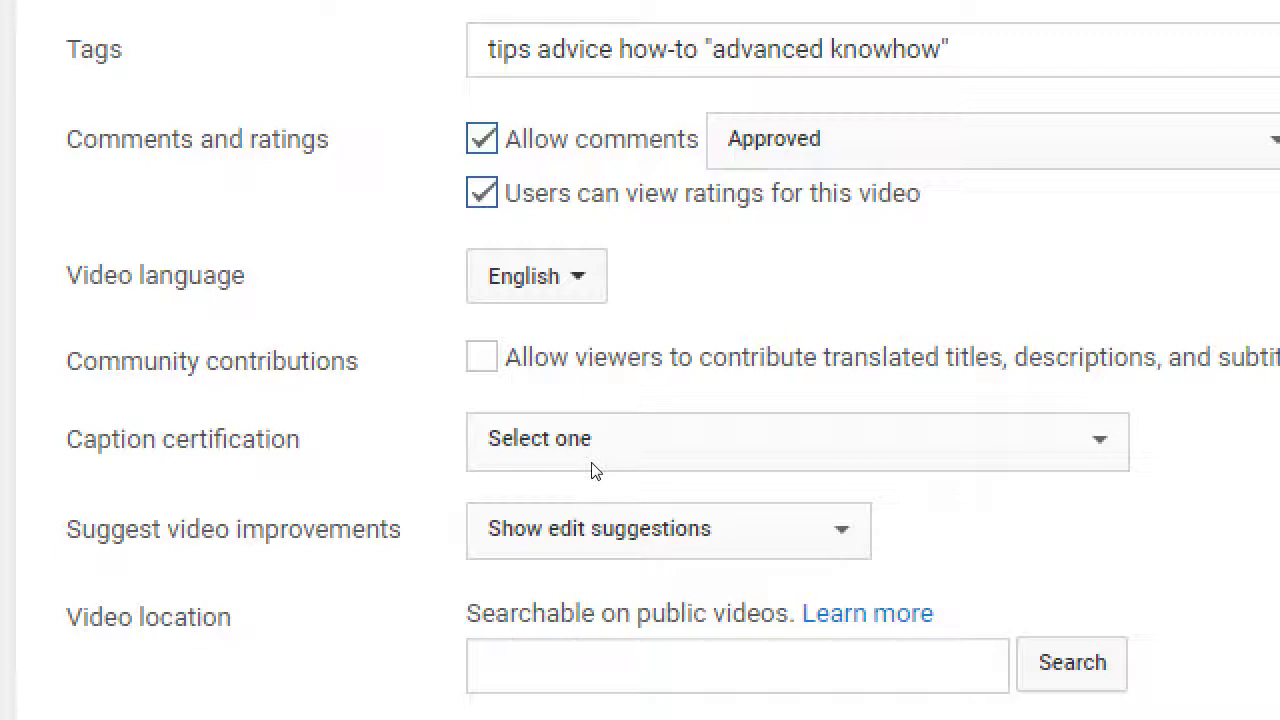
Look up languages containing "t" and set the default video language to Tamil
key("Return")
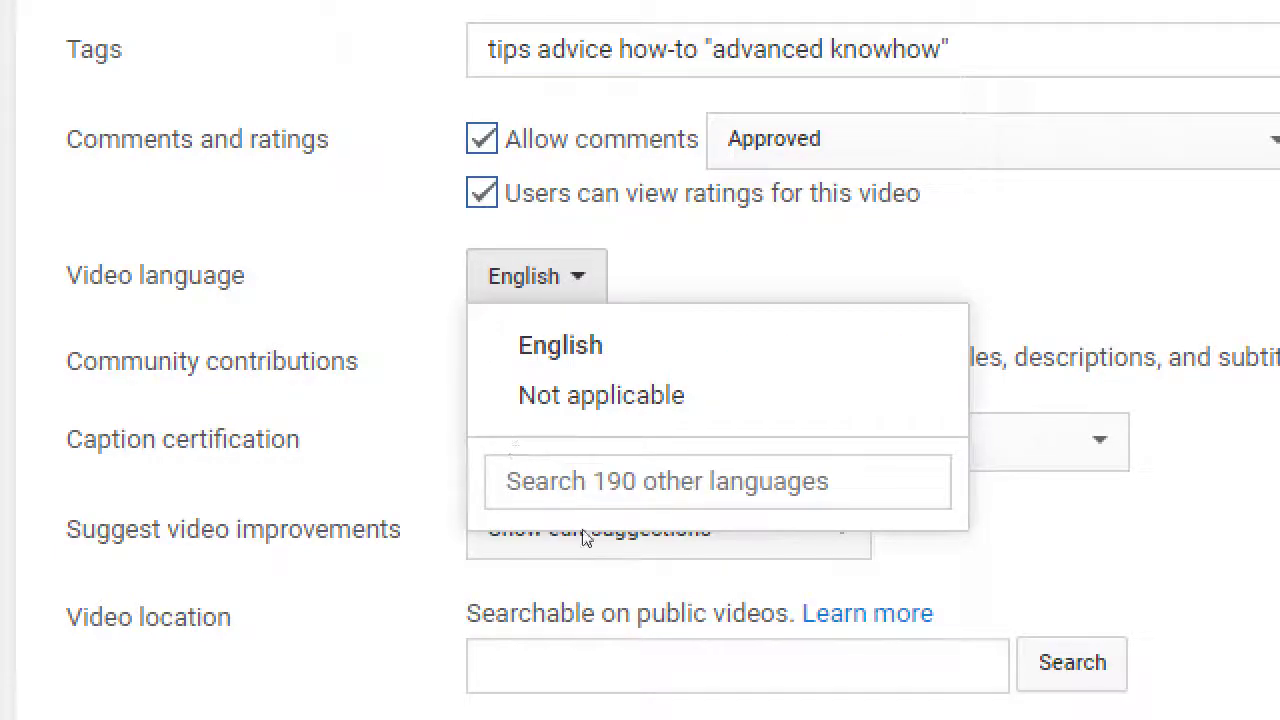
key("Tab")
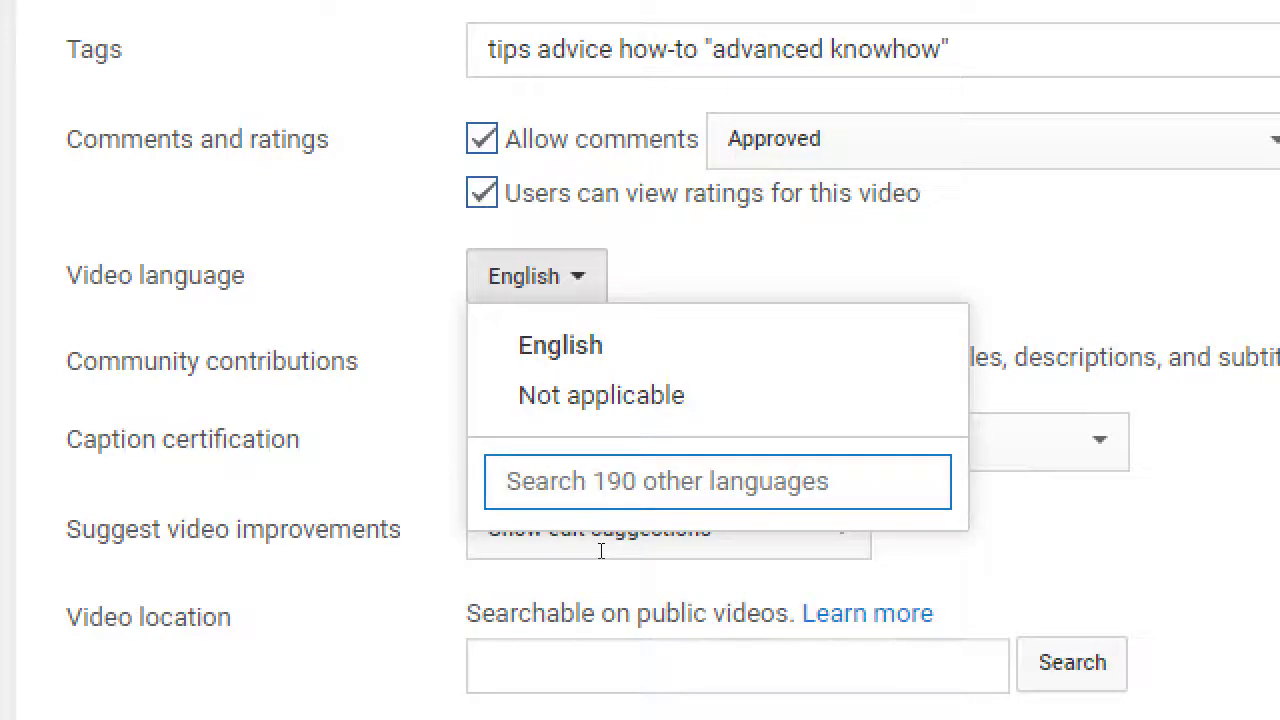
type("t")
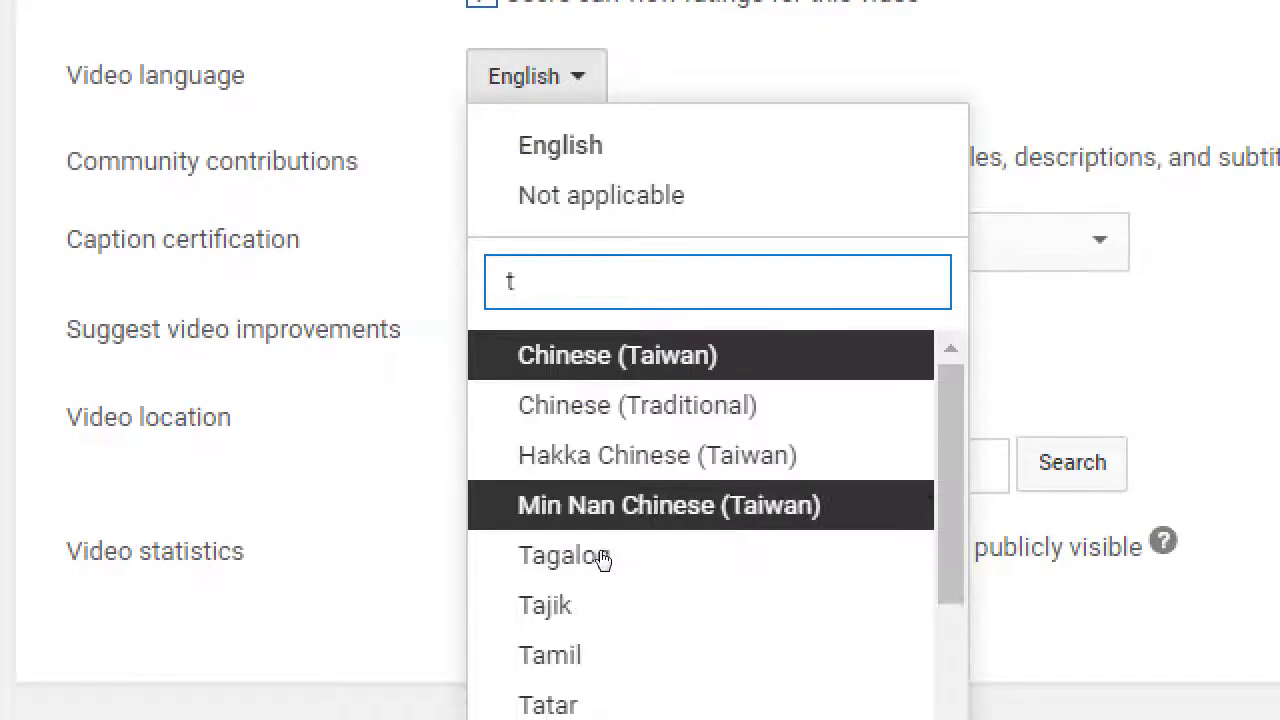
scroll(600, 555, "down", 1)
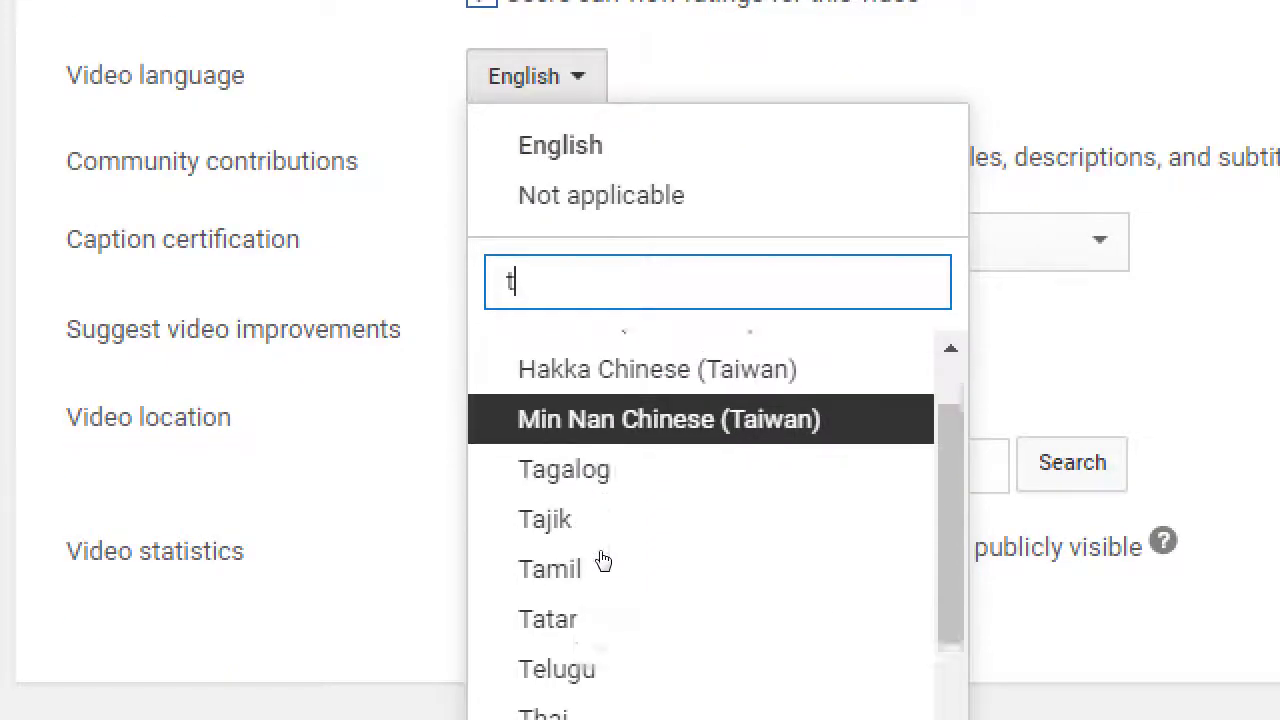
left_click(527, 578)
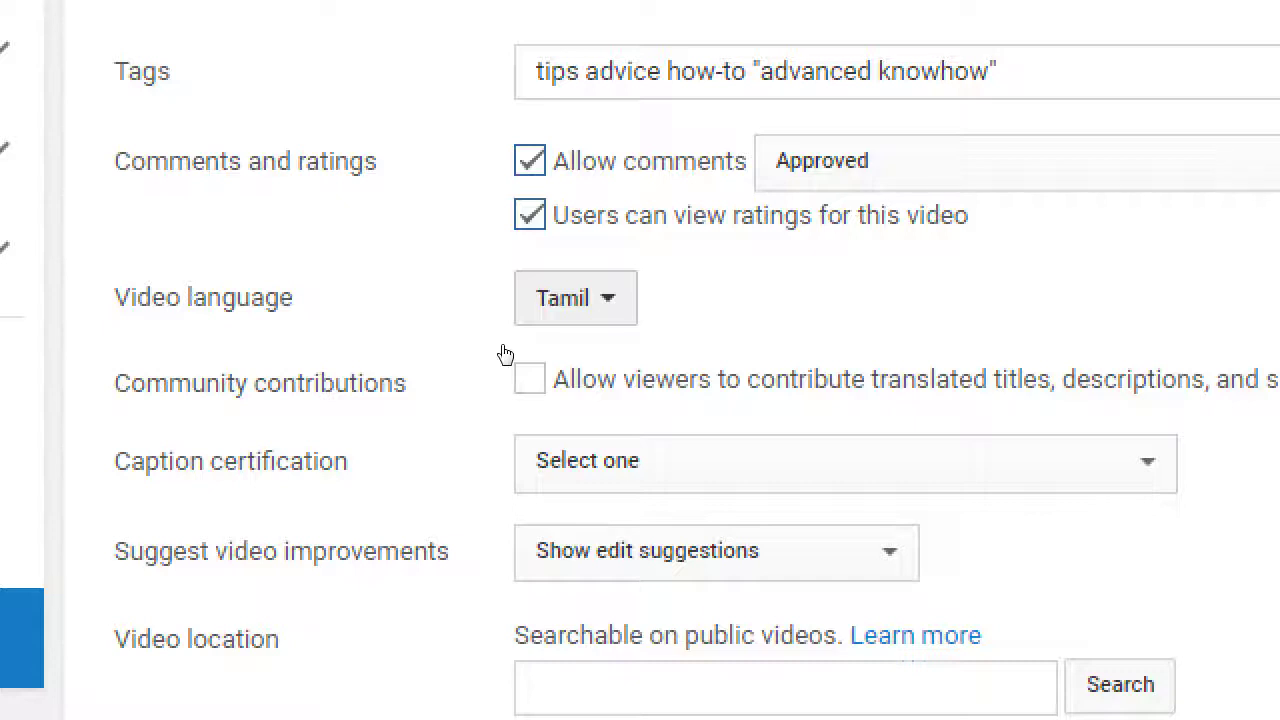
Switch the default video language back to English
key("Return")
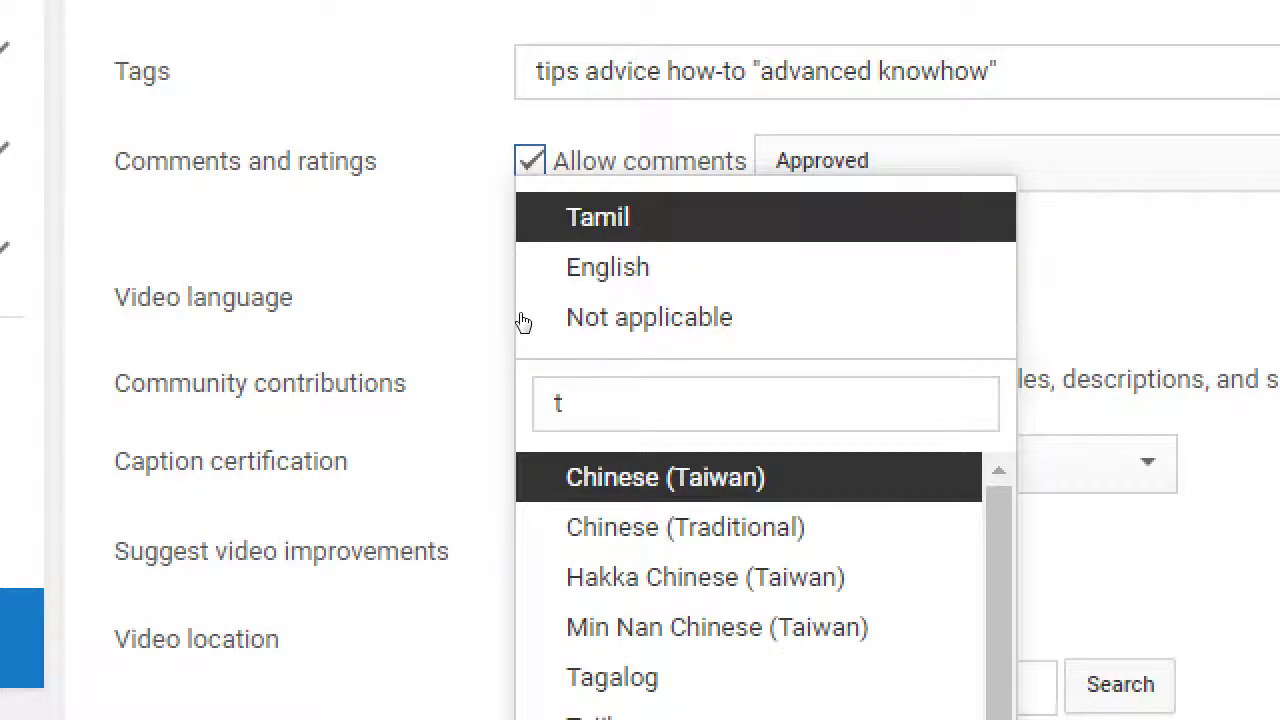
key("Return")
key("Return")
key("Up")
key("Return")
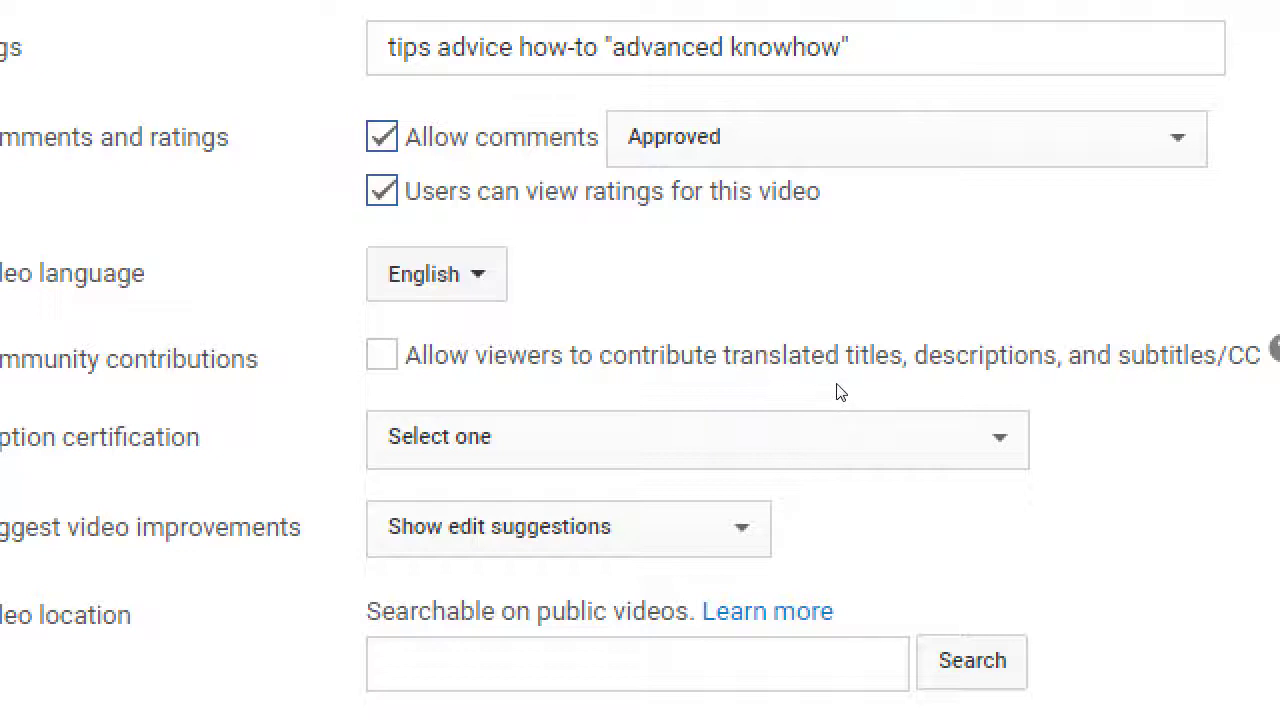
Toggle viewer-contributed translations on and off again, and set caption certification to "This content has never aired on television in the U.S."
left_click(472, 392)
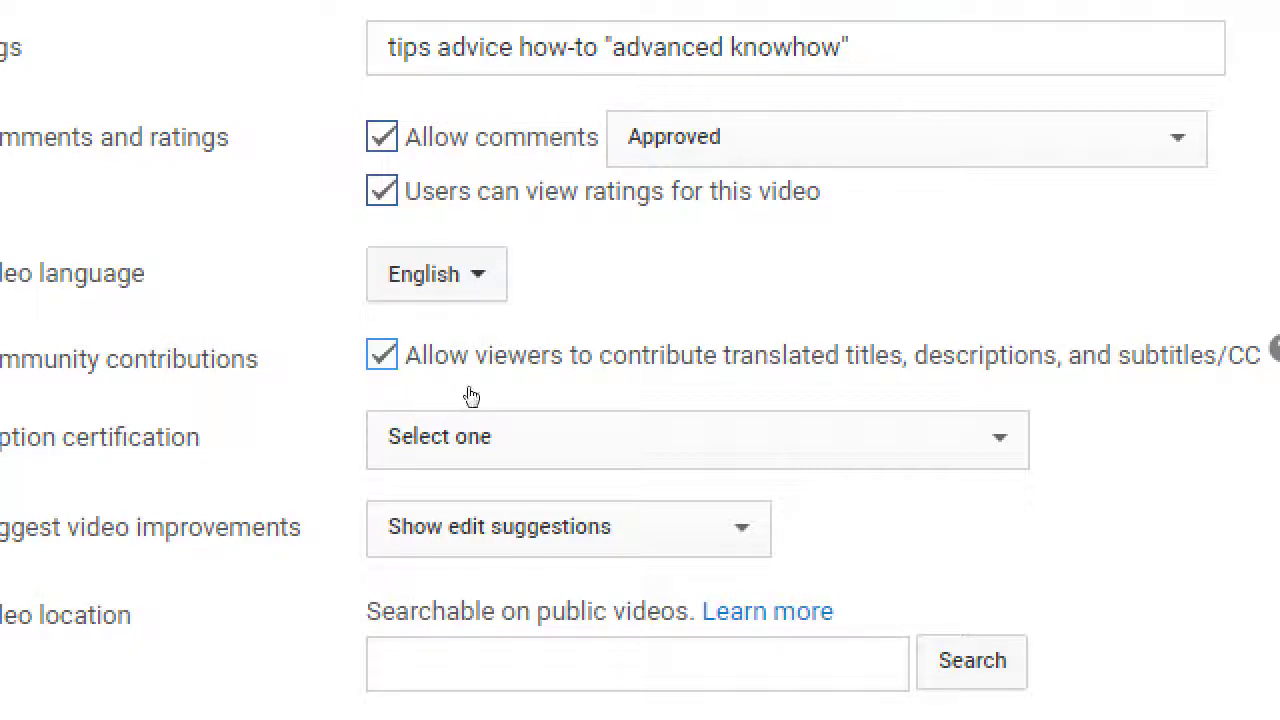
left_click(470, 392)
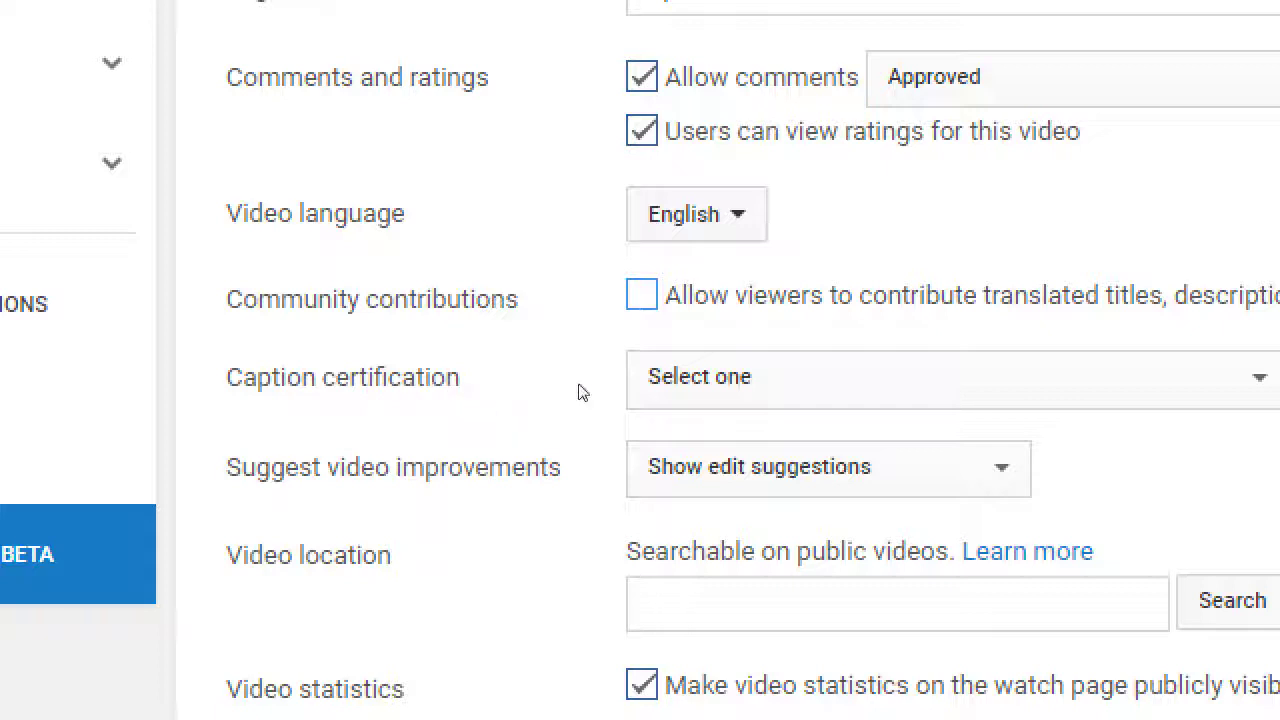
left_click(647, 419)
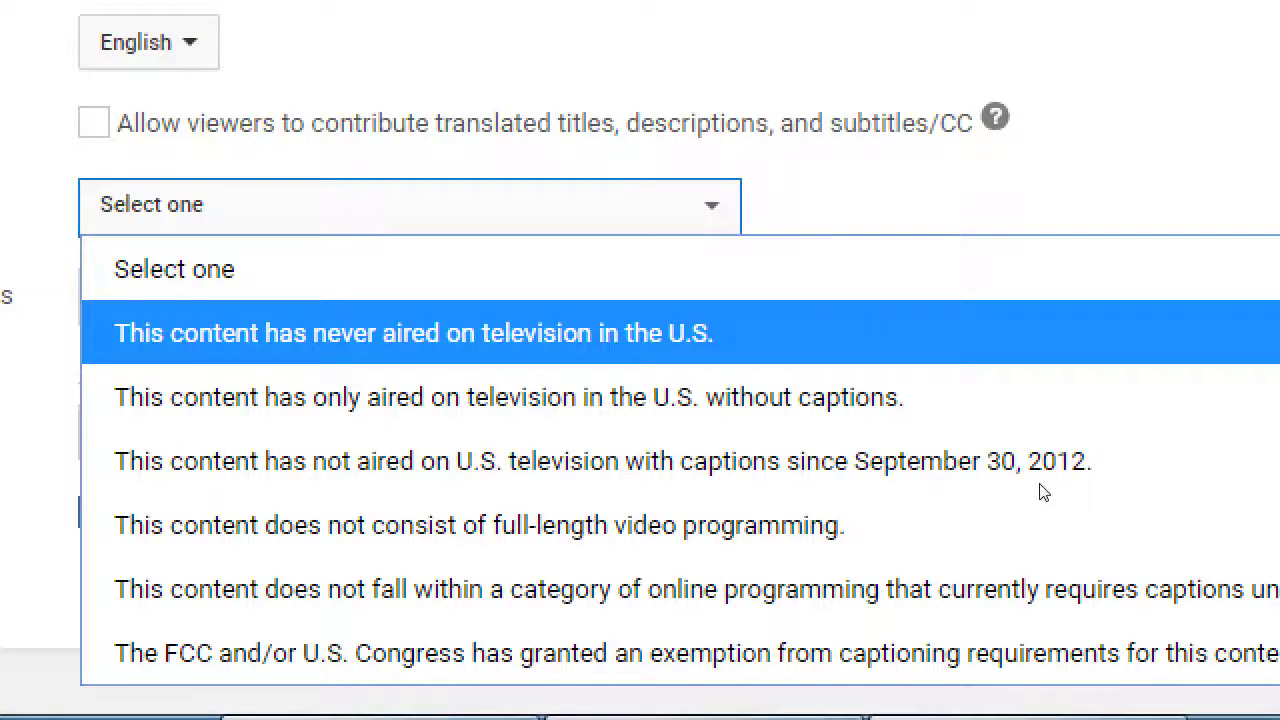
key("Return")
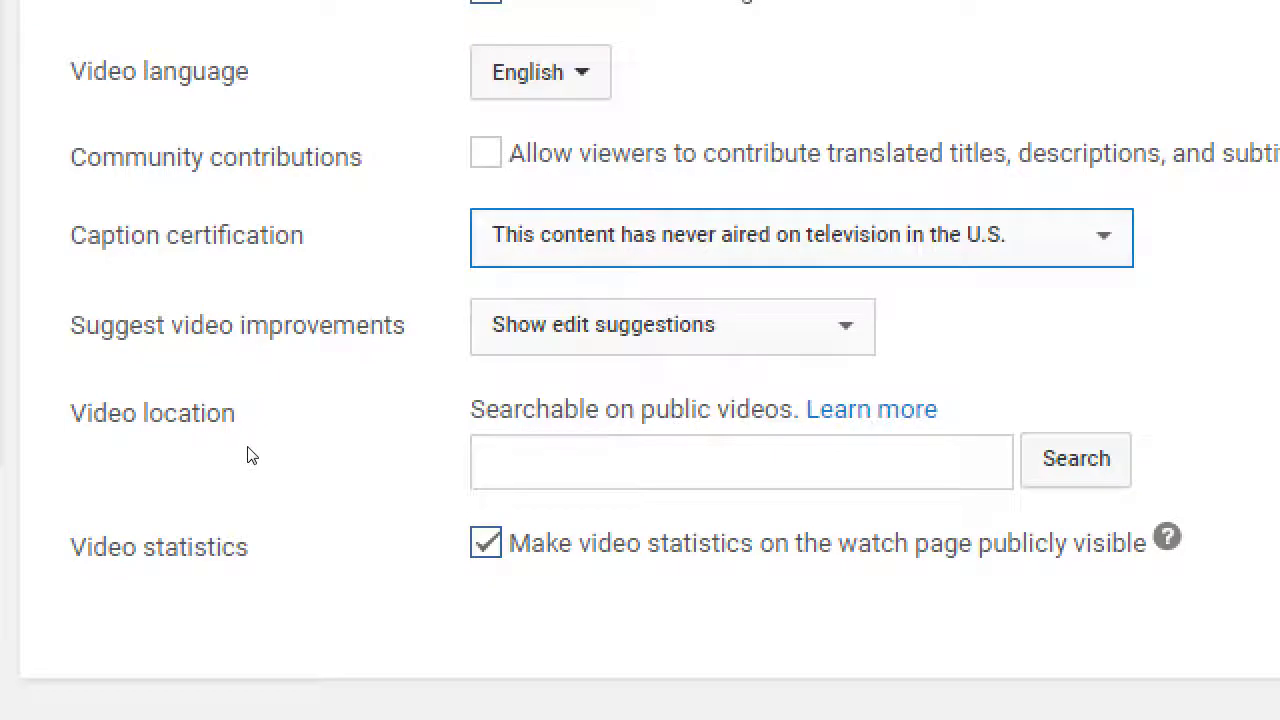
Review the choices for suggesting video improvements and set it to "Never show edit suggestions"
key("Tab")
key("space")
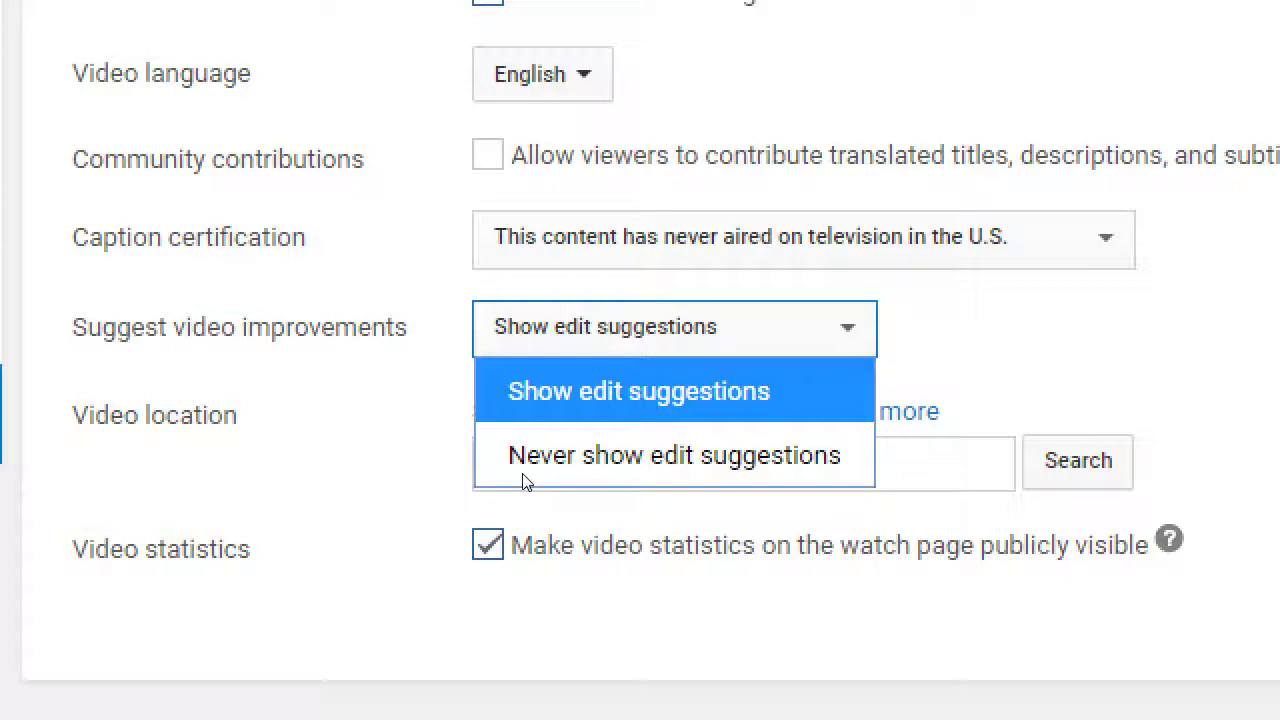
key("Escape")
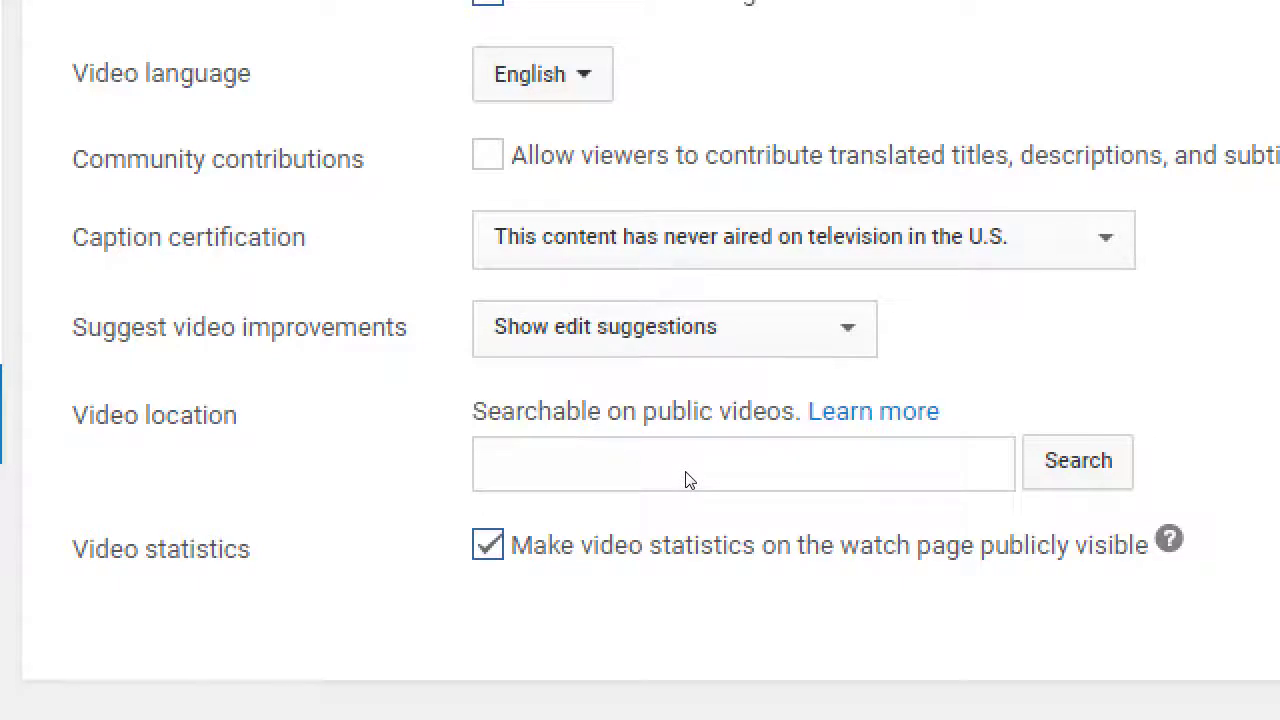
key("space")
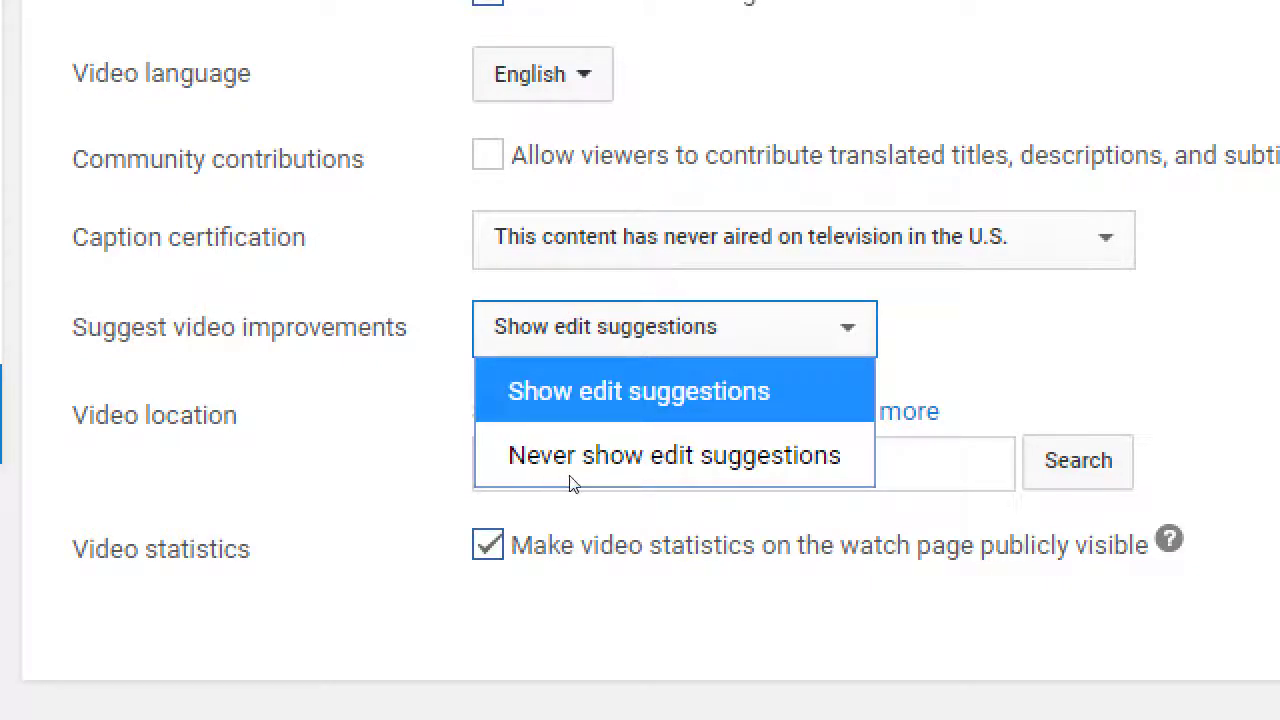
key("Down")
key("Return")
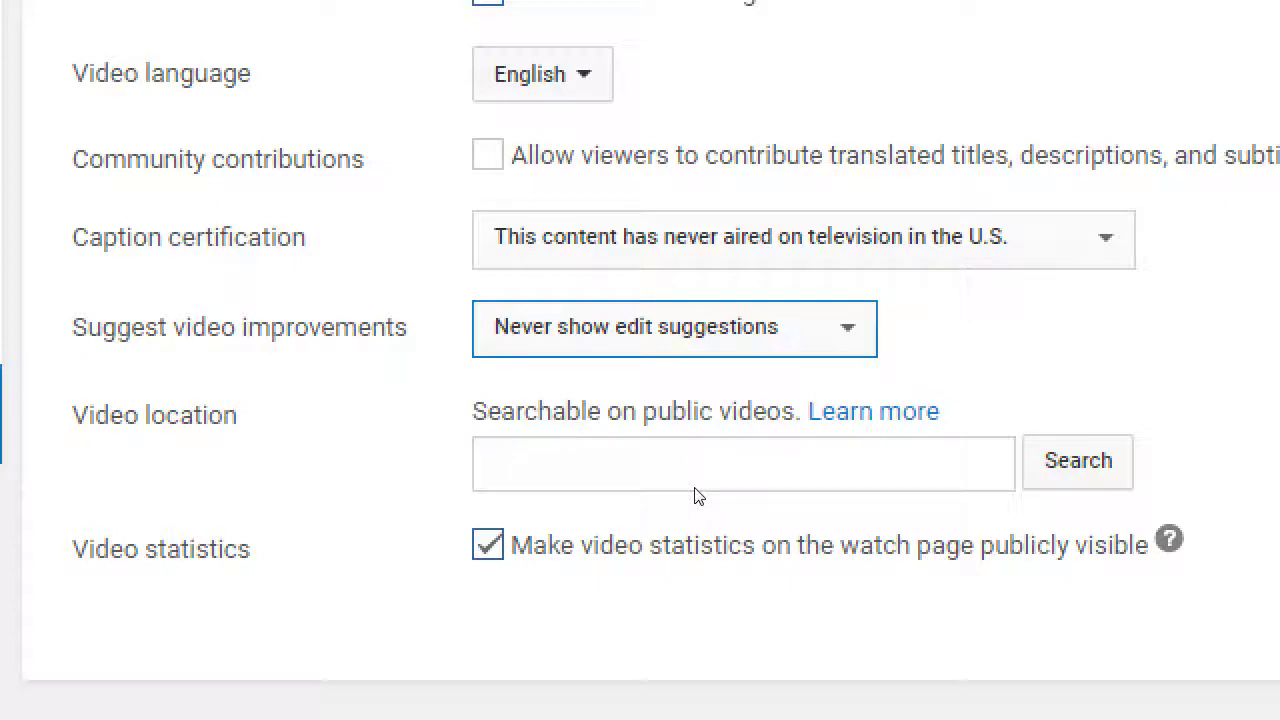
Set the video improvement suggestions back to "Show edit suggestions"
key("alt+Down")
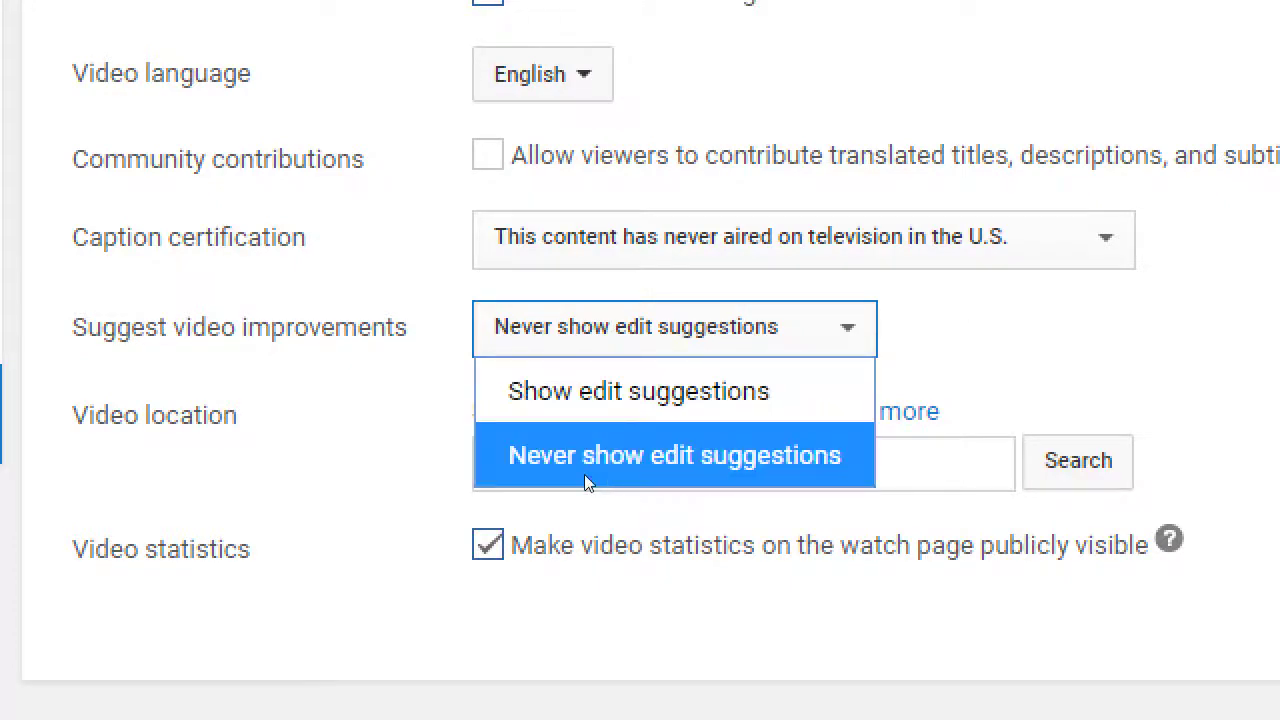
key("Escape")
key("Up")
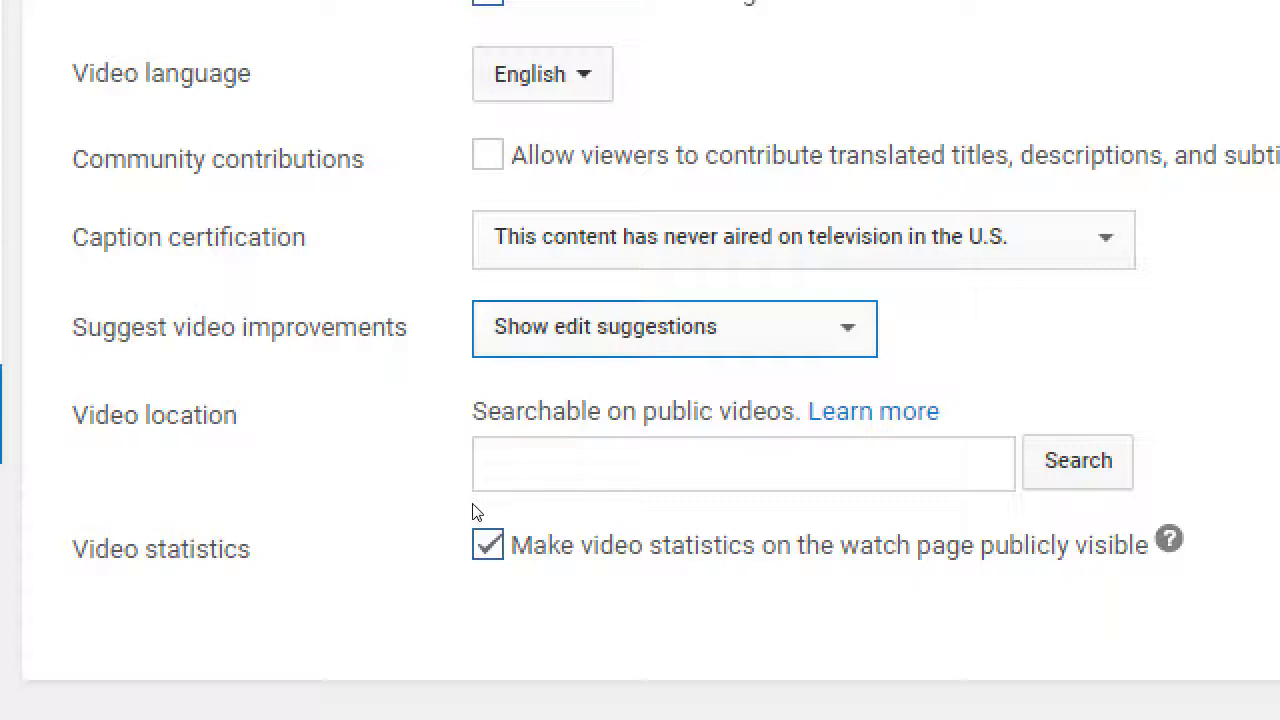
Search for San Diego as the default video location and close the map
left_click(490, 465)
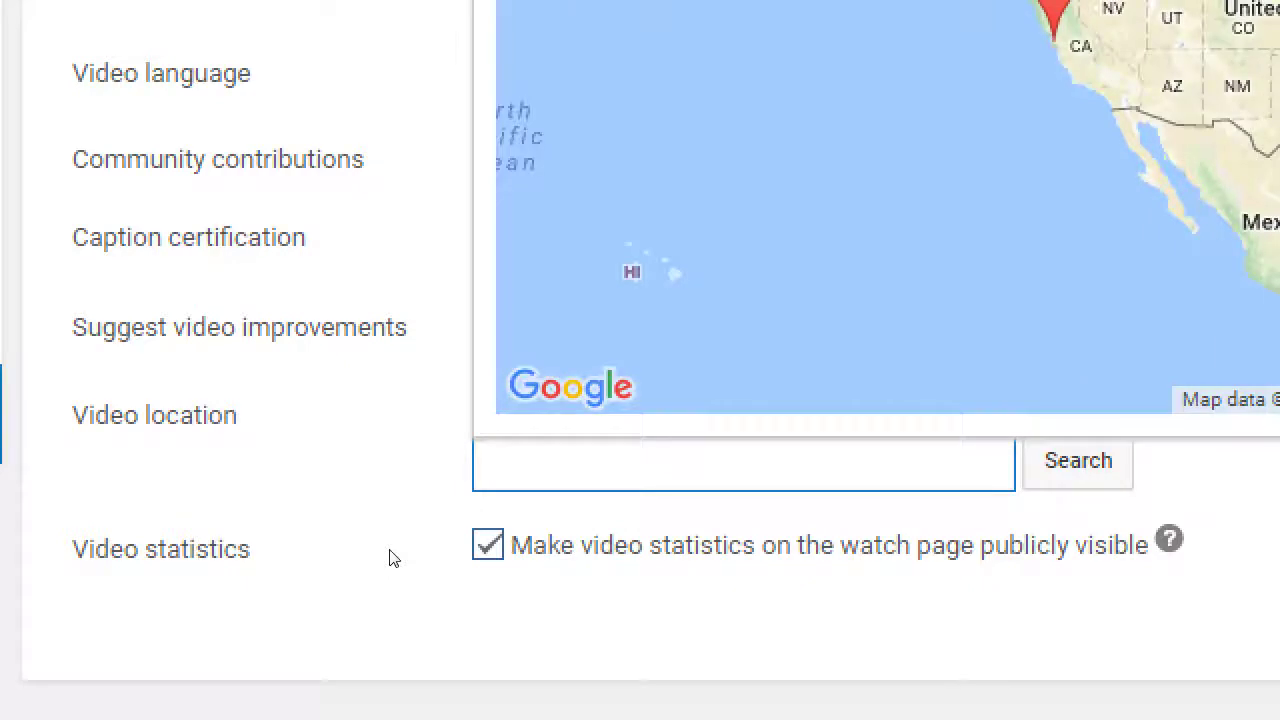
type("SAn Diego")
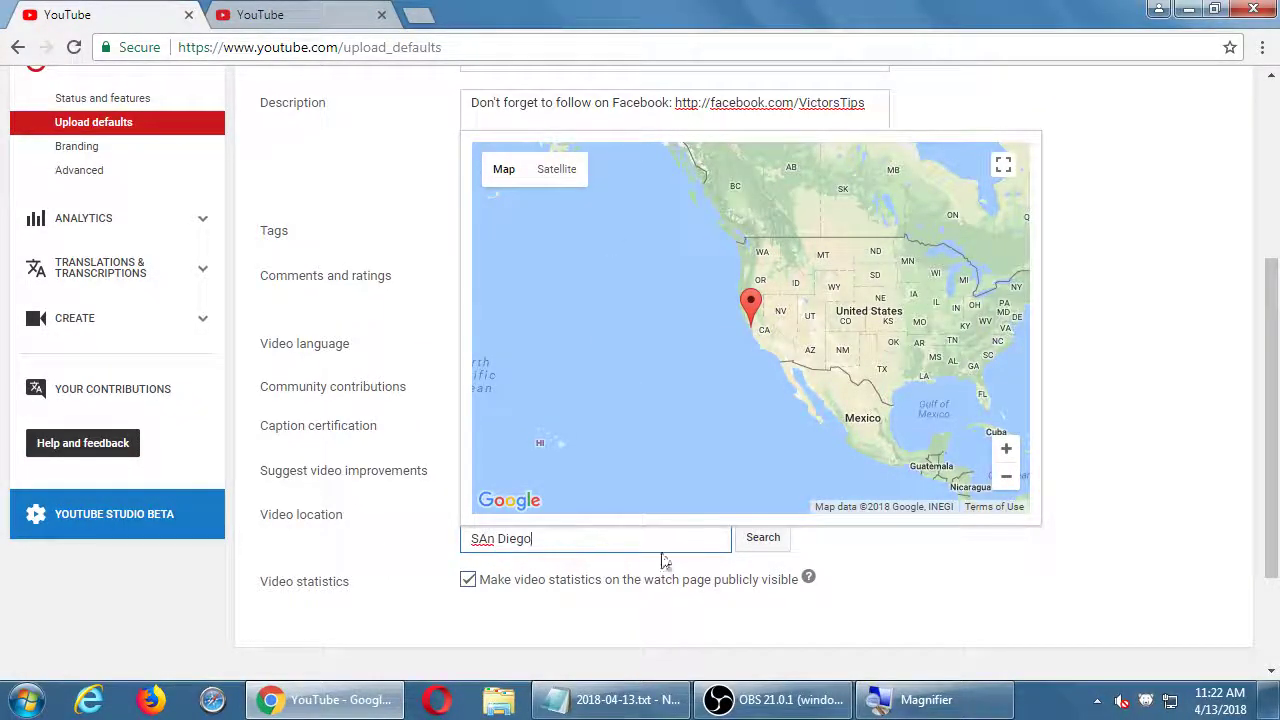
left_click(754, 541)
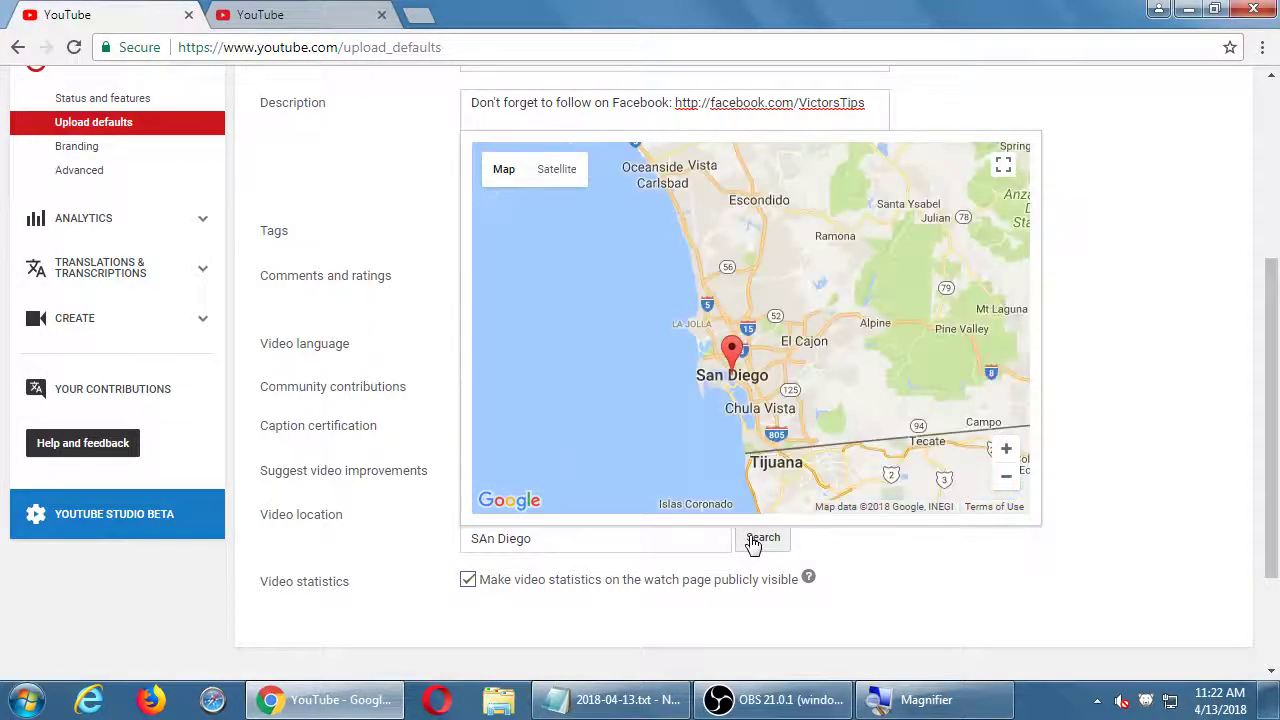
left_click(894, 571)
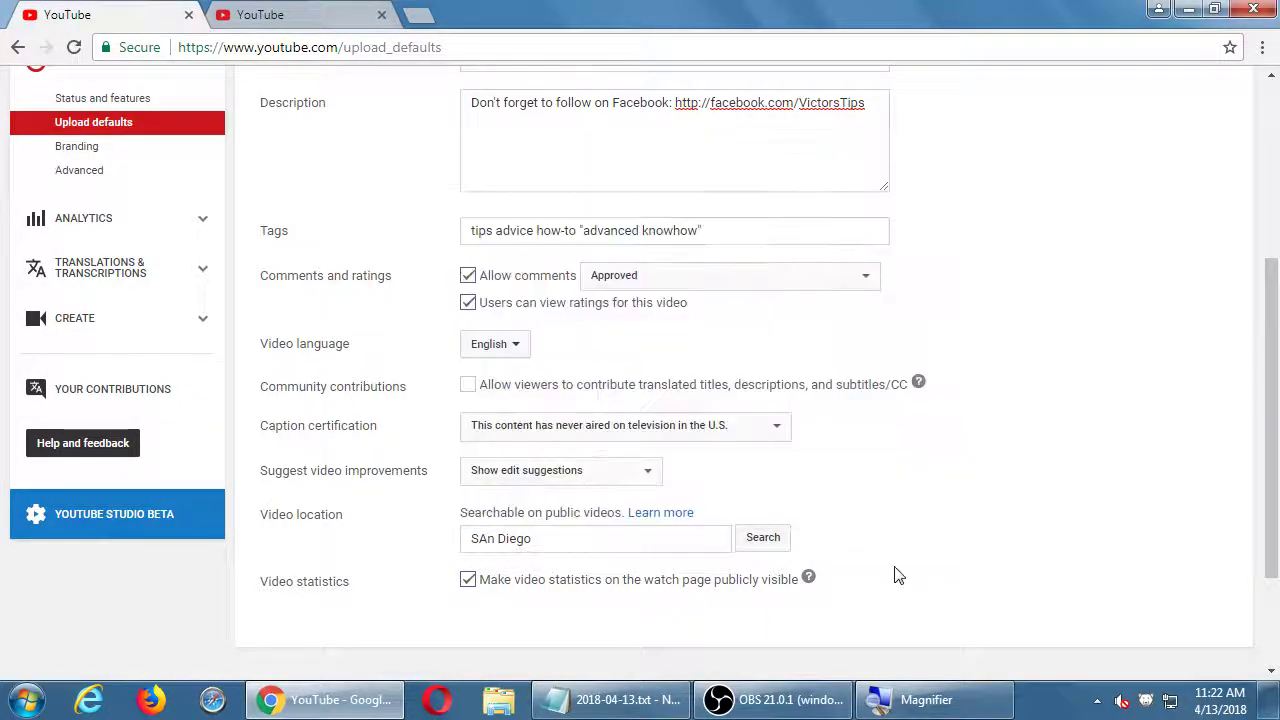
Add "seattle" to the San Diego text in the video location and search for it on the map
left_click(706, 540)
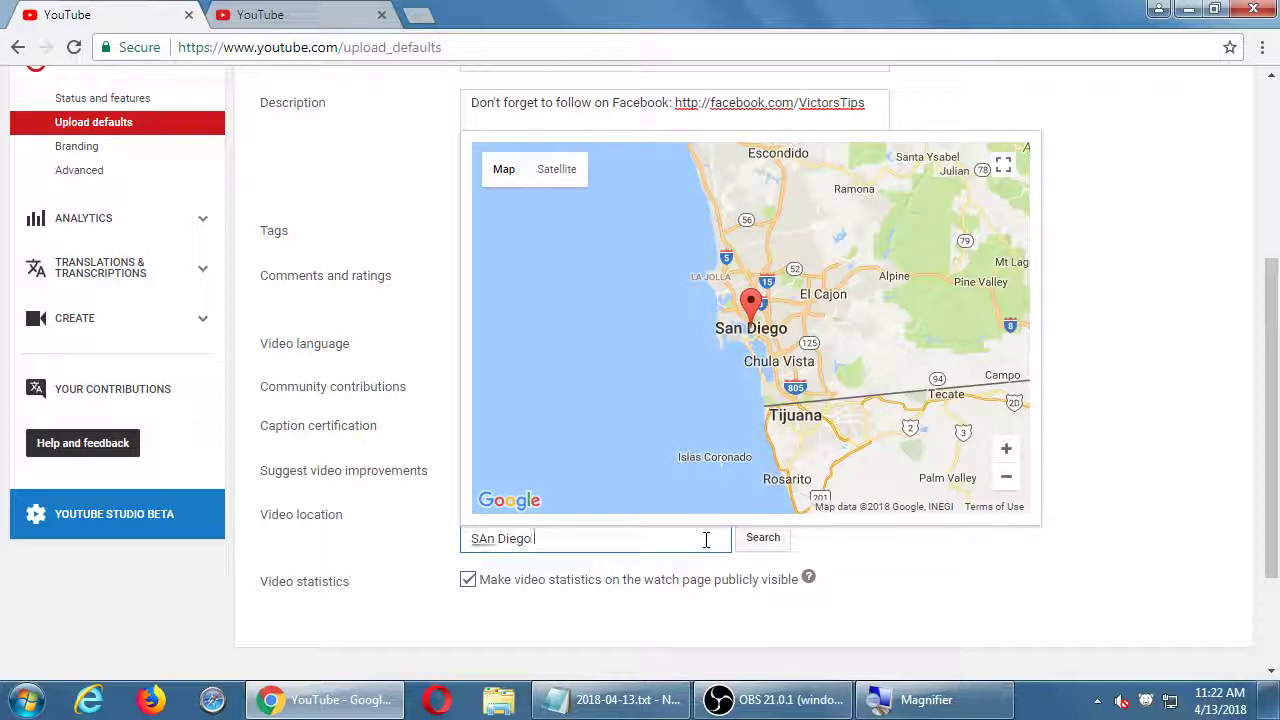
type("seattle")
scroll(740, 536, "down", 1)
left_click(763, 516)
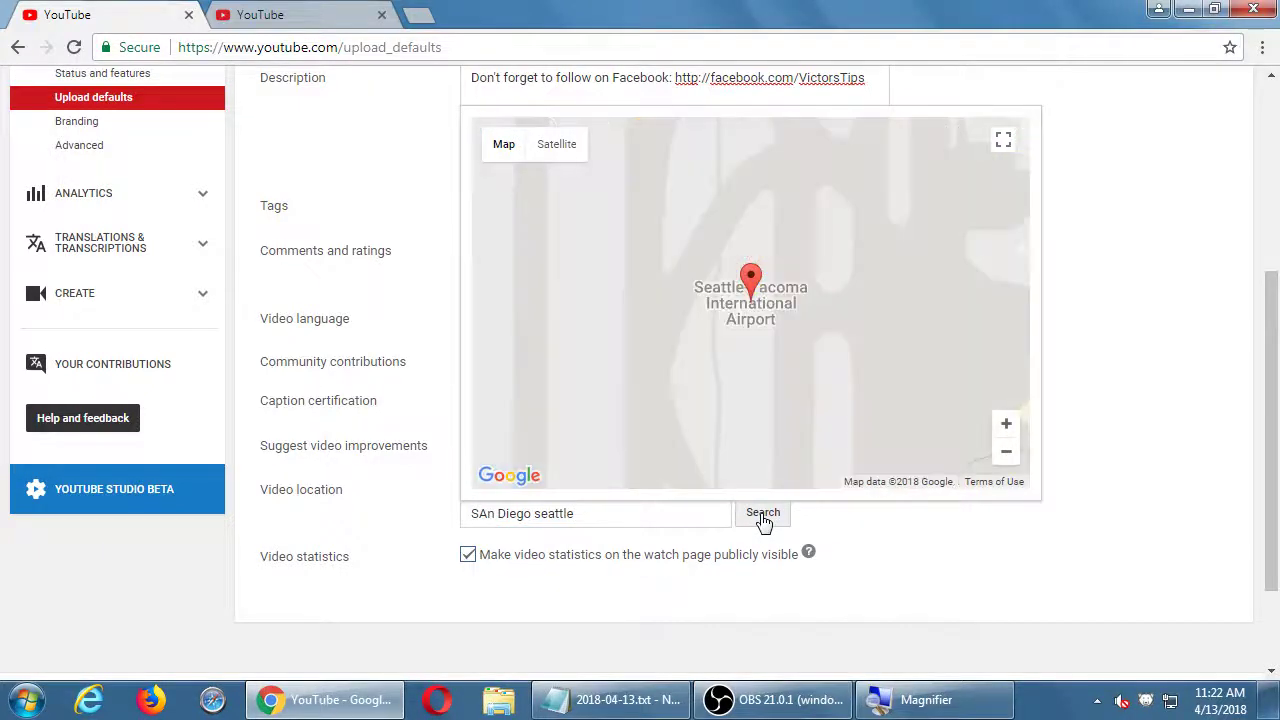
scroll(719, 373, "down", 3)
scroll(563, 571, "up", 3)
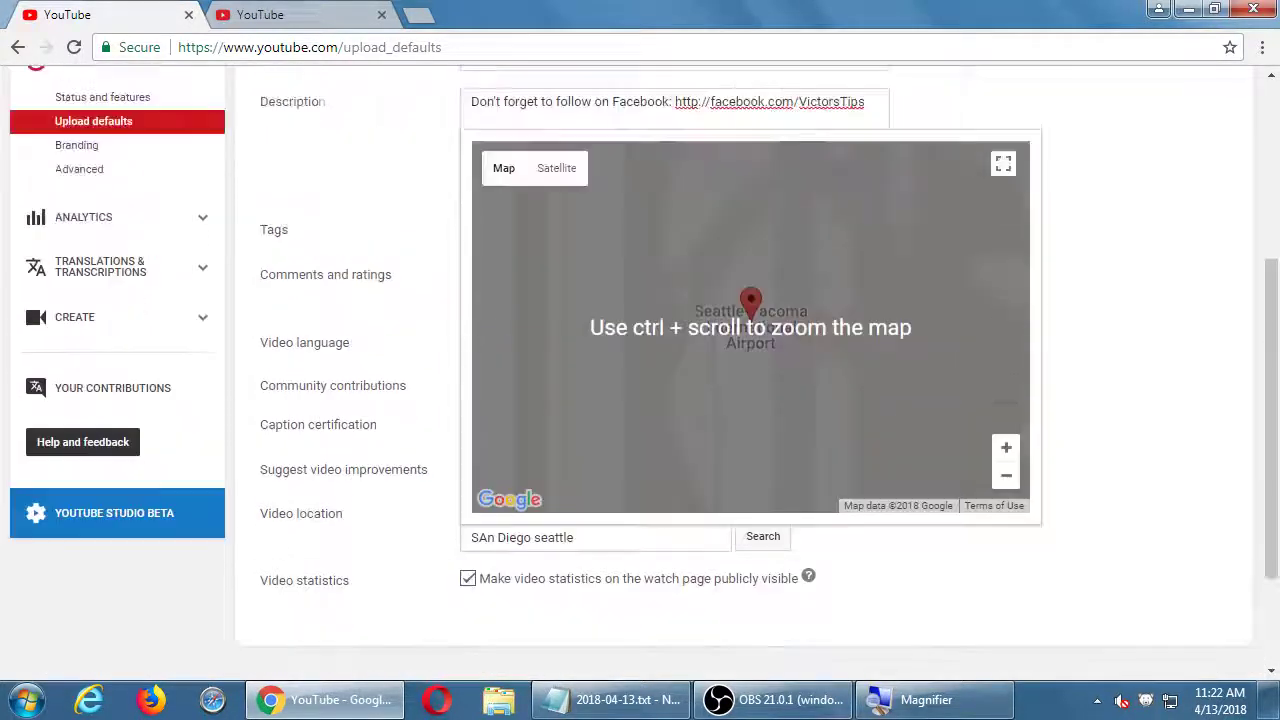
Remove "seattle" from the video location, search for San Diego again and zoom the map in two levels
double_click(601, 648)
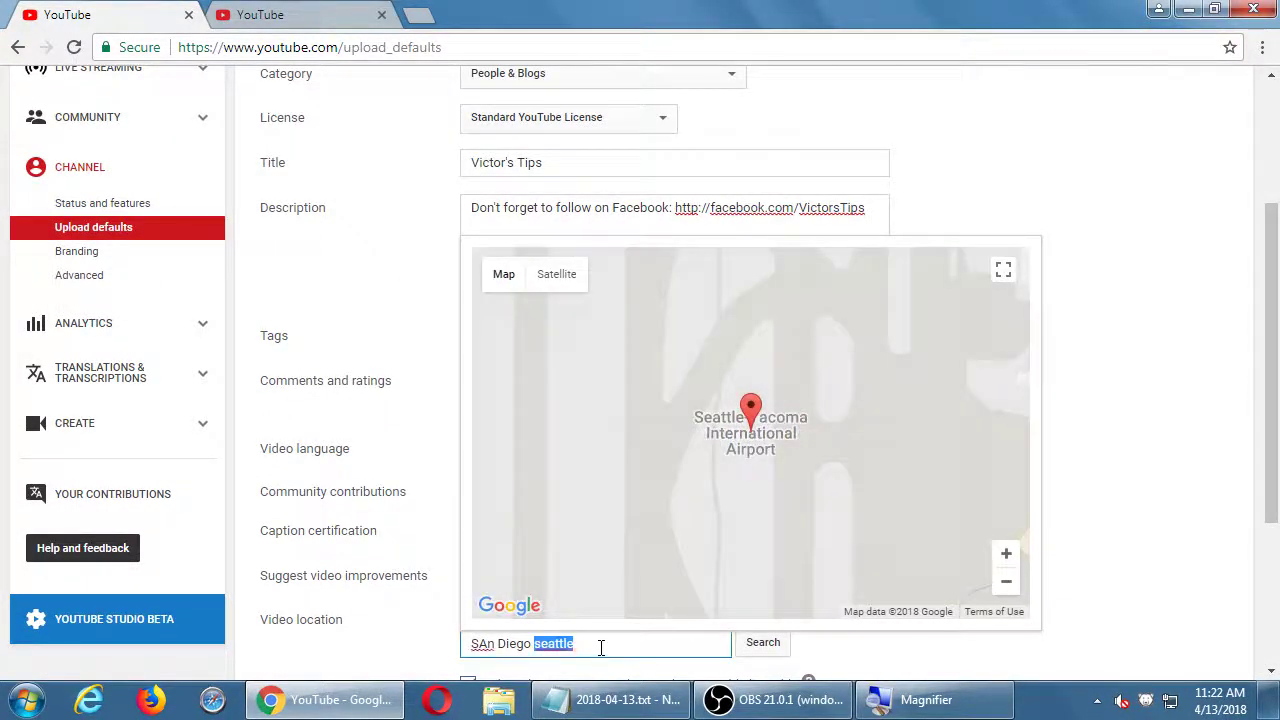
key("BackSpace")
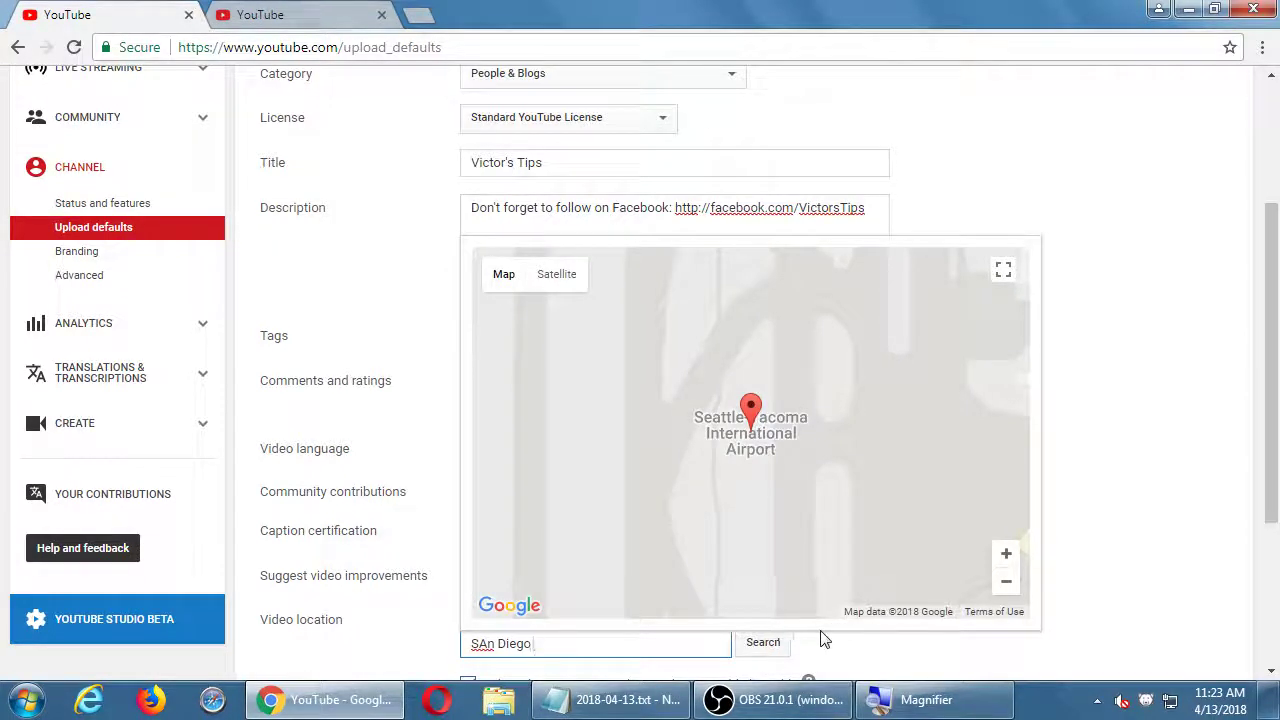
left_click(763, 643)
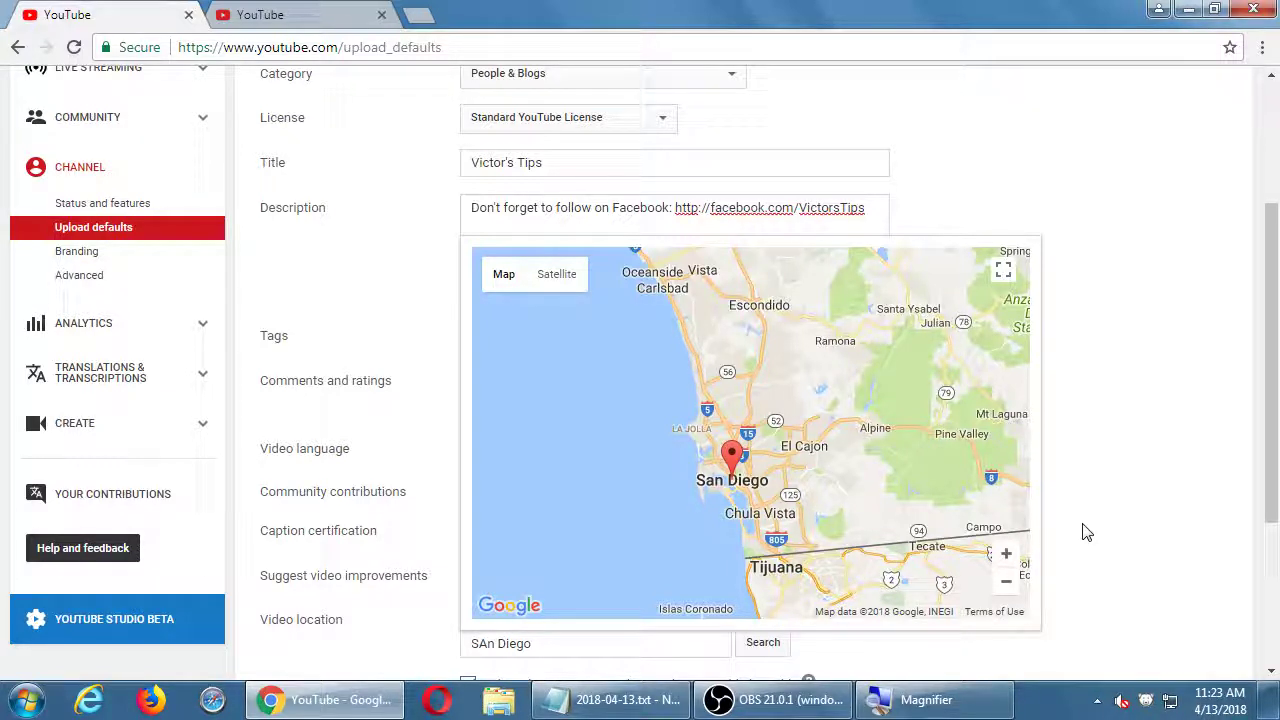
left_click(1006, 555)
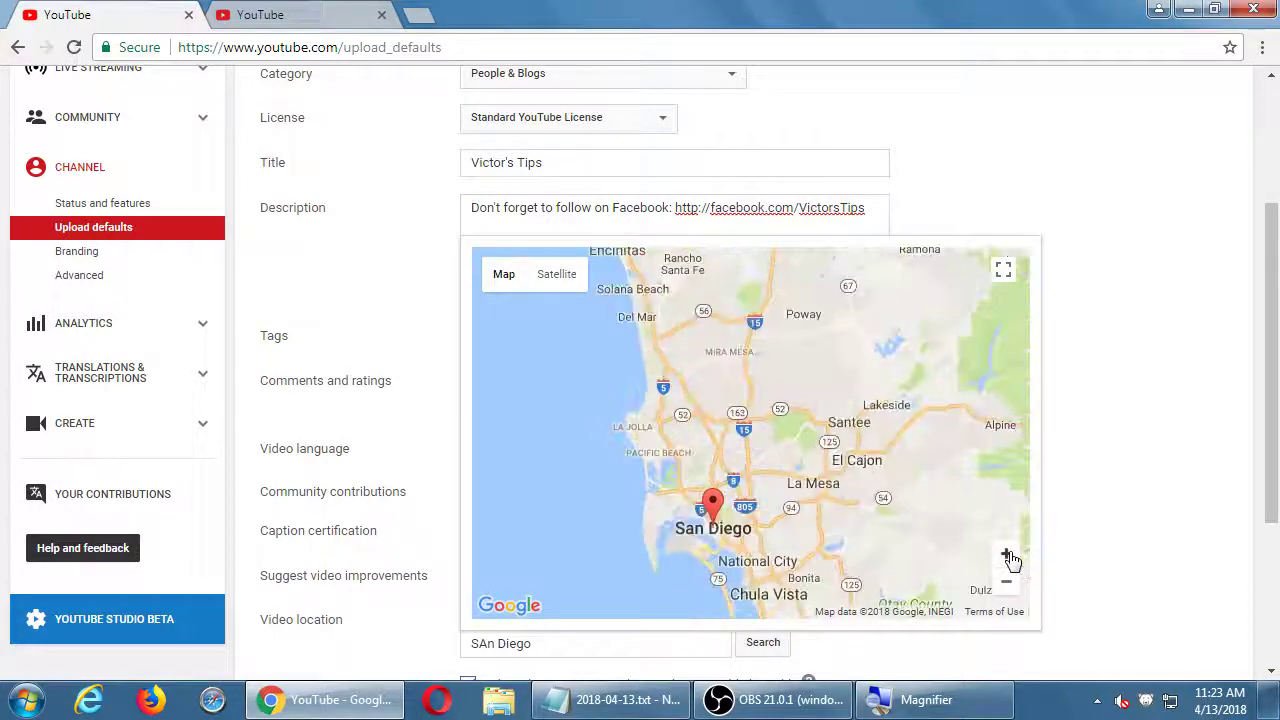
left_click(1006, 555)
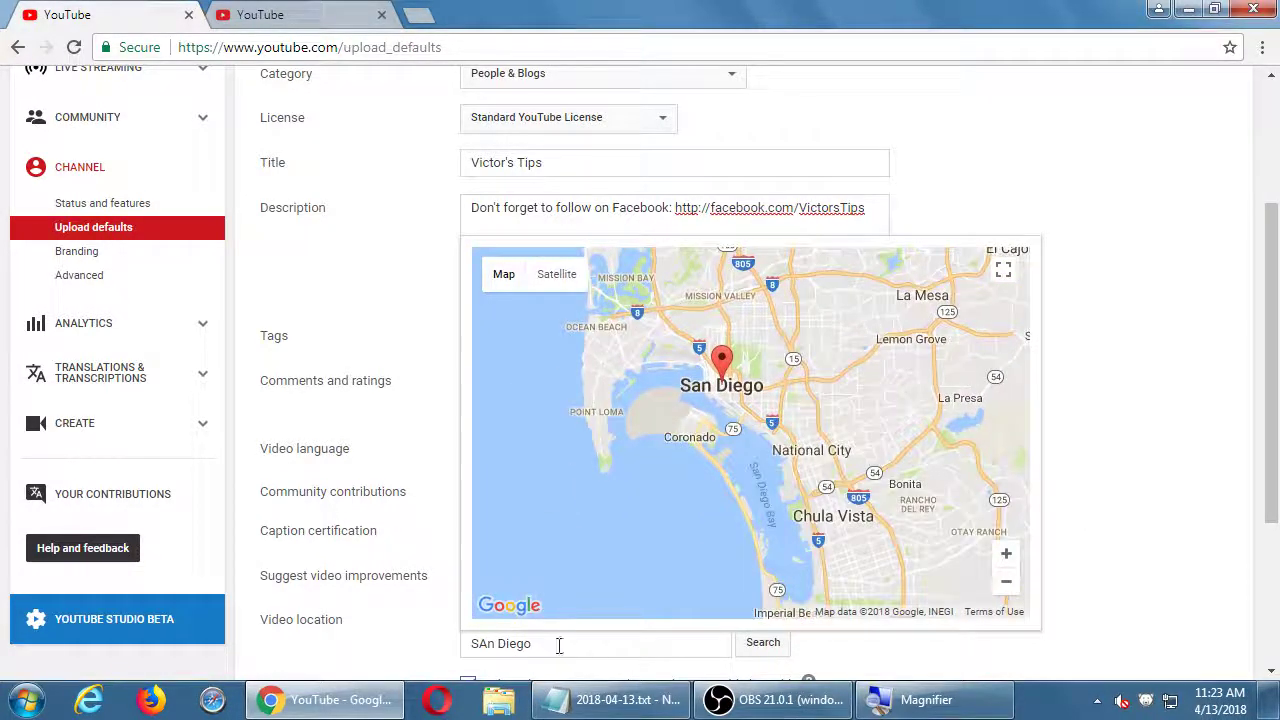
Replace the San Diego video location with ZIP code 91914 and search for it on the map
left_click_drag(556, 646, 470, 643)
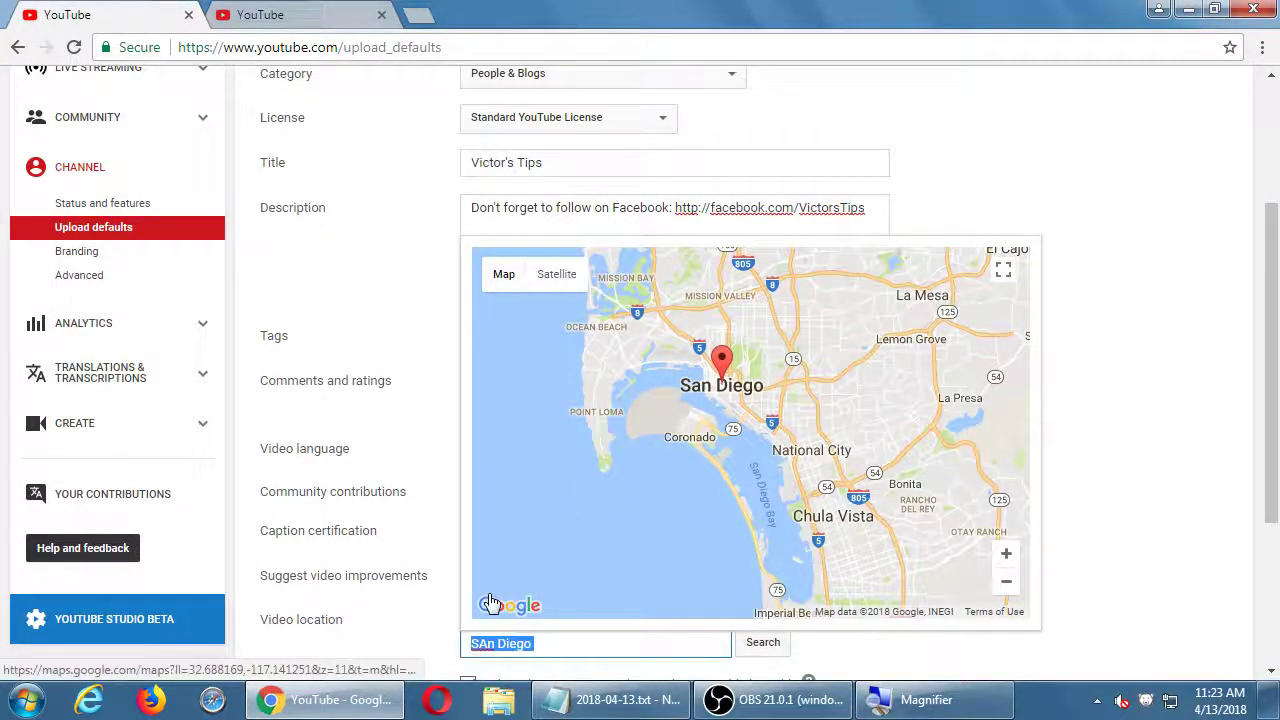
type("91914")
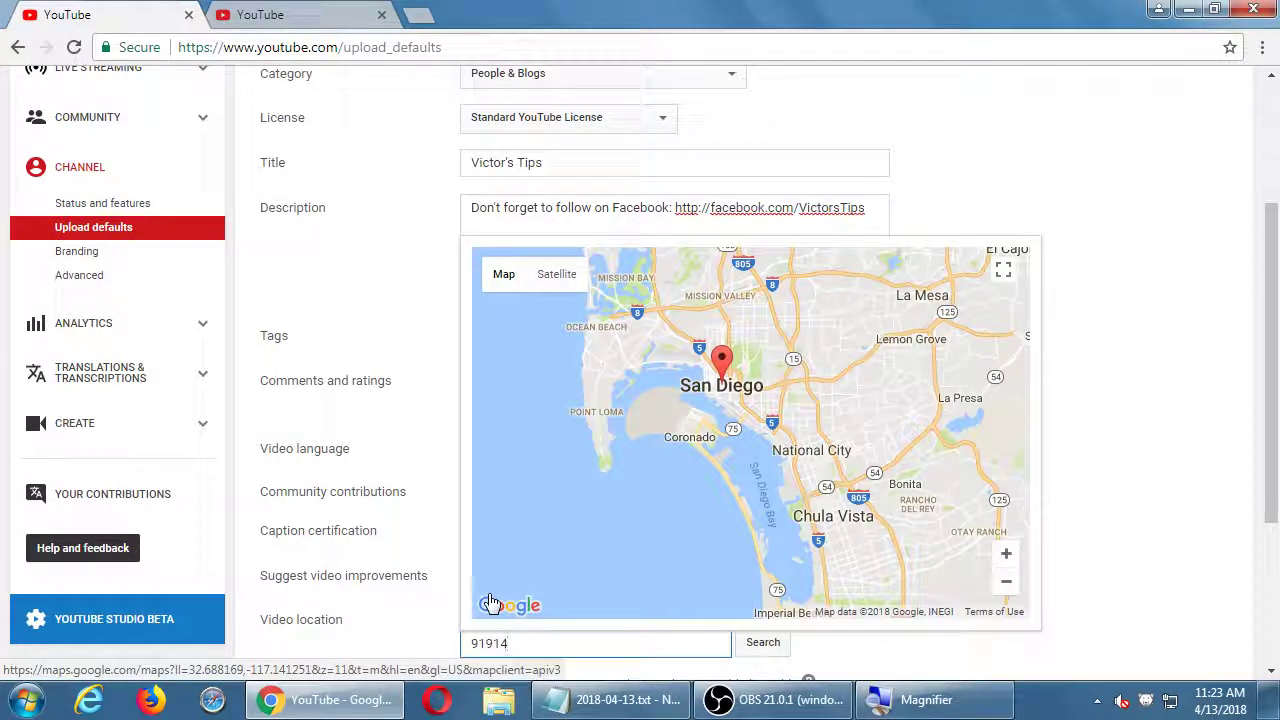
key("Return")
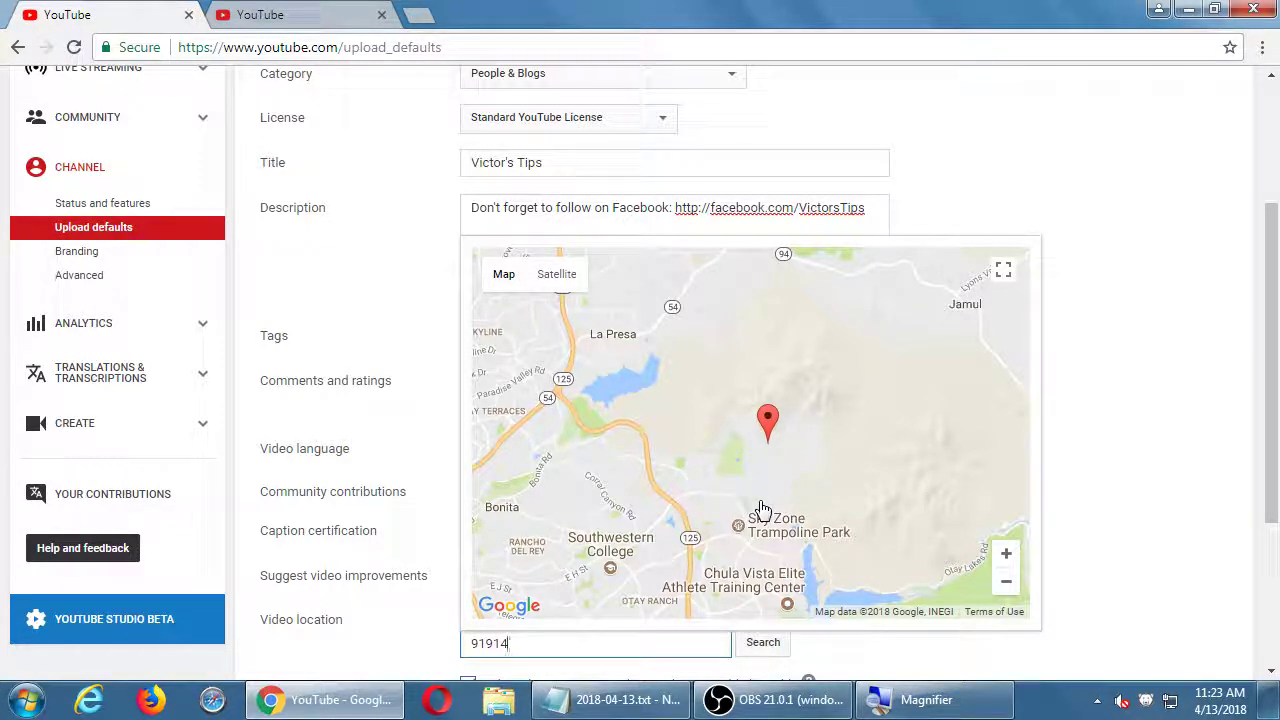
Change the video location's ZIP code to 92154 and close the map
key("BackSpace")
key("BackSpace")
key("BackSpace")
key("BackSpace")
type("2154")
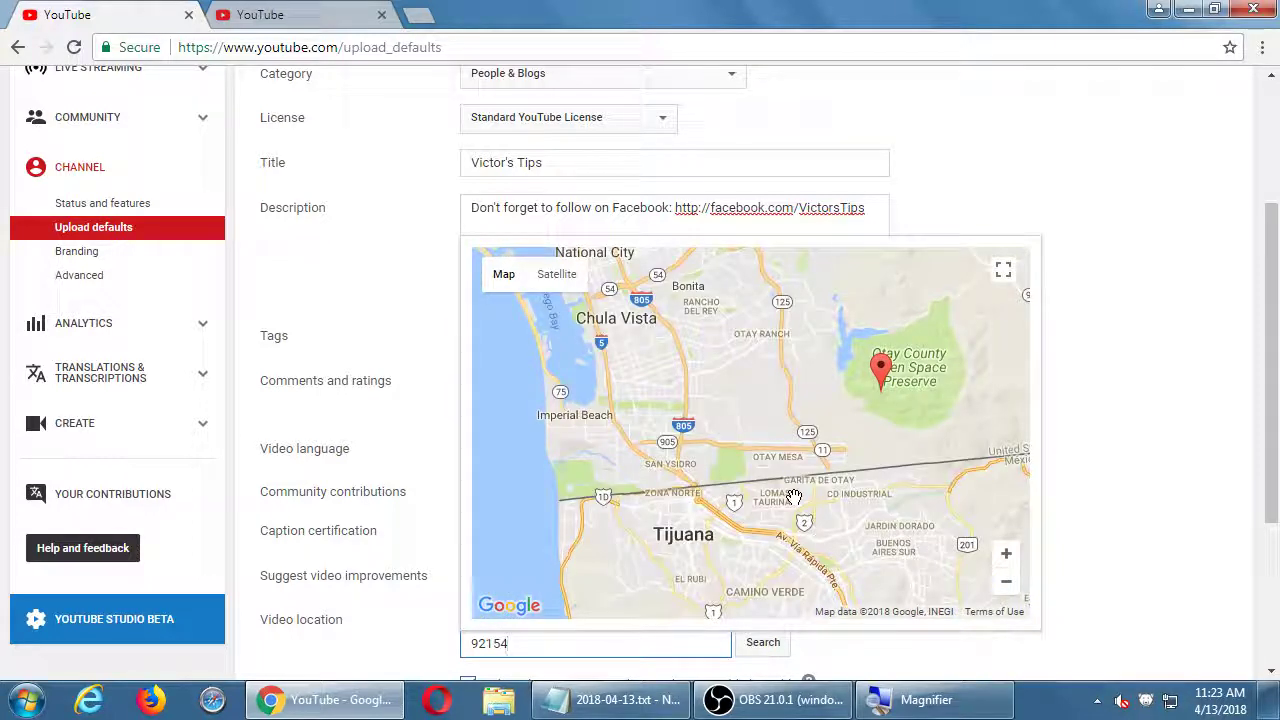
left_click(1205, 403)
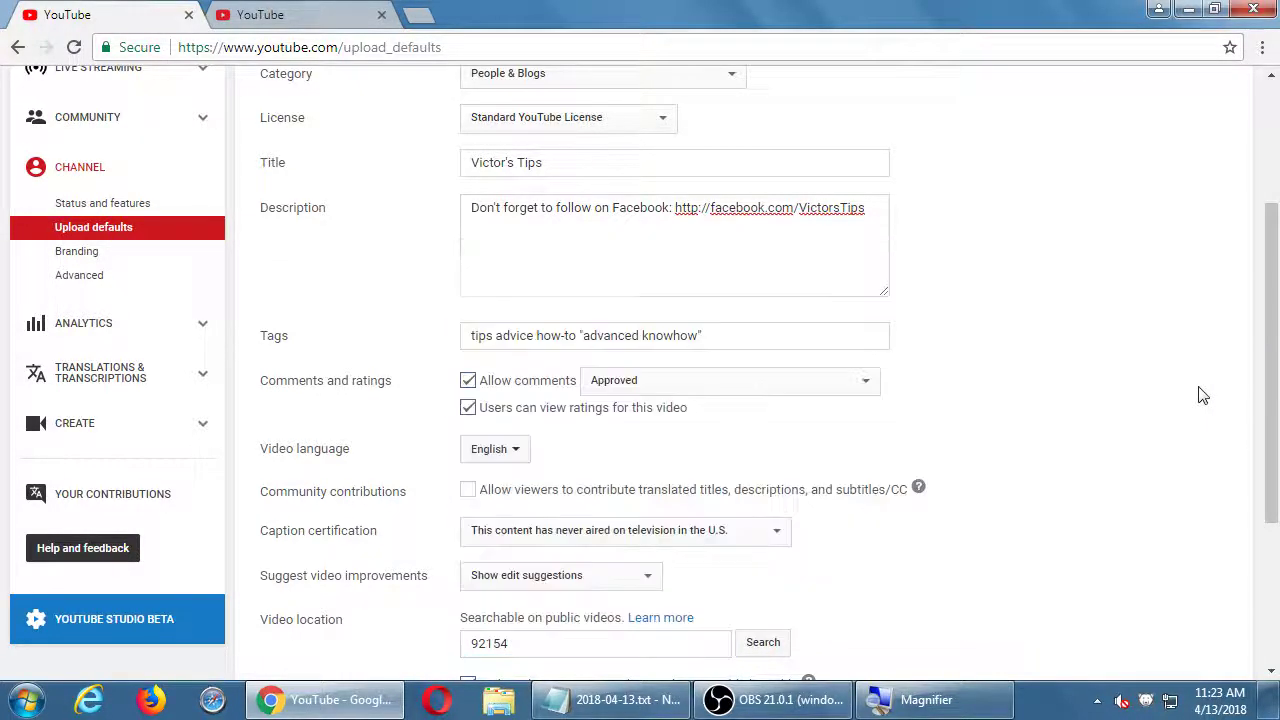
scroll(1201, 395, "down", 3)
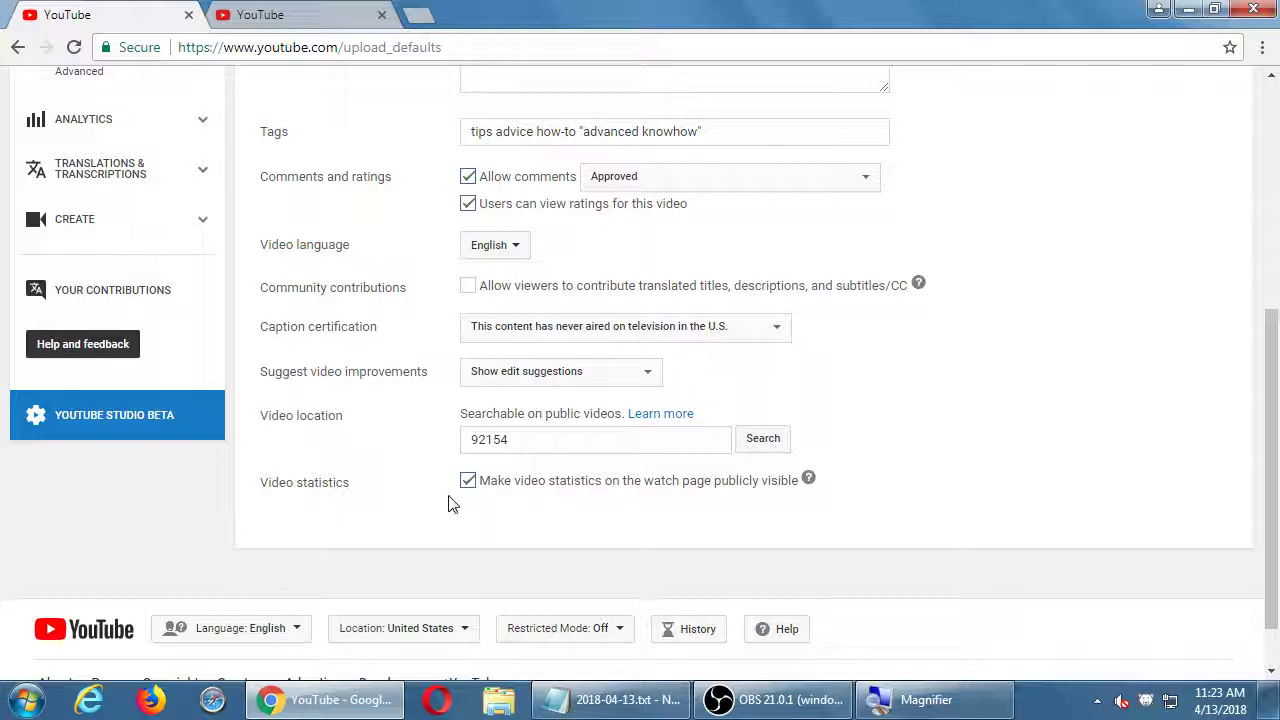
Read the help note on public video statistics and toggle that option off and back on
left_click(807, 480)
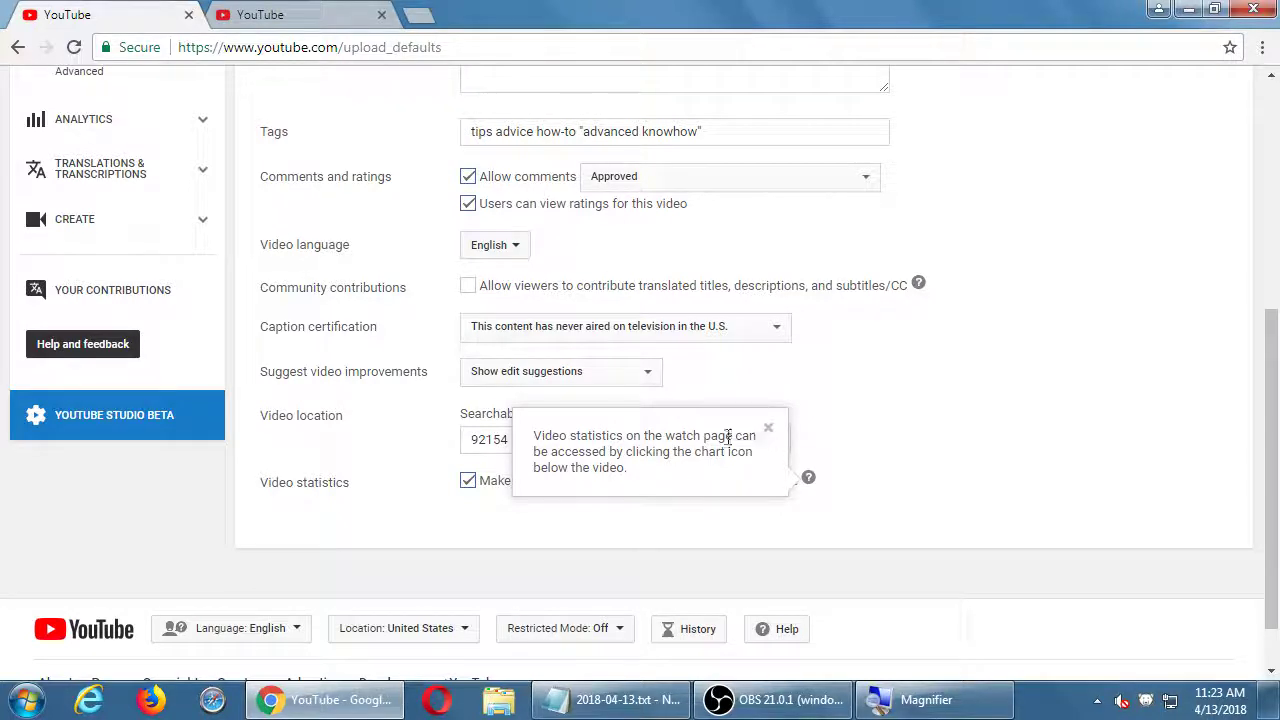
left_click(773, 432)
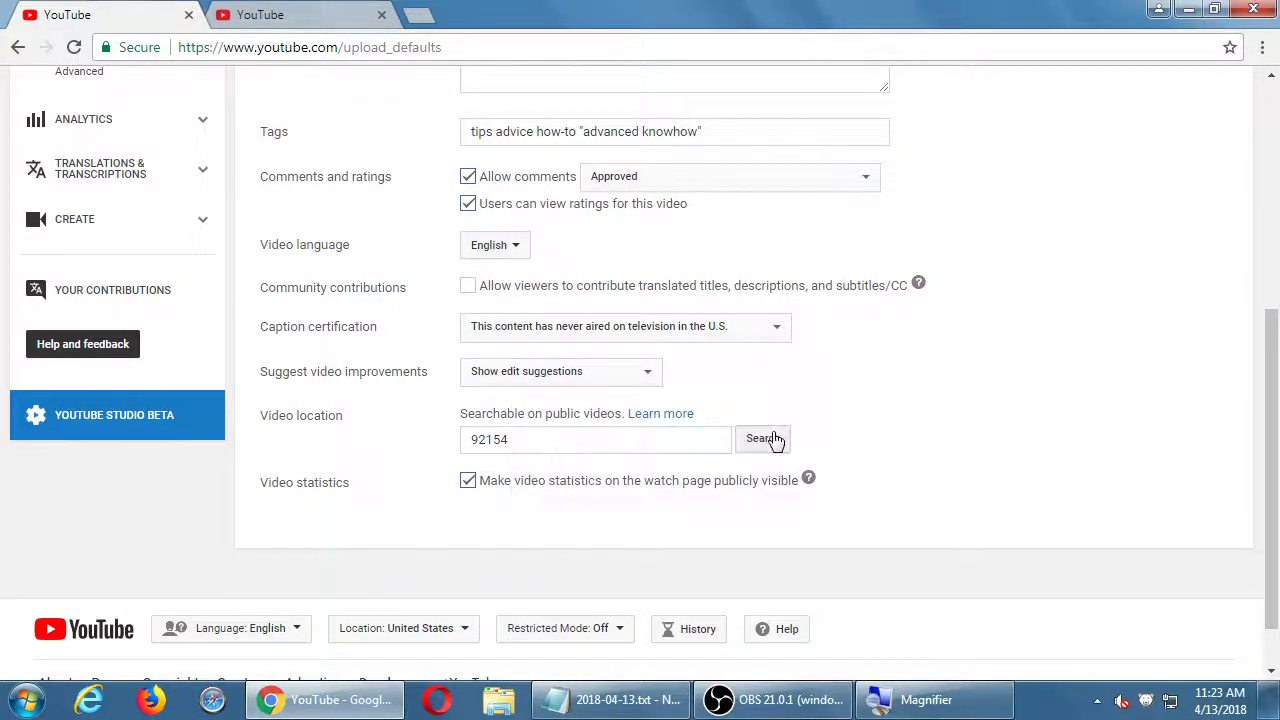
left_click(469, 480)
left_click(469, 482)
left_click(469, 482)
left_click(469, 482)
Save the channel's upload defaults
scroll(463, 528, "up", 5)
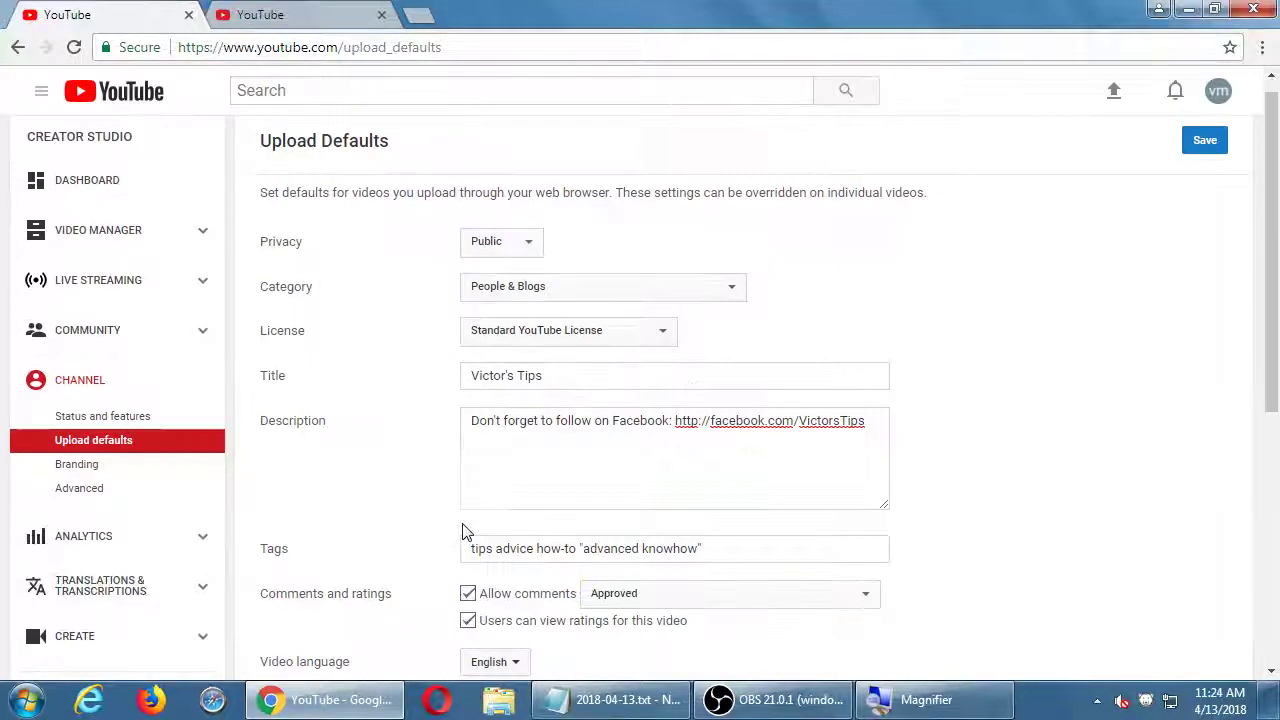
left_click(1198, 146)
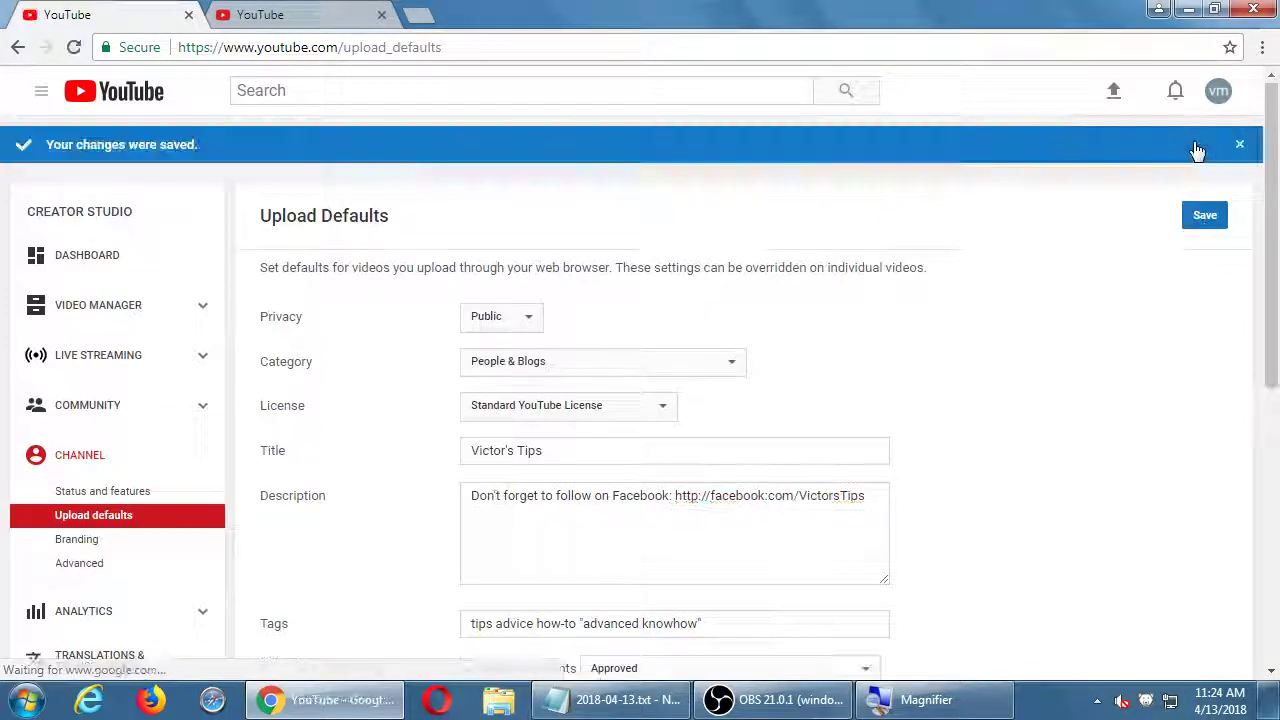
Open the channel's Branding settings and view the watermark upload requirements
scroll(350, 405, "down", 2)
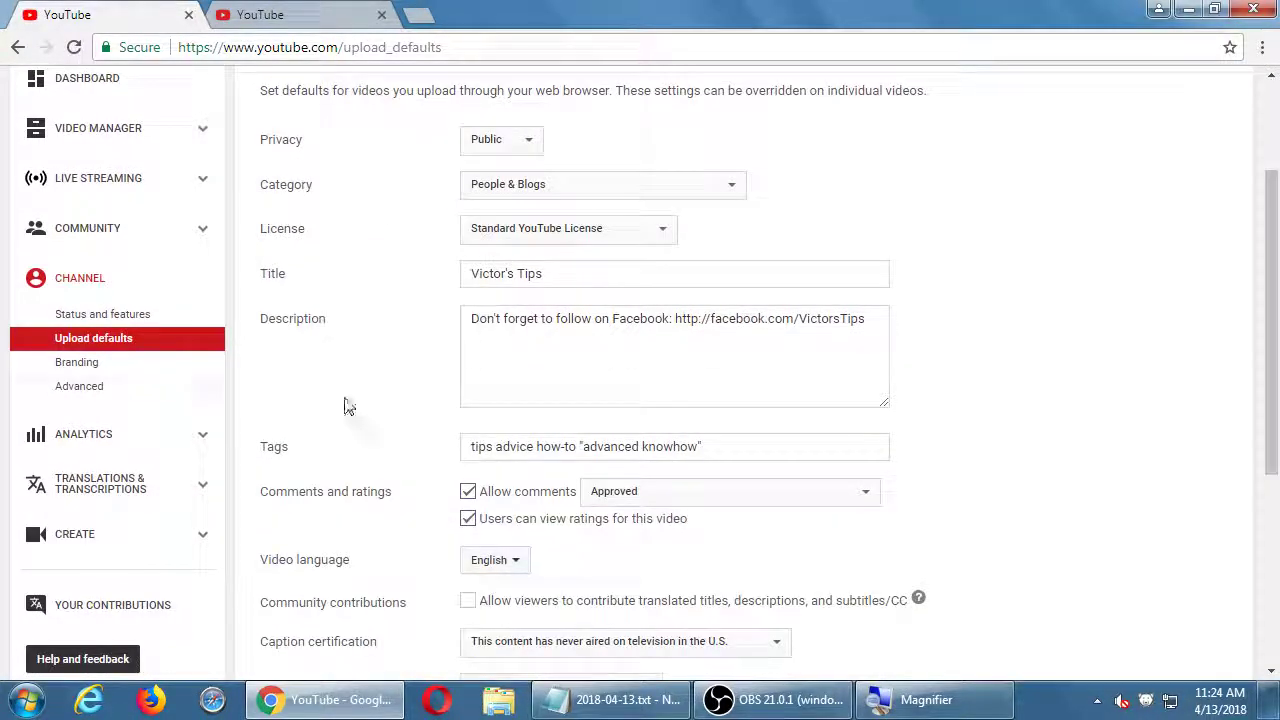
left_click(97, 372)
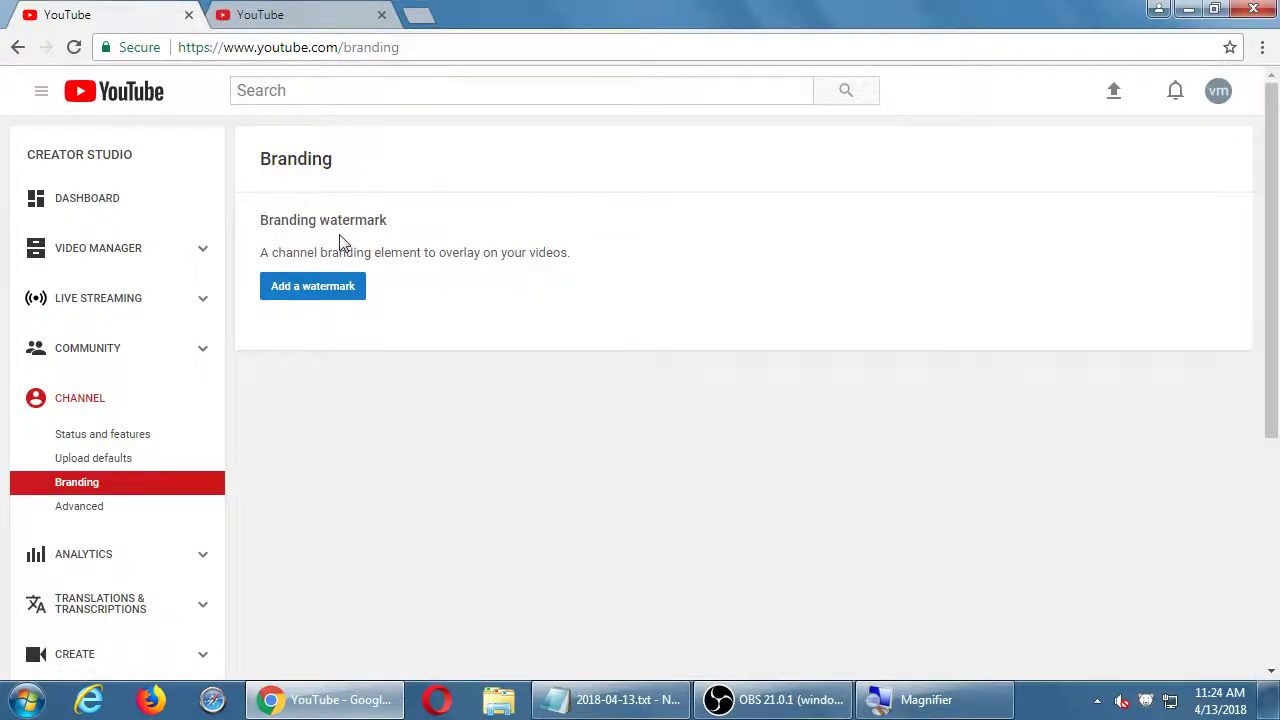
left_click(351, 292)
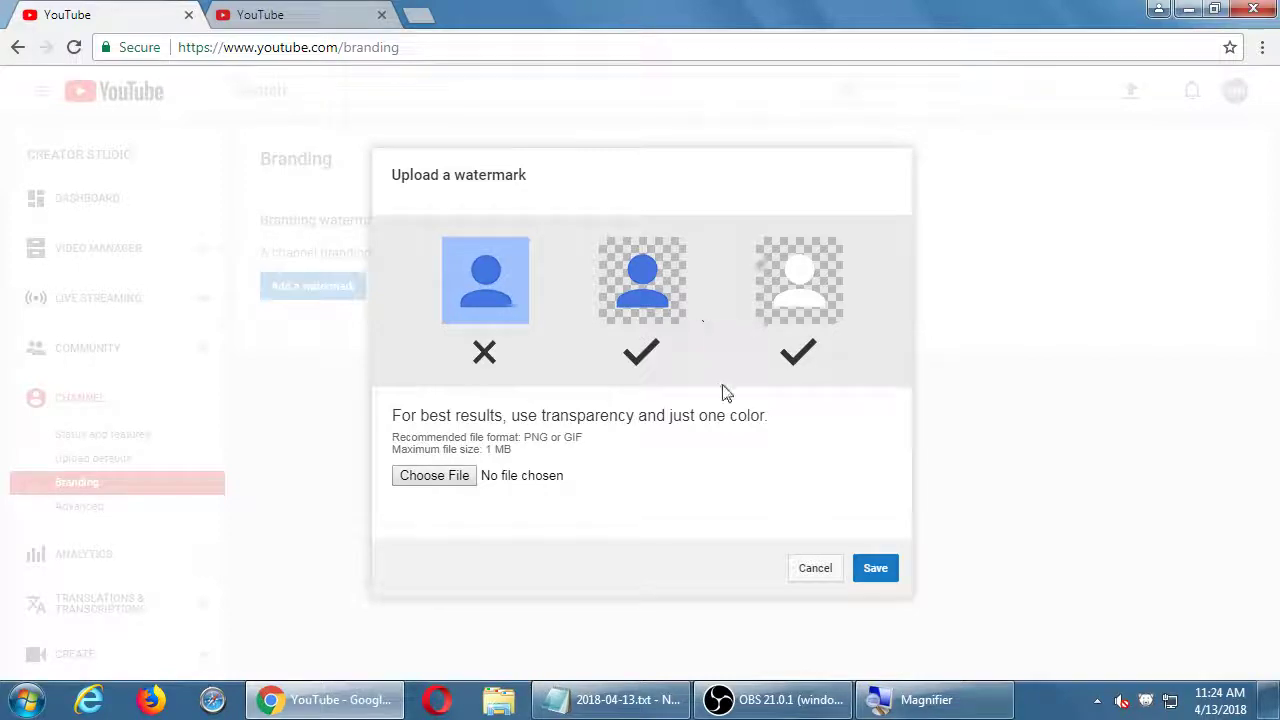
Open the video "Hawkeye Disappoints the Avengers - SNL" in the other YouTube tab, mute it and look at its channel icon
left_click(340, 16)
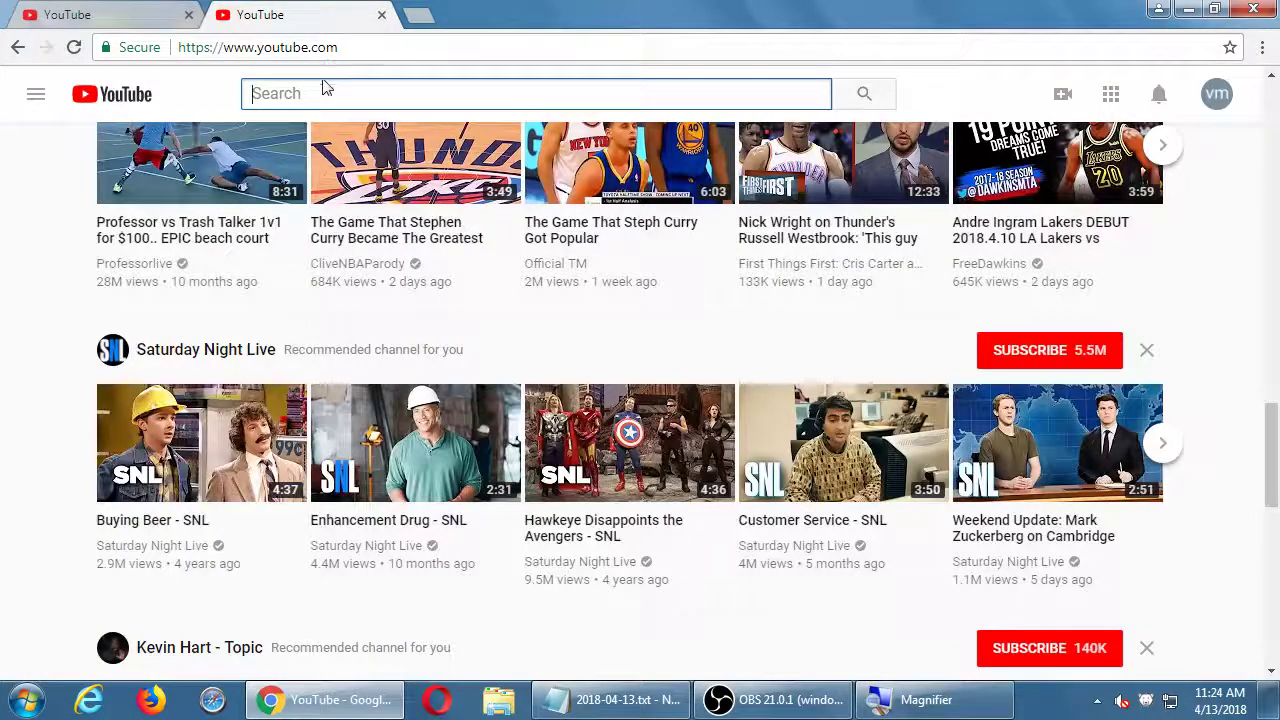
left_click(658, 428)
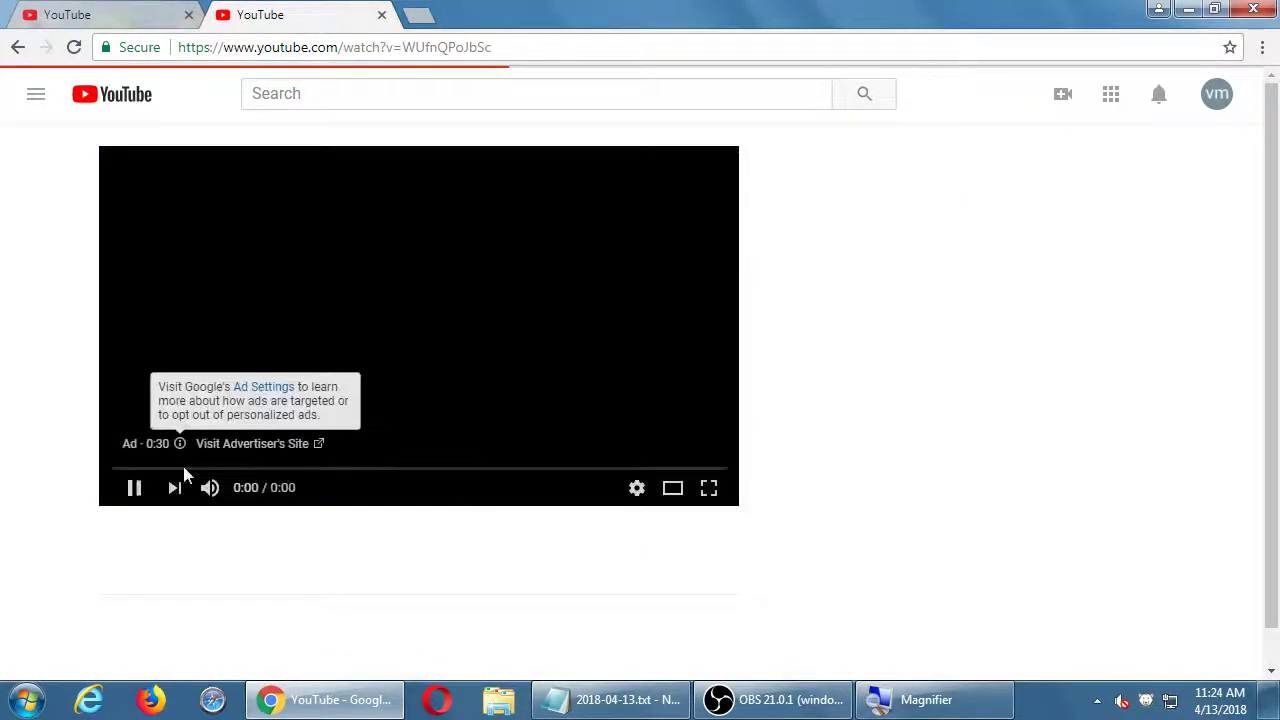
left_click(209, 492)
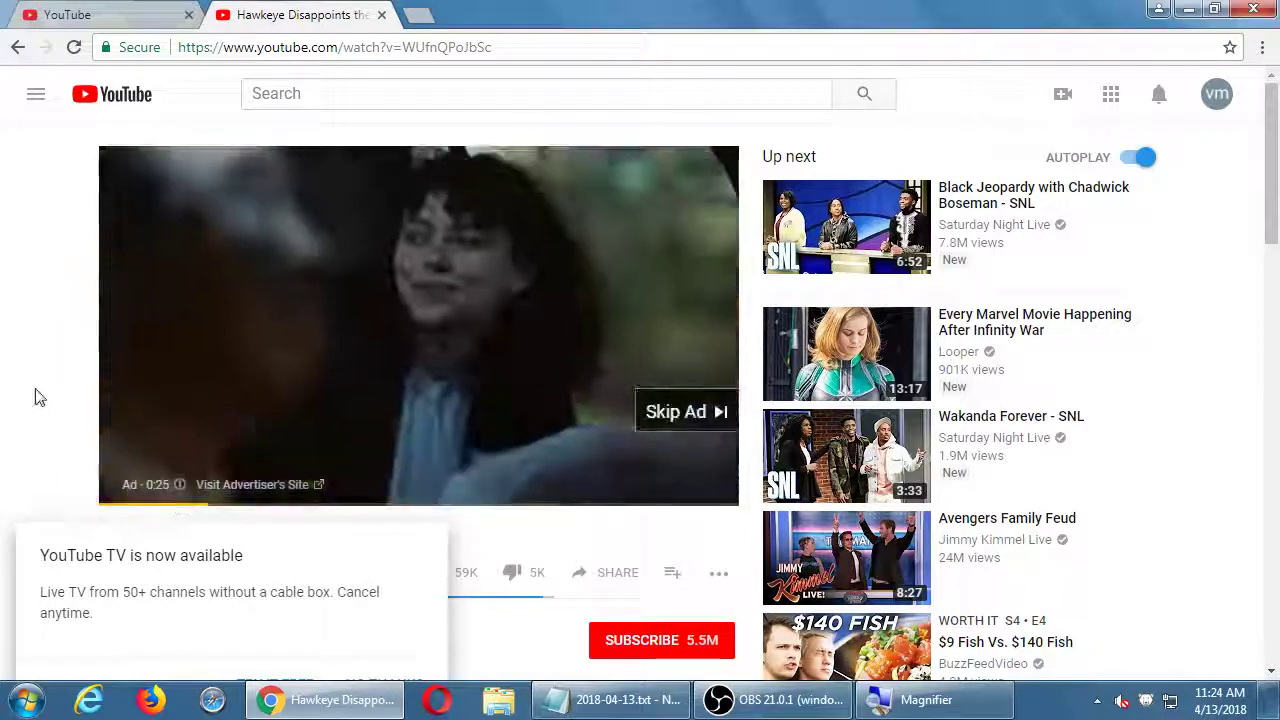
scroll(86, 449, "down", 2)
scroll(84, 453, "down", 3)
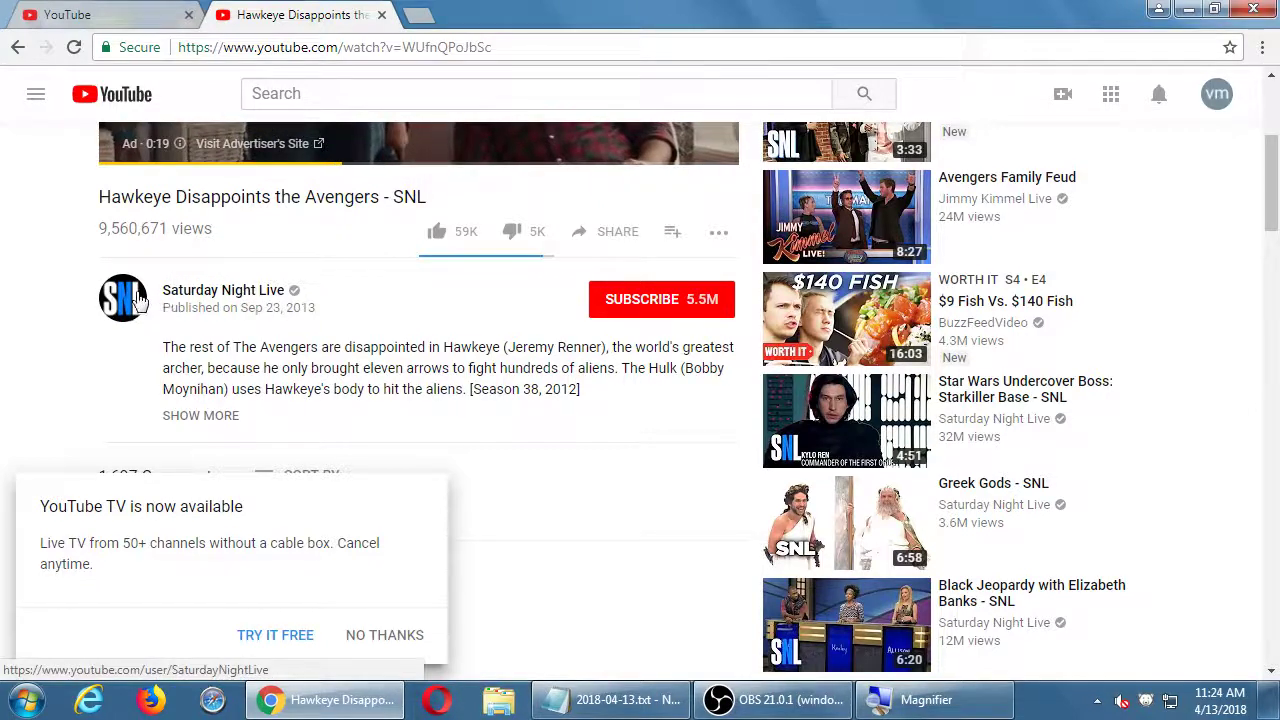
scroll(86, 289, "up", 3)
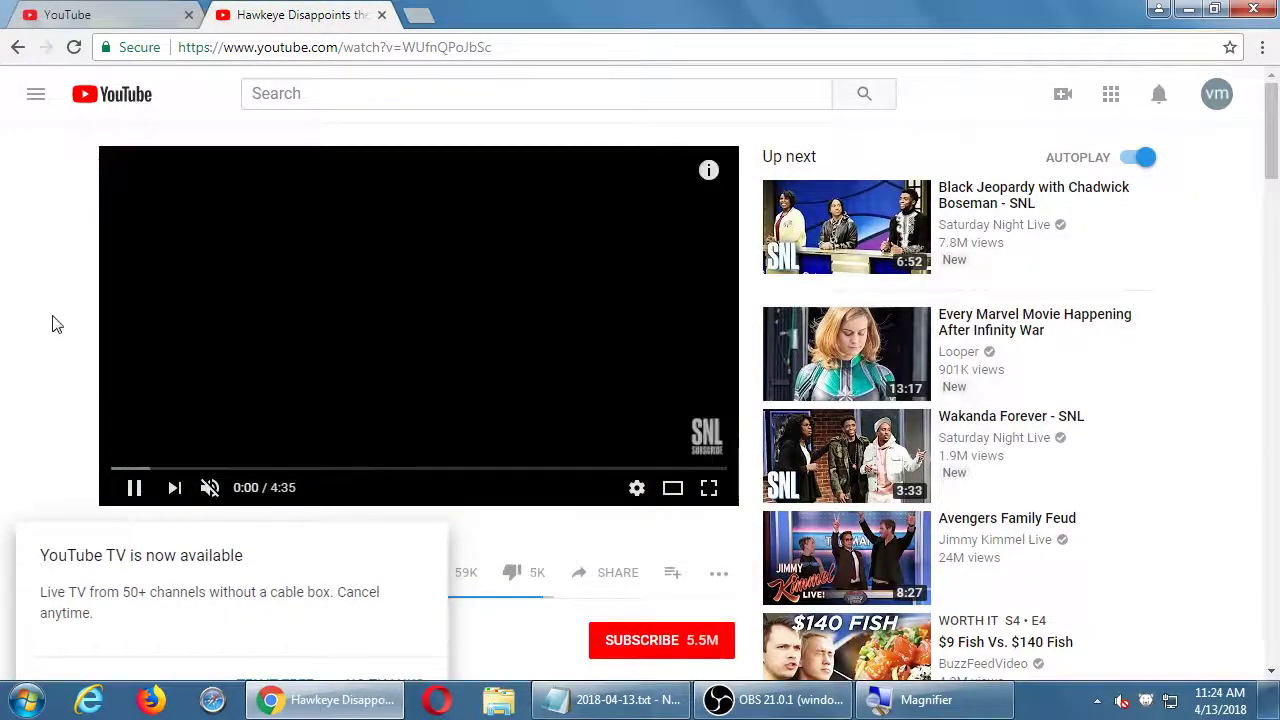
Examine the SNL watermark while skipping ahead in the video, and pause playback at 1:31
mouse_move(713, 453)
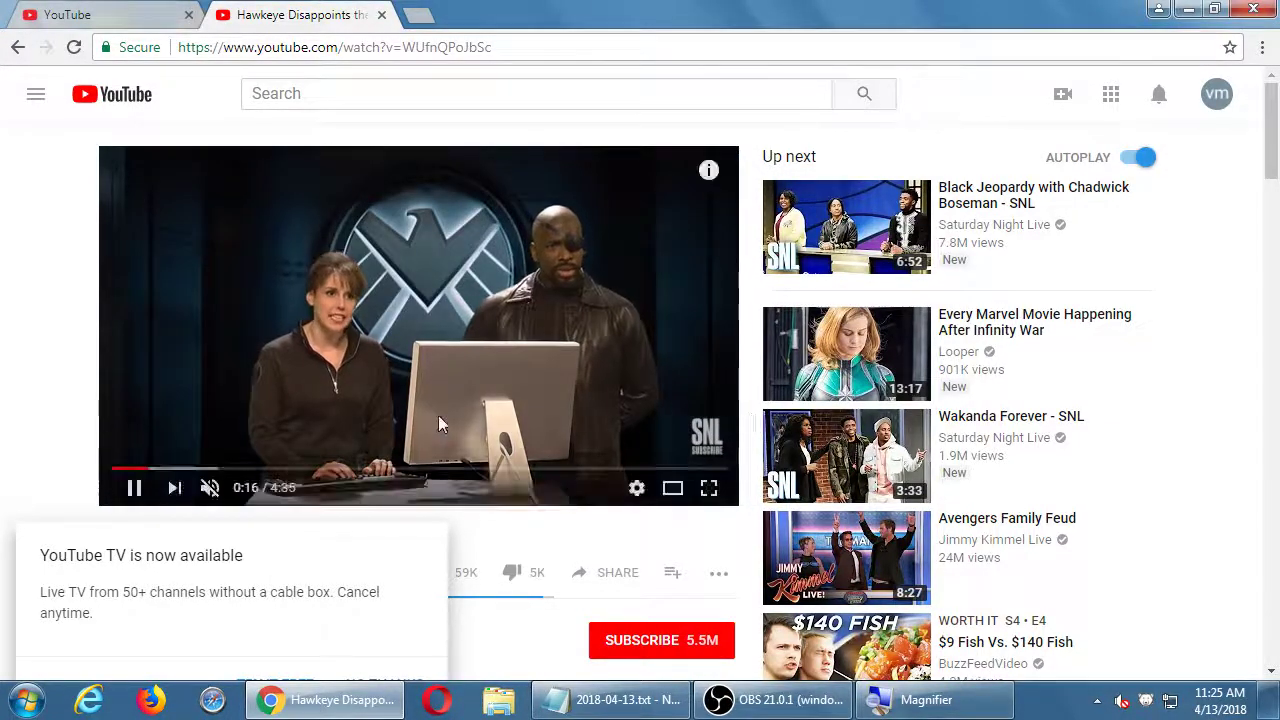
left_click(200, 470)
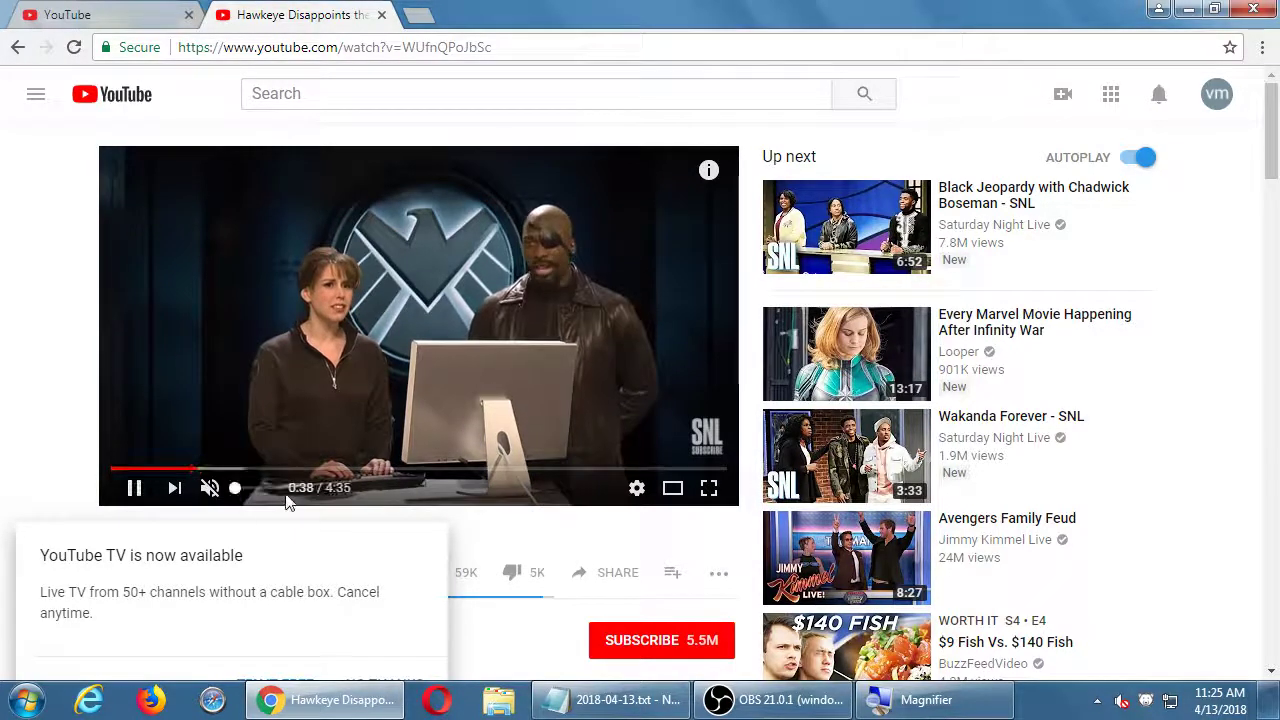
left_click(305, 470)
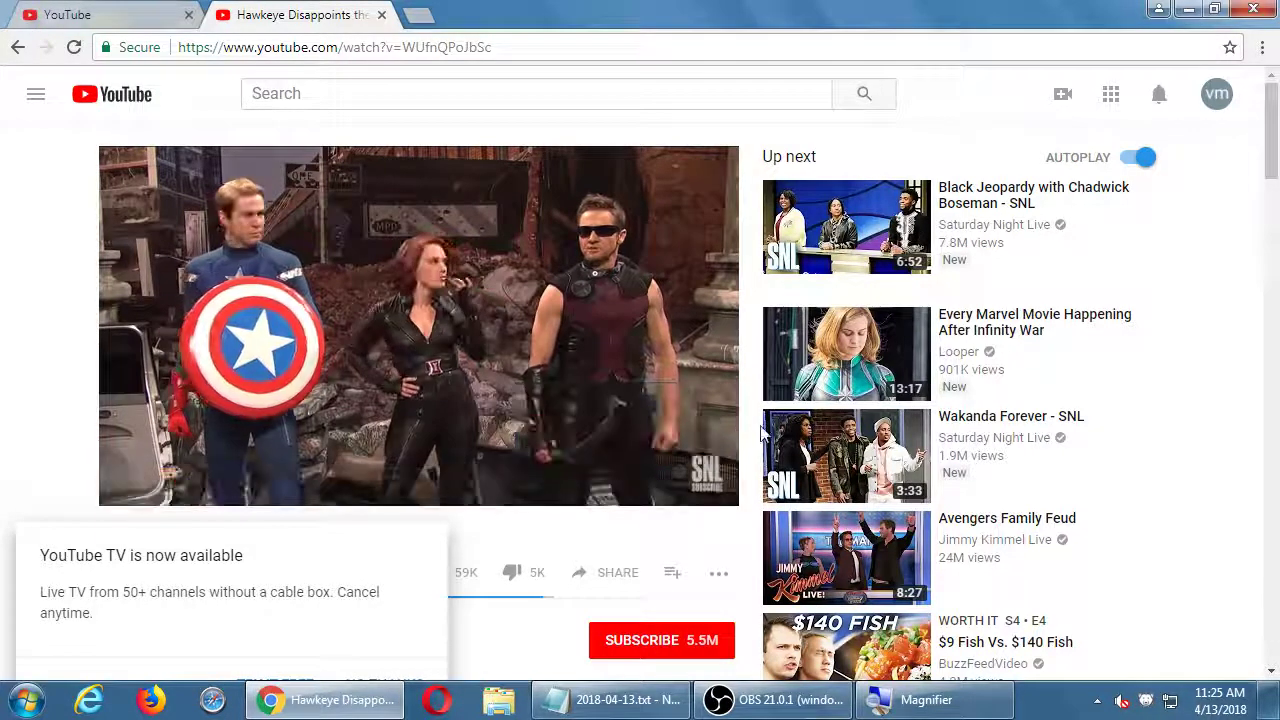
key("space")
Return to the channel's Branding page and cancel the watermark upload
left_click(140, 12)
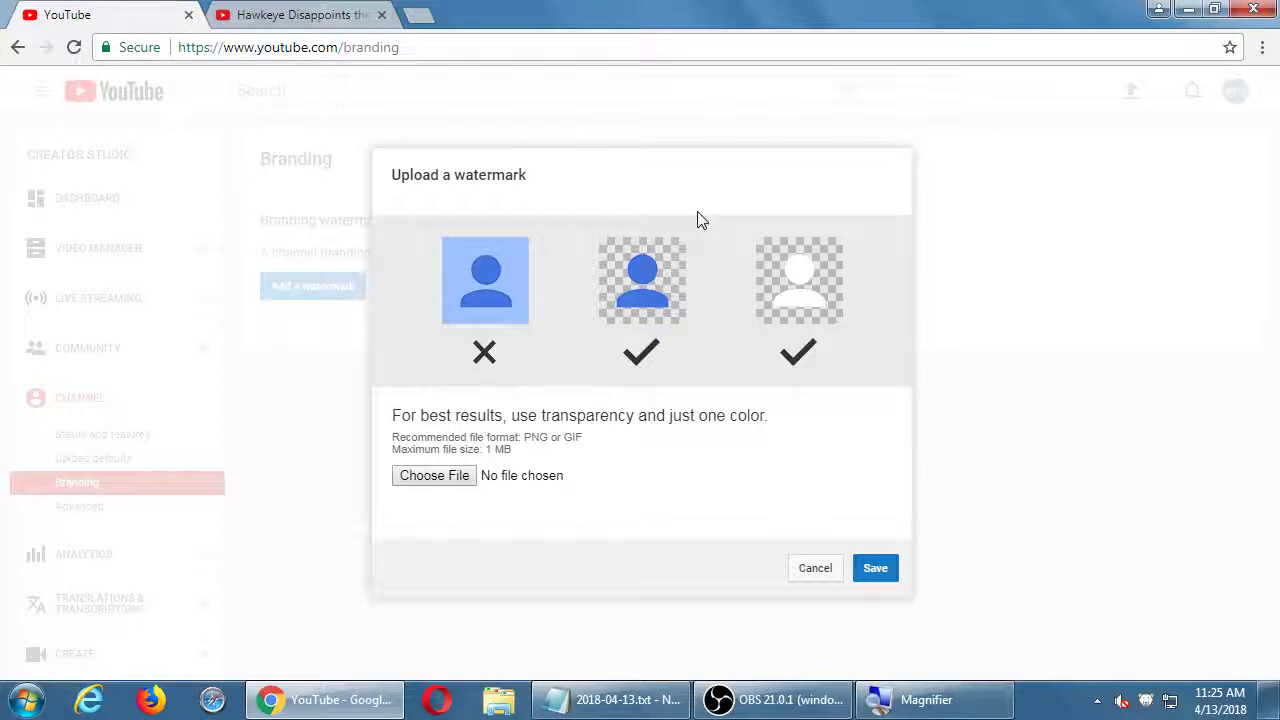
left_click(814, 583)
Play the suggested video "Every Marvel Movie Happening After Infinity War", examine its subscribe watermark and pause it
left_click(305, 12)
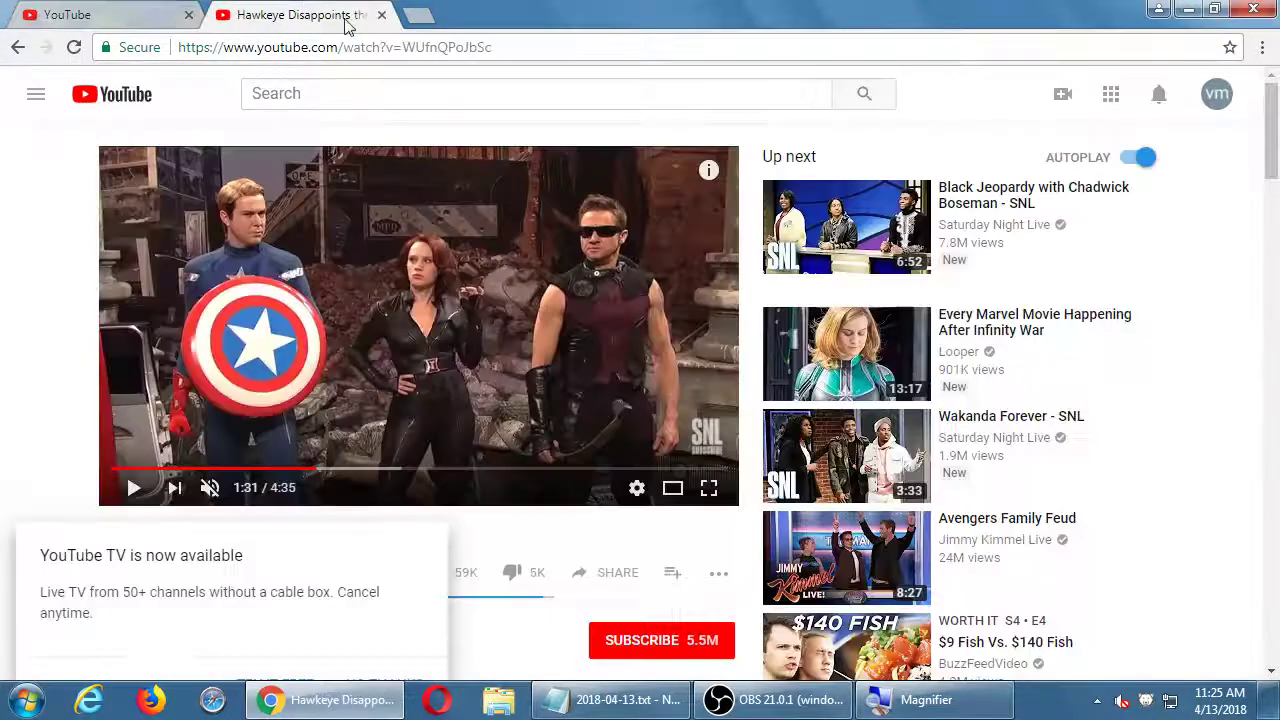
left_click(985, 322)
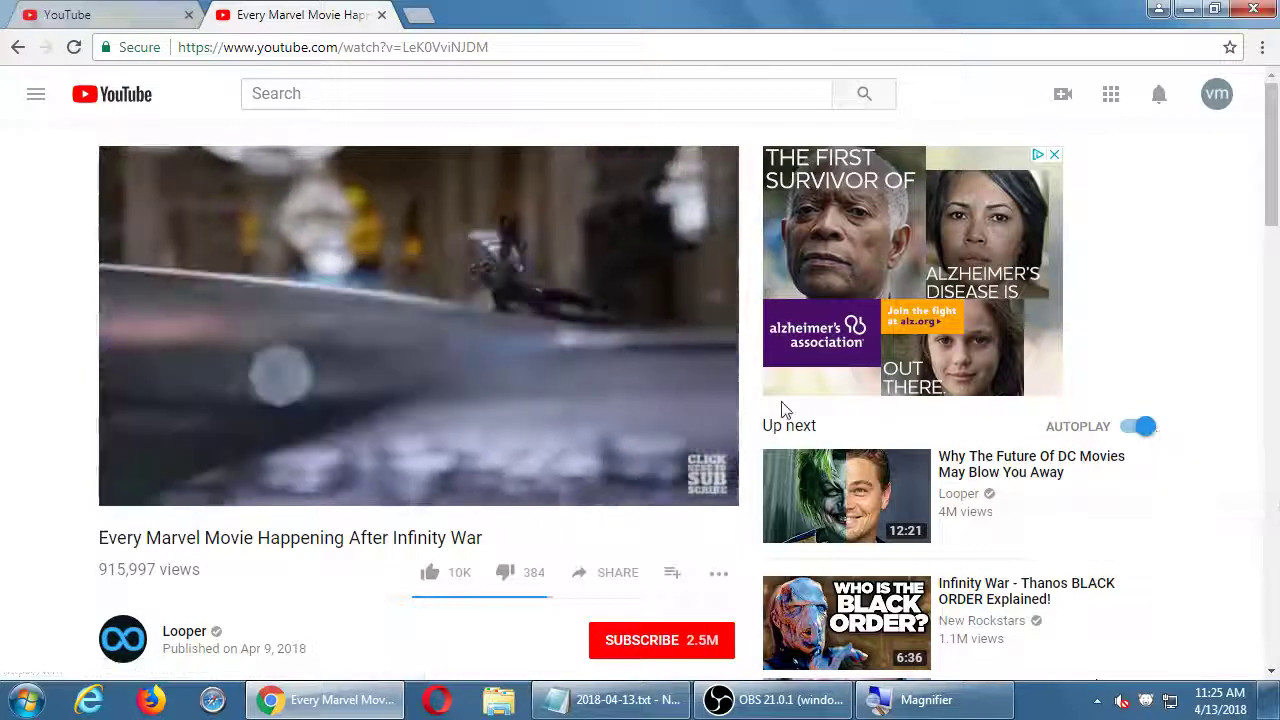
left_click(540, 284)
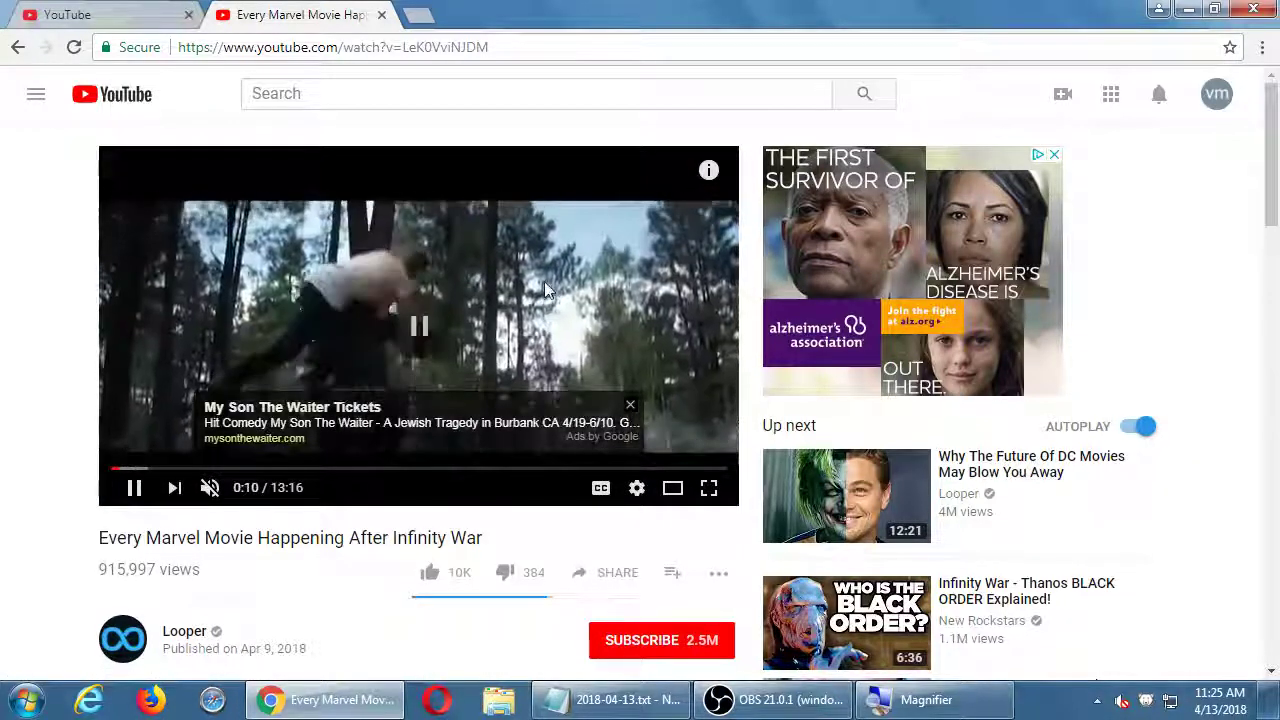
Return to Creator Studio, open the channel's Advanced settings and review the account, advertisement, AdWords, recommendation and subscriber count options
left_click(142, 24)
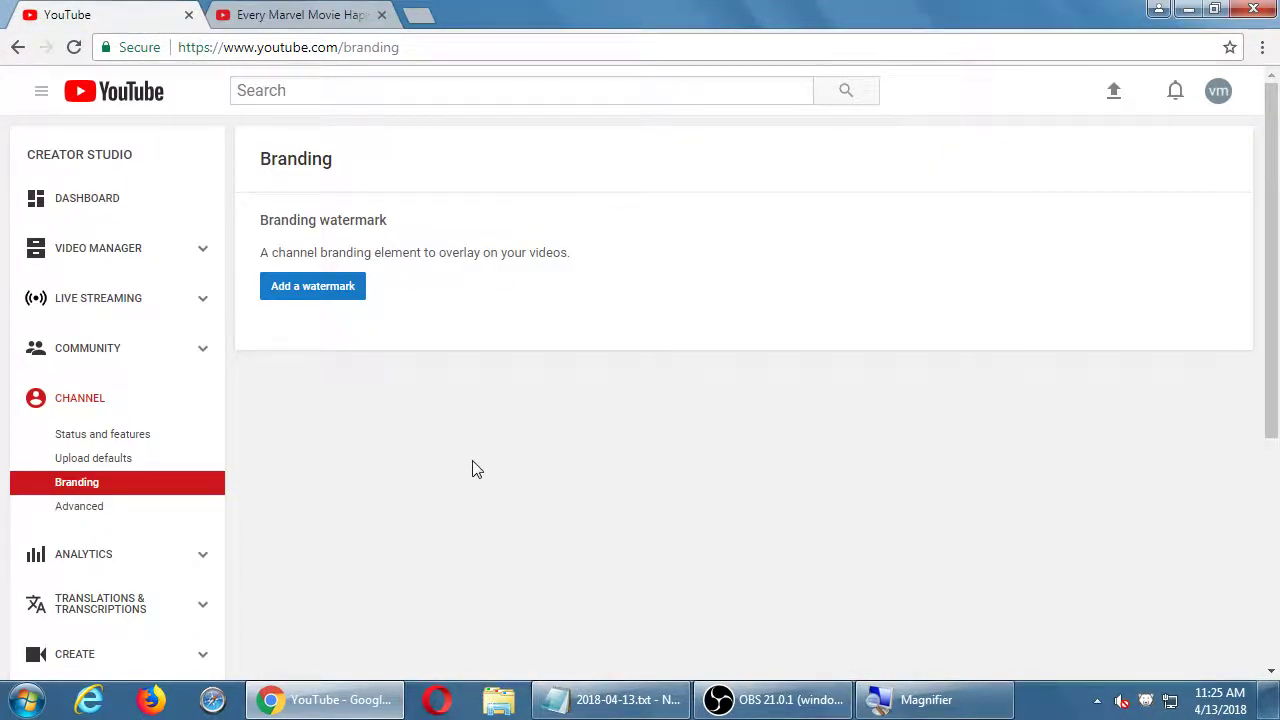
left_click(99, 507)
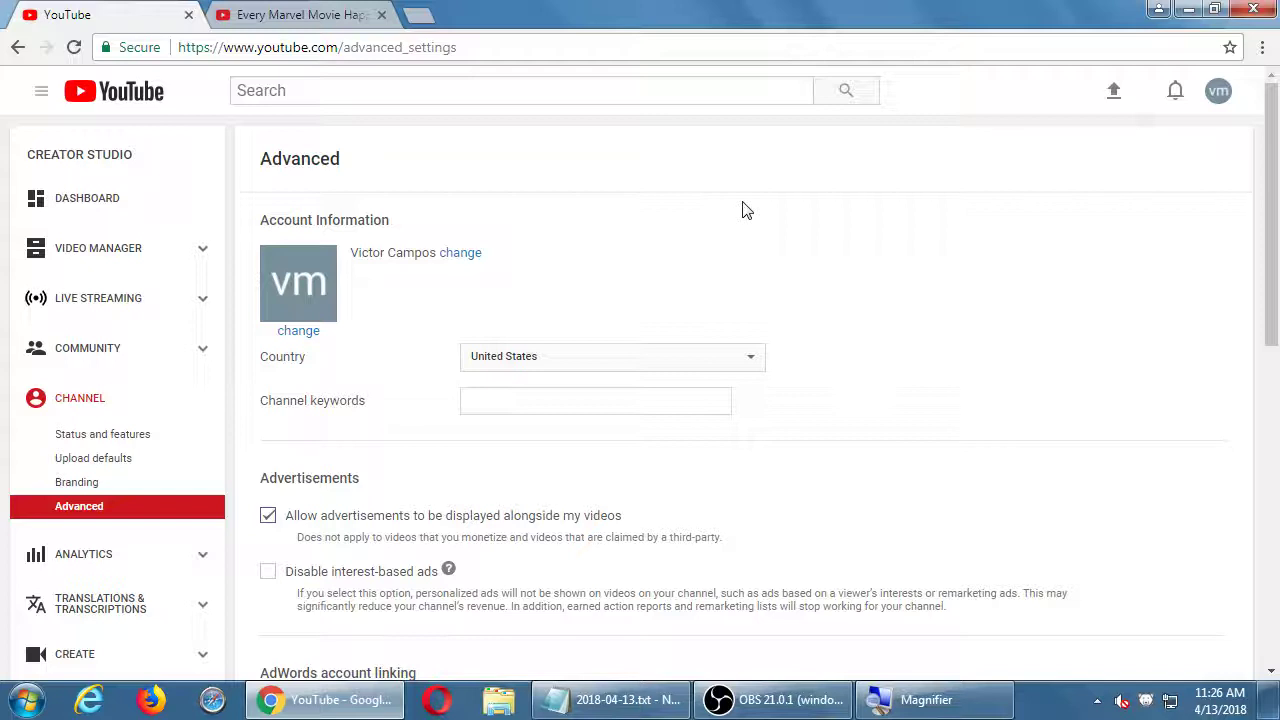
scroll(743, 210, "down", 3)
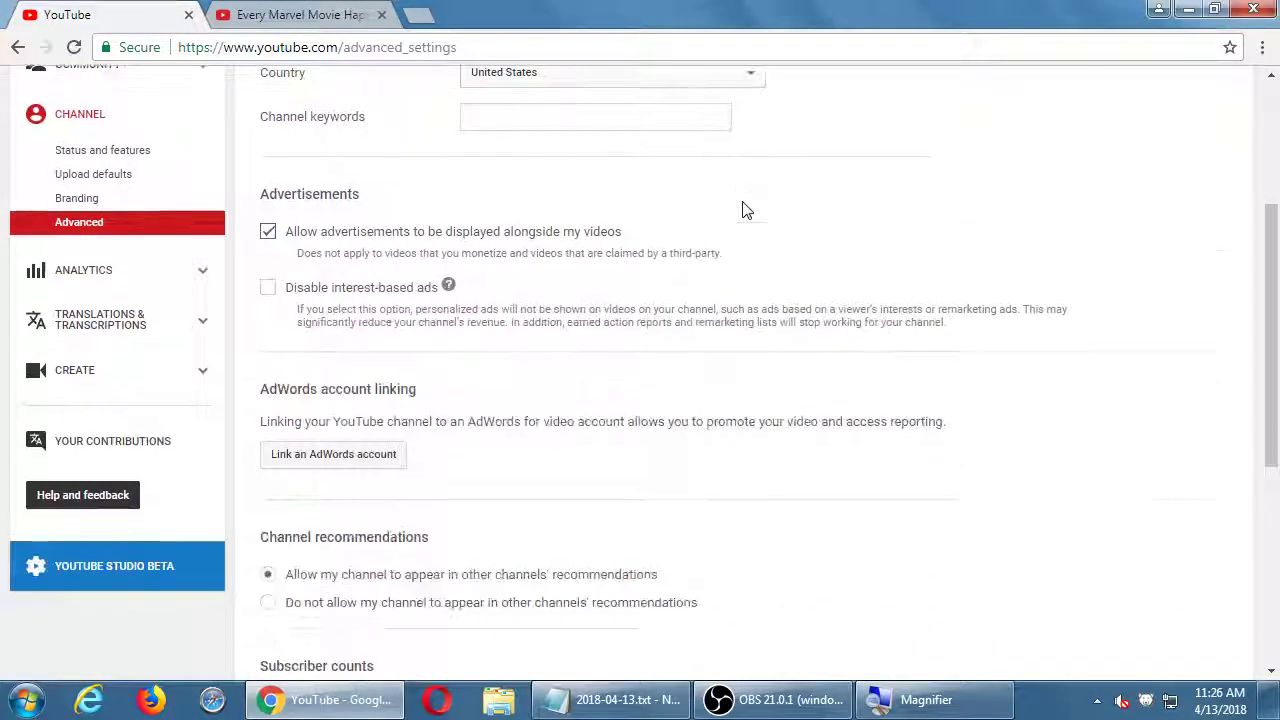
scroll(743, 210, "down", 5)
scroll(743, 210, "up", 6)
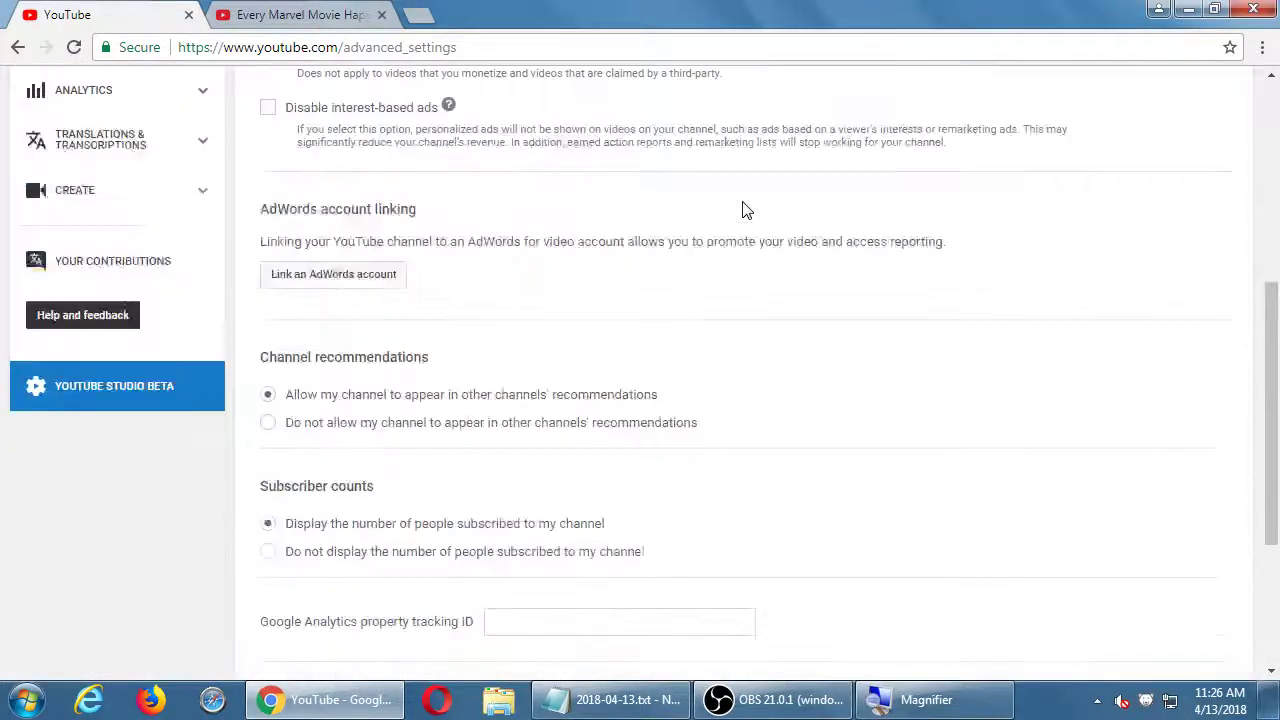
scroll(743, 210, "up", 2)
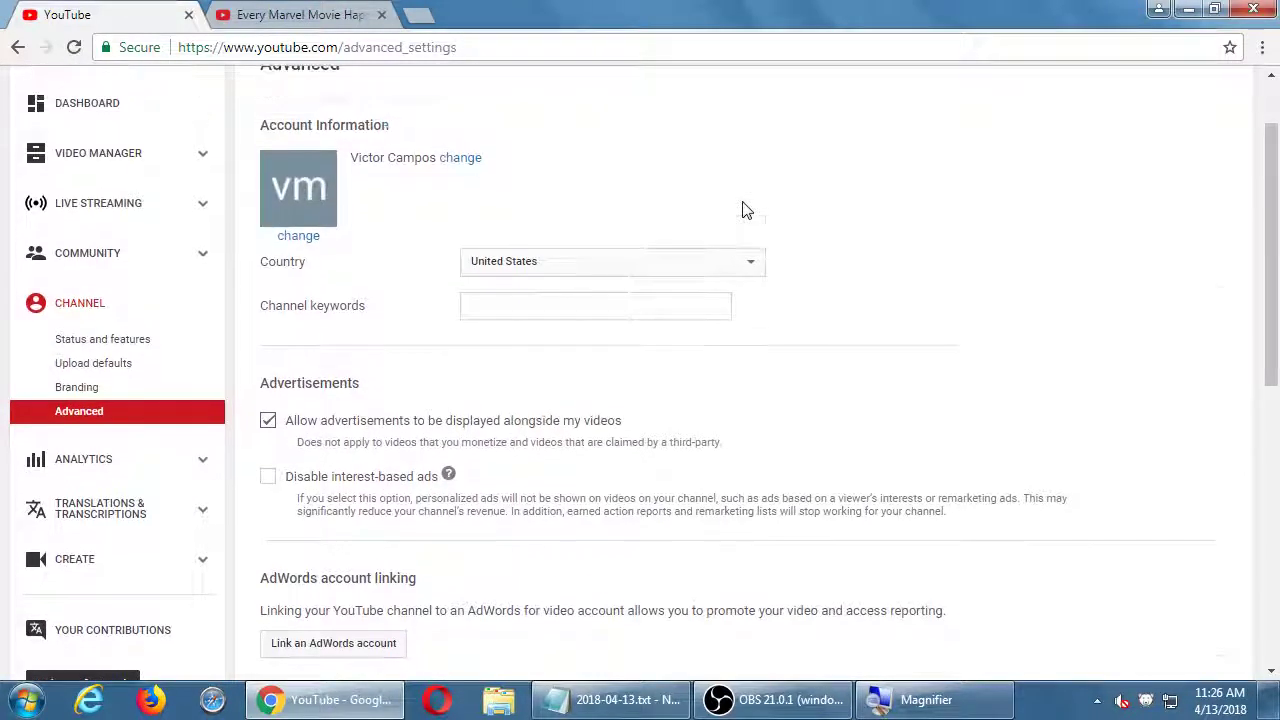
scroll(727, 240, "down", 2)
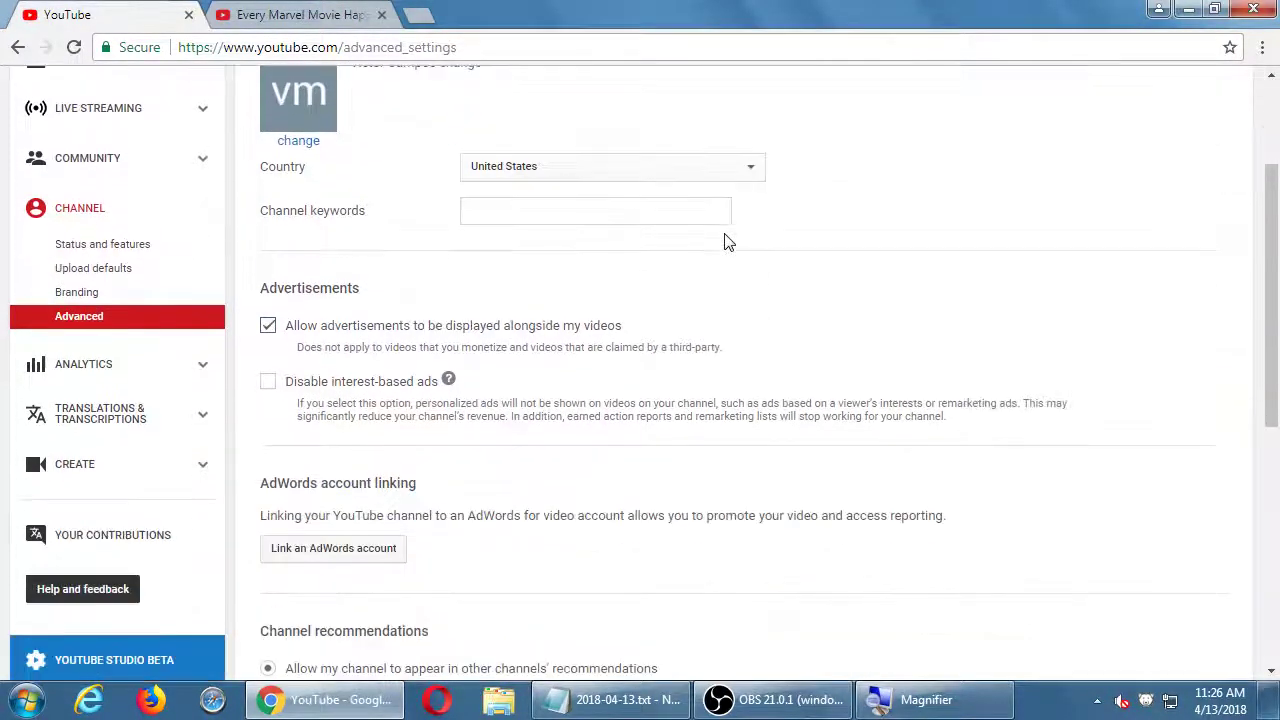
scroll(730, 238, "down", 3)
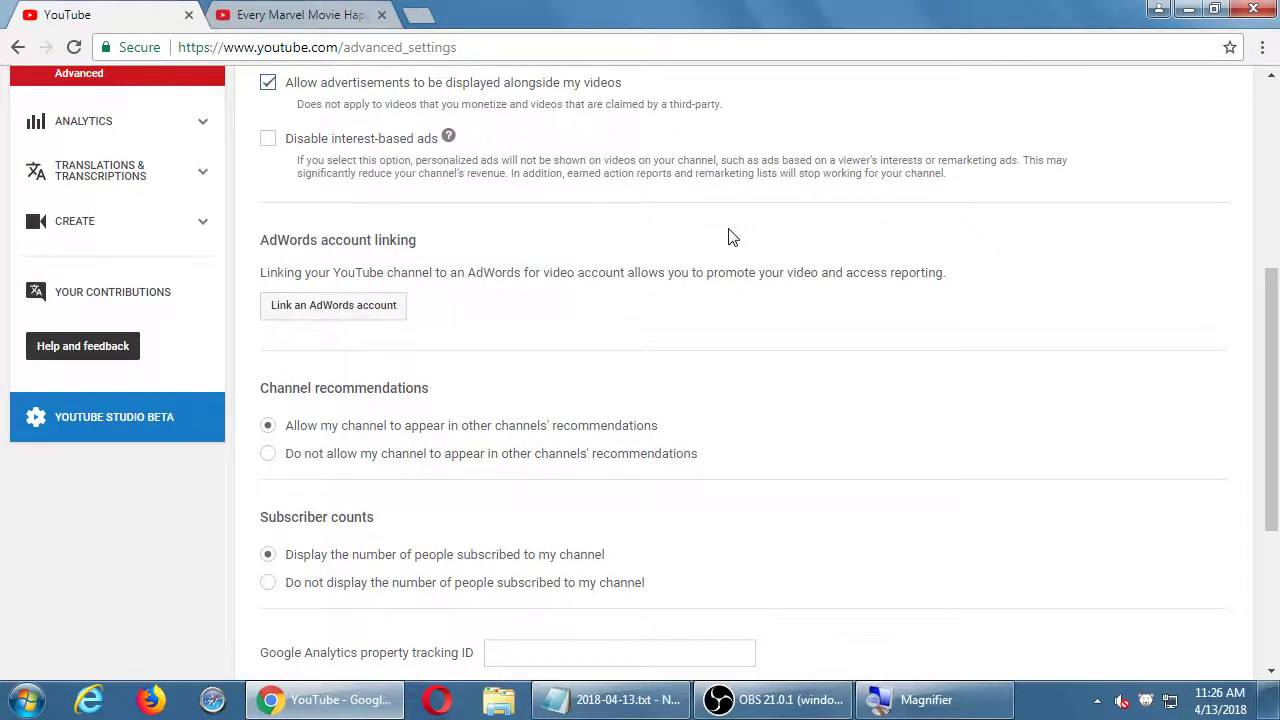
scroll(728, 236, "down", 3)
scroll(728, 236, "up", 8)
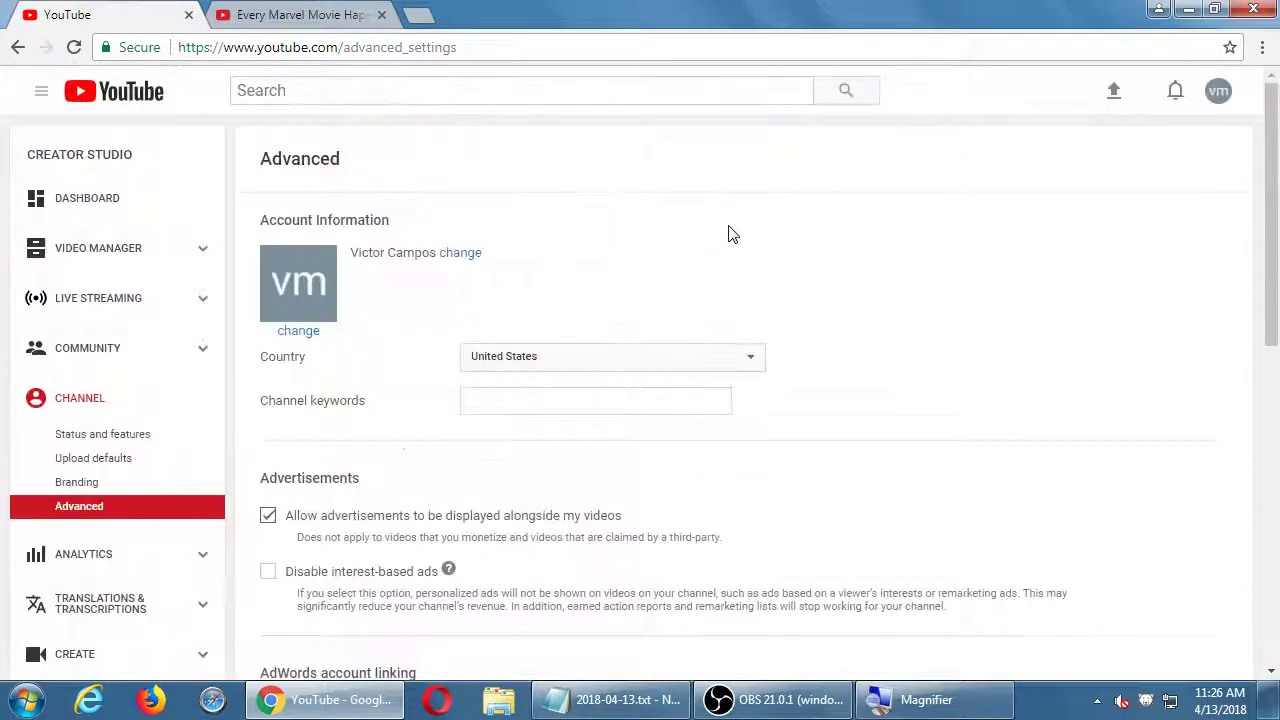
Open the channel's Analytics overview and look through the list of watch time and interaction reports
scroll(613, 234, "down", 2)
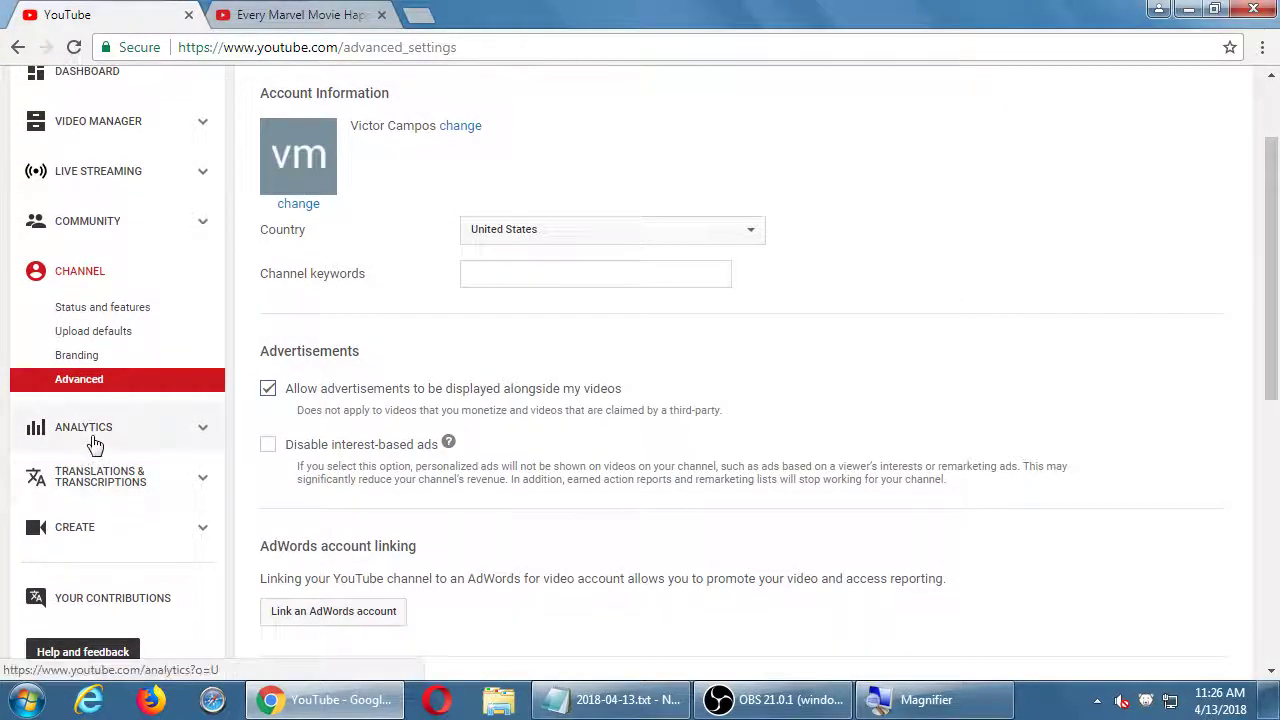
left_click(92, 437)
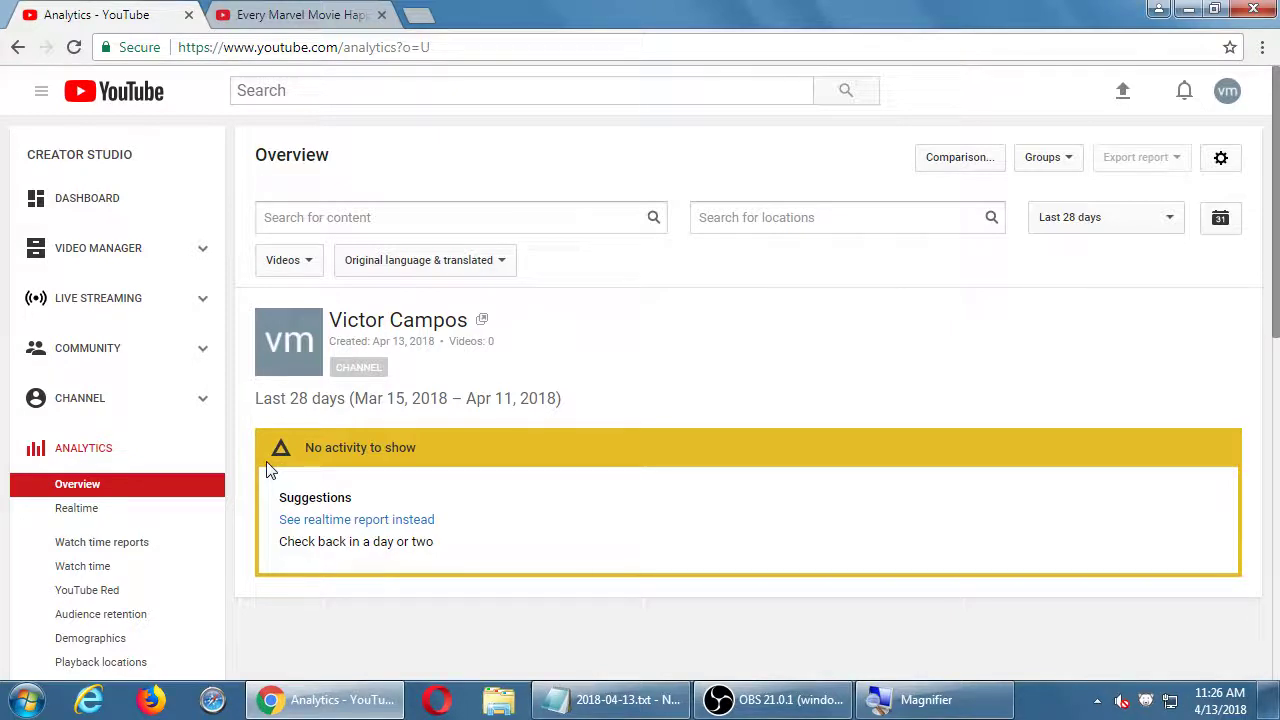
scroll(268, 470, "down", 3)
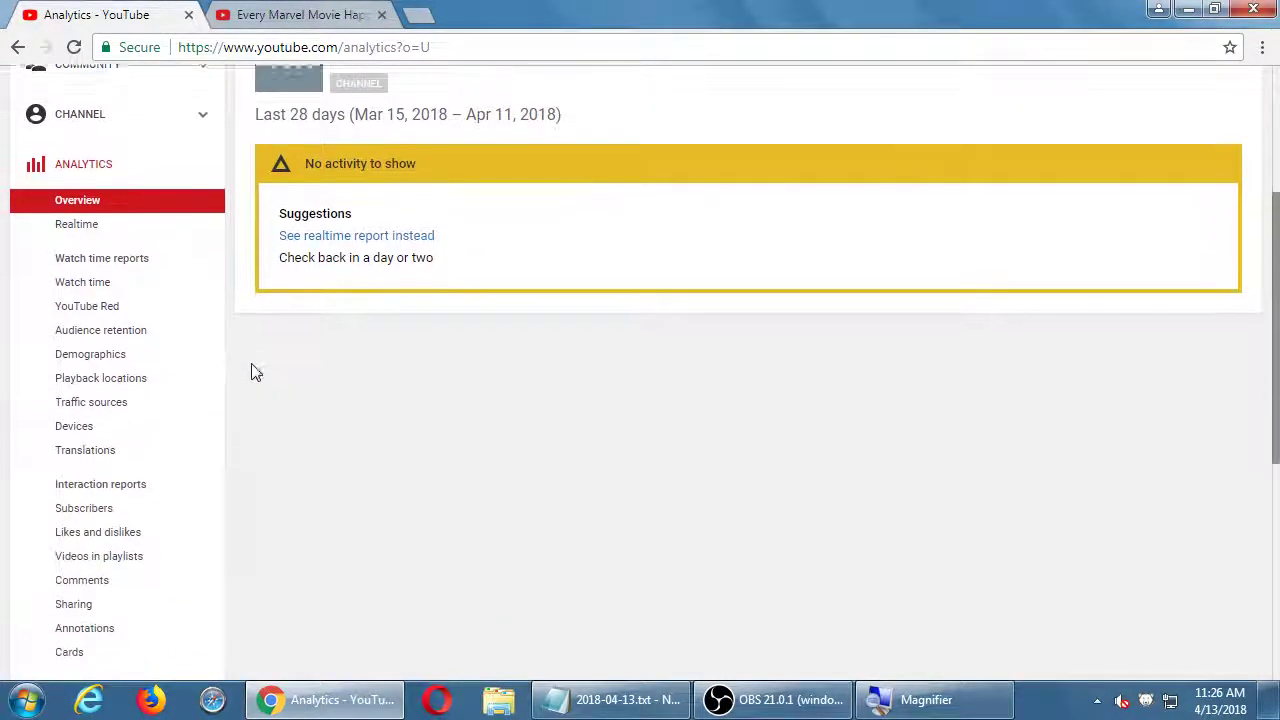
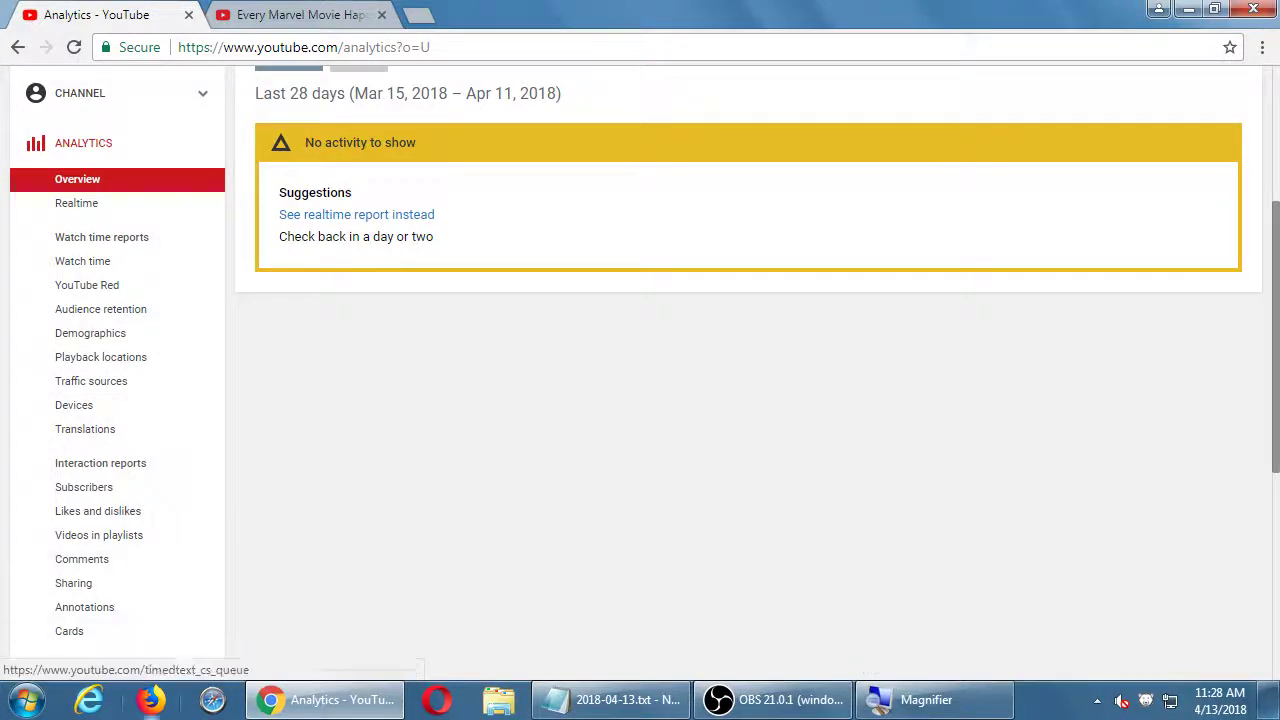
Switch to Firefox and open youtube.com
left_click(152, 700)
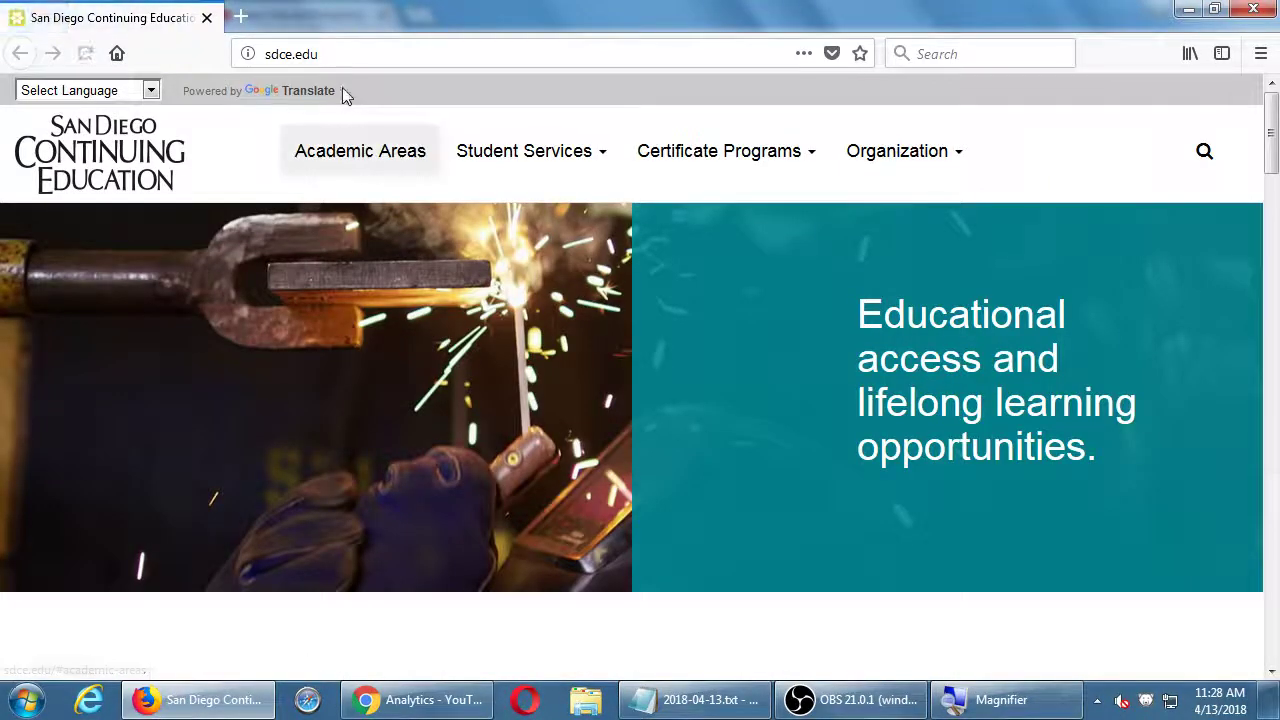
left_click(360, 52)
type("youtube.com")
key("Return")
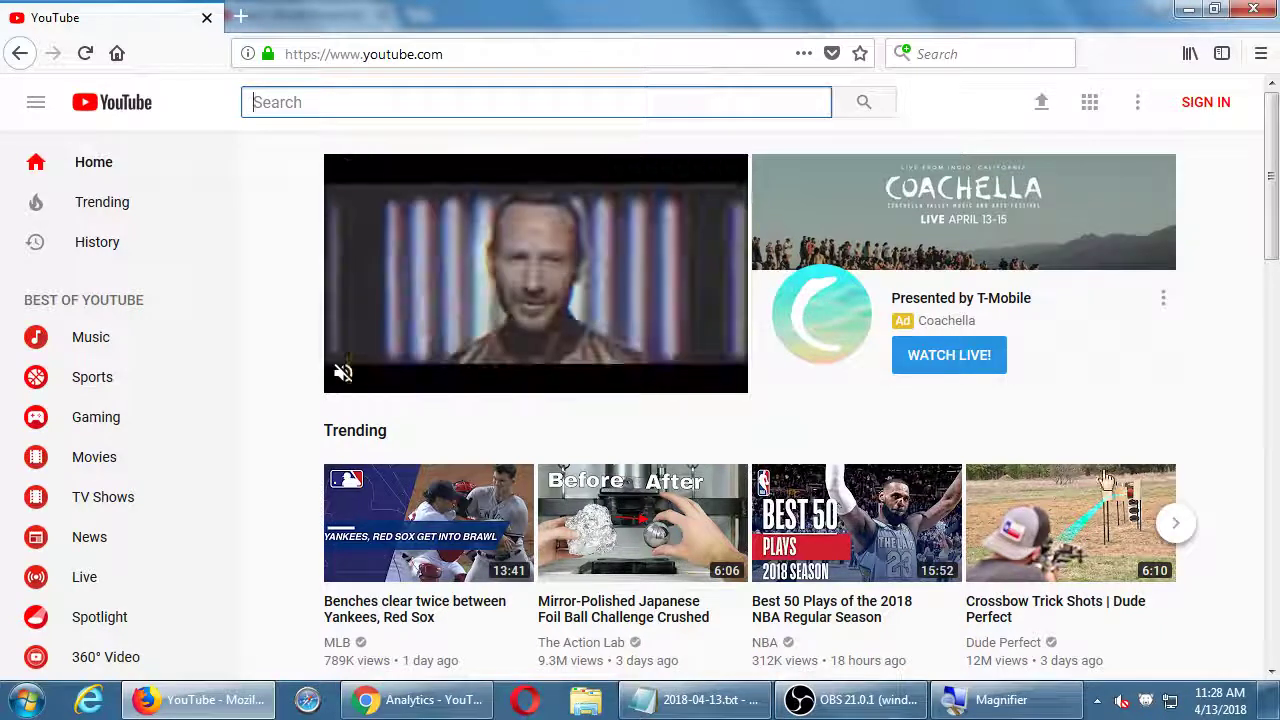
Play the trending video "Mirror-Polished Japanese Foil Ball Challenge Crushed in a Hydraulic Press" and skip ahead to about 3:39
left_click(641, 514)
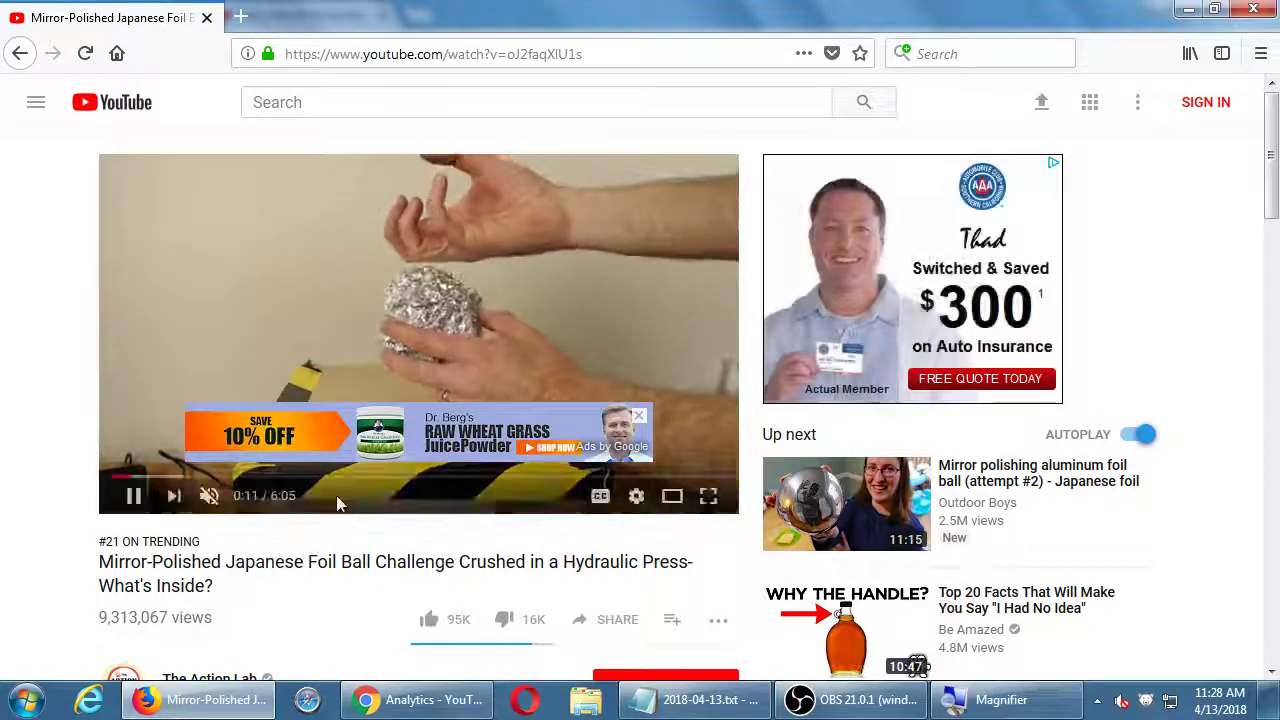
left_click(345, 478)
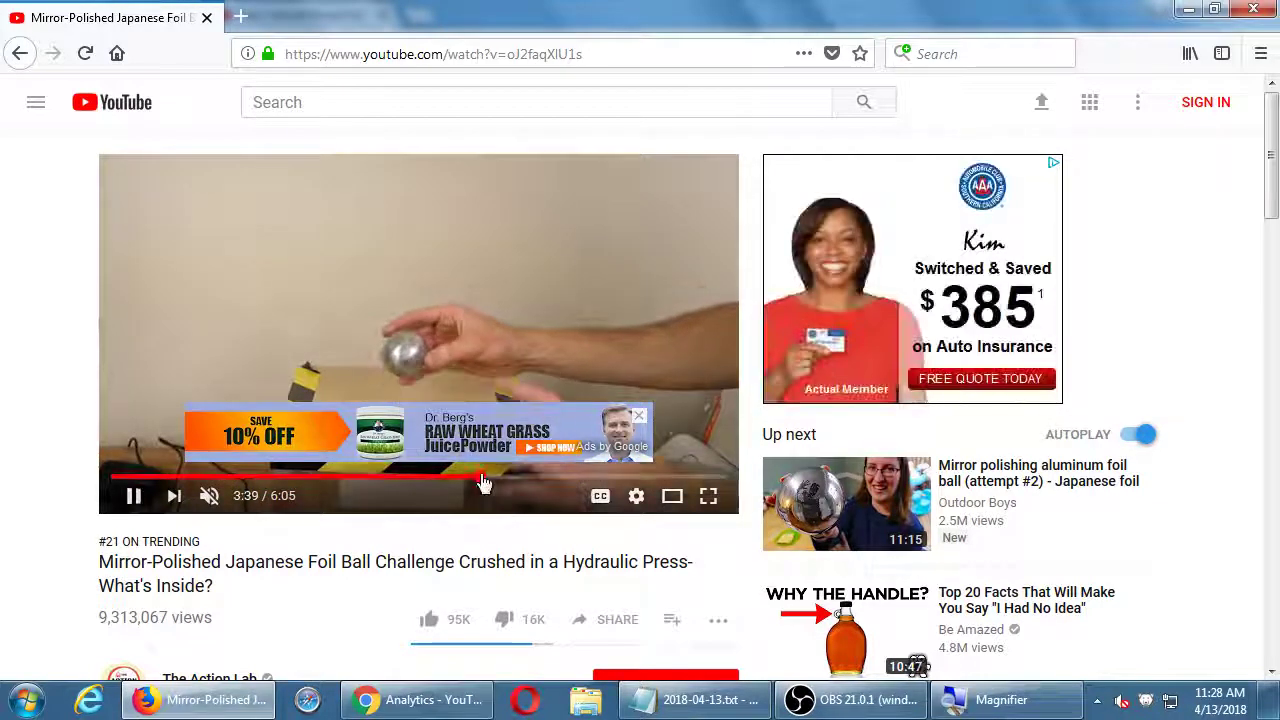
Skip ahead in the foil ball video to about 5:23 and pause it
left_click(482, 478)
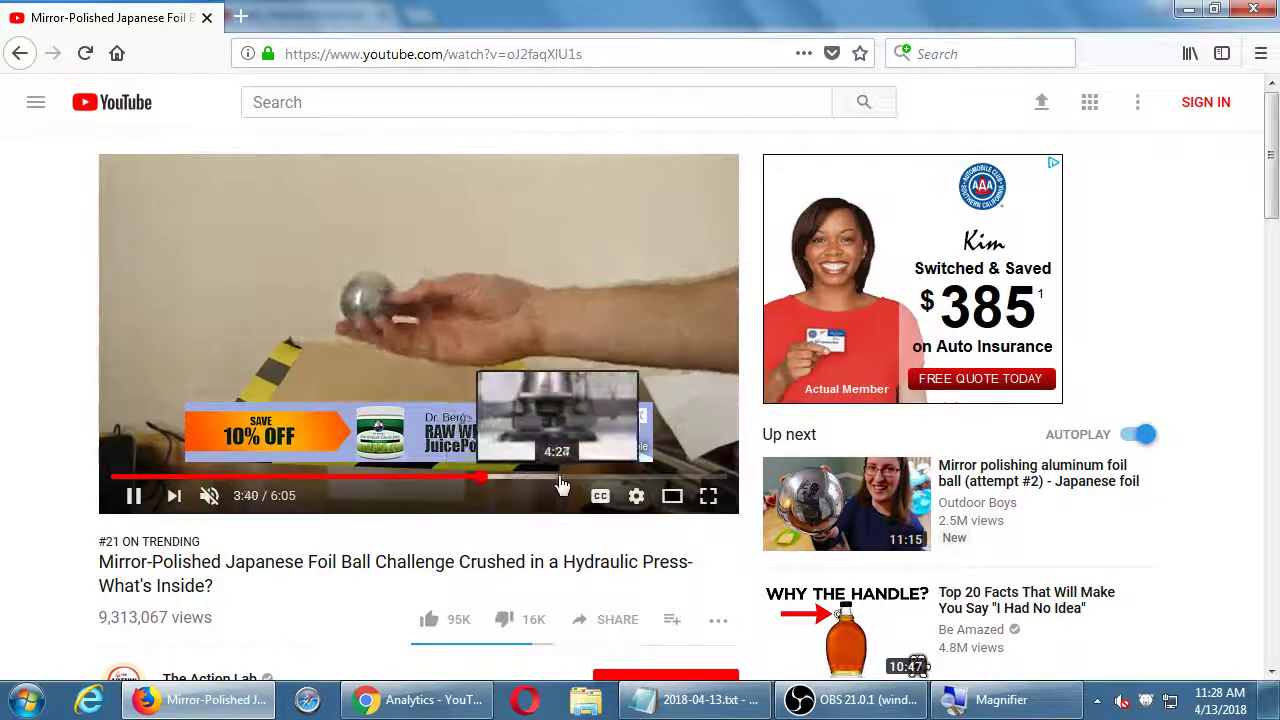
left_click(559, 478)
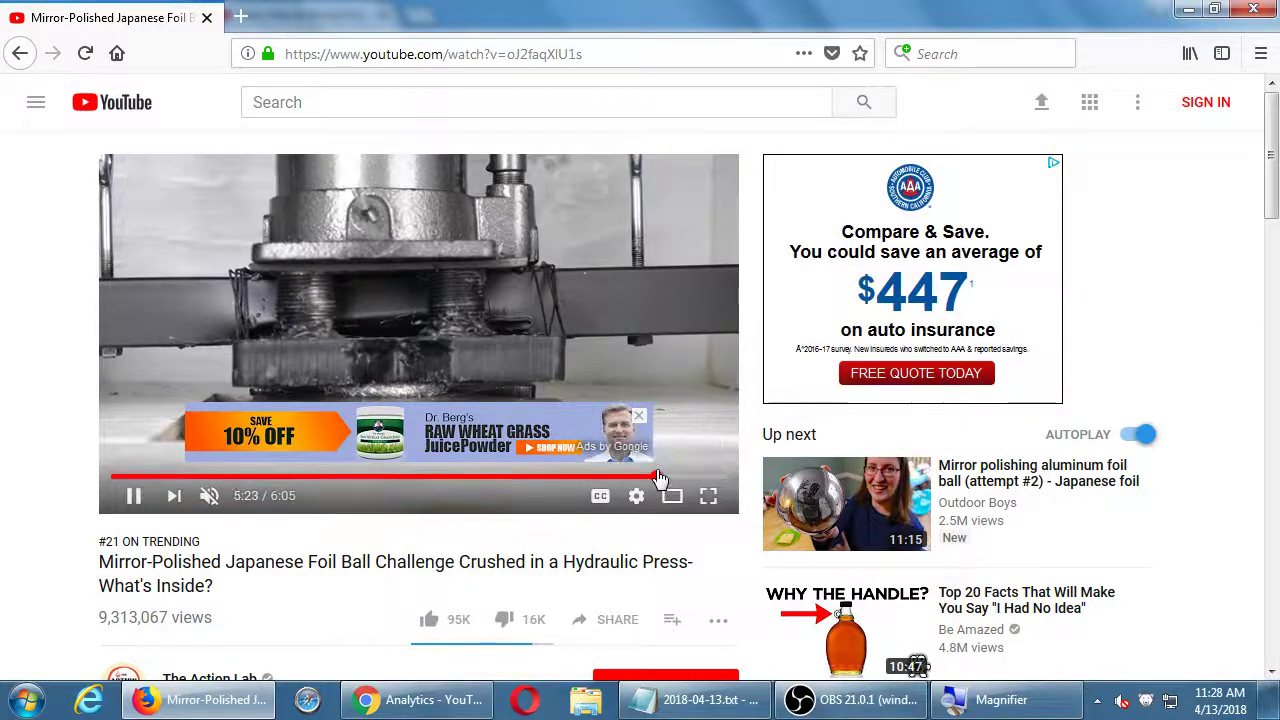
left_click(658, 478)
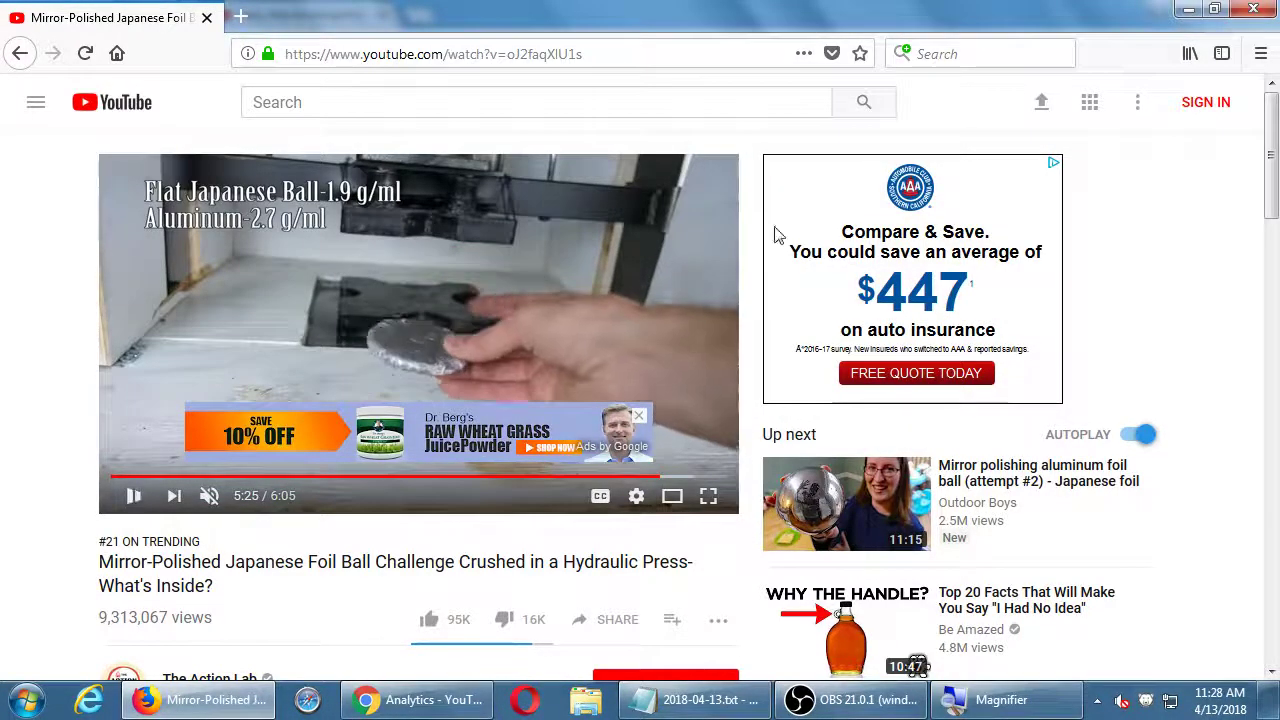
key("space")
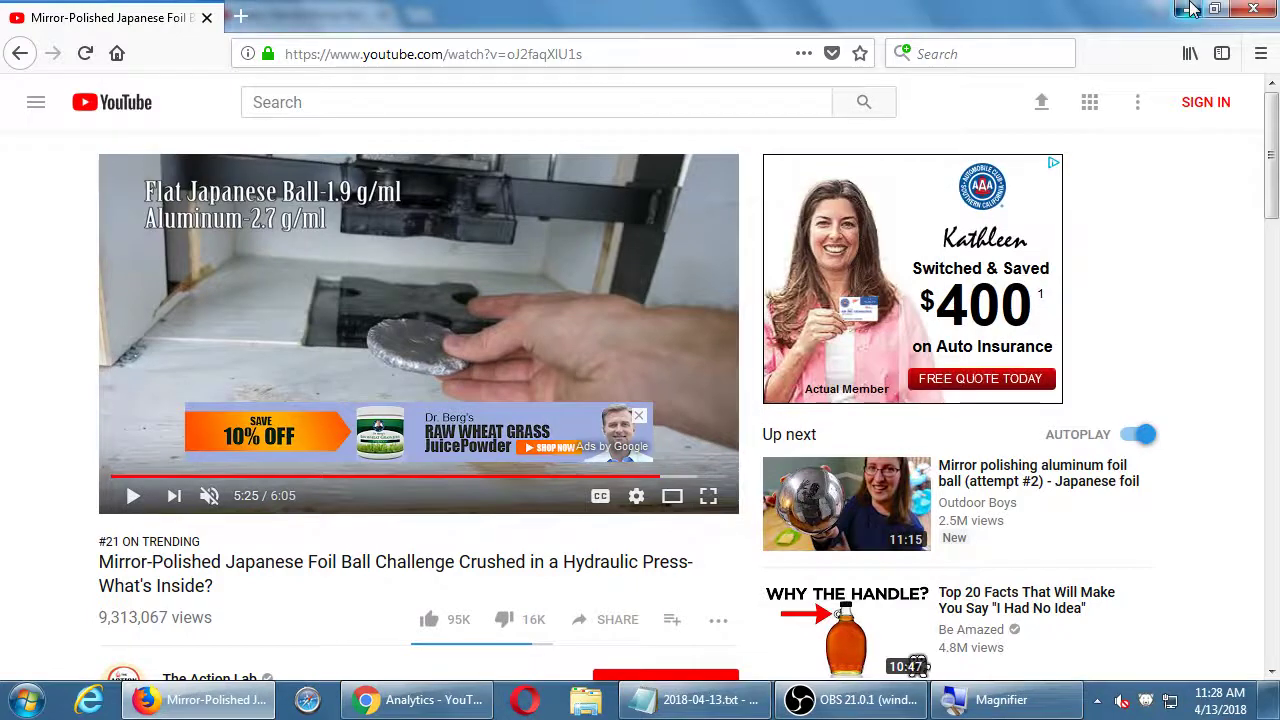
View the Analytics overview in Chrome, then return to Firefox and resume the foil ball video from an earlier point
left_click(1190, 9)
scroll(724, 446, "up", 3)
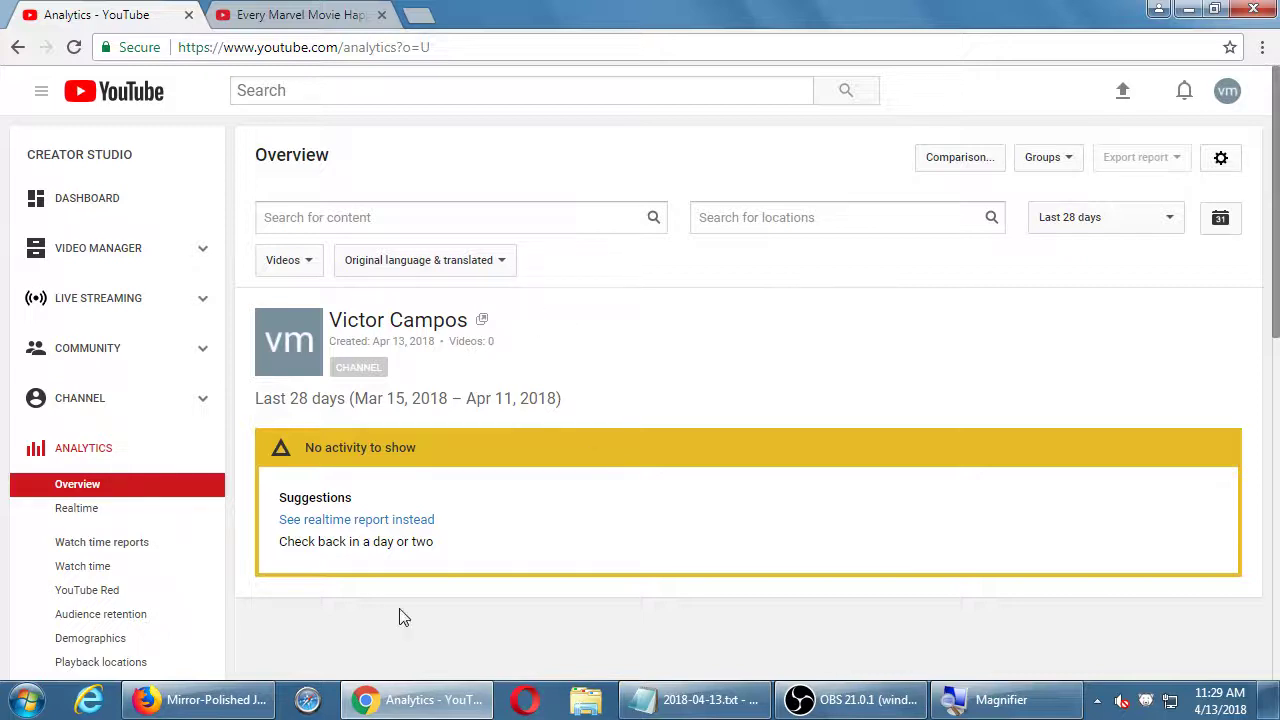
left_click(190, 700)
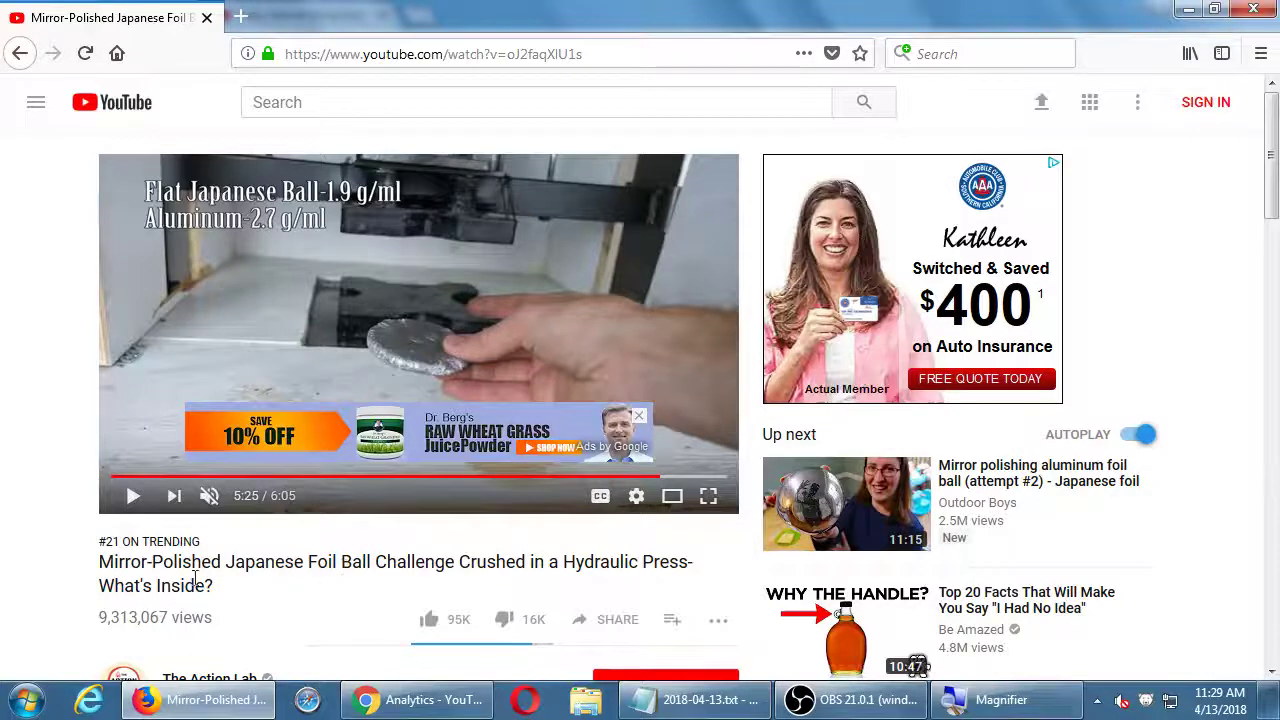
left_click(133, 500)
left_click(352, 478)
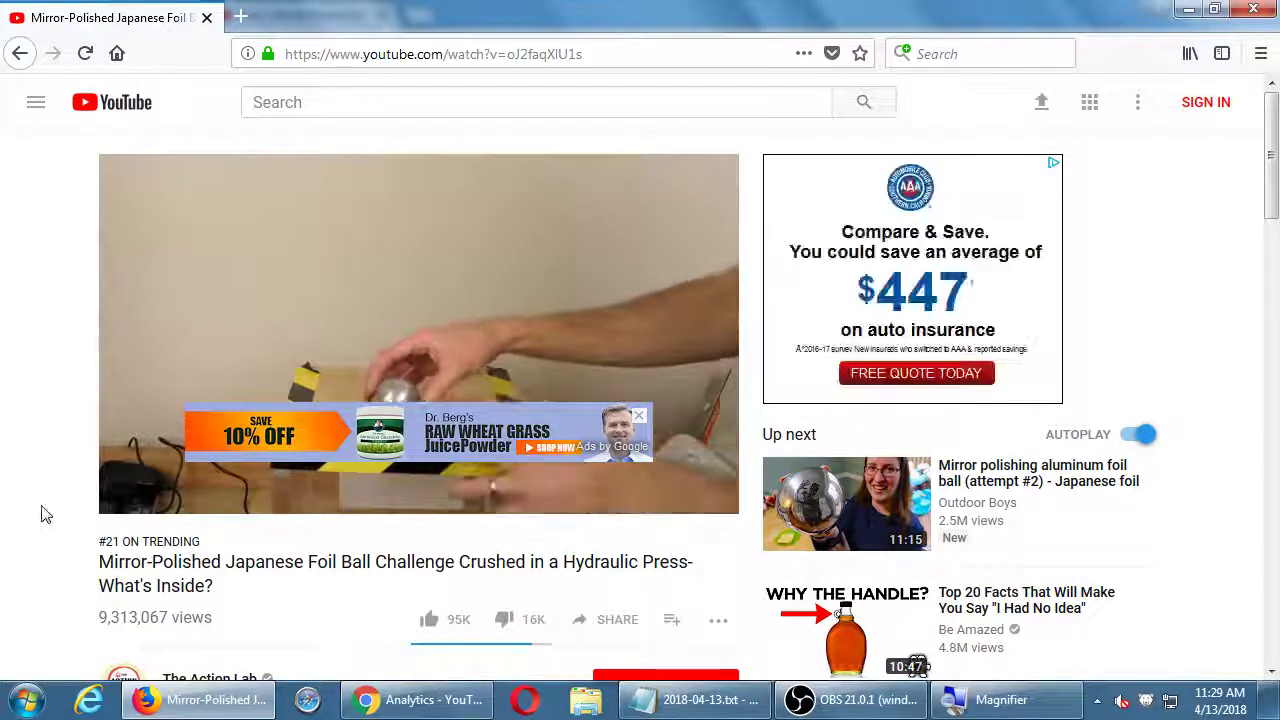
Examine the foil ball video's watermark, description, comments and the list of related videos
scroll(50, 518, "down", 2)
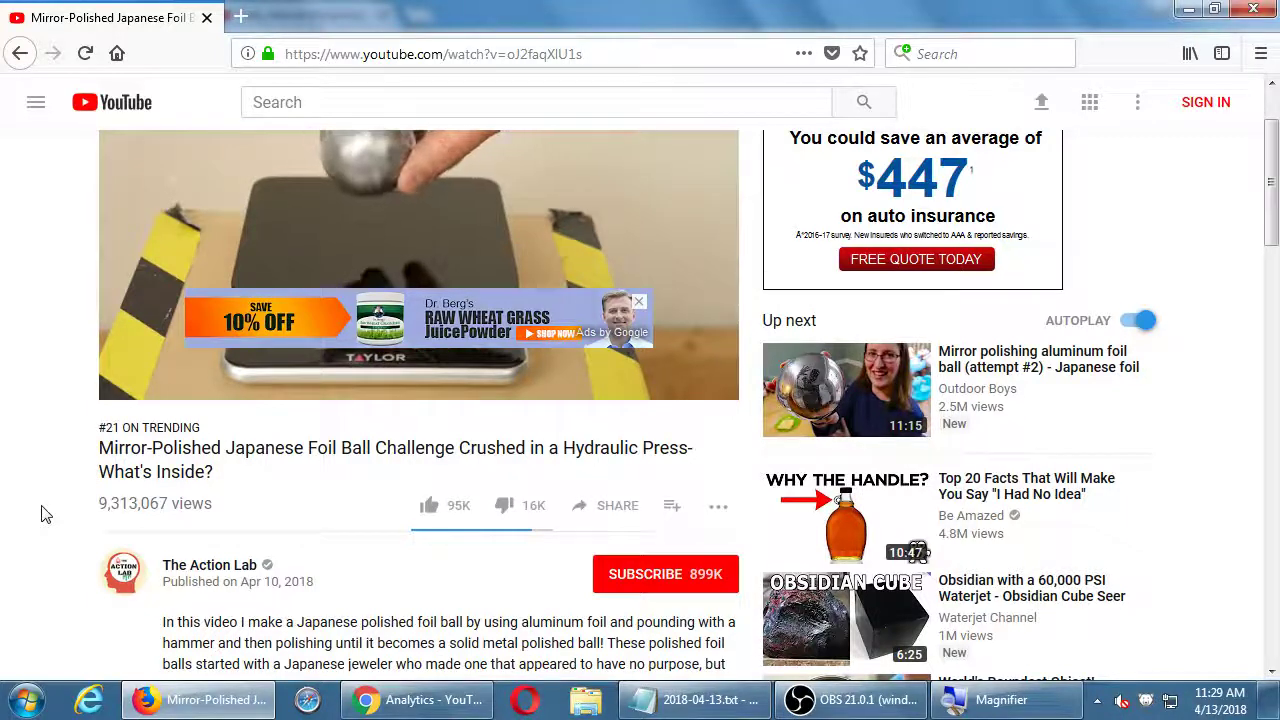
scroll(41, 514, "up", 1)
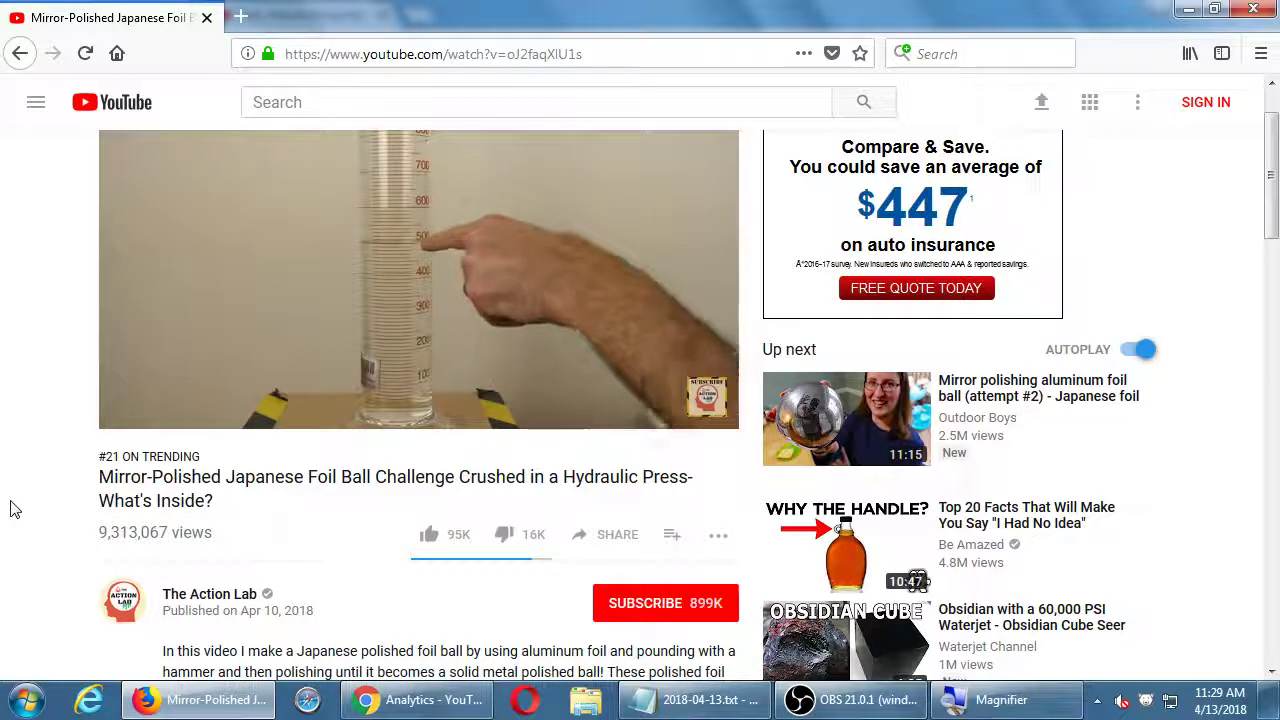
scroll(14, 510, "up", 2)
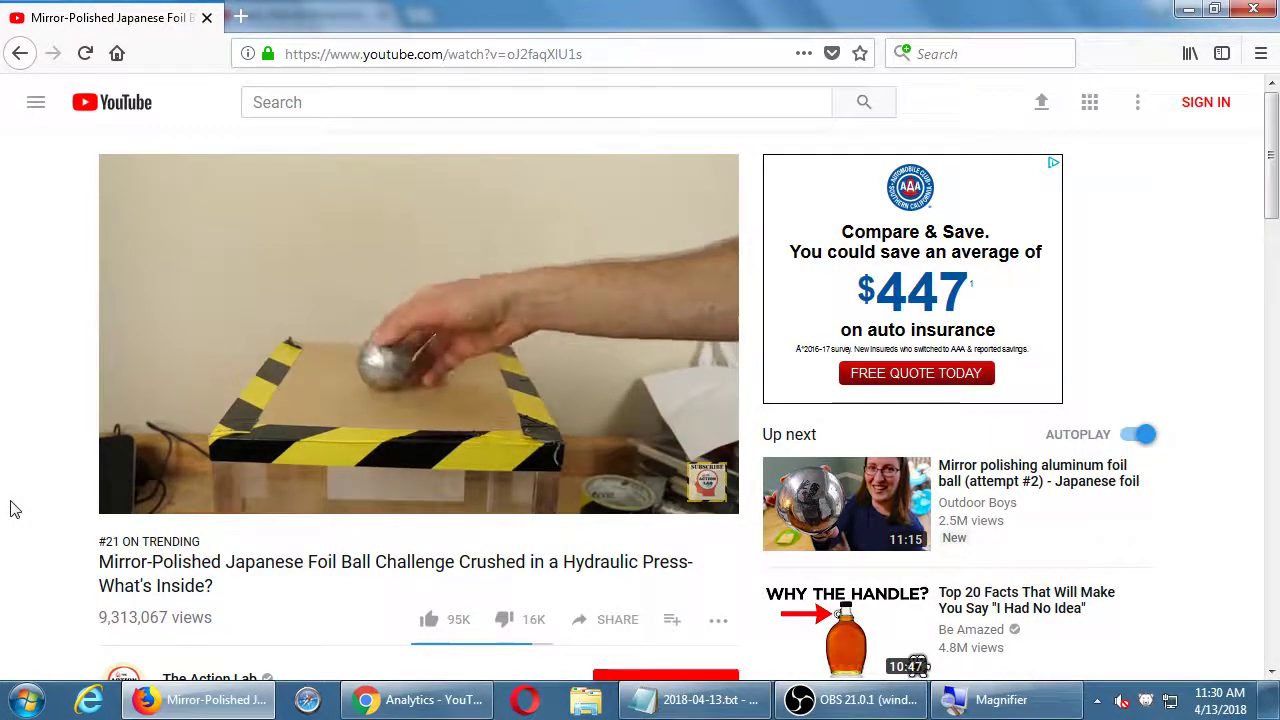
scroll(197, 605, "down", 2)
scroll(197, 605, "down", 1)
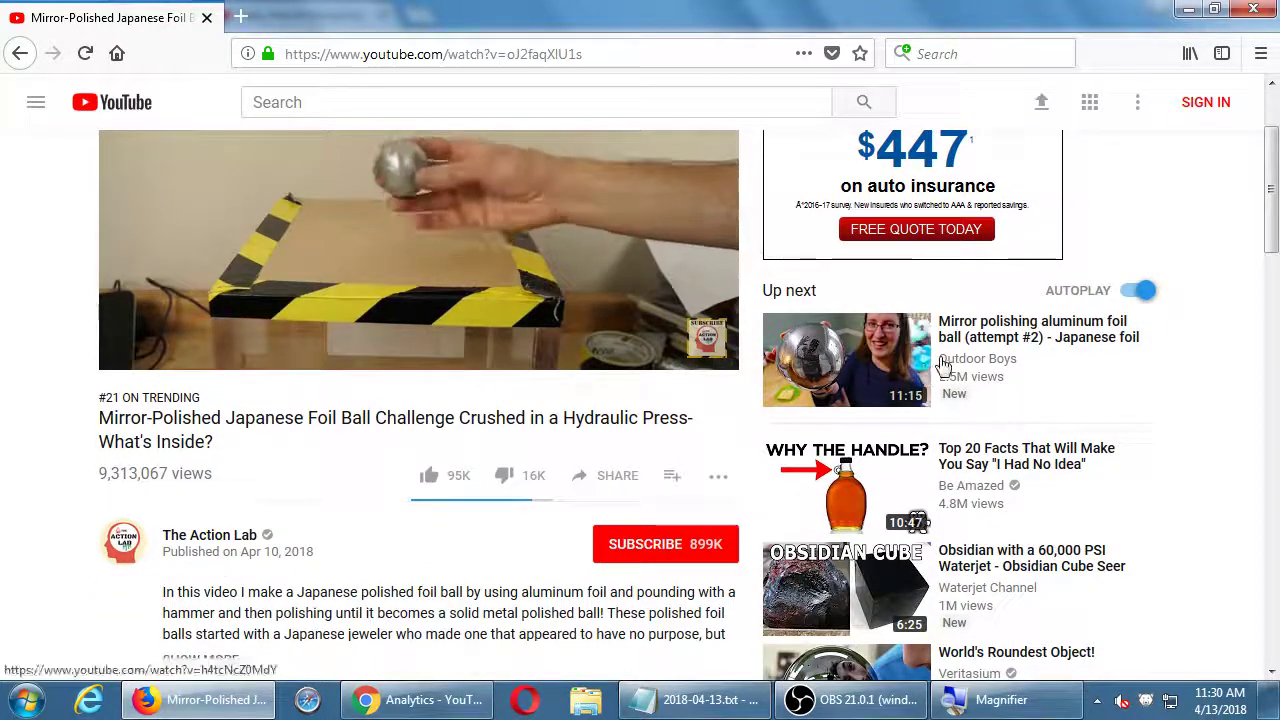
scroll(950, 395, "down", 3)
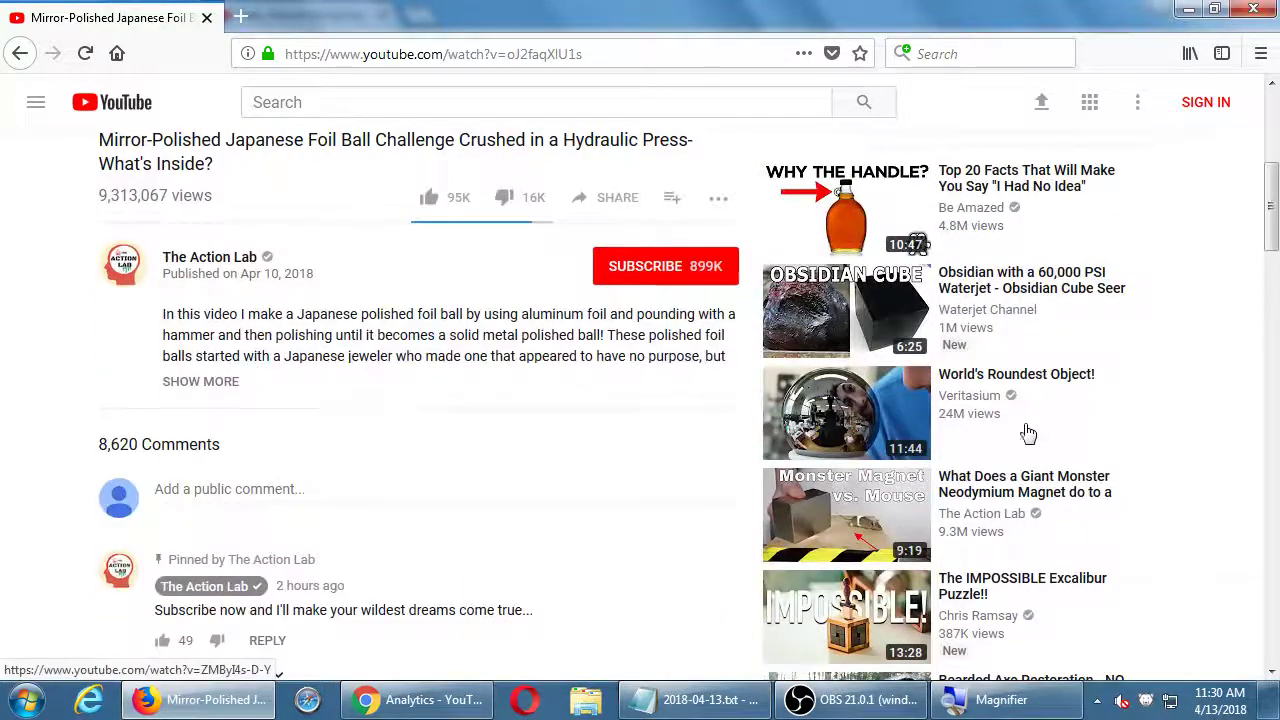
scroll(995, 424, "down", 4)
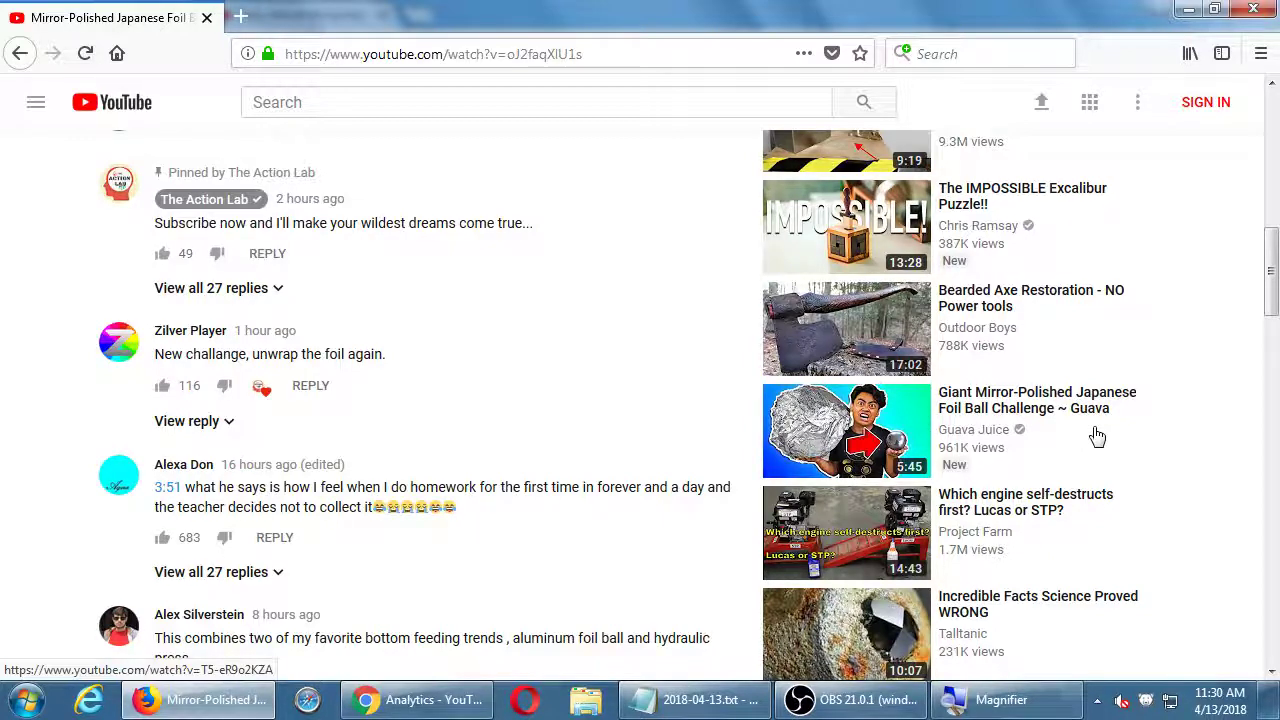
scroll(1097, 436, "up", 10)
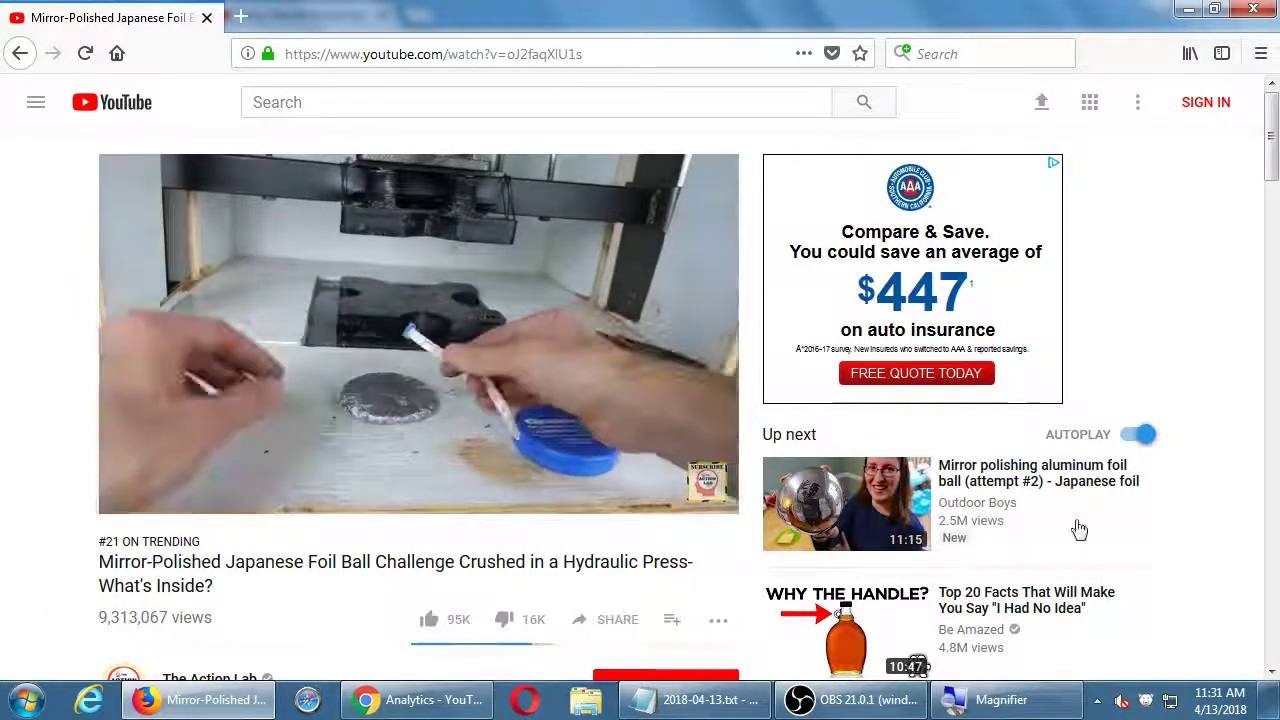
Play the suggested video "Mirror polishing aluminum foil ball (attempt #2)" and dismiss its overlay advertisement
left_click(1048, 484)
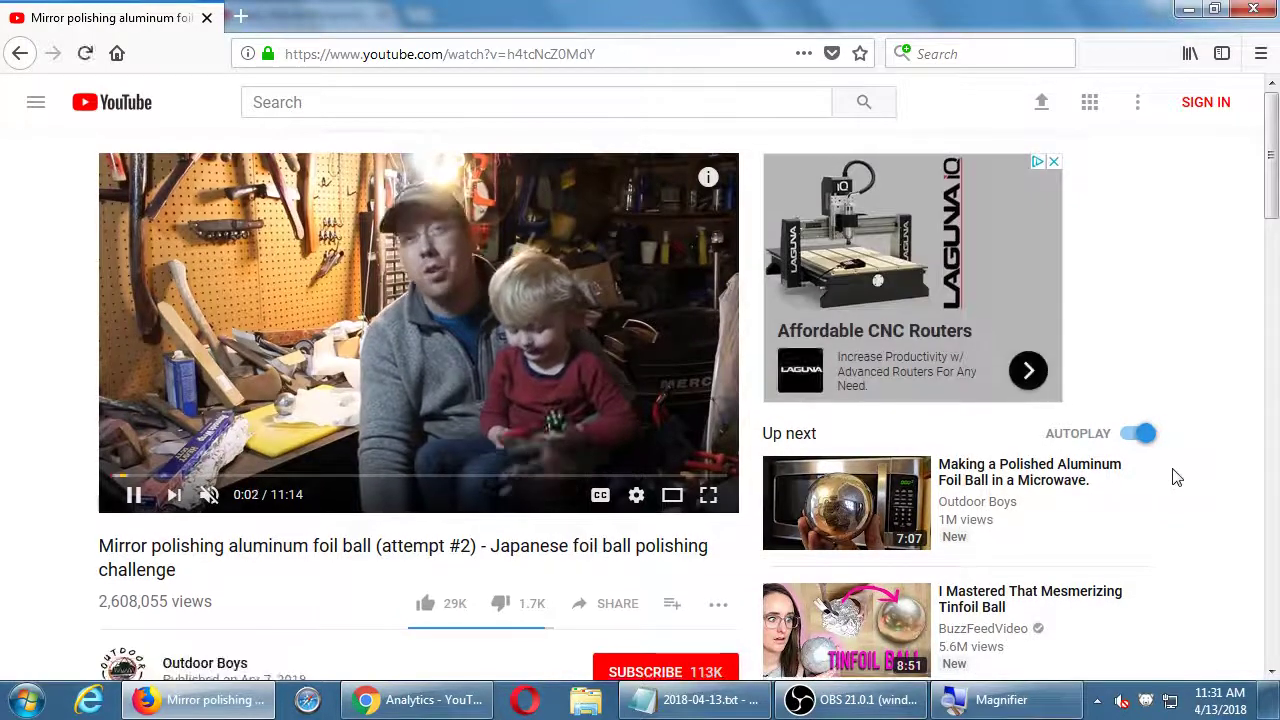
scroll(1160, 488, "down", 1)
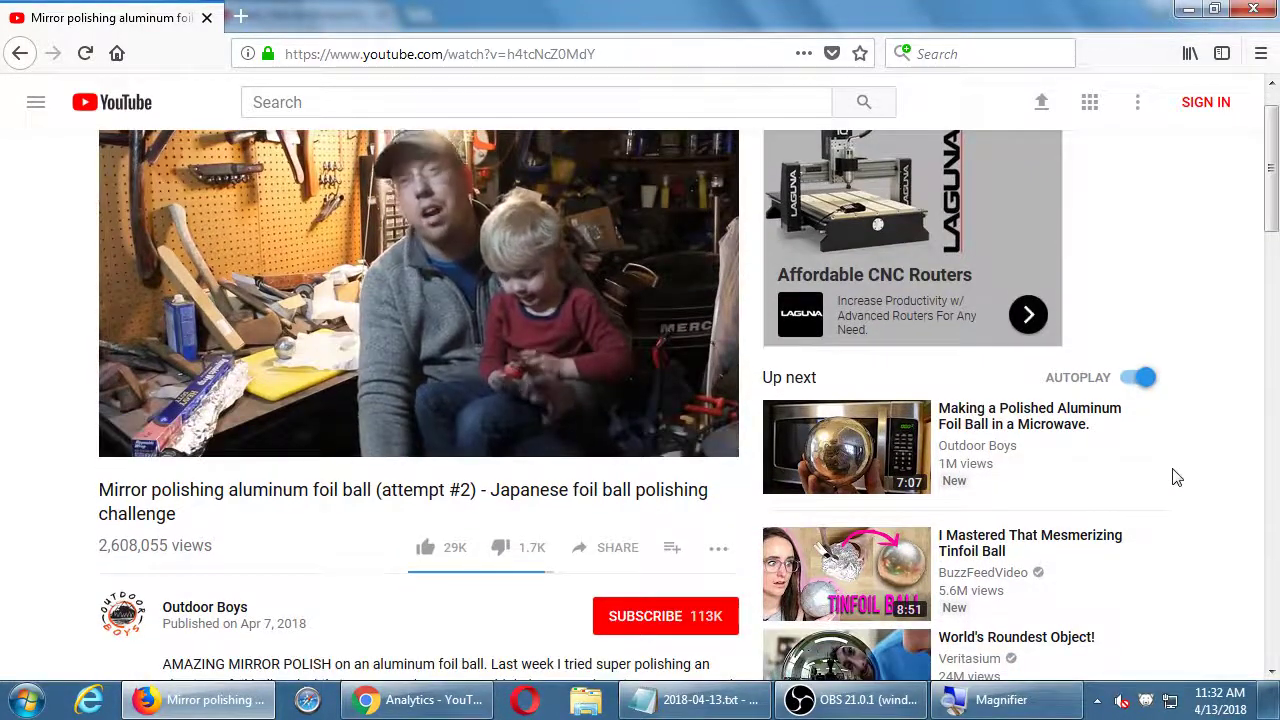
scroll(1176, 477, "up", 1)
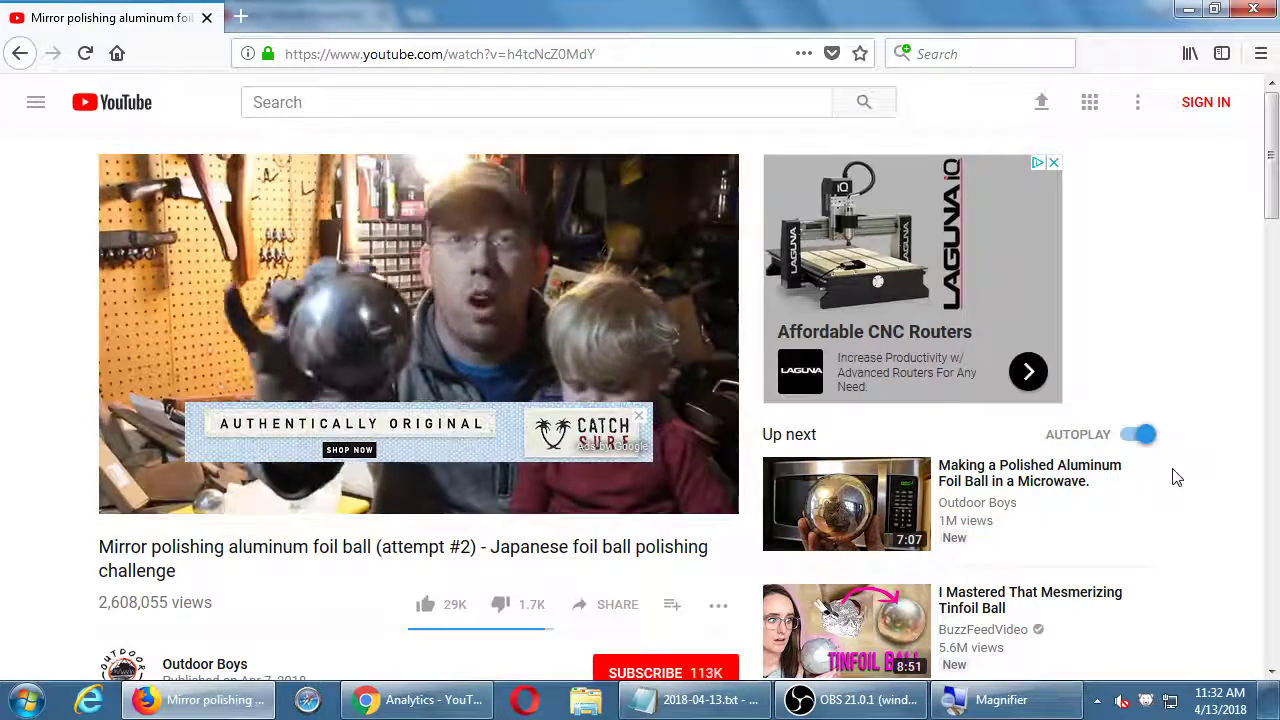
left_click(638, 414)
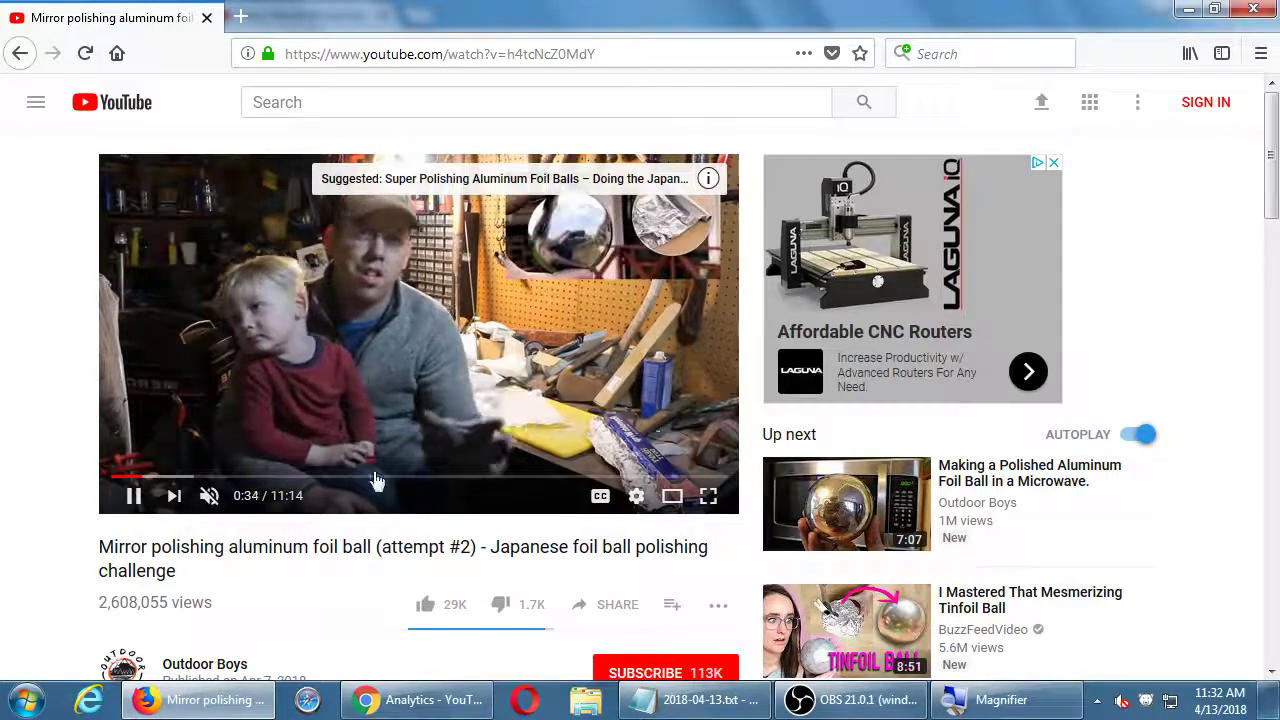
Skip through the polishing video at about 4:51, 6:38, 7:34 and 8:44, and pause it near 10:25
left_click(379, 479)
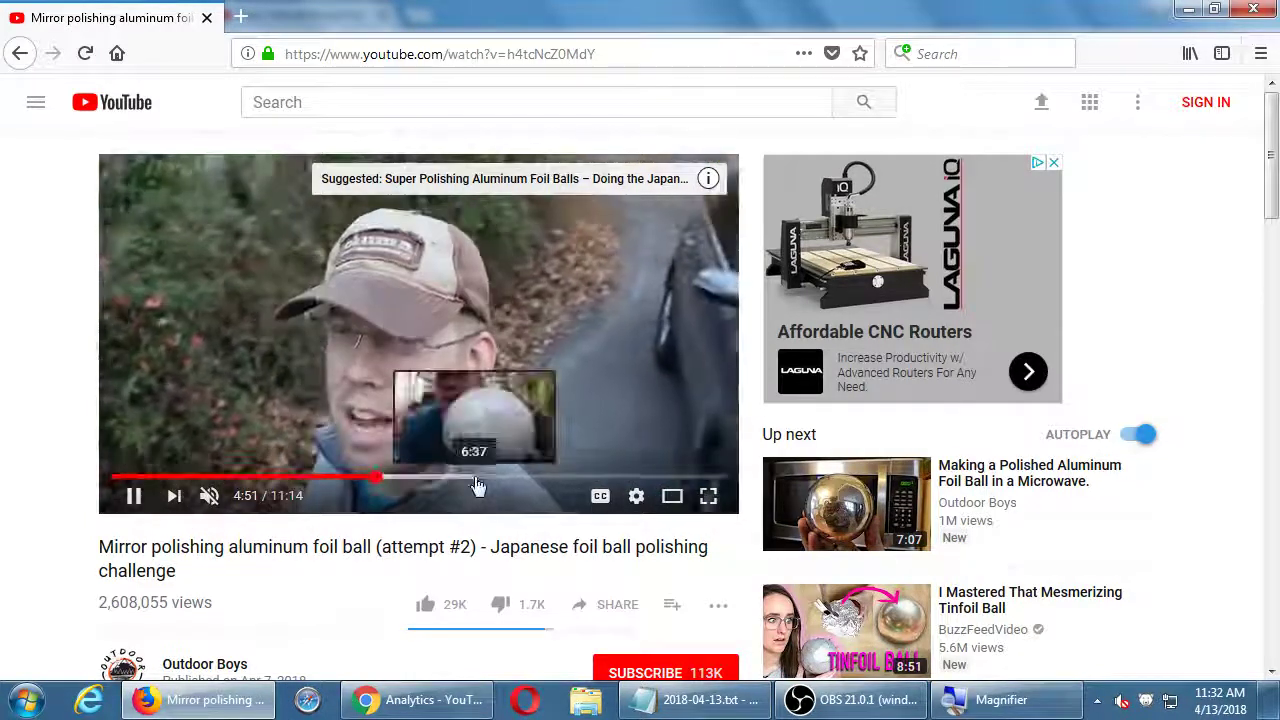
left_click(477, 479)
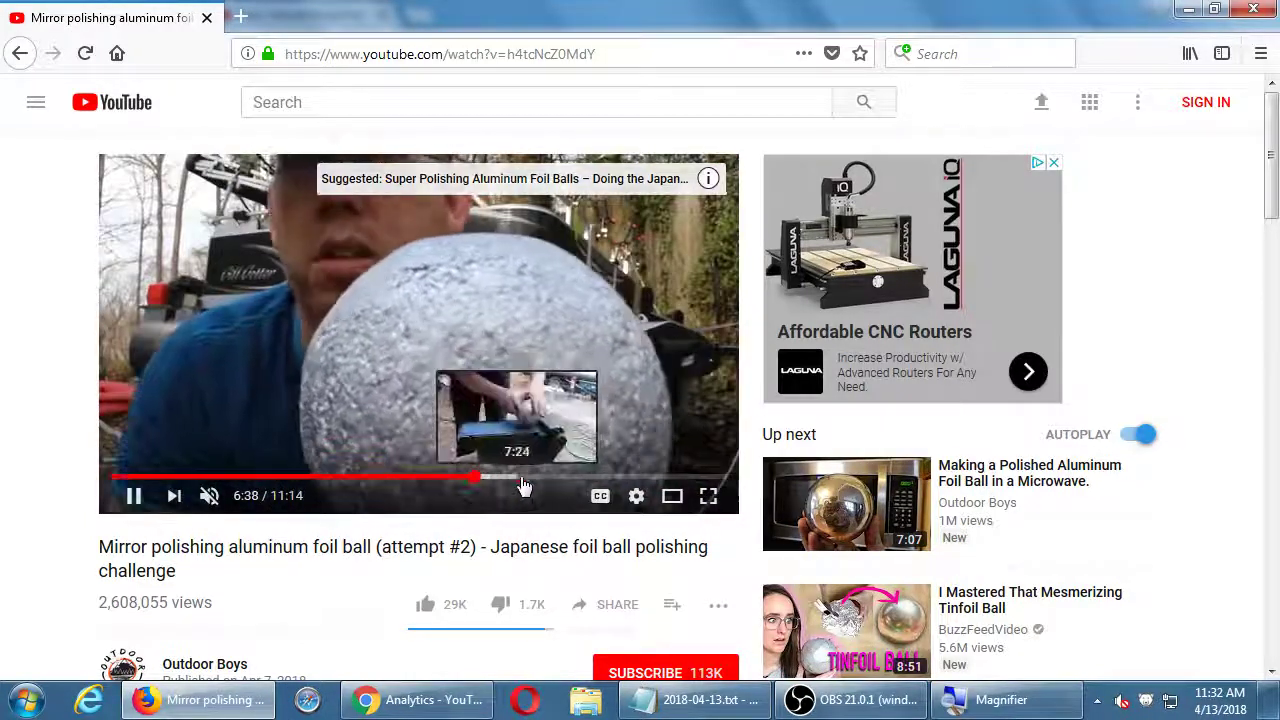
left_click(527, 479)
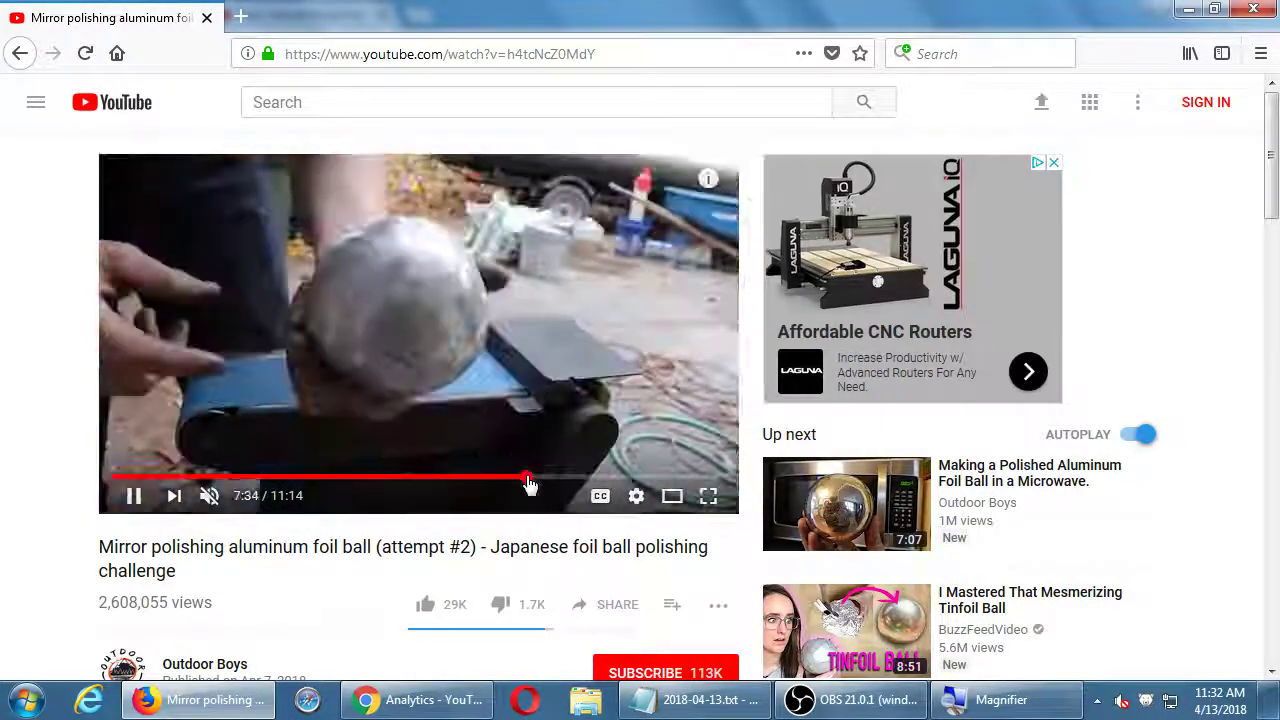
left_click(590, 479)
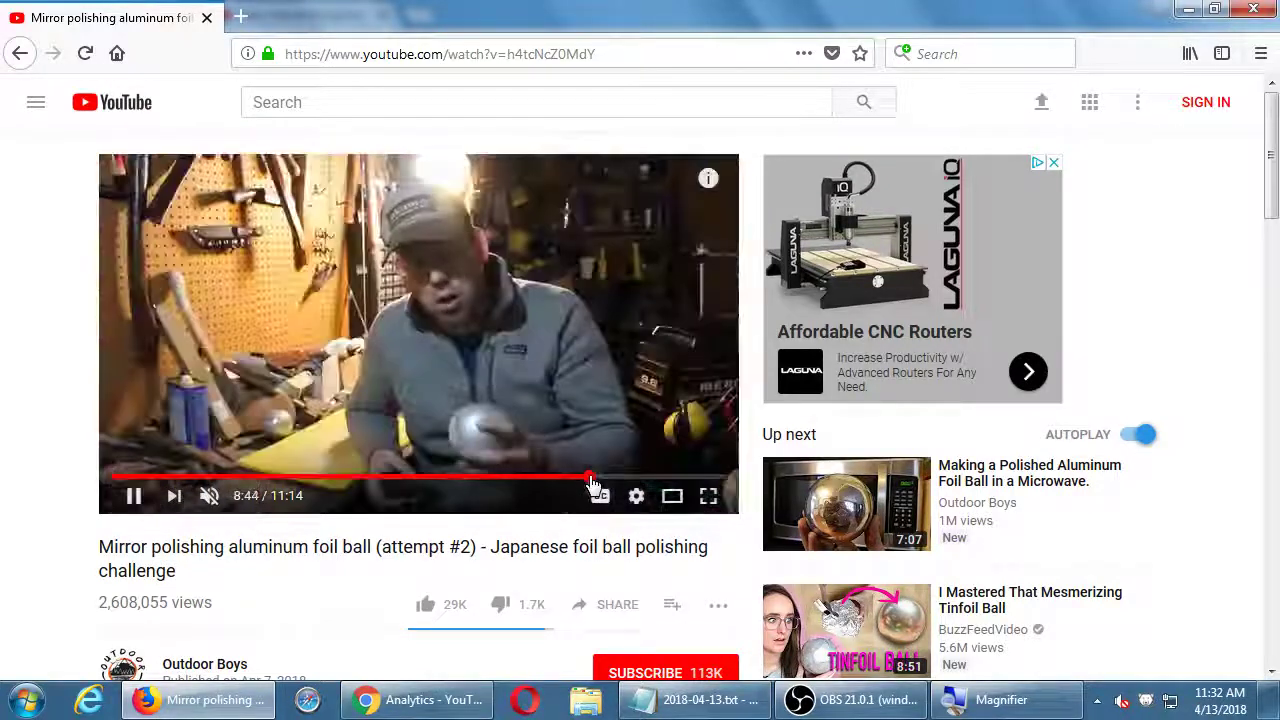
left_click(652, 482)
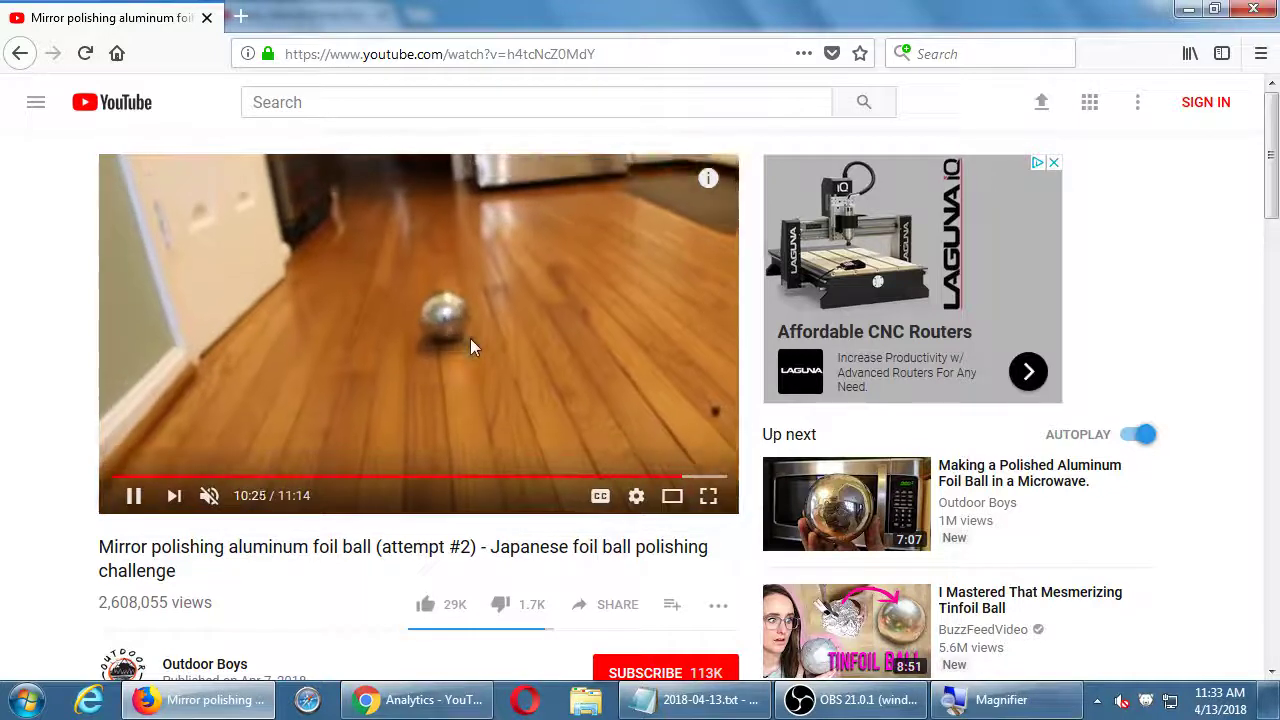
left_click(470, 338)
Switch to the 2018-04-13.txt notes and add "Side note:" at the end, with "How to get views on YT:" indented beneath it
left_click(735, 703)
key("ctrl+End")
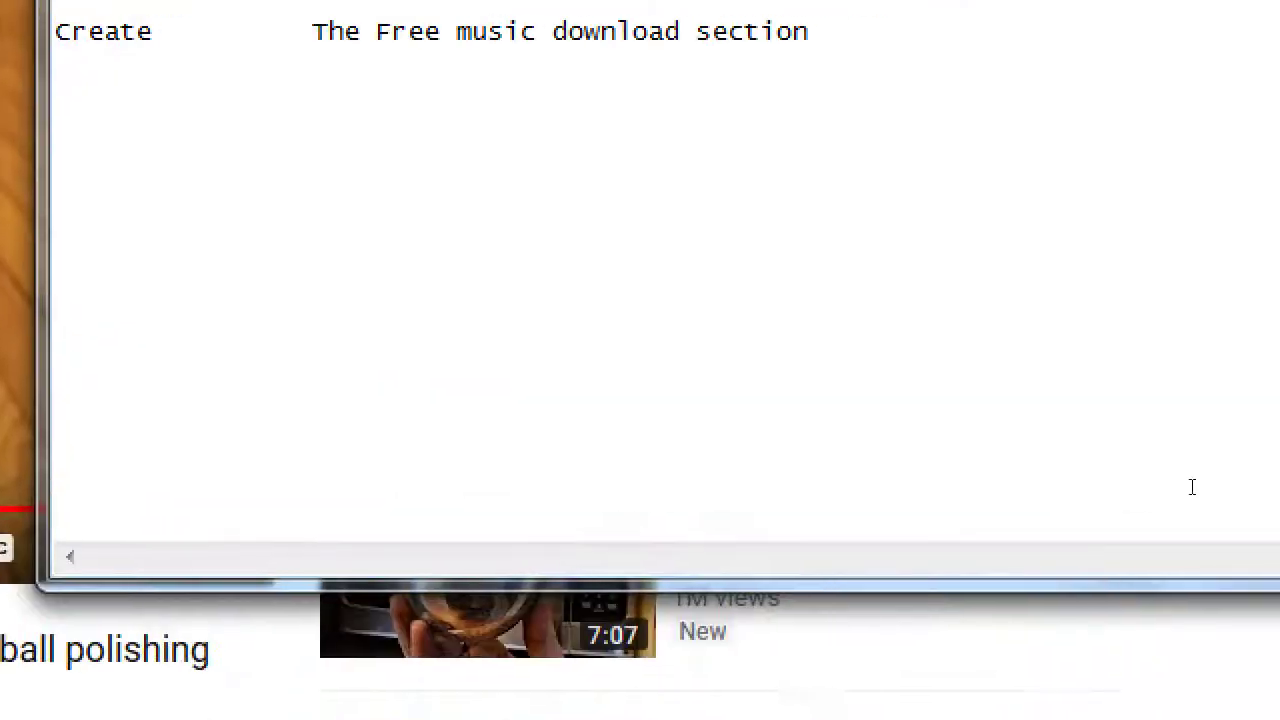
type("Side note:")
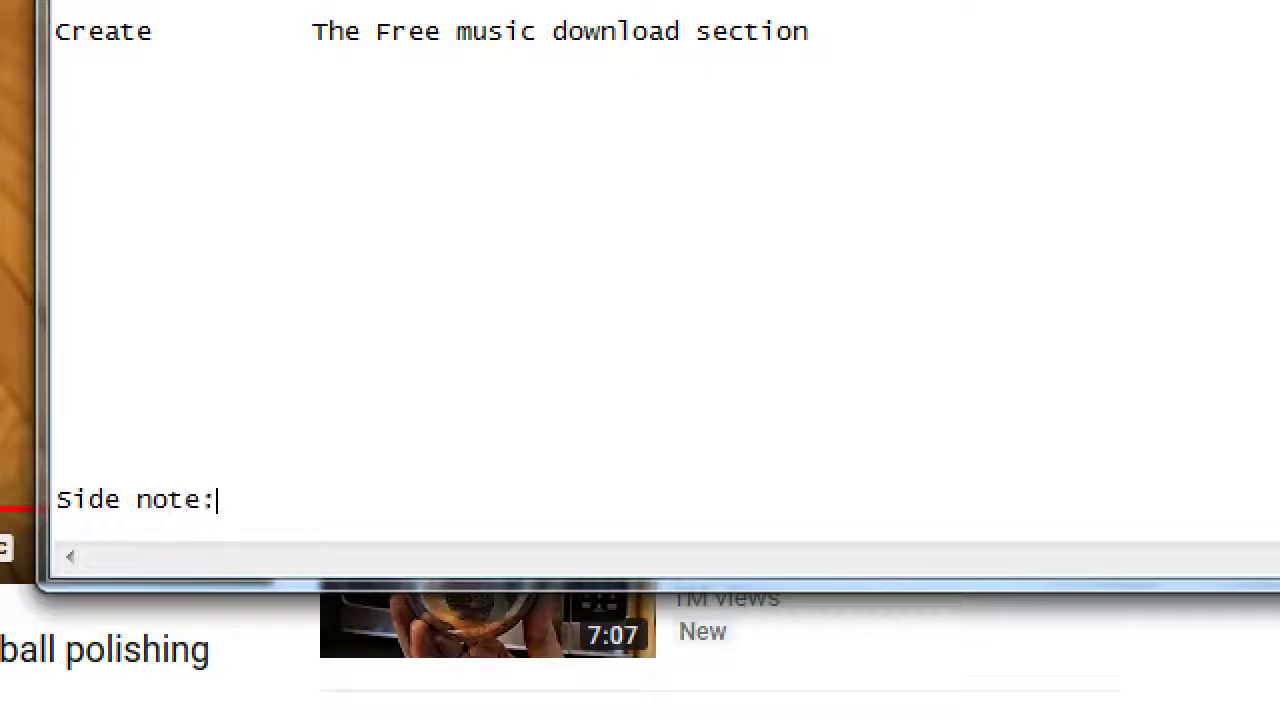
key("Return")
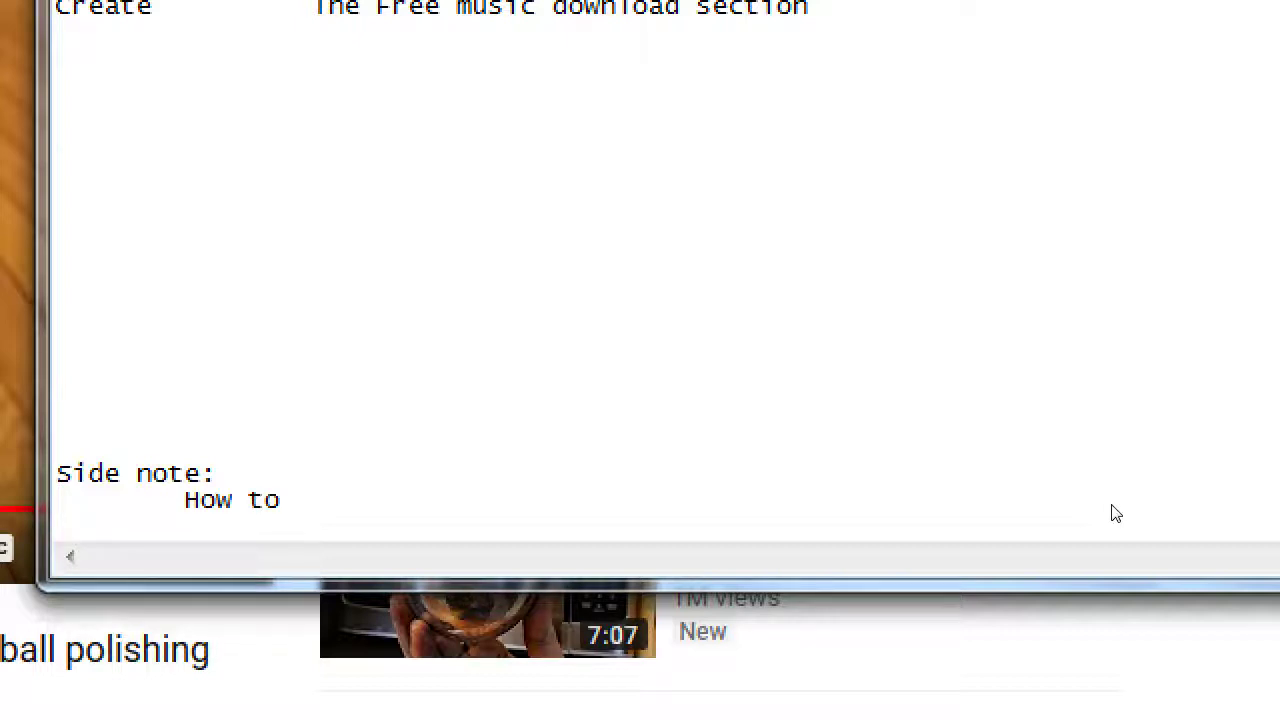
type("How to get view")
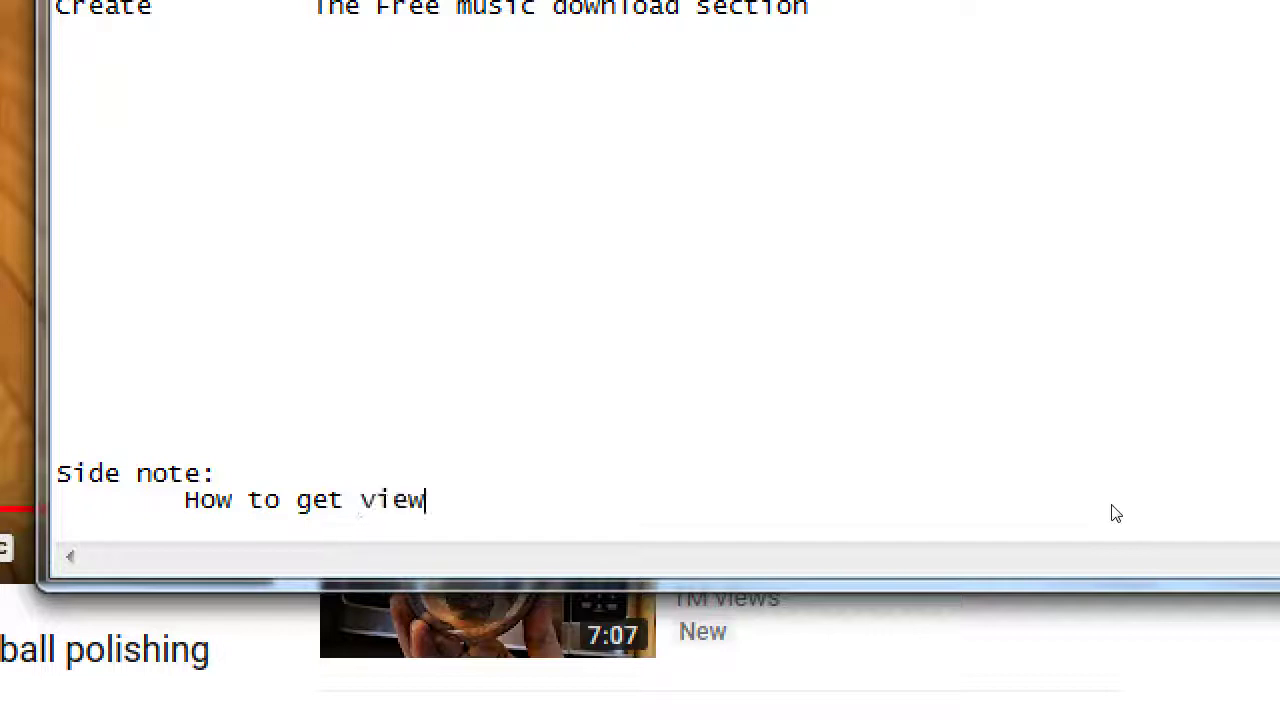
type("s on YT:")
Add the further indented tip "Borrow the ideas that are popular, but make YOUR OWN version, with YOUR OWN voice/style/spin" over two lines
key("Return")
key("Tab")
key("Tab")
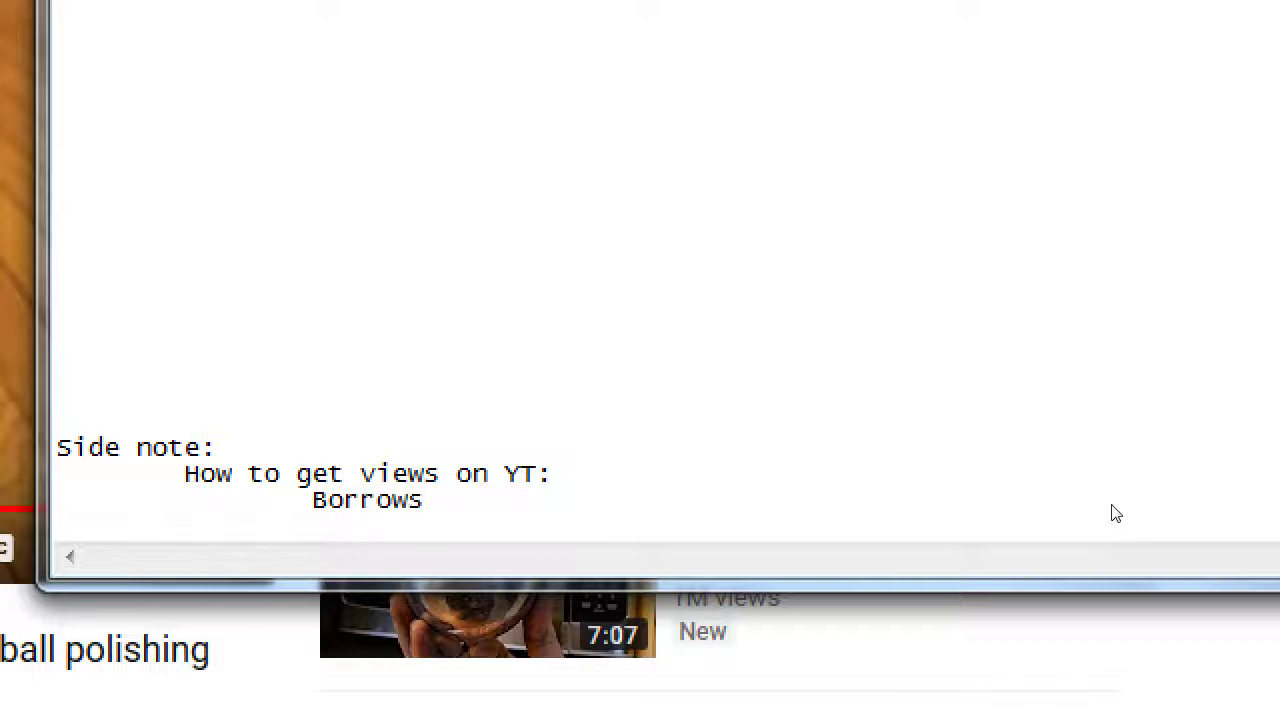
type("Borrow the ideas ")
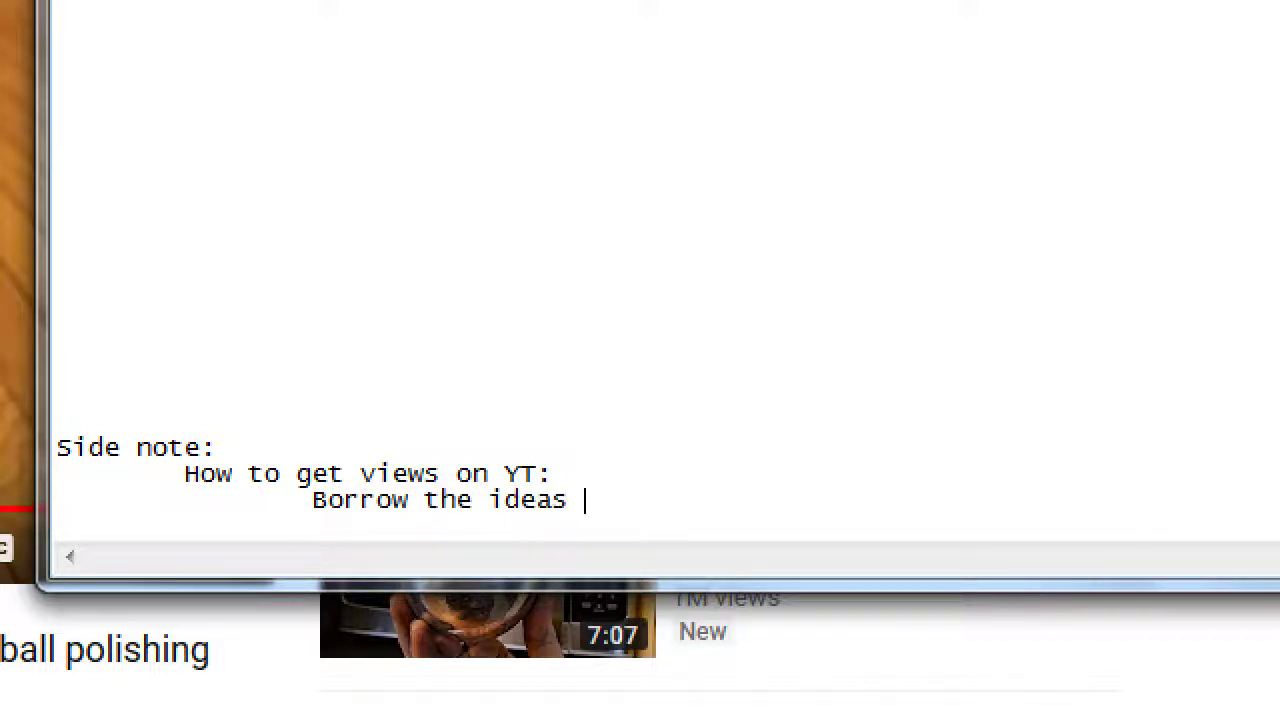
type("that are popular,")
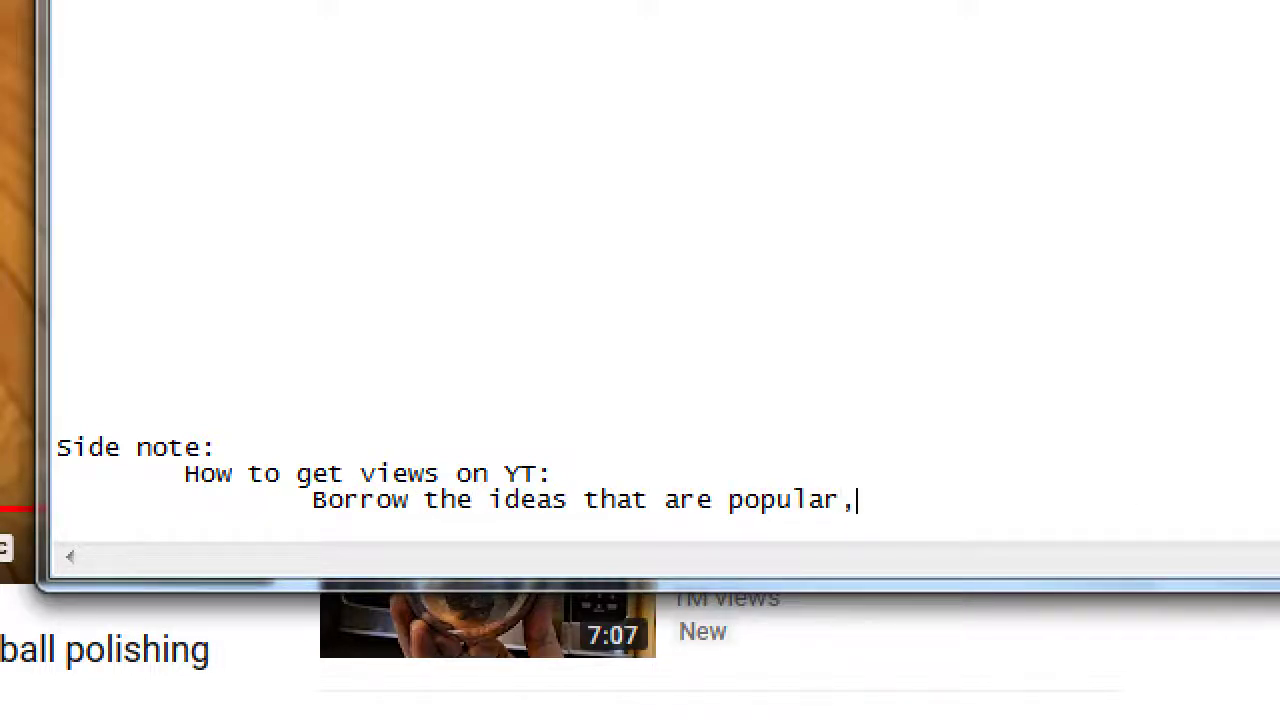
type(" but make")
key("Return")
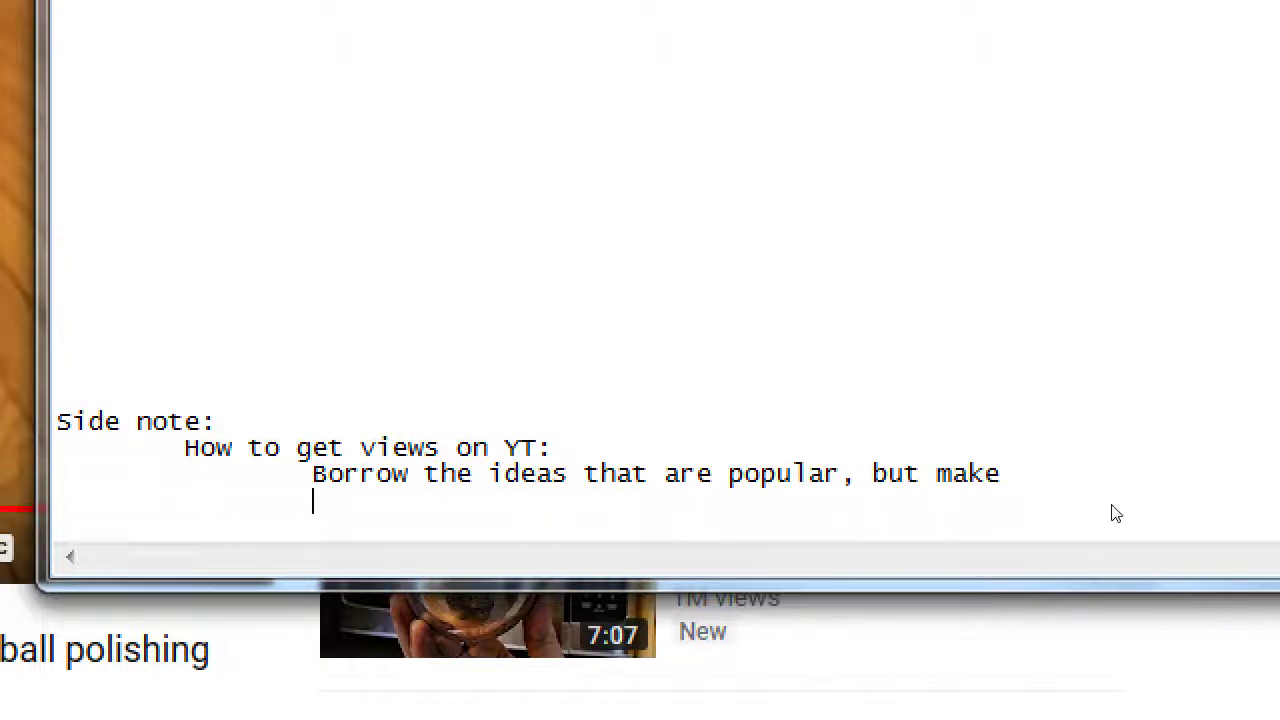
type("YOUR OWN ve")
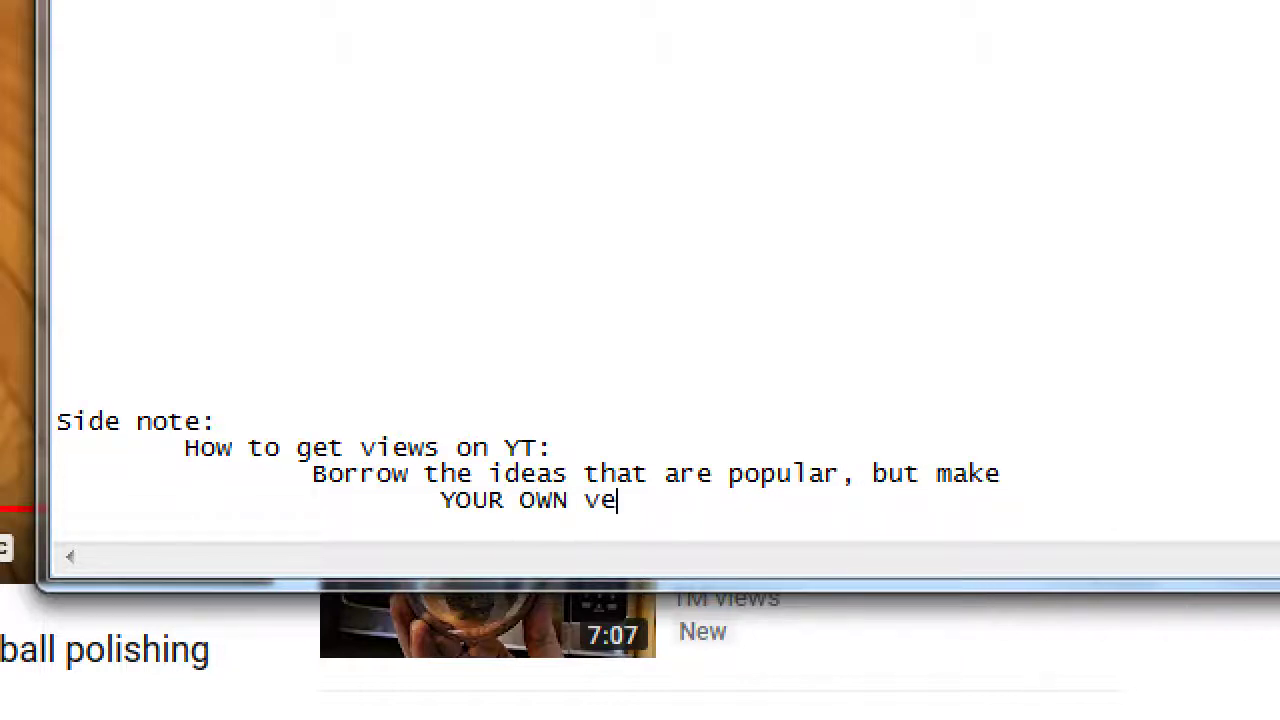
type("rsion, with YOUR")
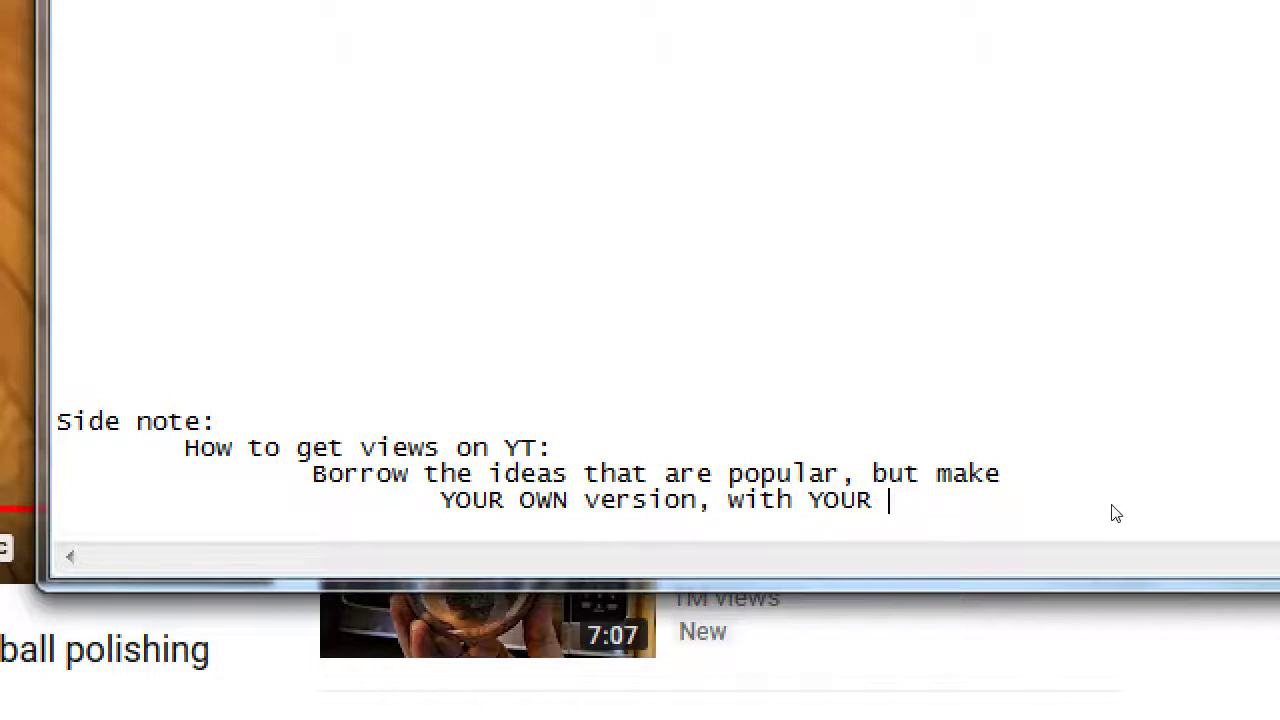
type(" OWN ")
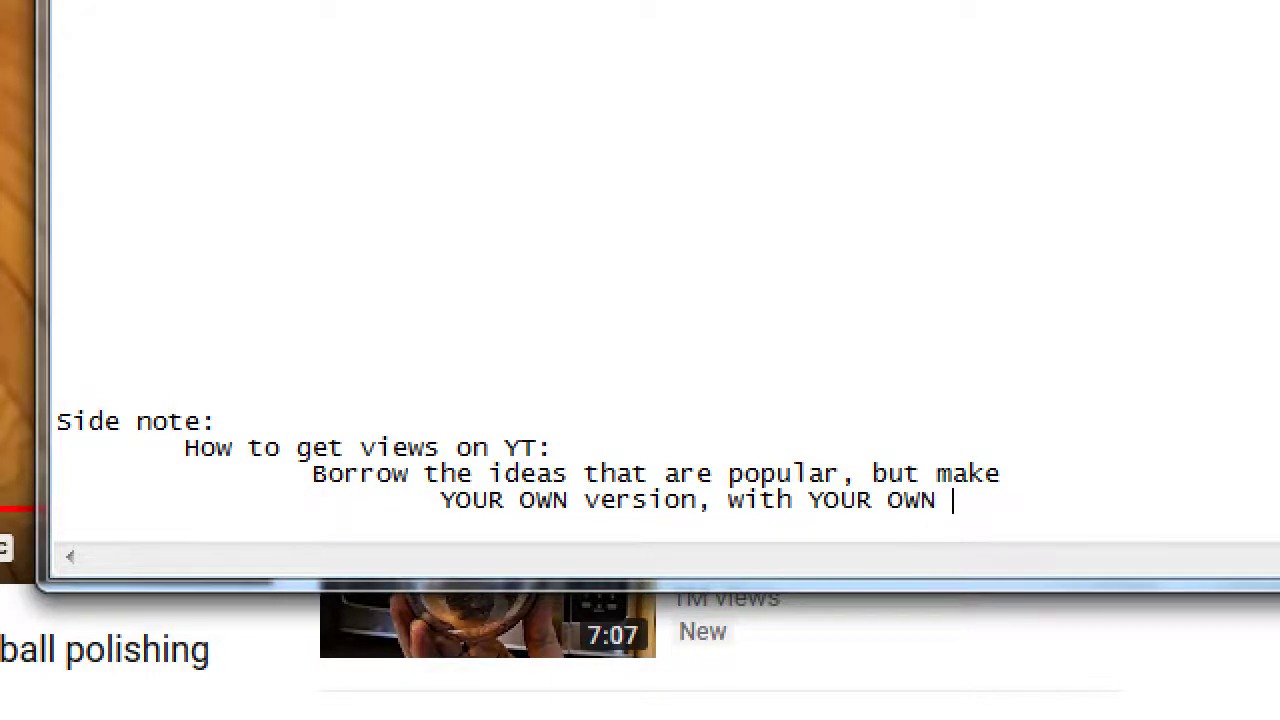
type("voice/style/spin")
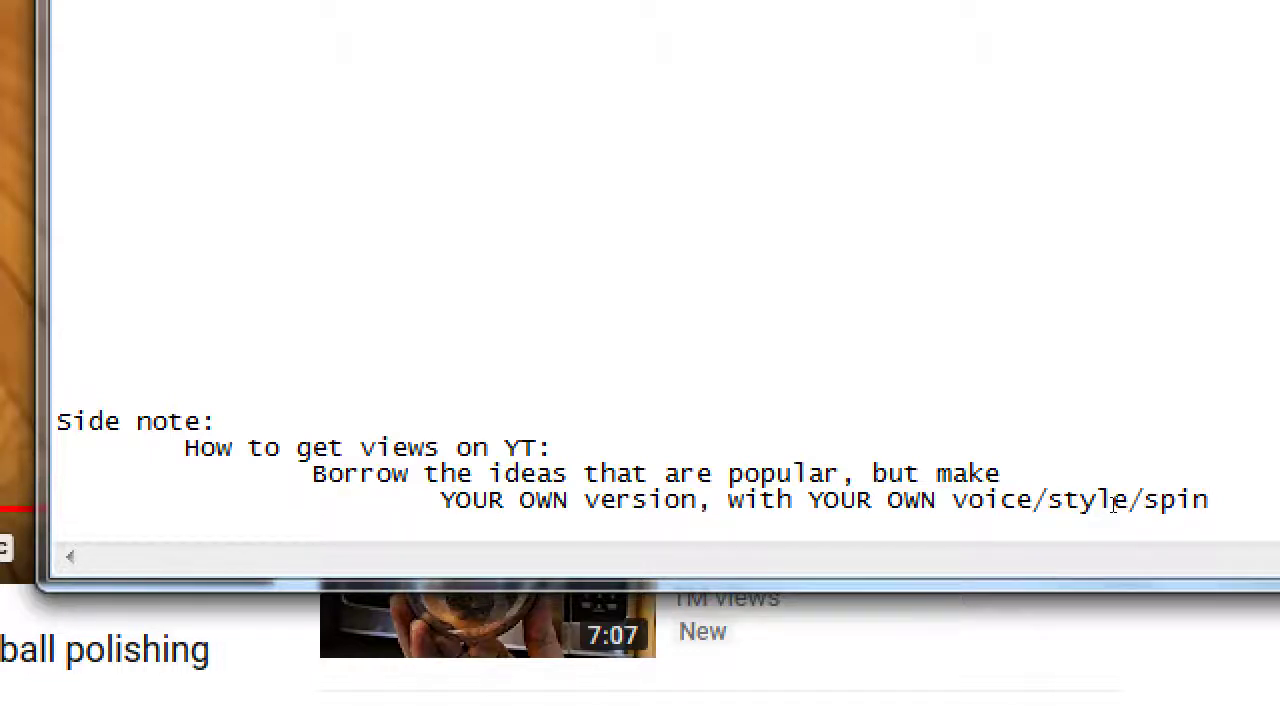
Switch to Chrome, open Creator Studio's Channel section in a separate tab, and show its Upload defaults page
key("super+minus")
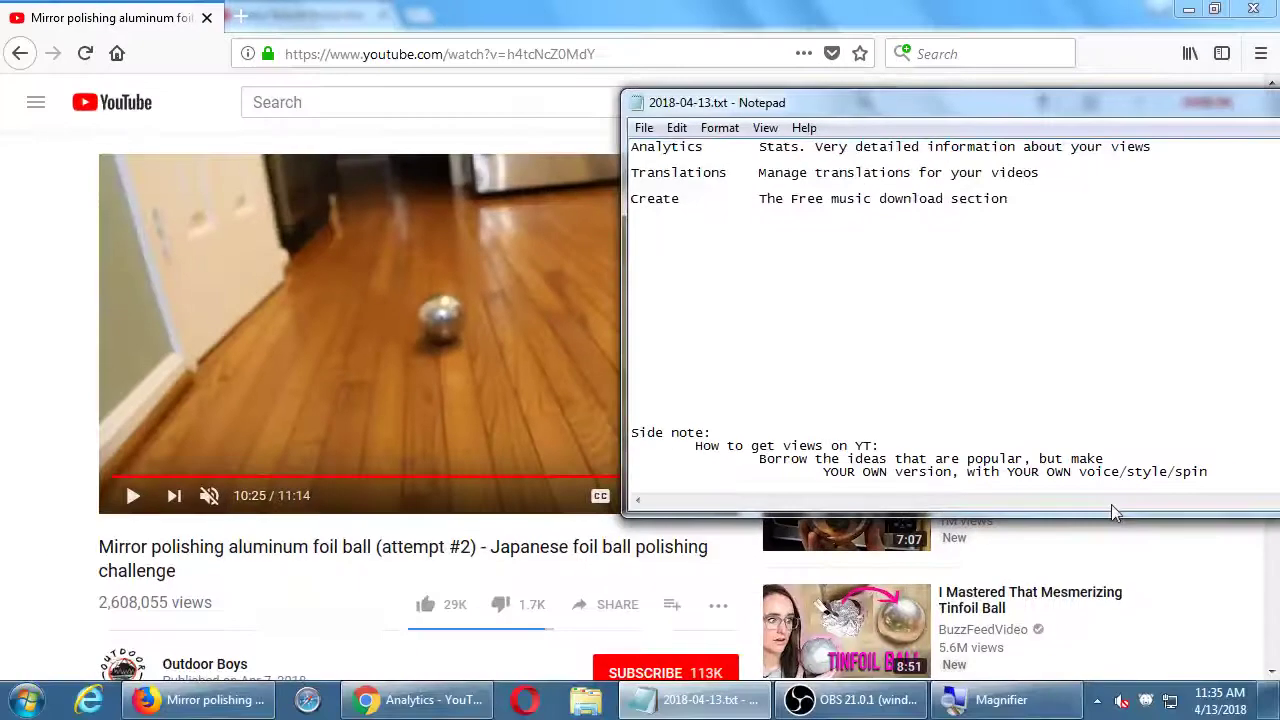
left_click(440, 700)
scroll(487, 490, "down", 1)
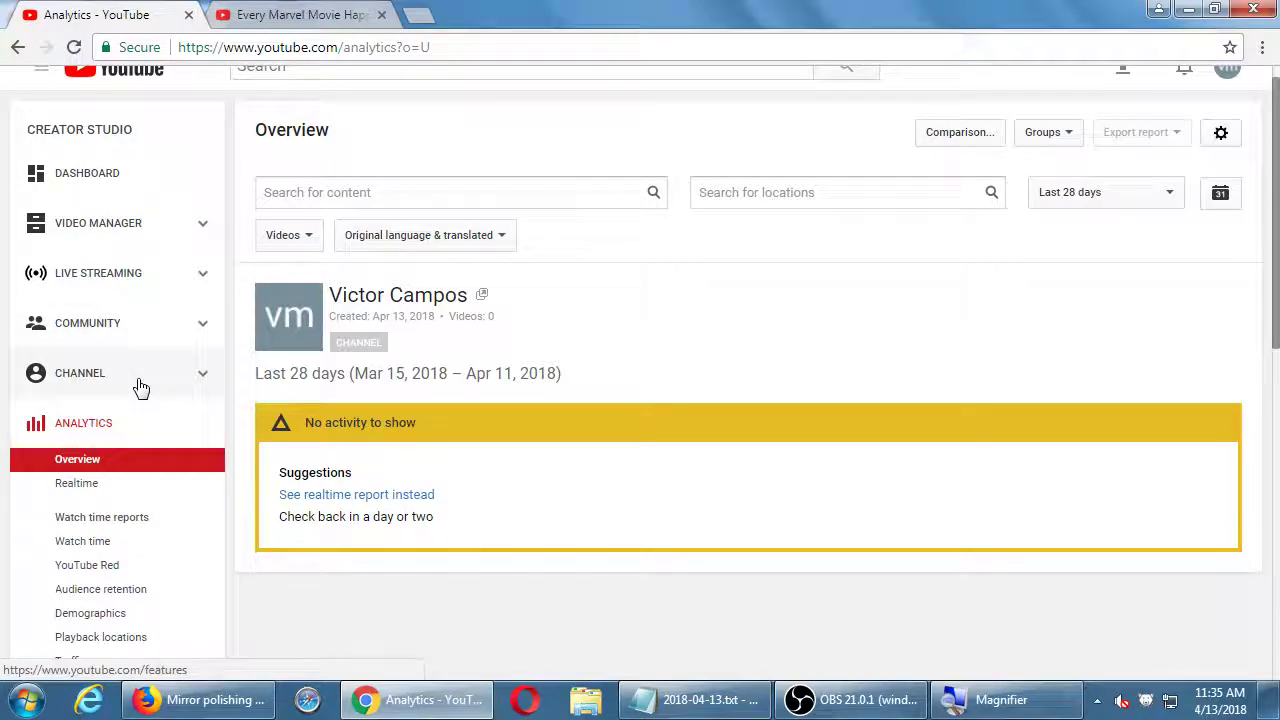
scroll(1010, 235, "up", 1)
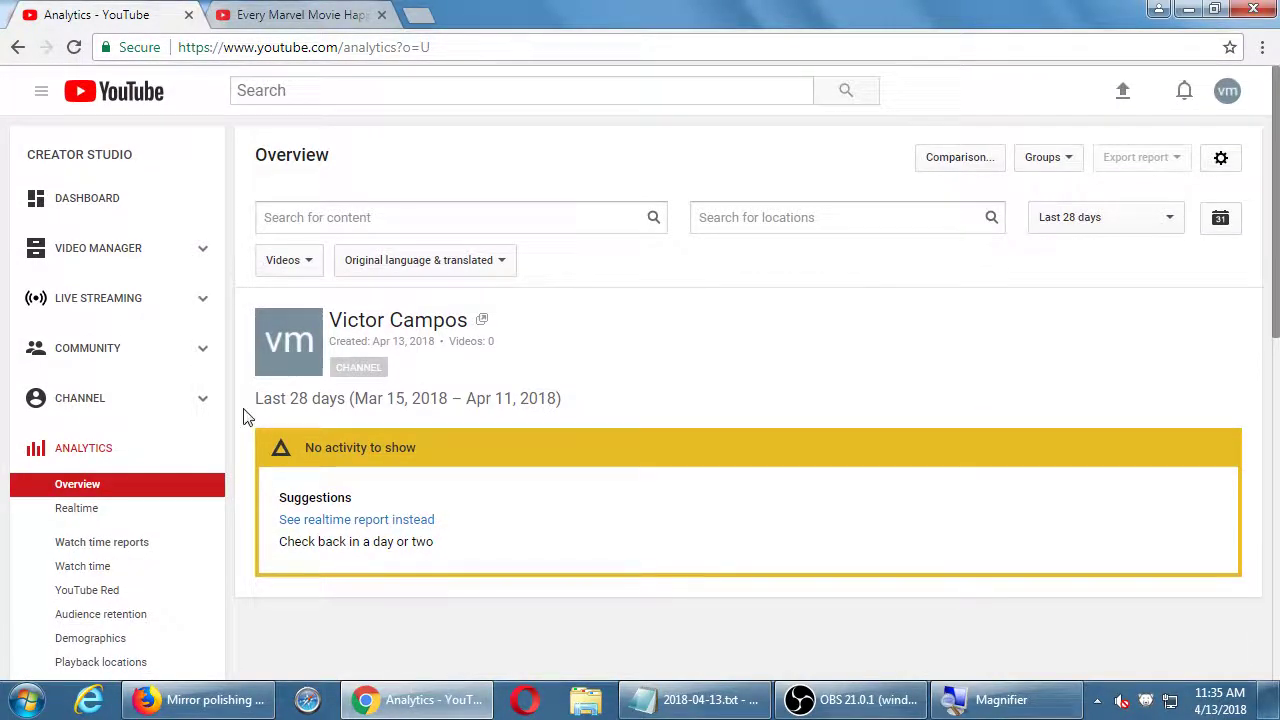
middle_click(123, 412)
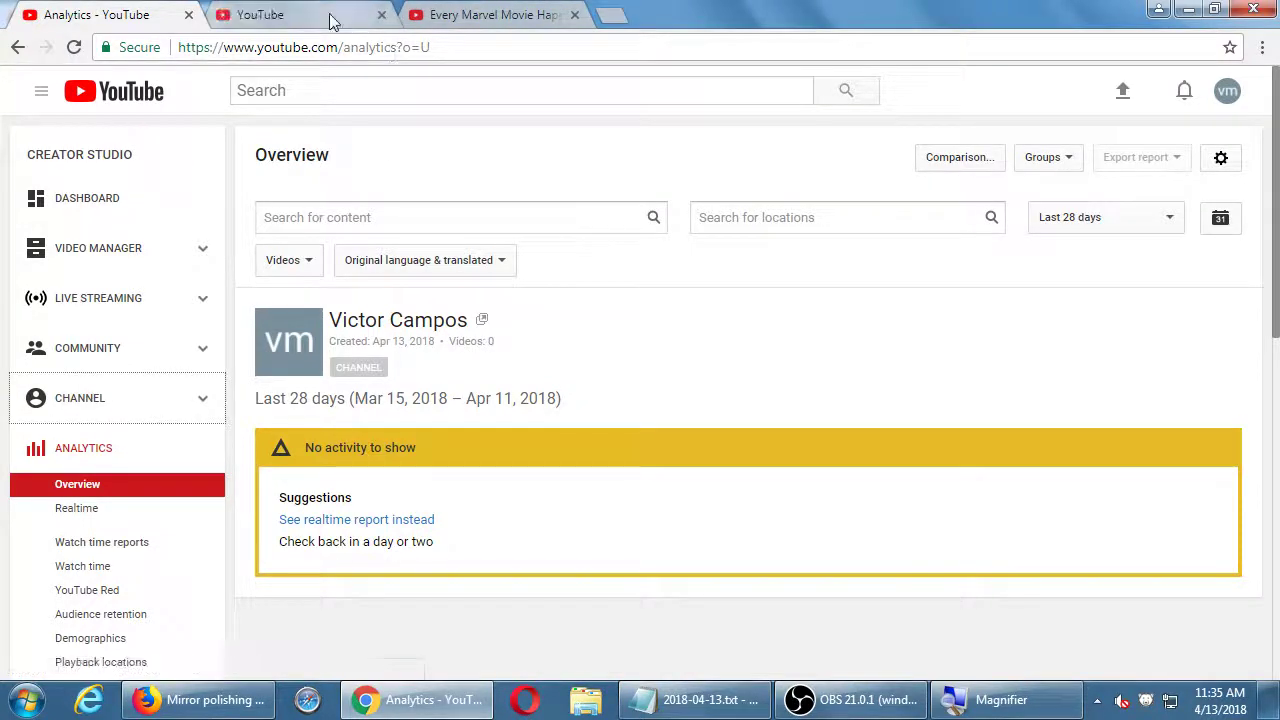
left_click(329, 14)
scroll(171, 438, "down", 1)
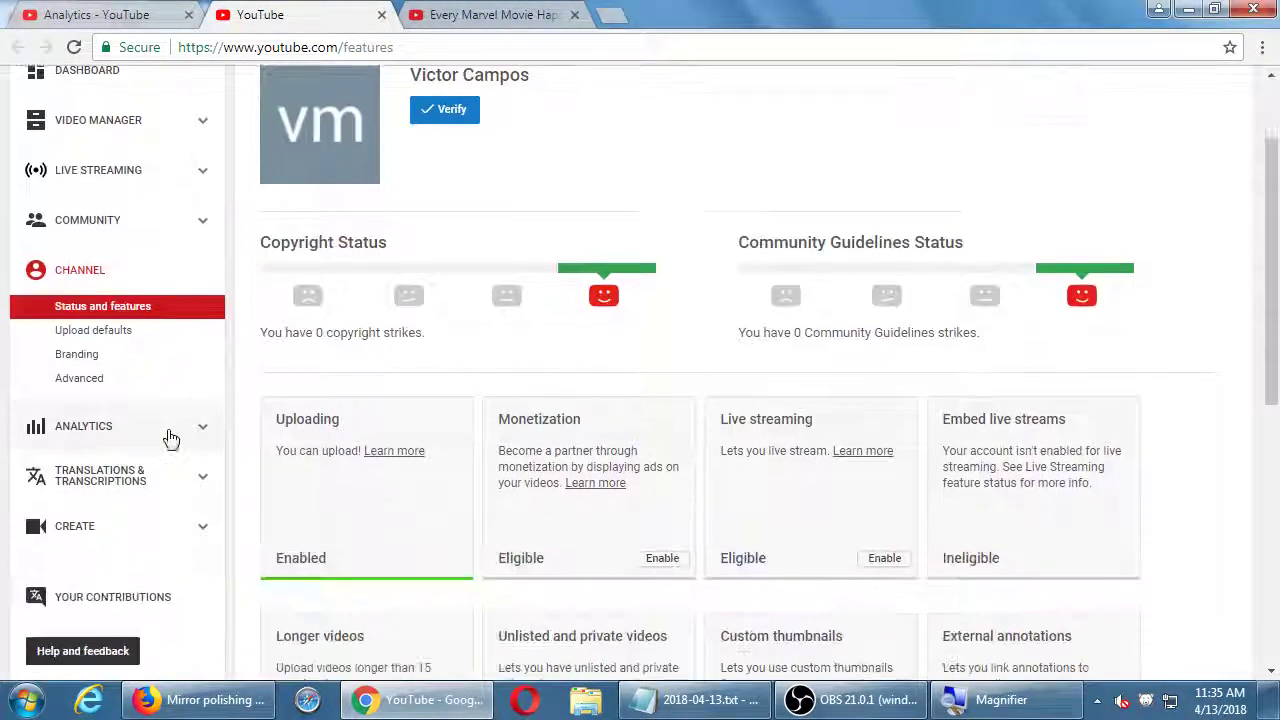
left_click(123, 334)
scroll(405, 441, "down", 1)
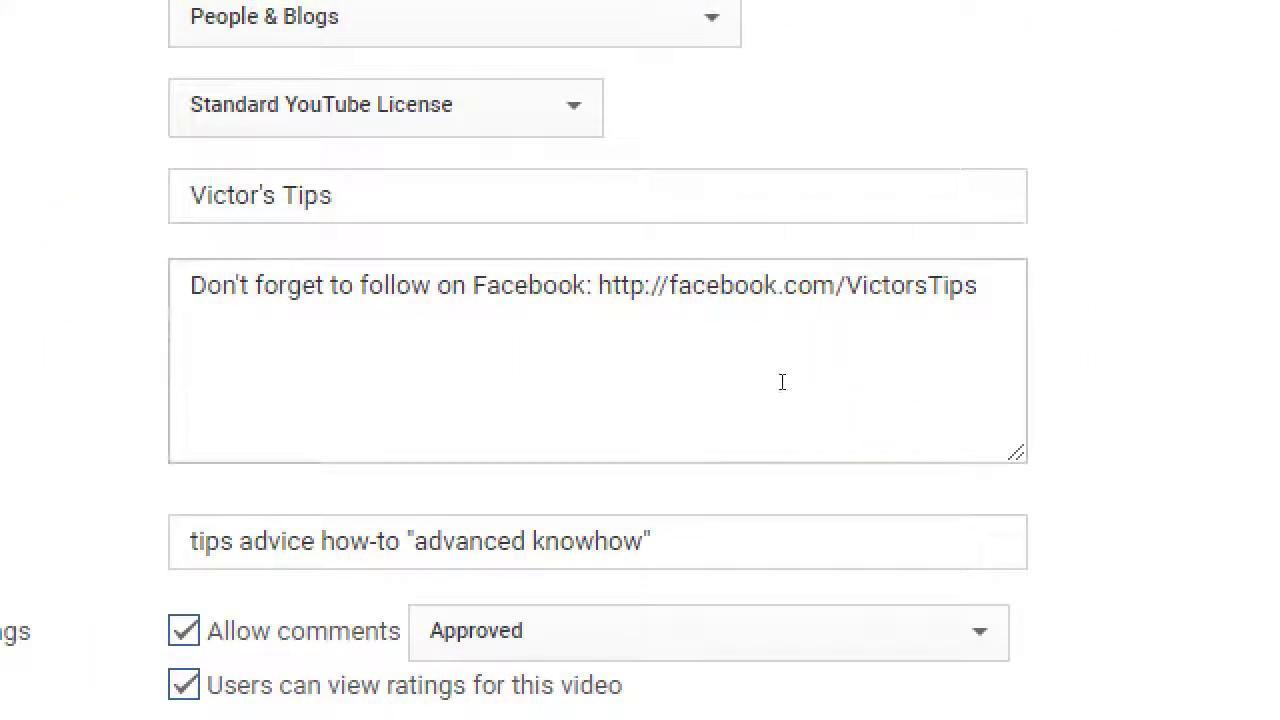
Replace the default video title with "Japanese Foil Ball Cupcakes!"
left_click(806, 385)
key("shift+Tab")
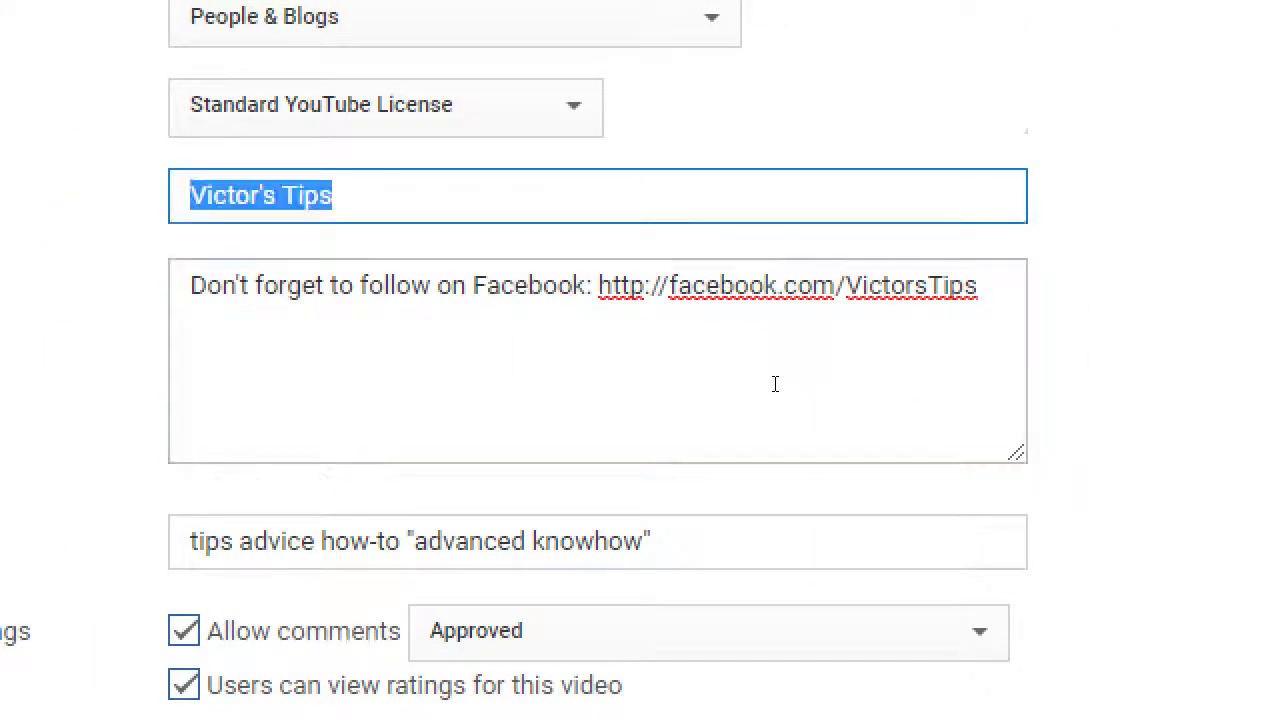
type("Japanes")
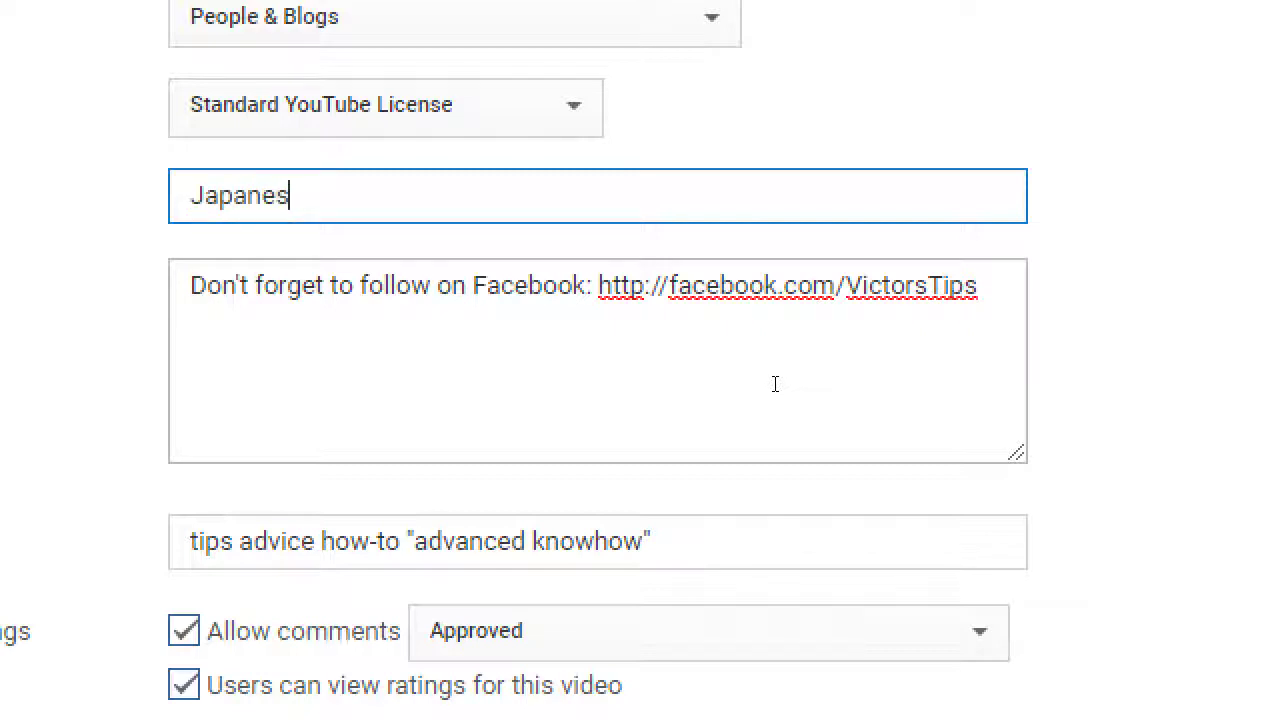
type("e Foil Ball Cupcakes!")
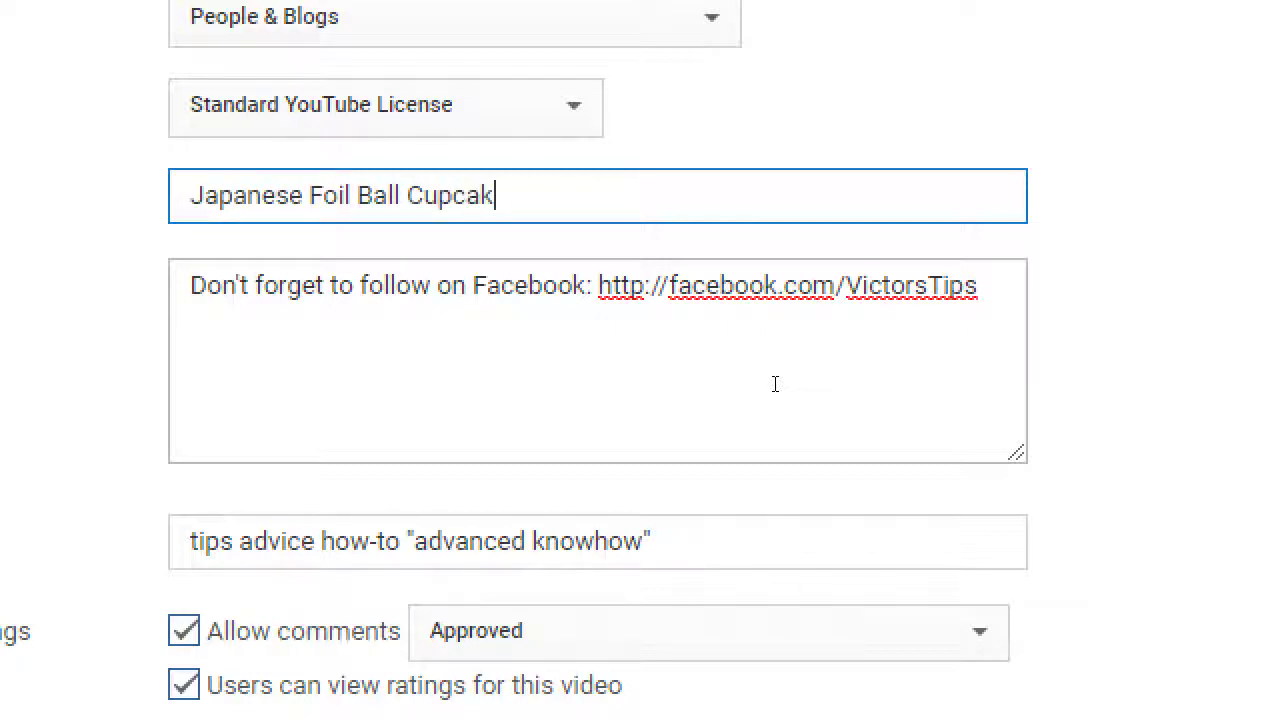
Change the page name ending the Facebook link in the default description to "VictorsBakery"
left_click(775, 384)
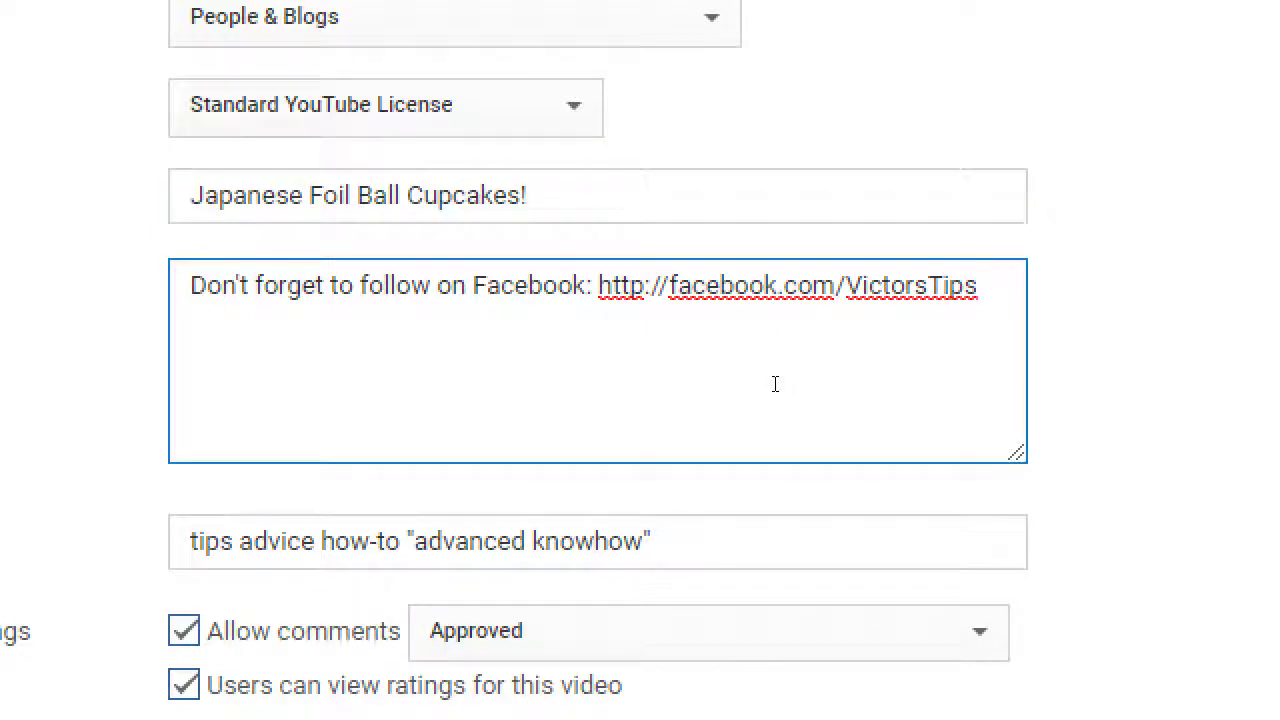
key("ctrl+shift+Left")
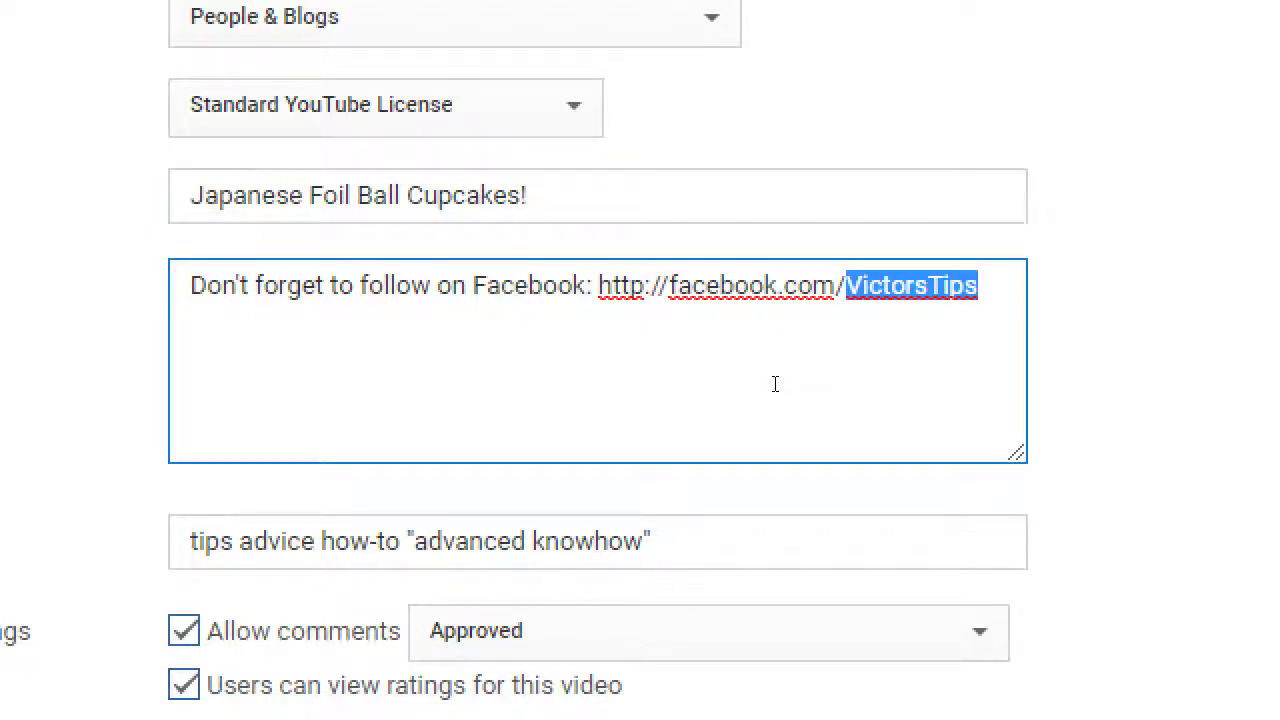
type("VictorsBakery")
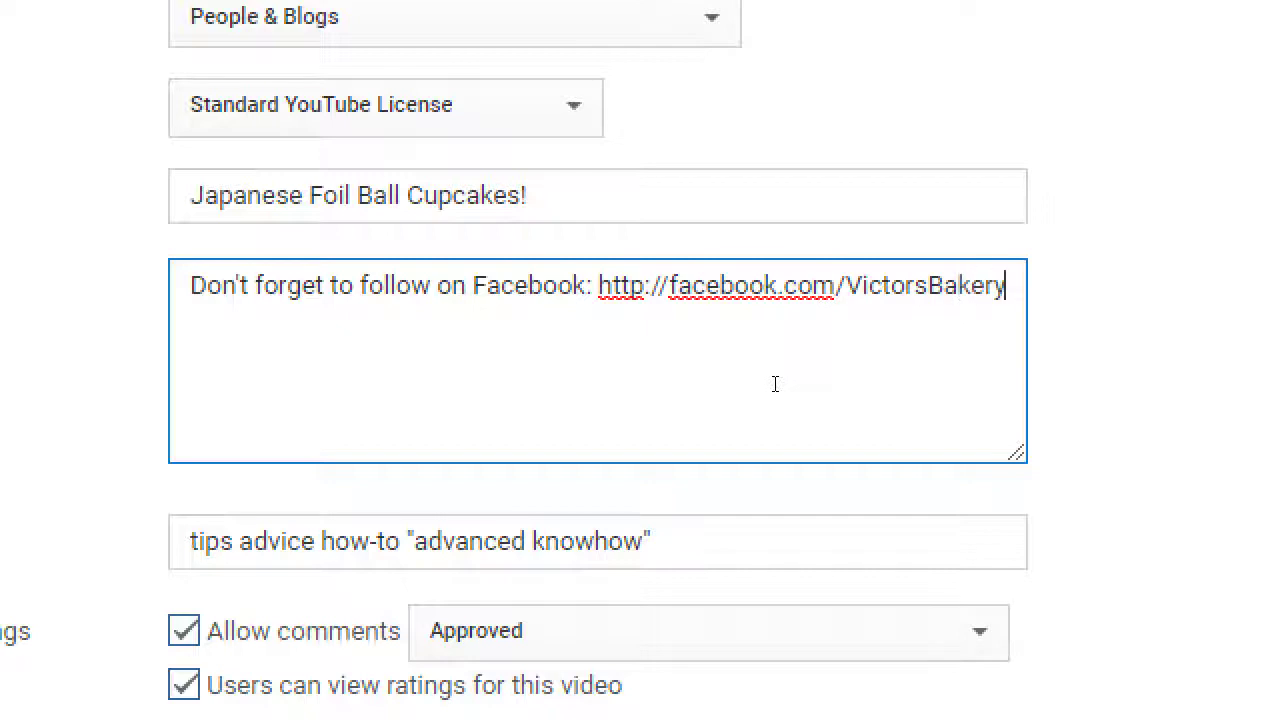
Add about two lines of random filler text below the Facebook link in the default description
key("Return")
type("akjldsfadslkjkfldsjkfldfjk dfjkdf jkdf fd")
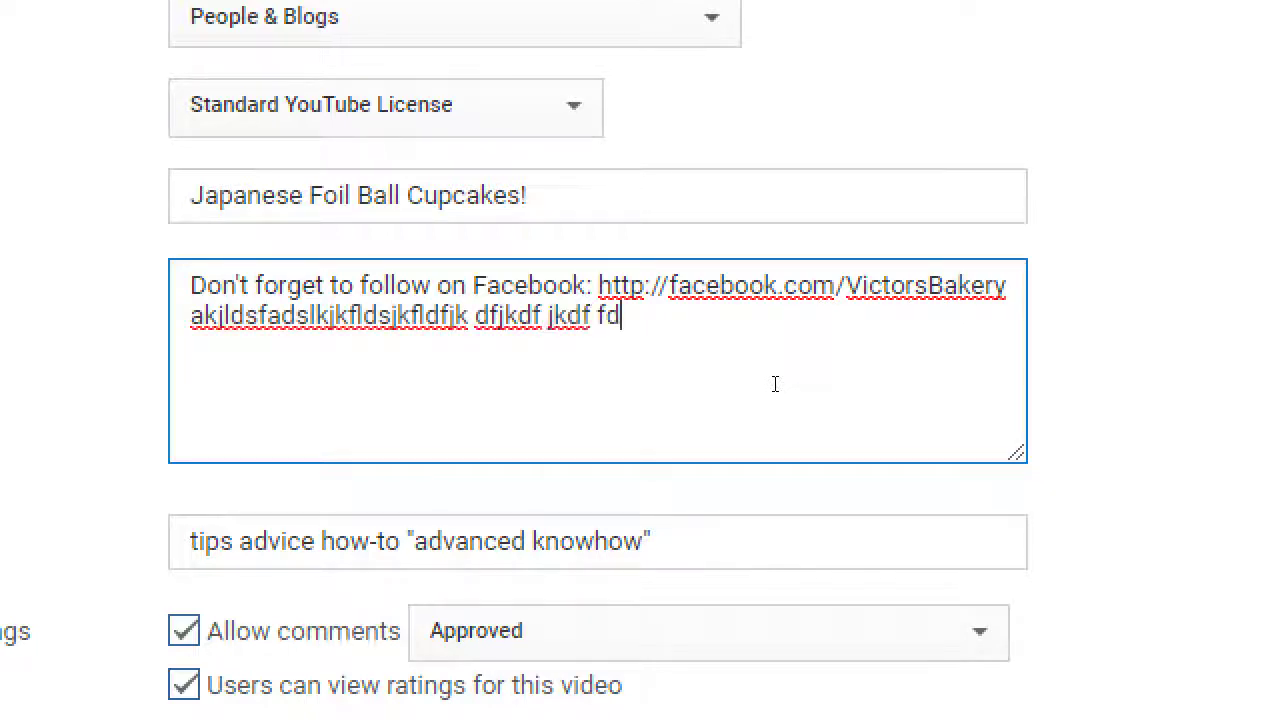
type(" fddf jkfd jkdfj kfdjk fd jdf")
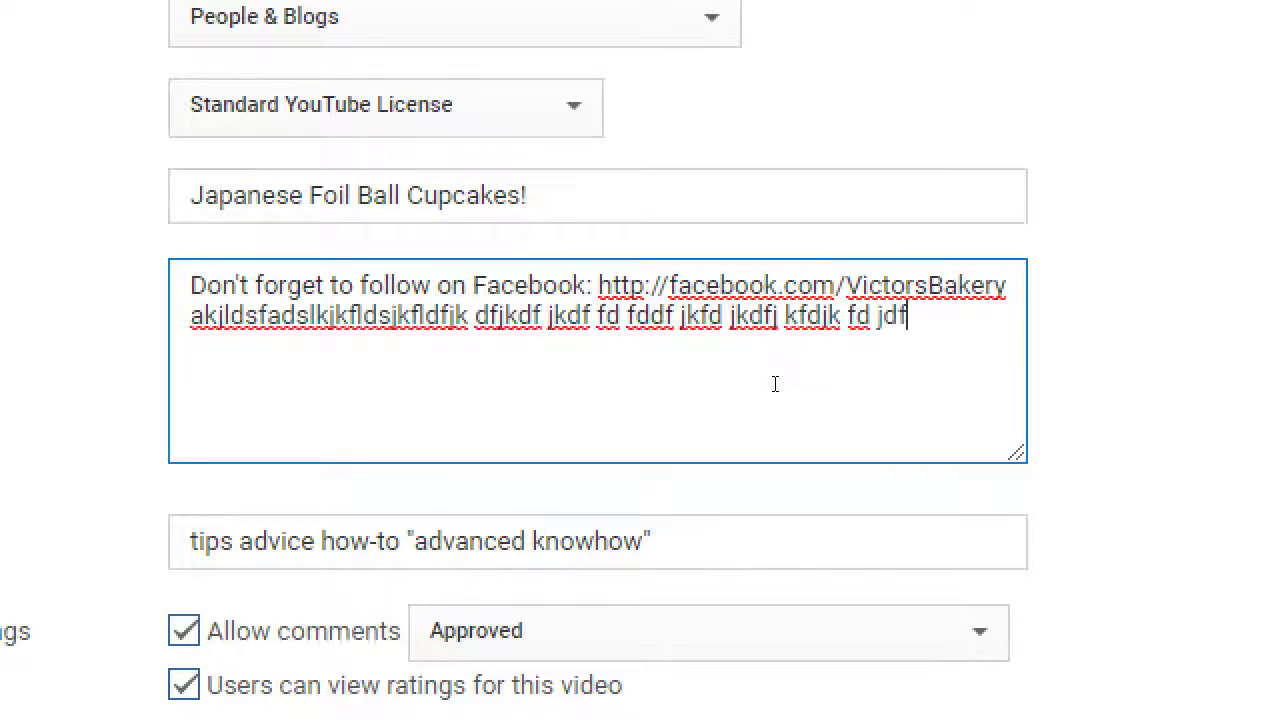
type(" jdfkjdf djdf jkdfj df")
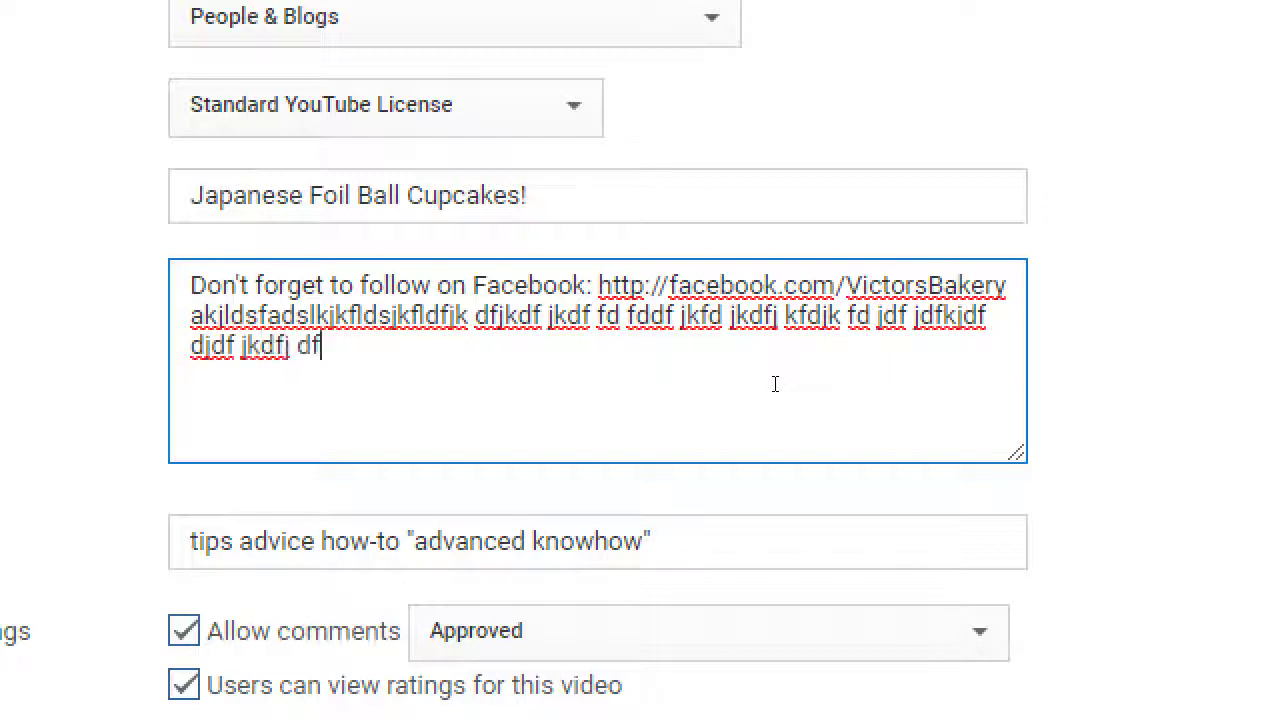
type("j dfjkdf dfjkd fdkjdf dkfjdf dfkjd j")
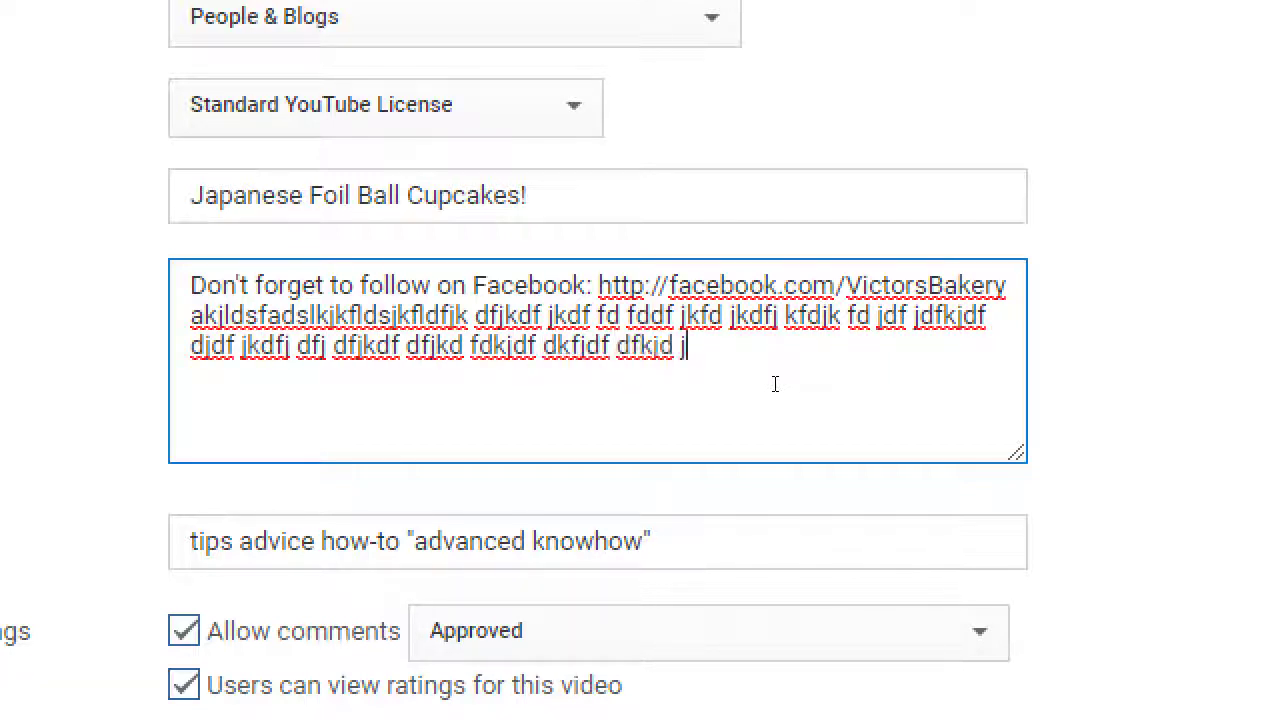
type("k kj kj")
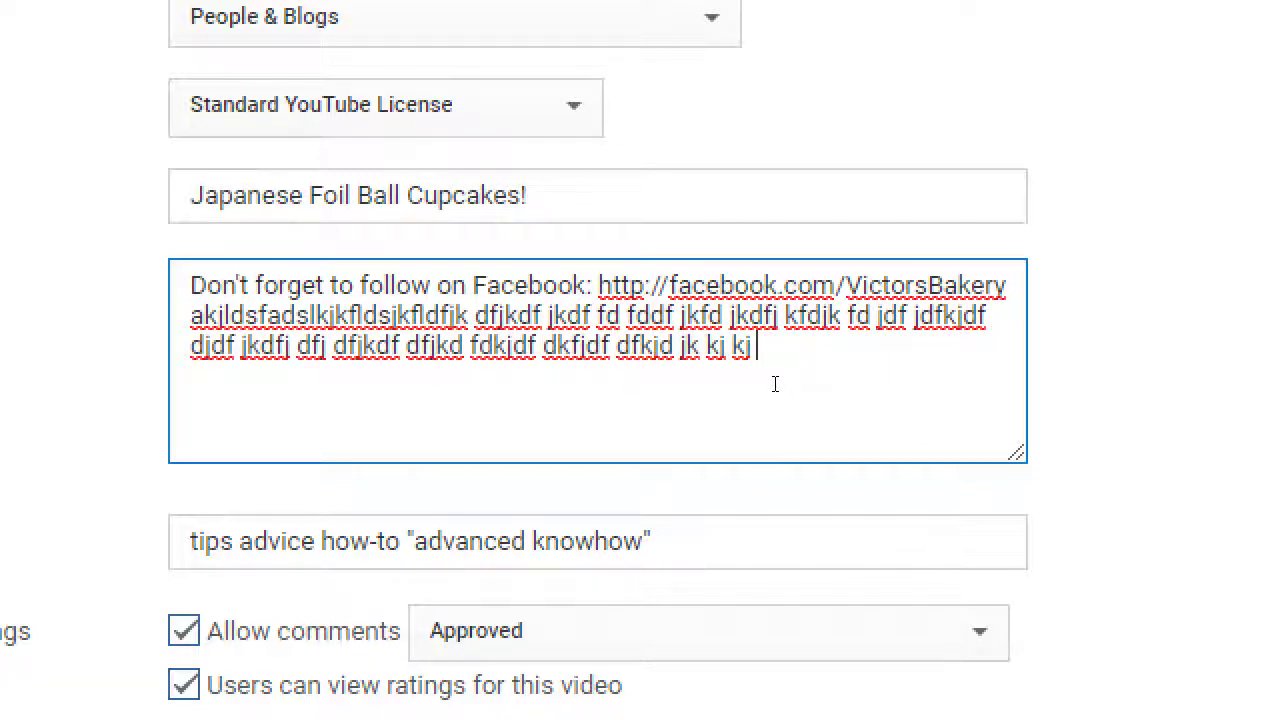
type("  kj jk jcxk jxc")
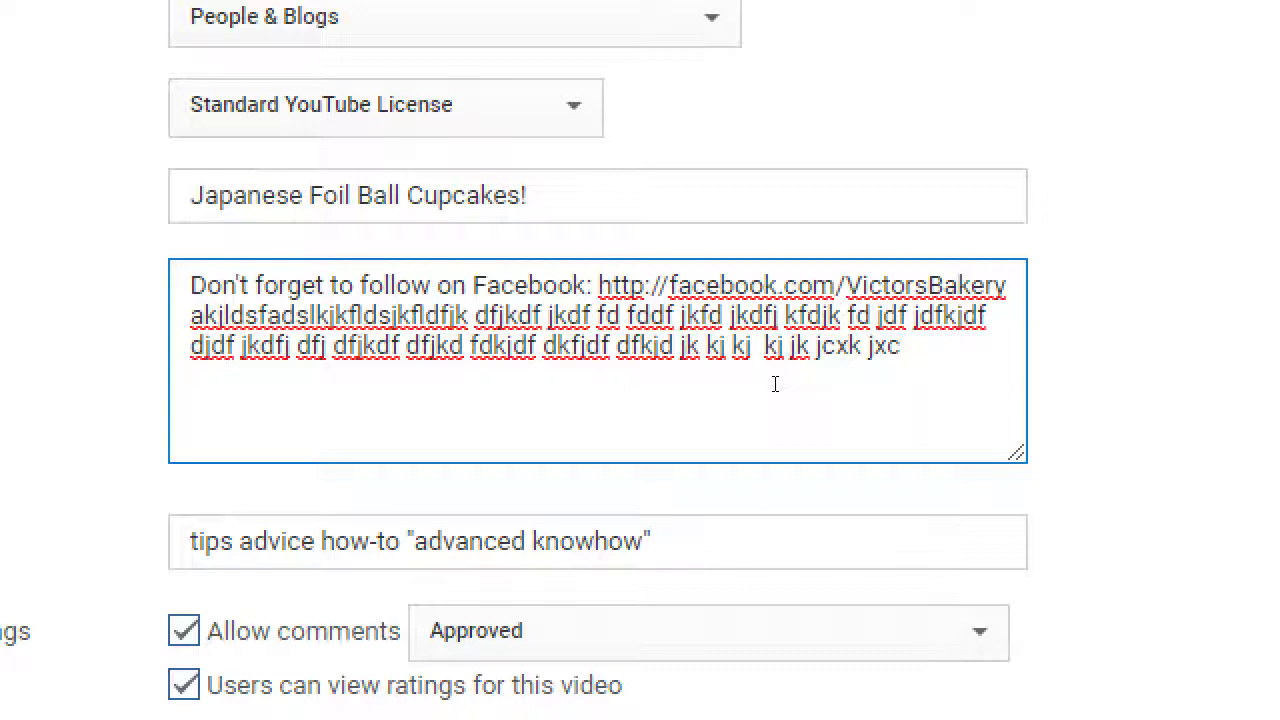
Switch to the 2018-04-13.txt notes to reread the tip on getting YouTube views, and return to Upload Defaults in Chrome
key("alt+Tab")
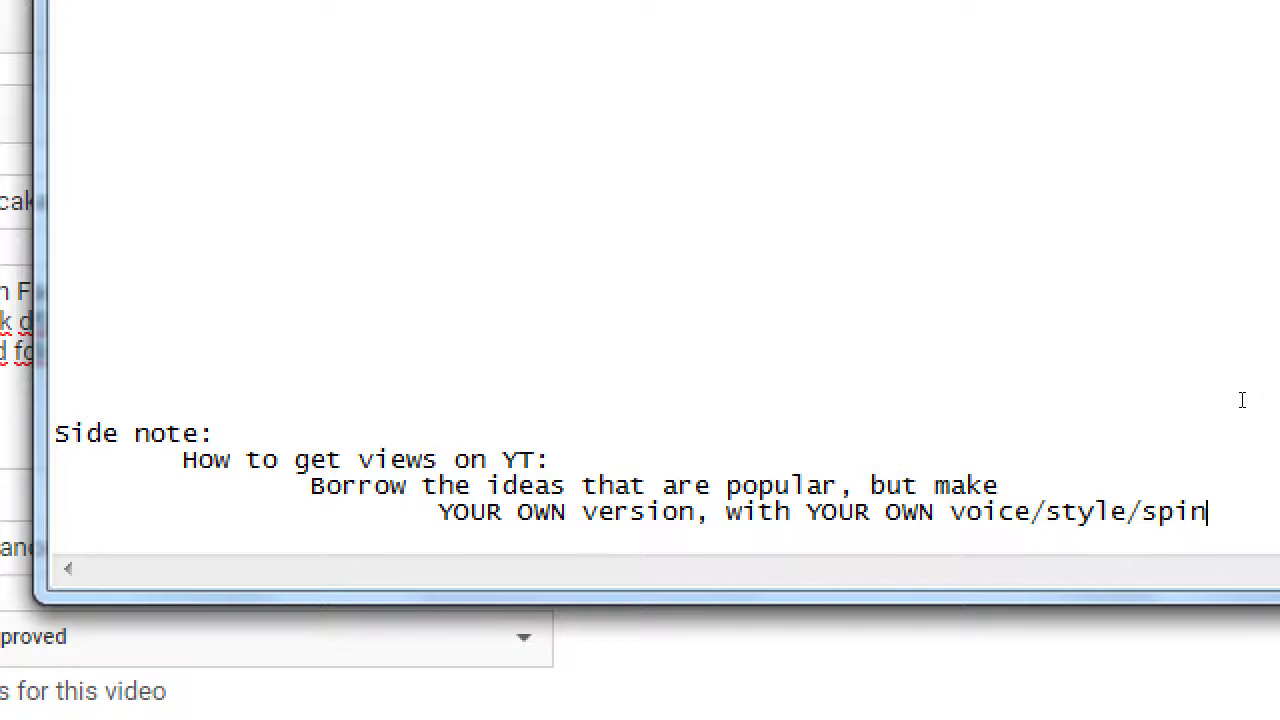
key("super+minus")
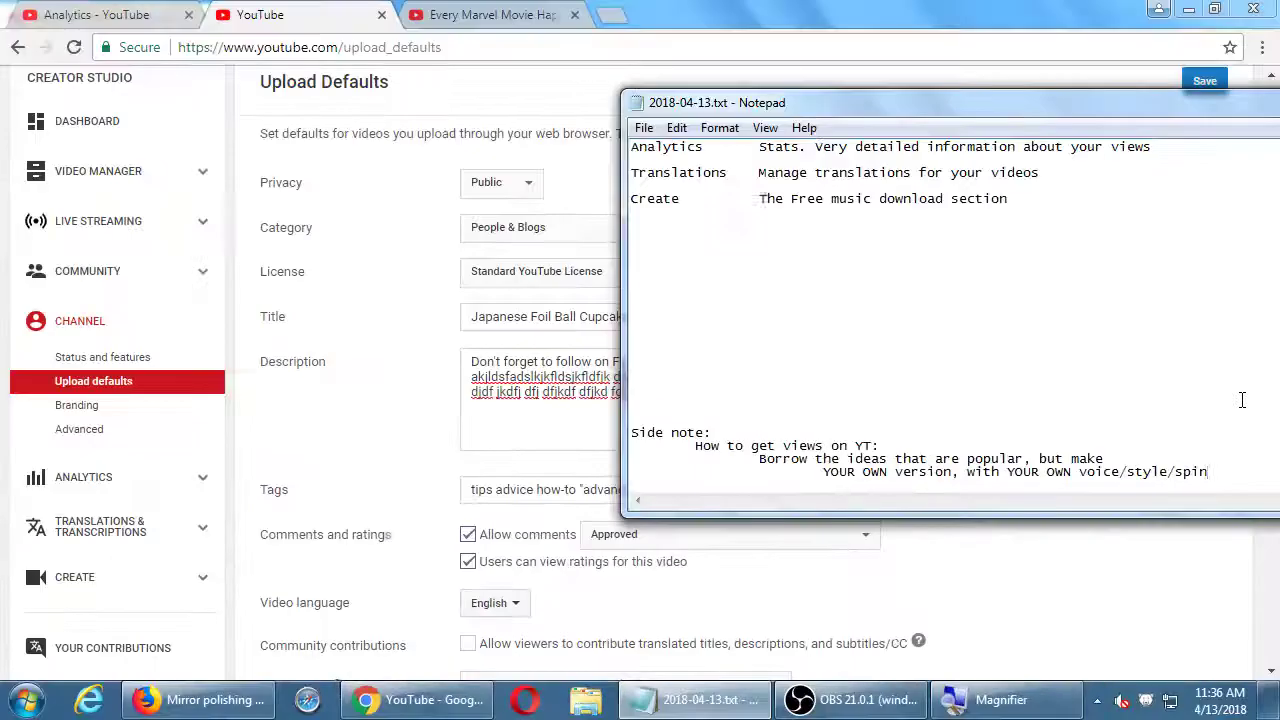
left_click(805, 8)
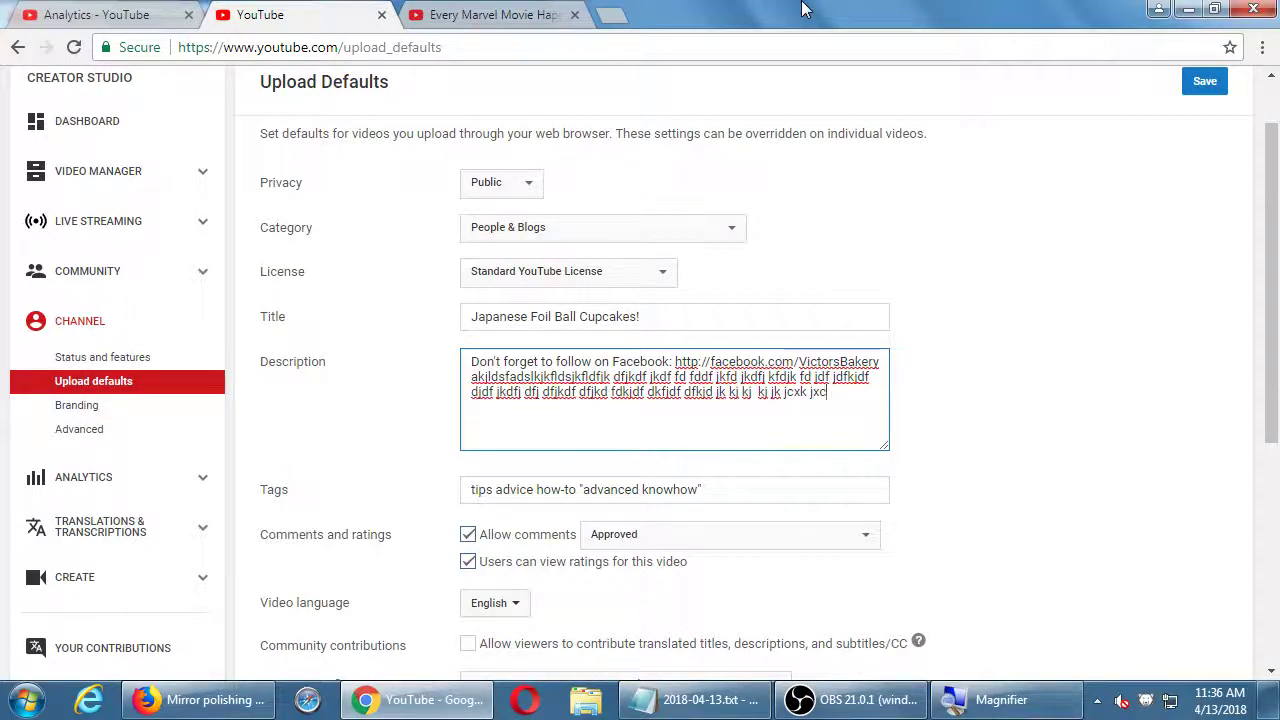
Open the Community section's Subscribers page in a separate tab, and close the "Every Marvel Movie Happening After Infinity War" video tab
key("super+plus")
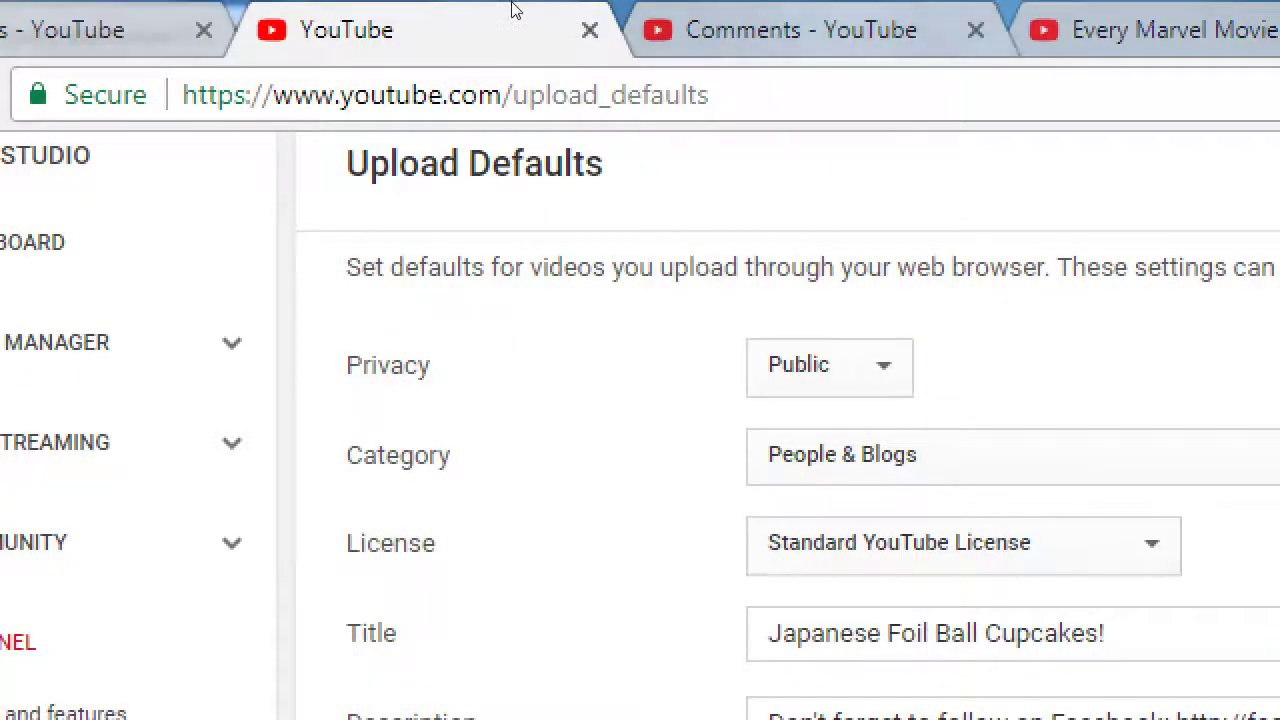
key("super+minus")
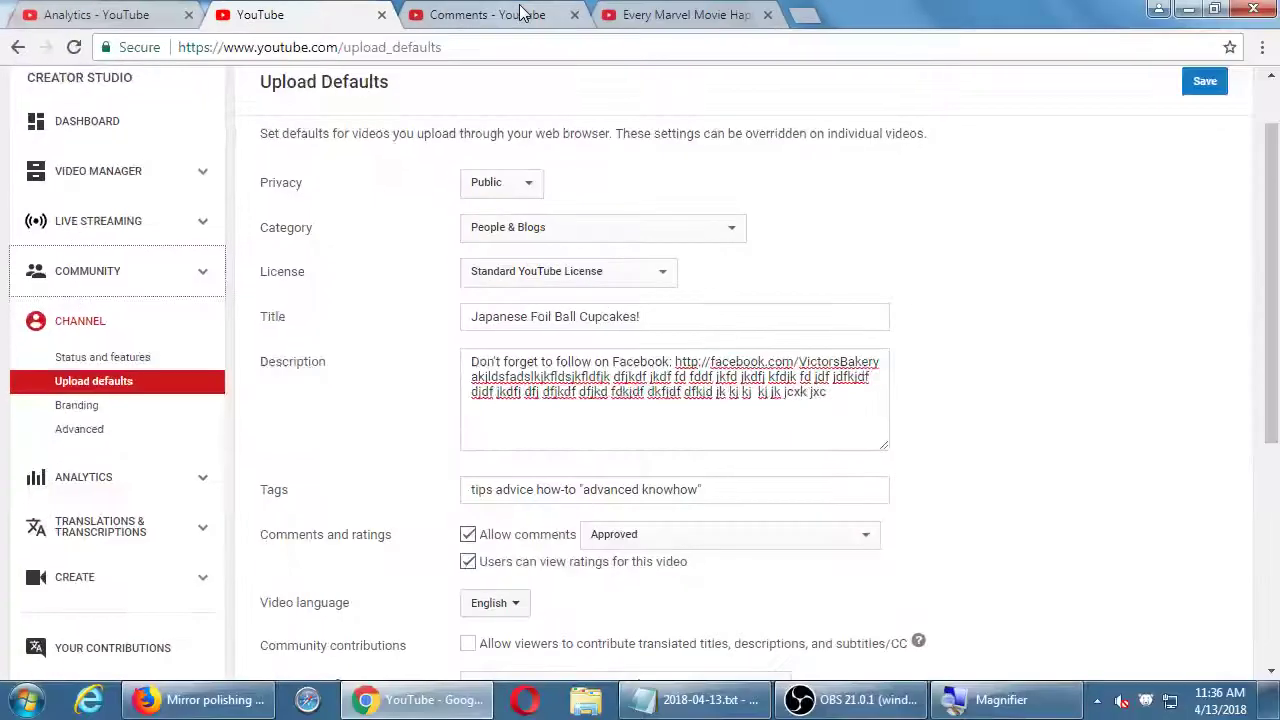
left_click(660, 12)
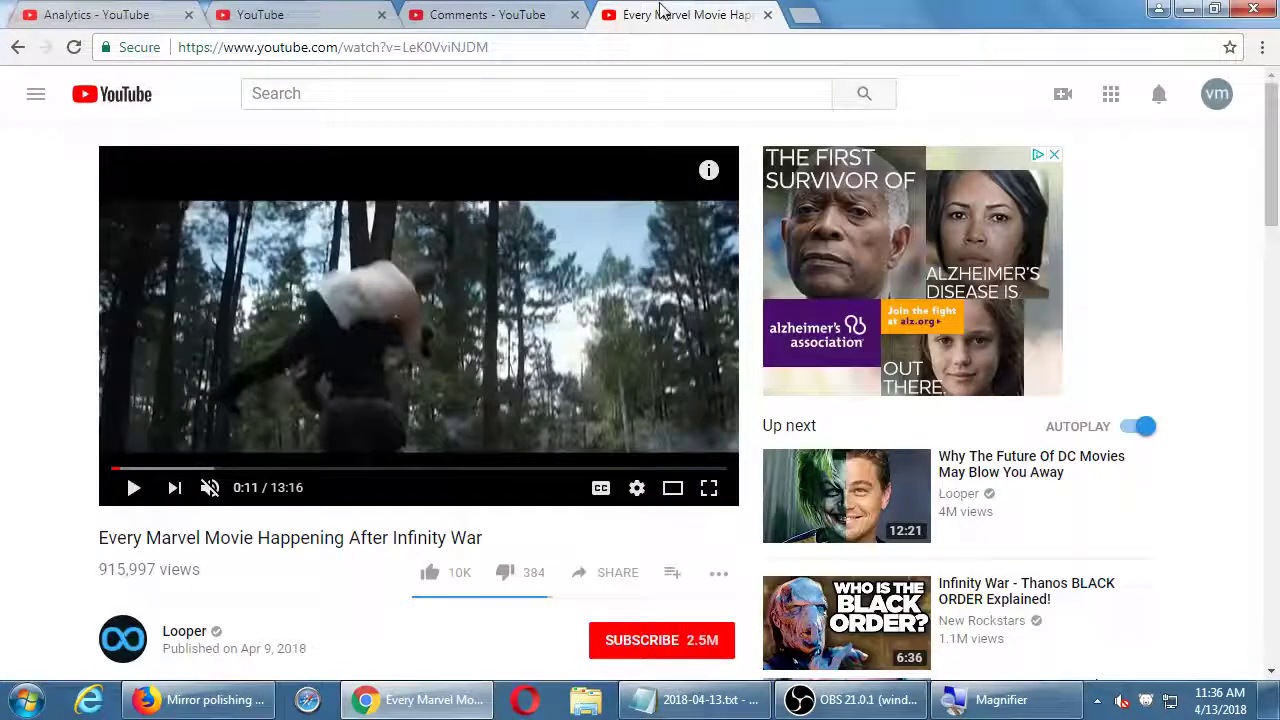
middle_click(651, 12)
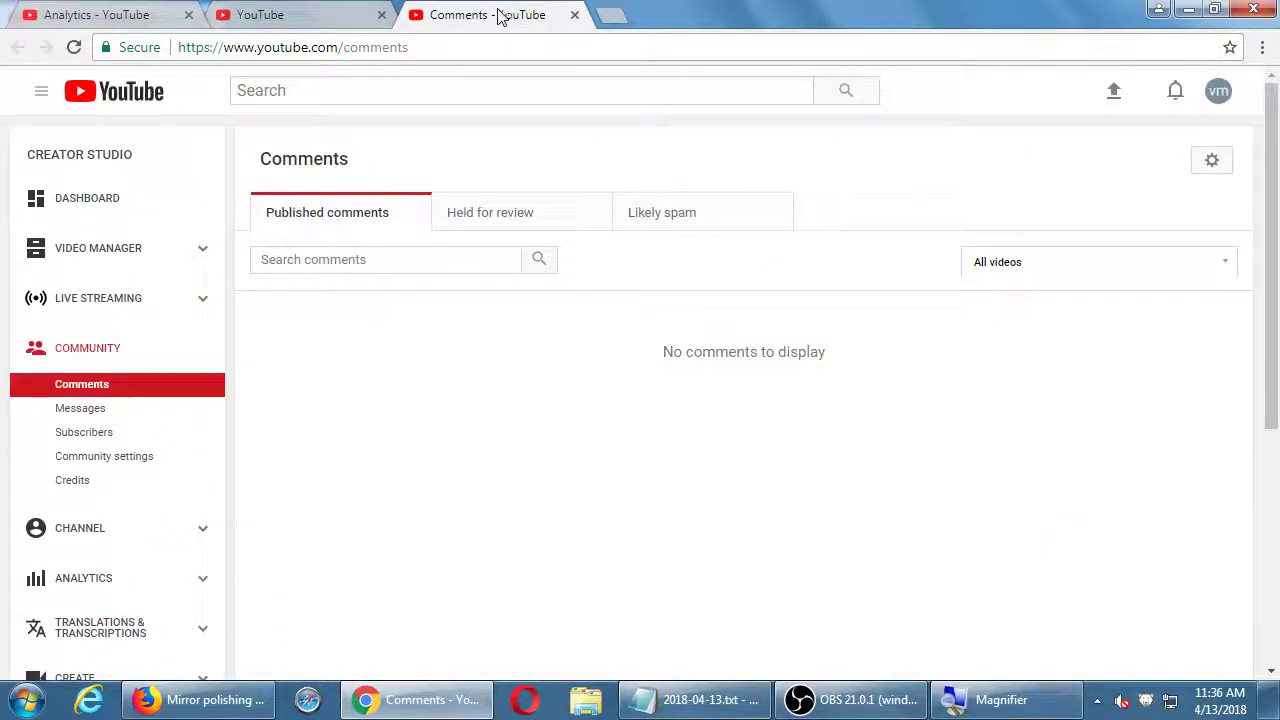
left_click(84, 432)
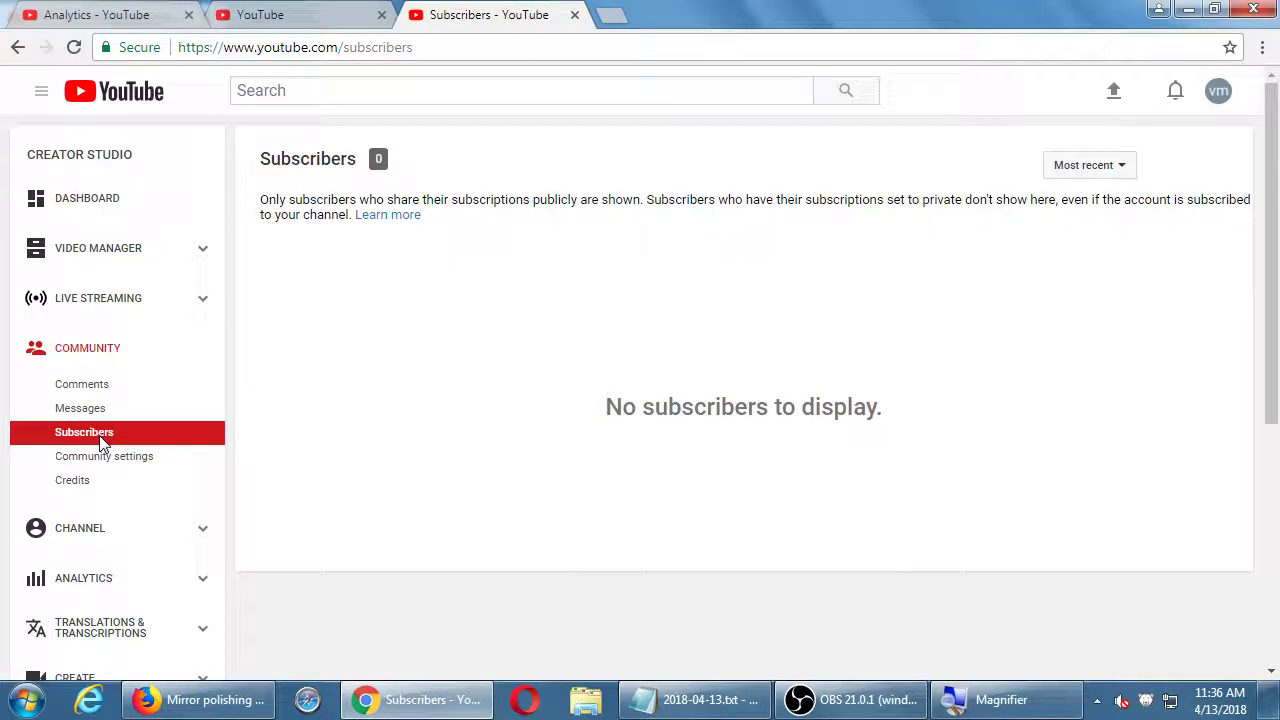